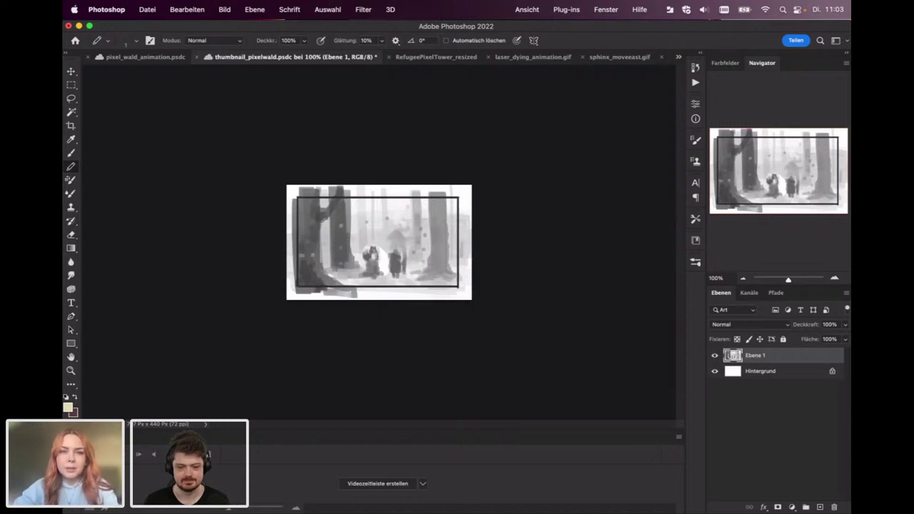
View the RefugeePixelTower_resized document and play its timeline animation from the first frame.
click(457, 60)
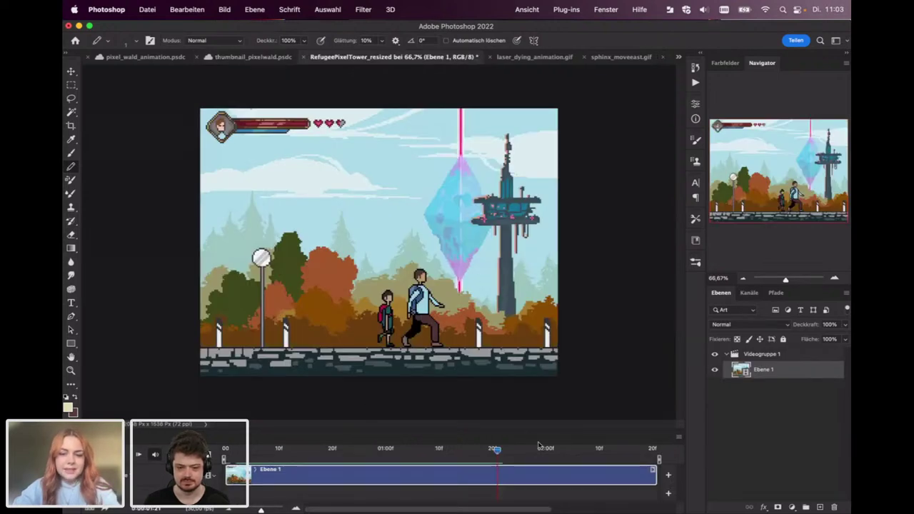
drag(498, 449, 400, 449)
drag(293, 447, 211, 447)
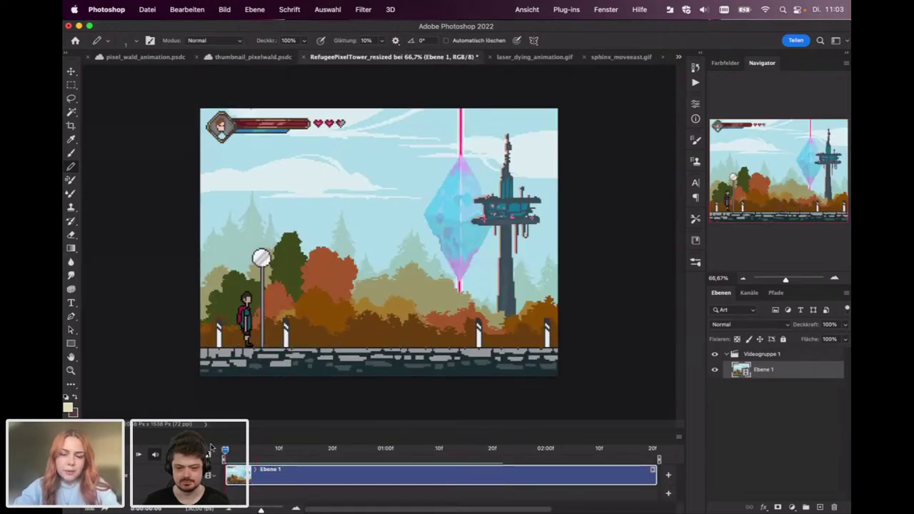
key(space)
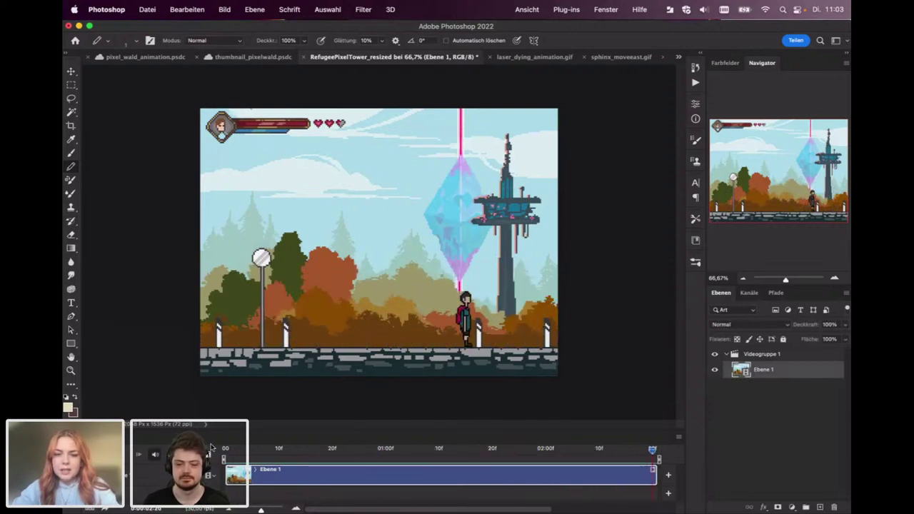
key(space)
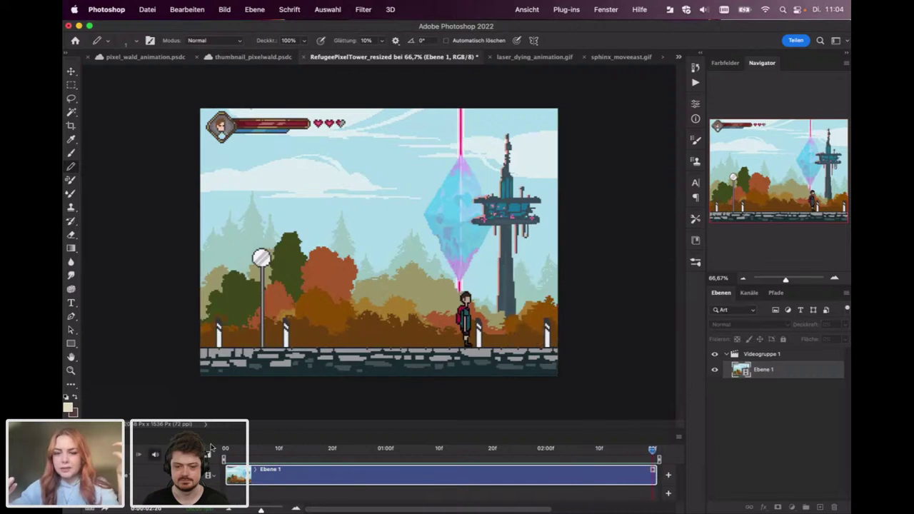
key(space)
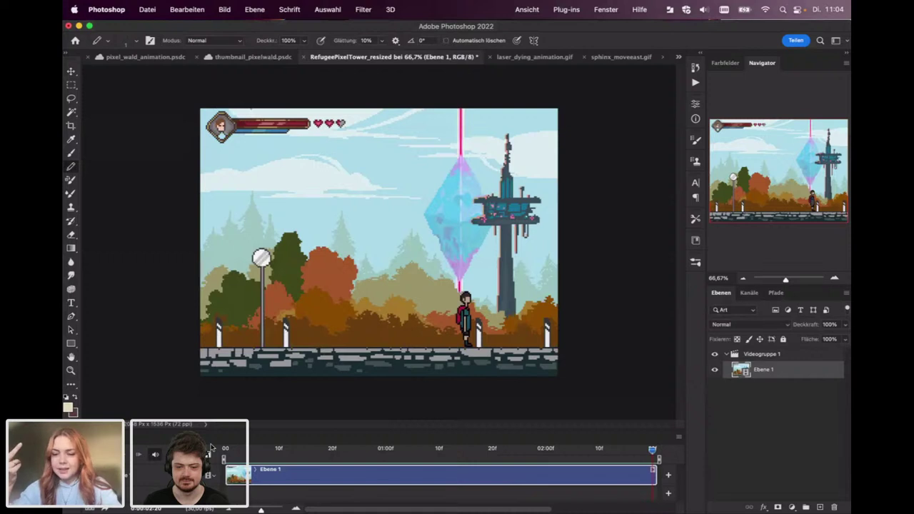
key(space)
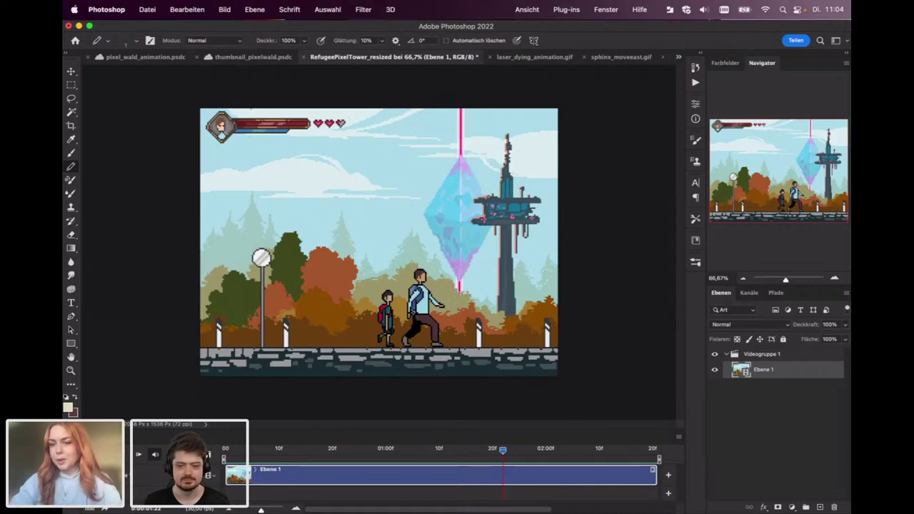
View laser_dying_animation.gif at 200% zoom and preview its frame animation.
click(545, 60)
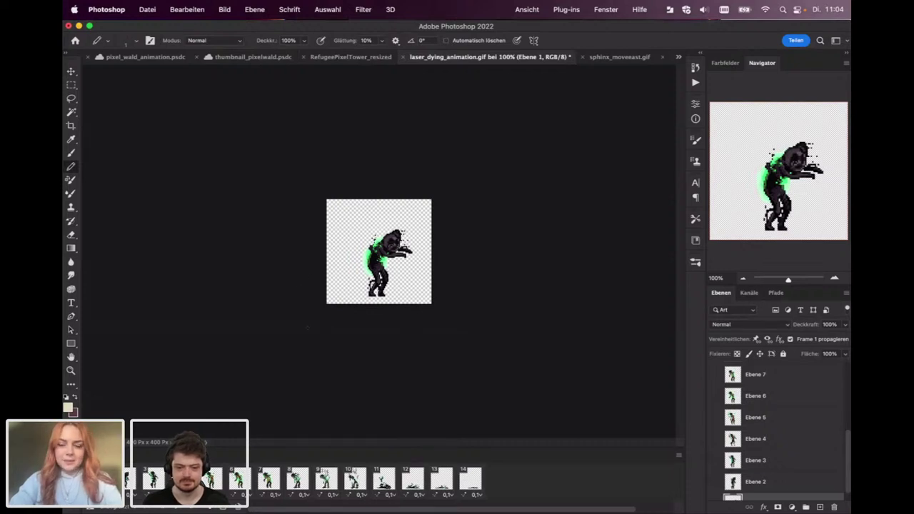
key(super+plus)
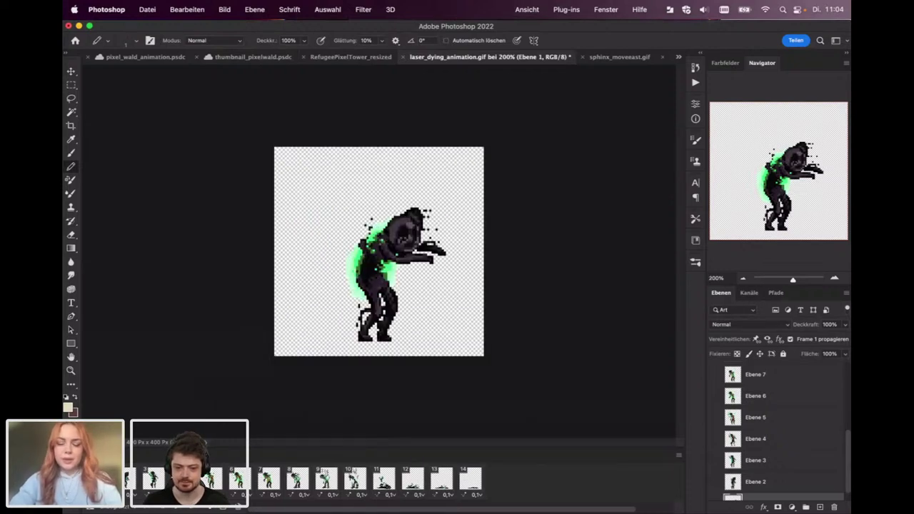
key(space)
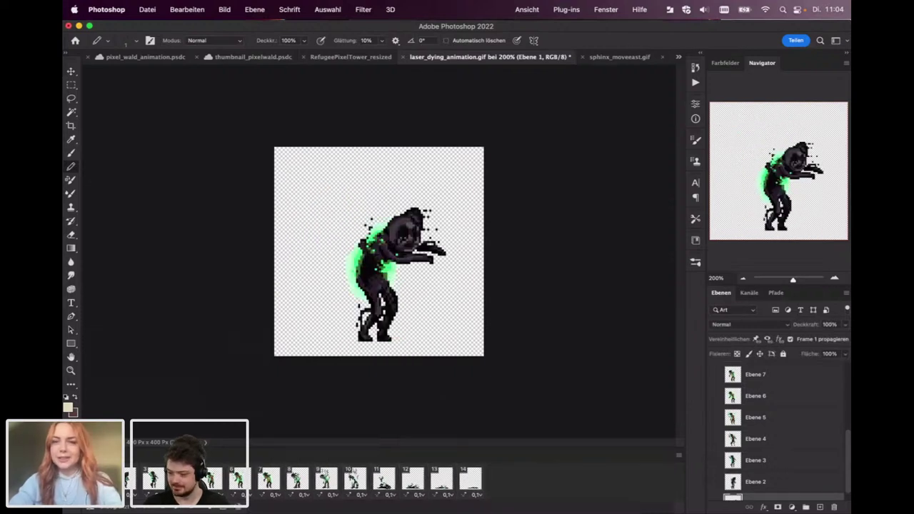
View sphinx_moveeast.gif and preview the sphinx's frame animation.
click(612, 57)
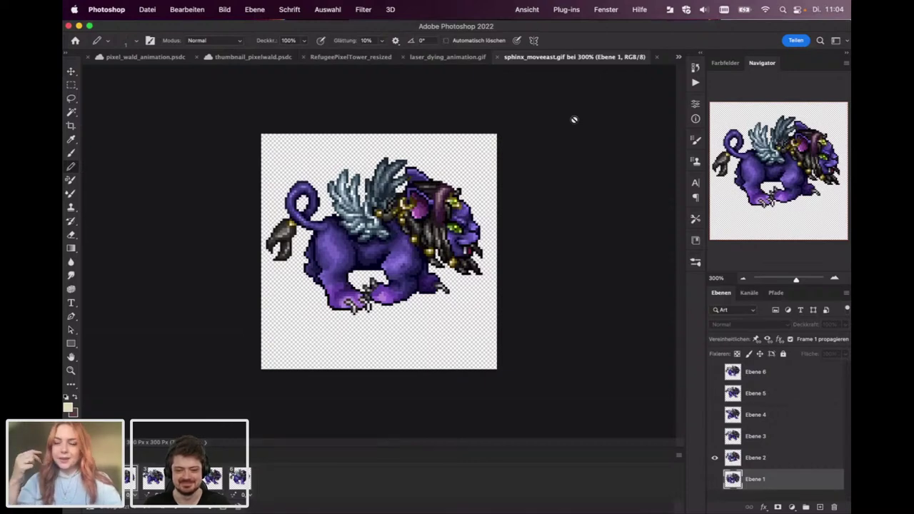
key(space)
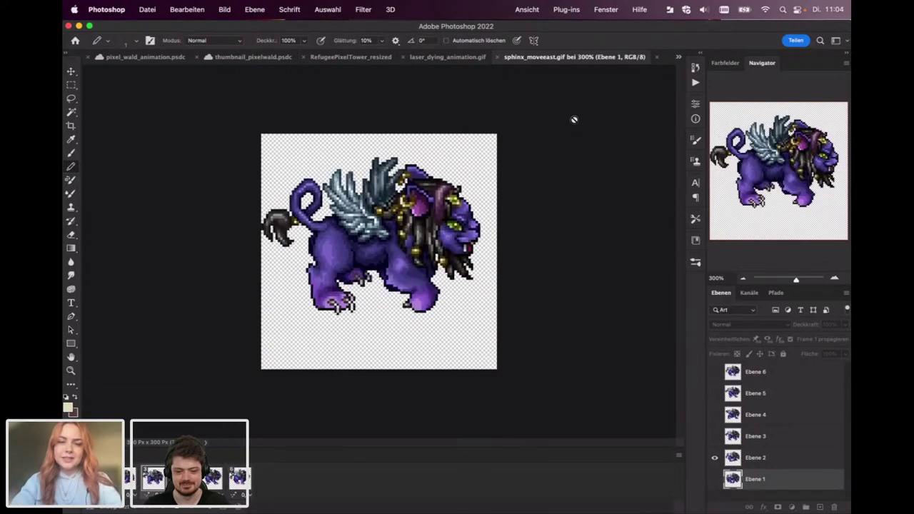
key(space)
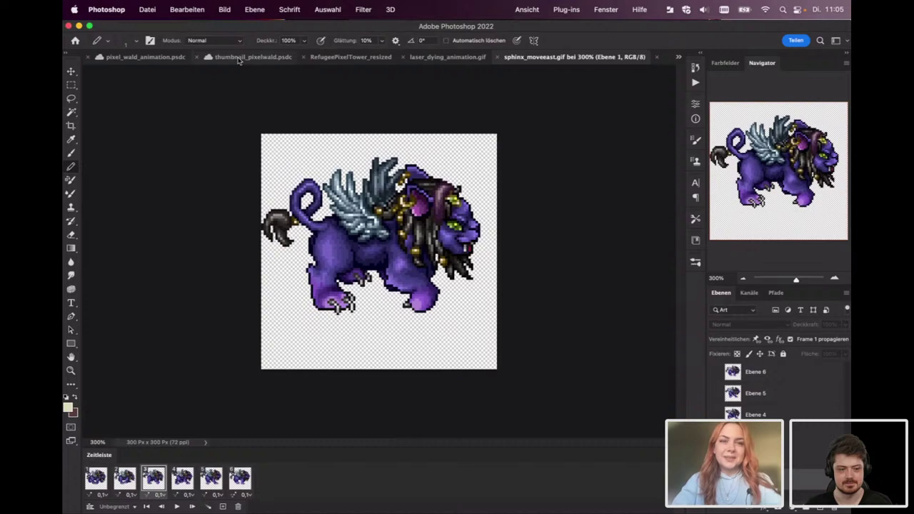
Examine the grayscale forest sketch in thumbnail_pixelwald.psdc at smaller and larger zoom levels, ending at 100%.
click(238, 60)
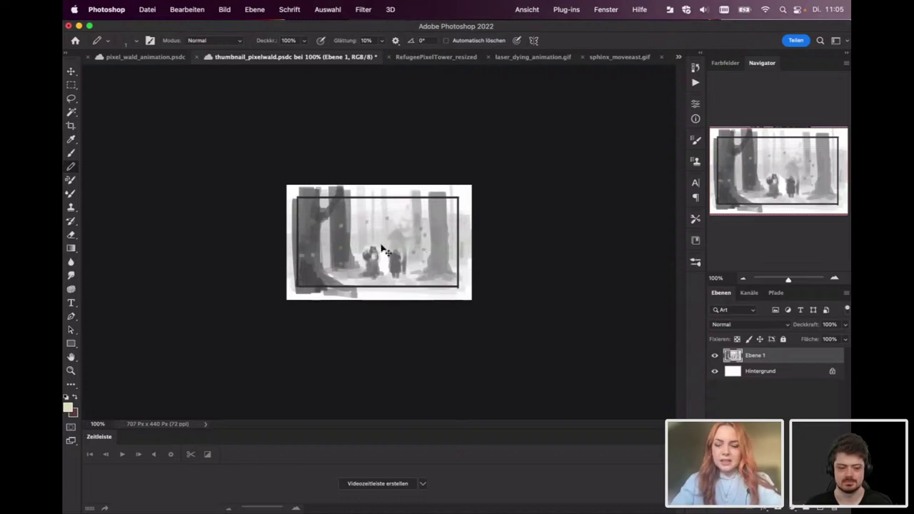
key(super+plus)
key(super+minus)
key(super+minus)
key(super+minus)
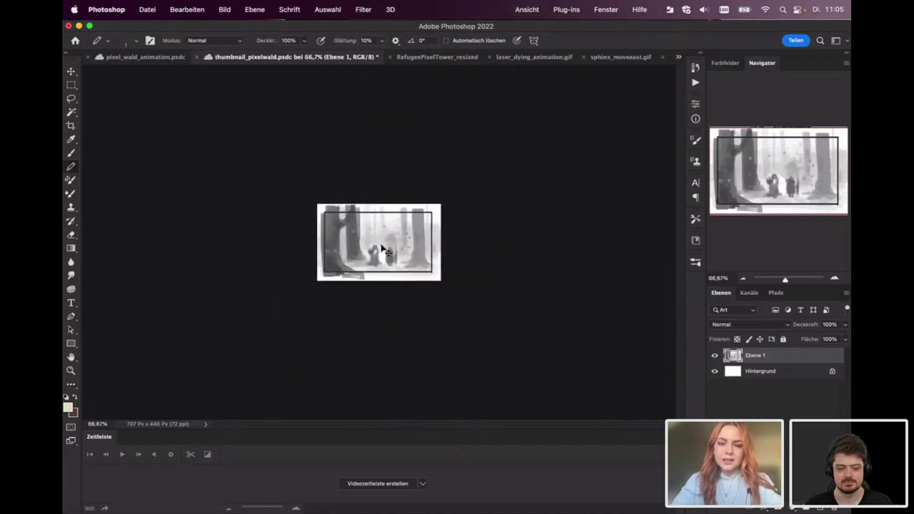
key(super+plus)
key(super+plus)
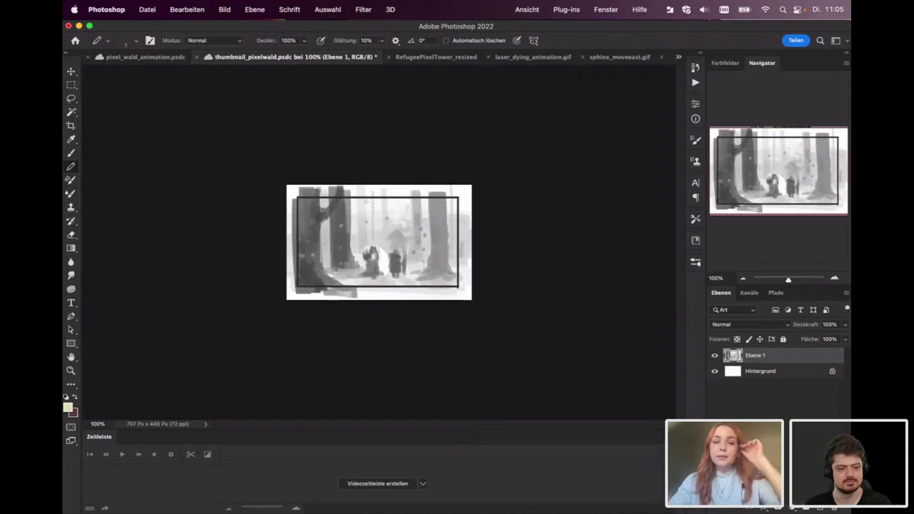
In pixel_wald_animation.psdc, set the foreground color to the muted blue #4f577b.
click(147, 57)
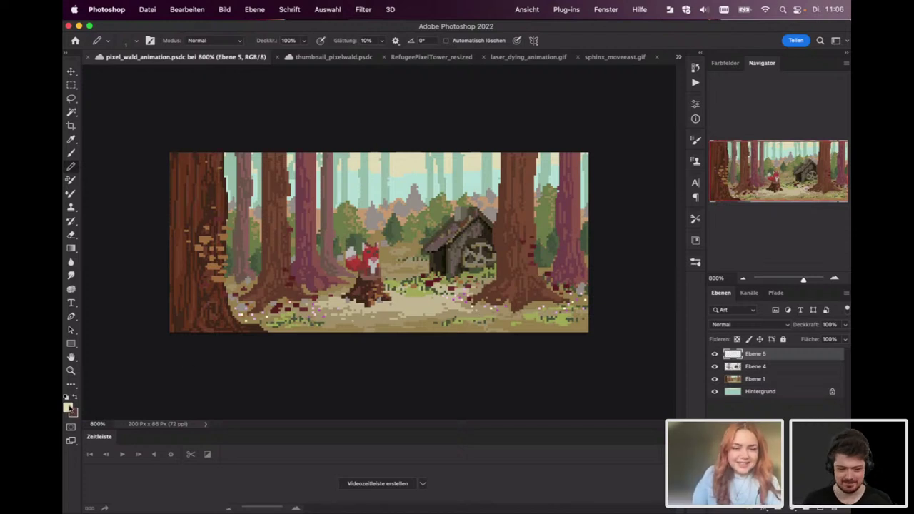
click(69, 409)
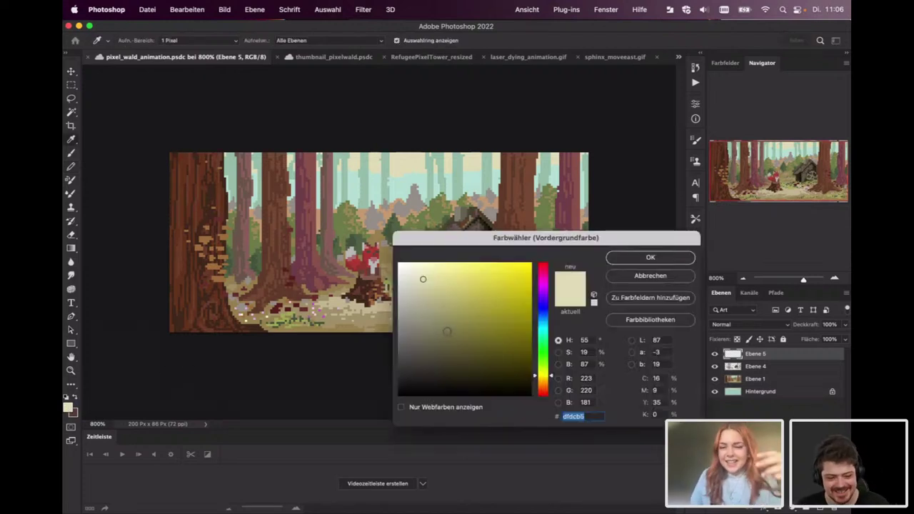
drag(548, 239, 412, 167)
drag(405, 249, 405, 239)
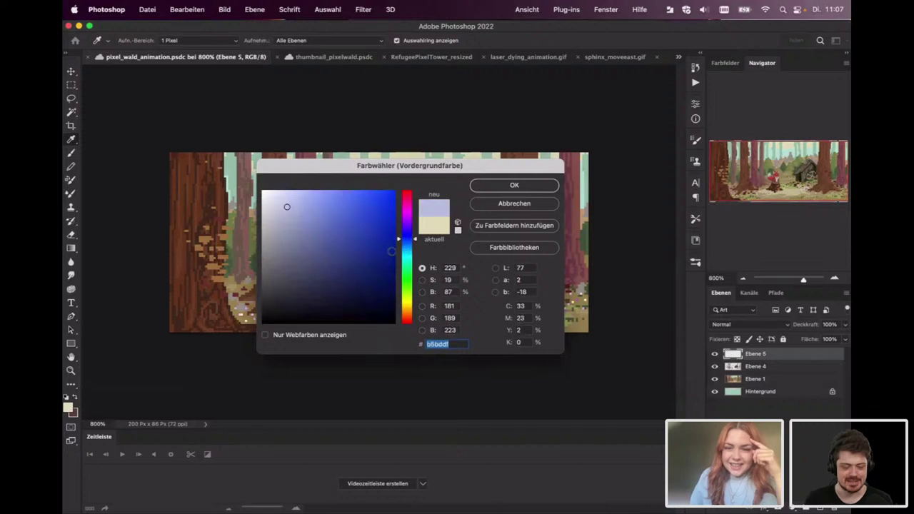
mouse_move(287, 207)
mouse_down()
mouse_move(299, 265)
mouse_move(307, 262)
mouse_up()
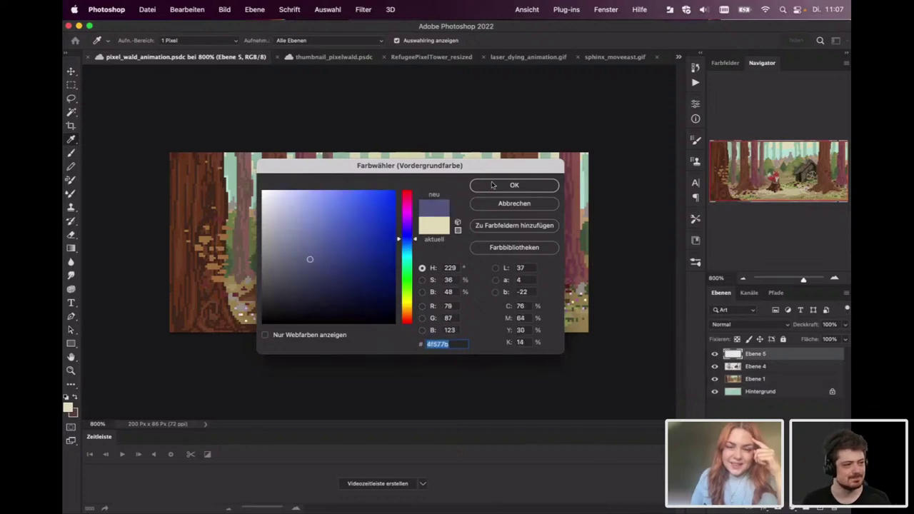
click(493, 185)
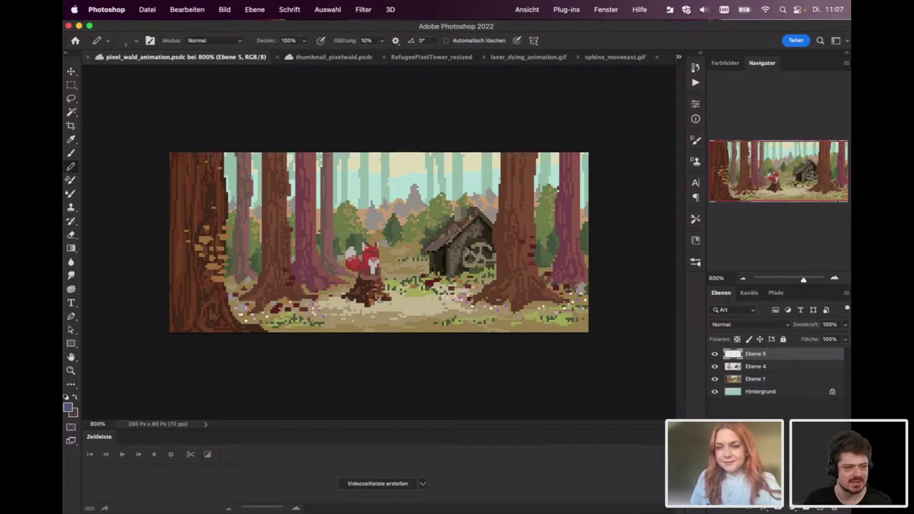
Inspect how the forest scene is layered by hiding Ebene 4 and Ebene 1 and showing them again one by one.
click(714, 366)
click(714, 379)
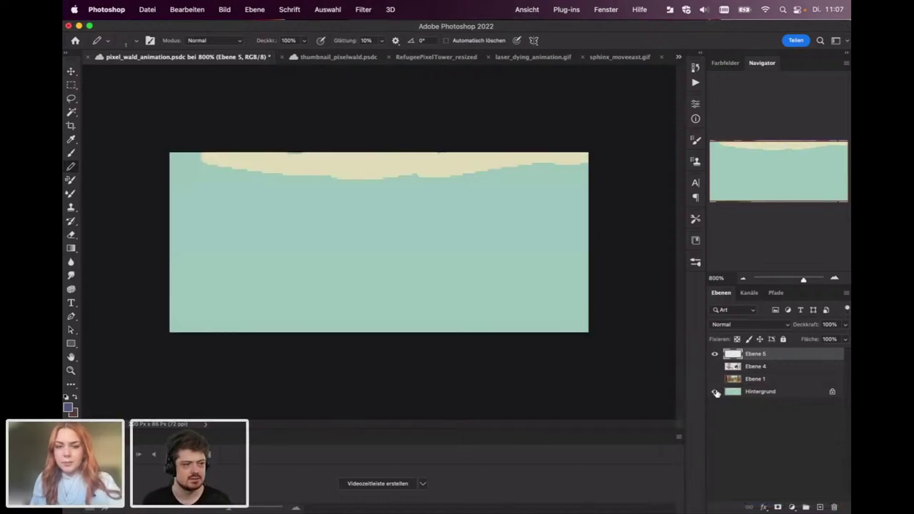
click(714, 379)
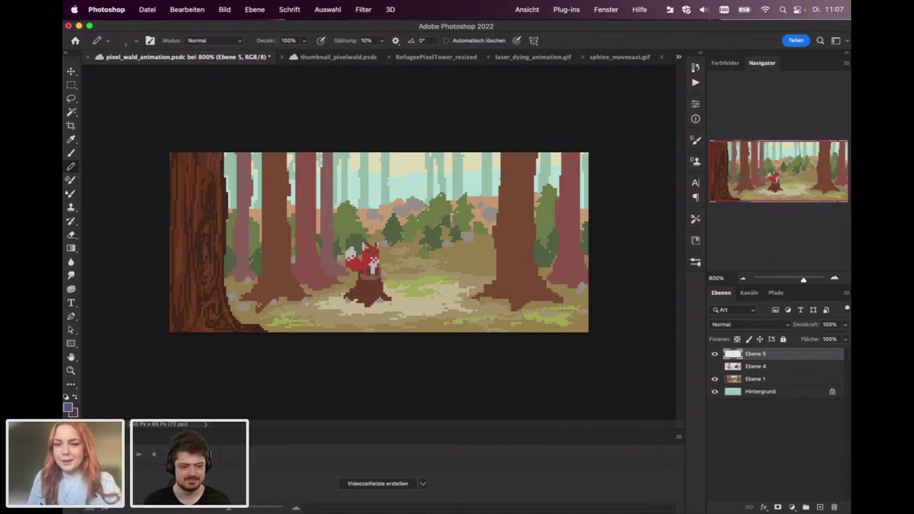
click(714, 367)
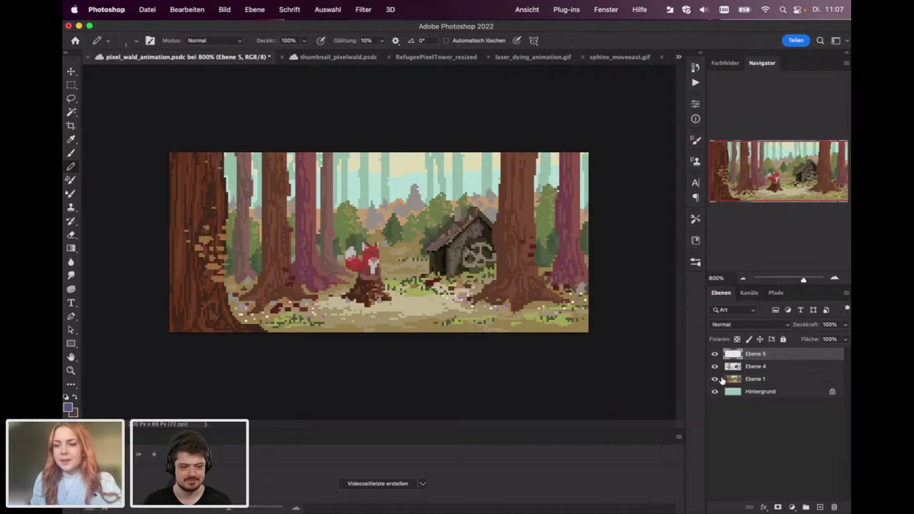
Compare the forest scene with and without the details on Ebene 4 by toggling its visibility, keeping Ebene 5 active.
click(783, 368)
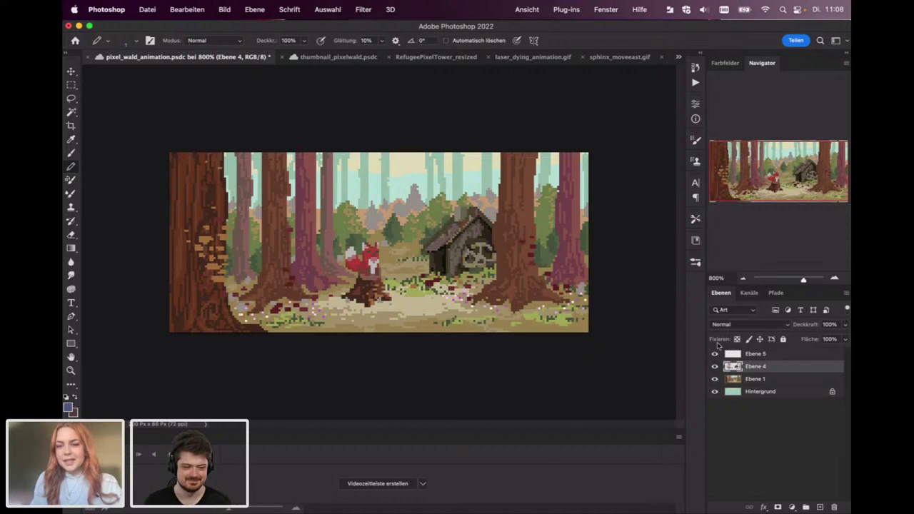
click(761, 357)
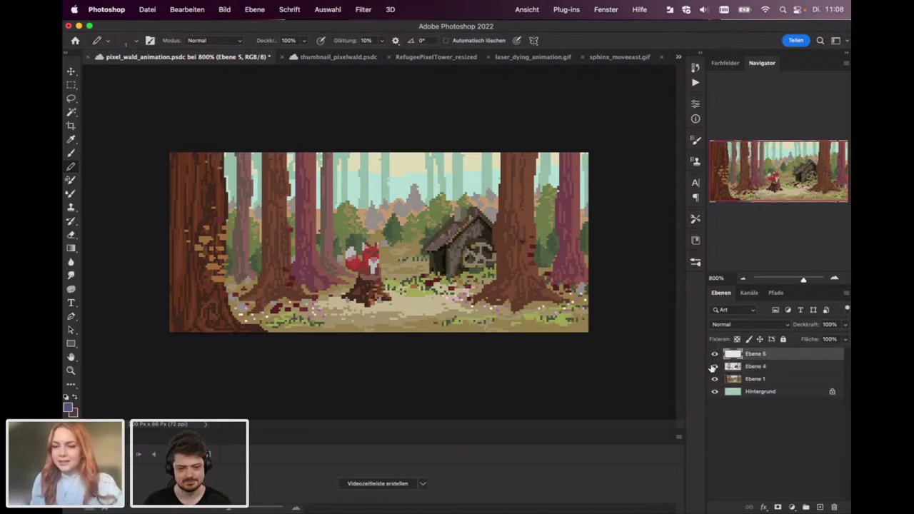
click(713, 366)
click(713, 366)
click(714, 367)
click(714, 367)
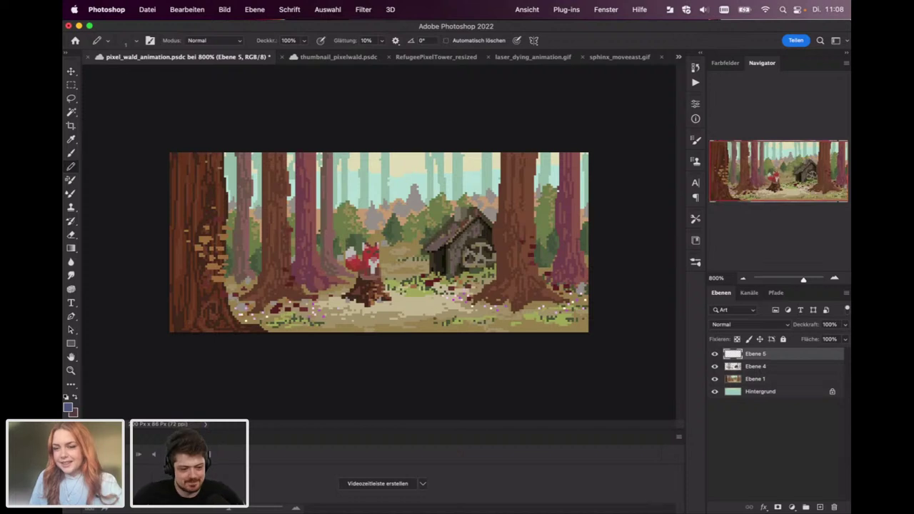
click(714, 367)
click(713, 367)
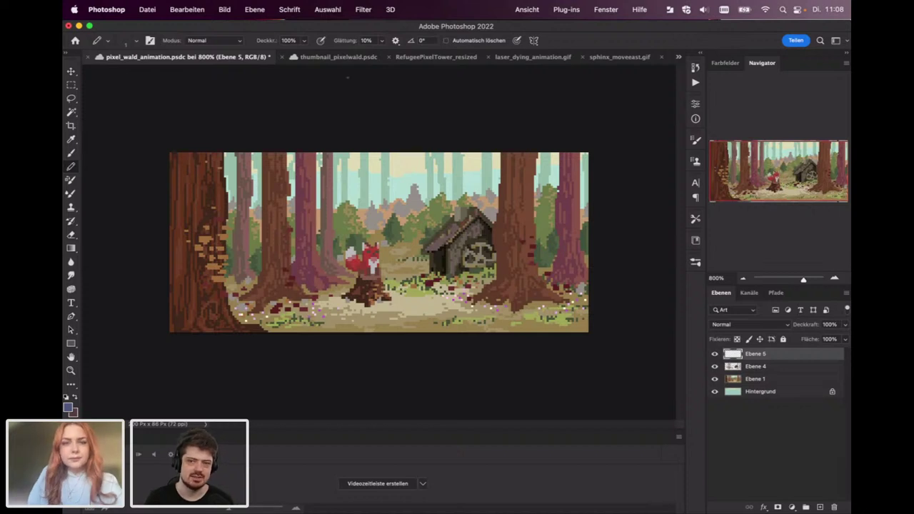
Close RefugeePixelTower_resized and laser_dying_animation.gif without saving their changes.
click(424, 60)
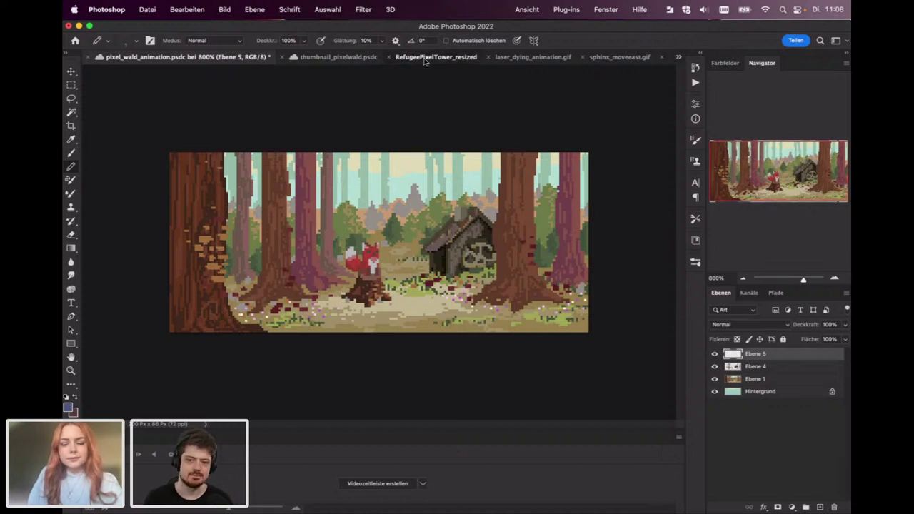
key(super+w)
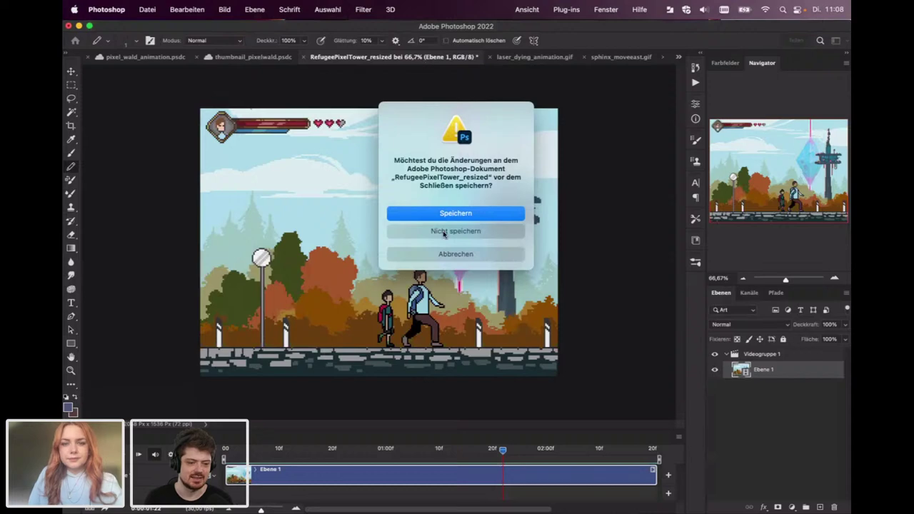
click(444, 232)
click(357, 61)
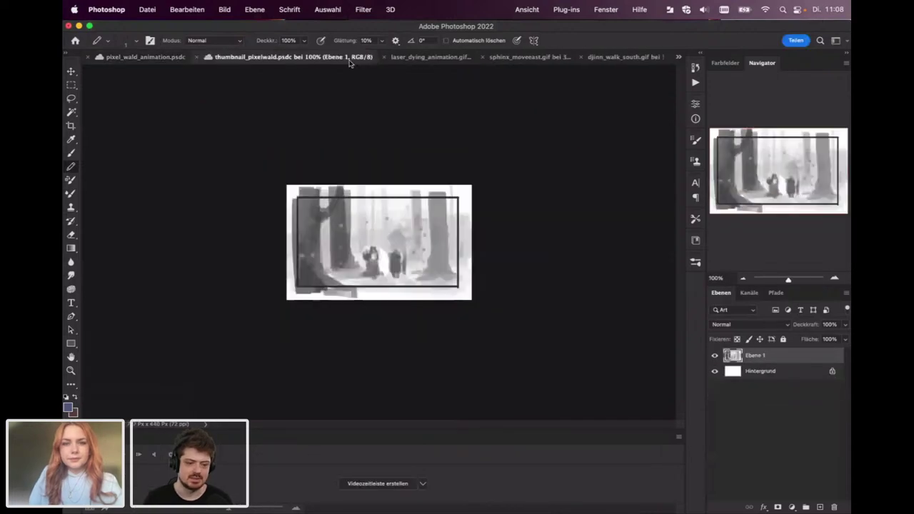
click(415, 60)
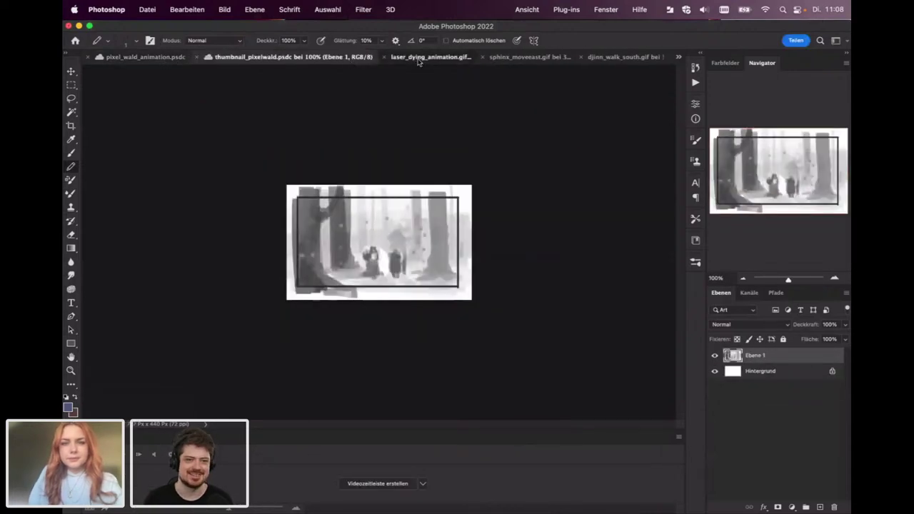
key(super+w)
click(447, 233)
Close sphinx_moveeast.gif and djinn_walk_south.gif without saving, leaving only the two forest documents open.
click(460, 60)
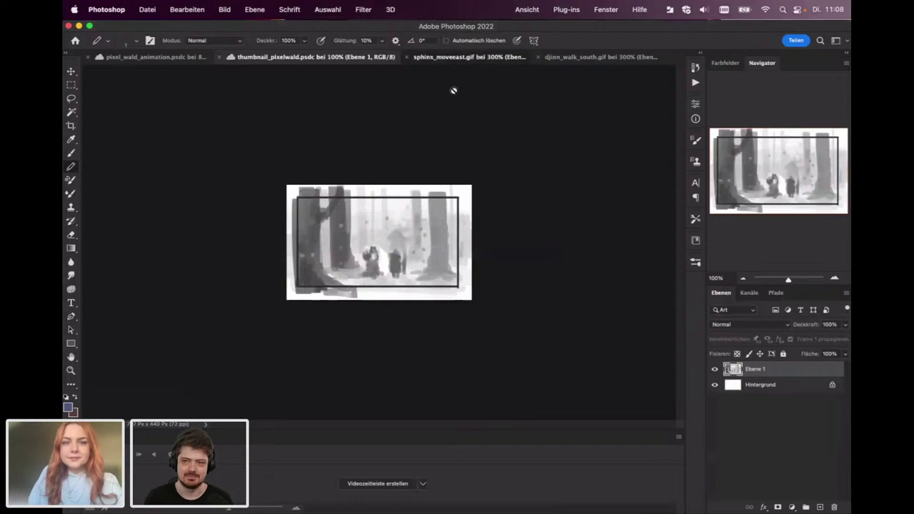
key(super+w)
click(473, 234)
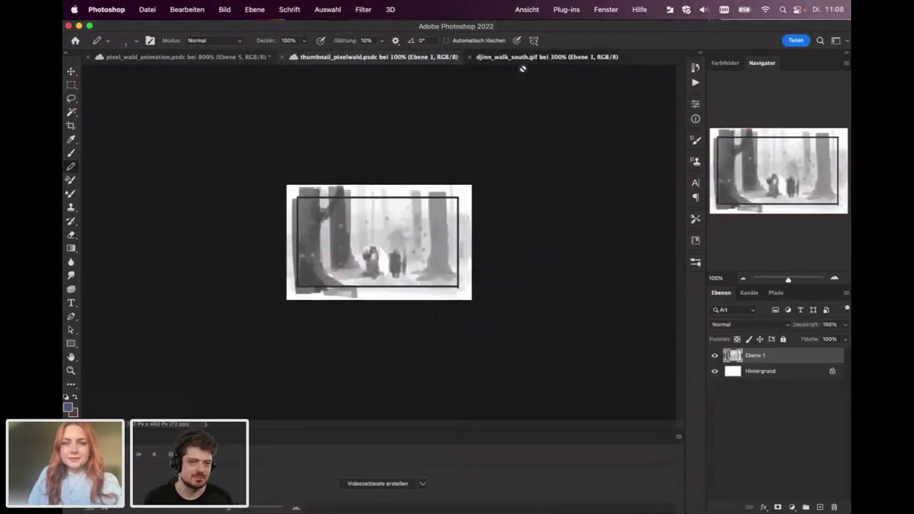
click(520, 58)
key(super+w)
click(452, 234)
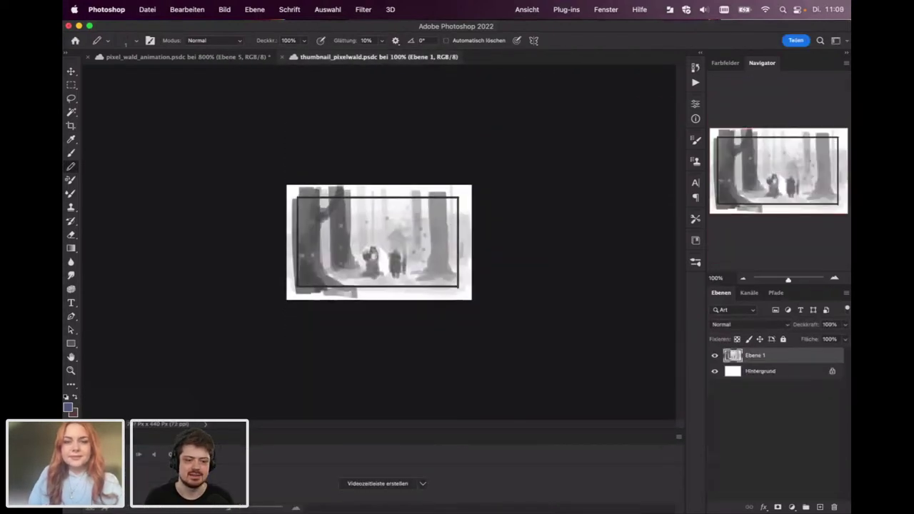
Tile the two open documents side by side and widen the pane showing pixel_wald_animation.psdc.
click(606, 15)
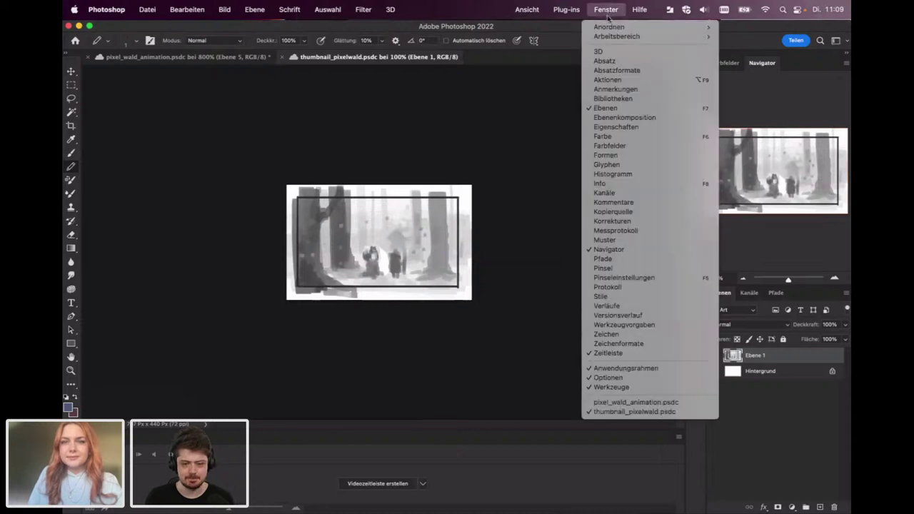
mouse_move(609, 27)
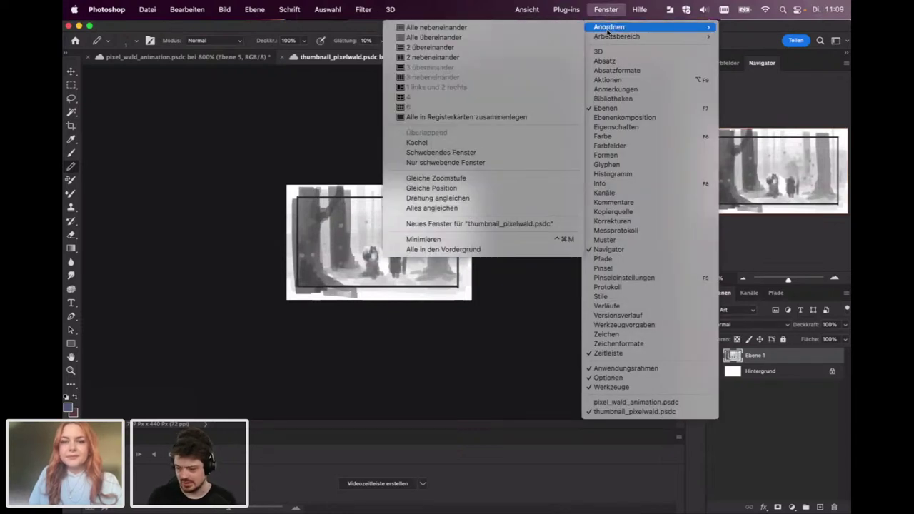
click(500, 28)
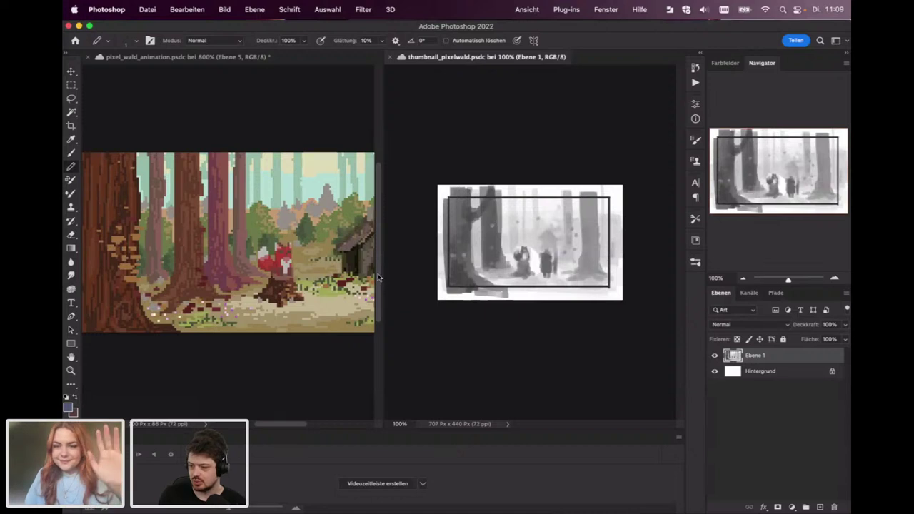
drag(380, 278, 454, 278)
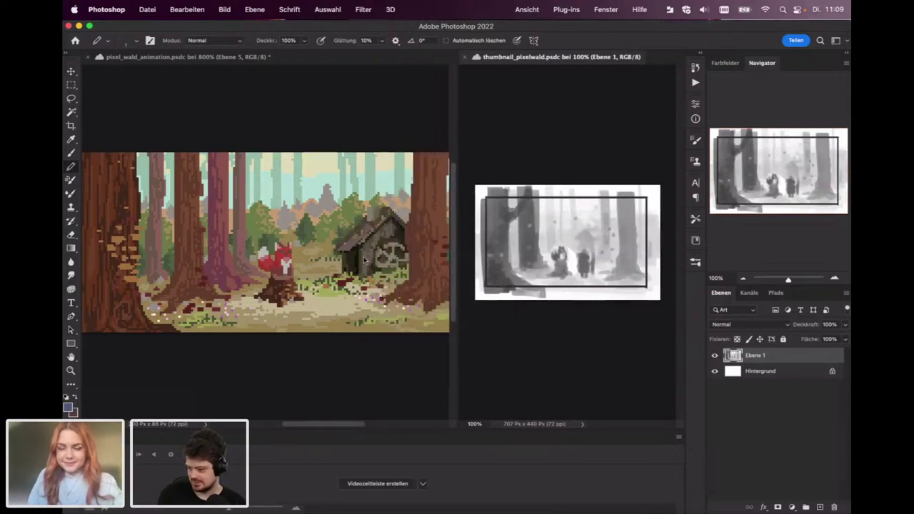
Activate pixel_wald_animation.psdc and paint a solid blue standing figure on Ebene 5, on the path between the fox's stump and the hut.
click(352, 356)
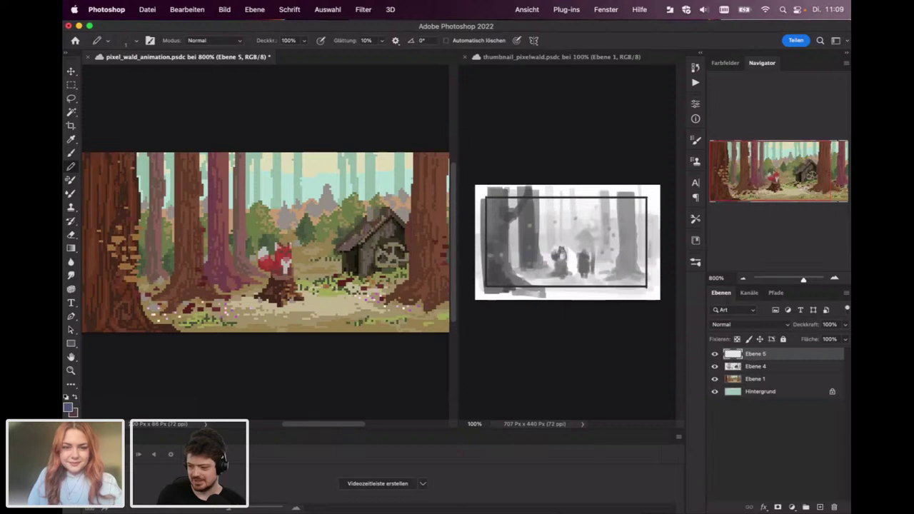
mouse_move(321, 287)
mouse_down()
mouse_move(322, 272)
mouse_move(322, 279)
mouse_up()
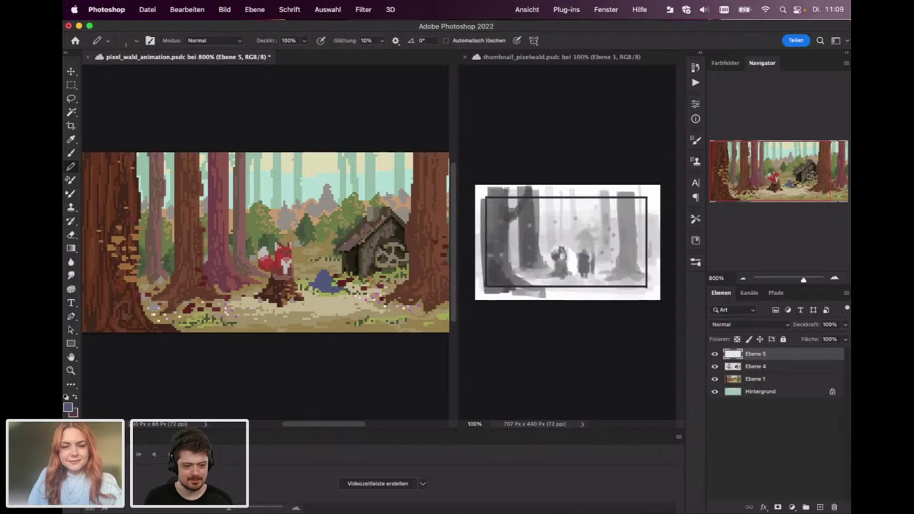
mouse_move(320, 293)
mouse_down()
mouse_move(314, 308)
mouse_move(334, 310)
mouse_up()
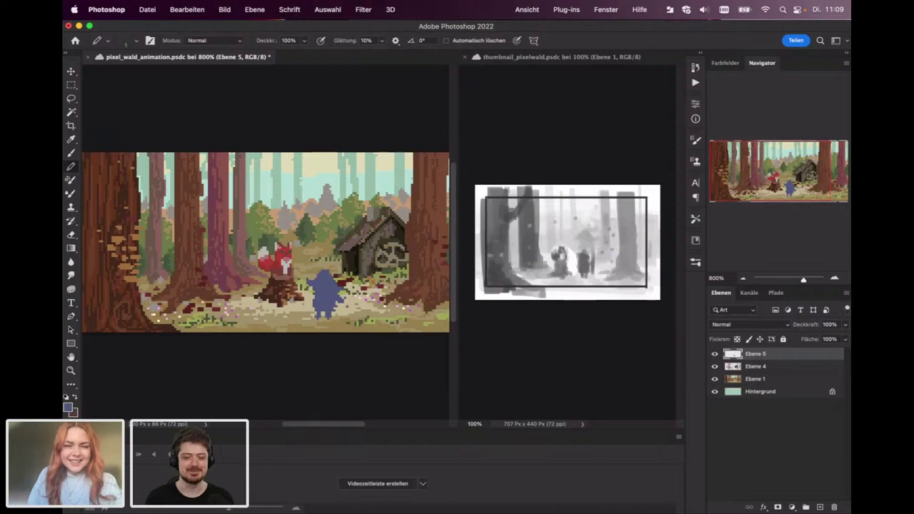
Refine the blue figure's arms and legs pixel by pixel, alternating a 1 px Eraser with the Pencil.
key(e)
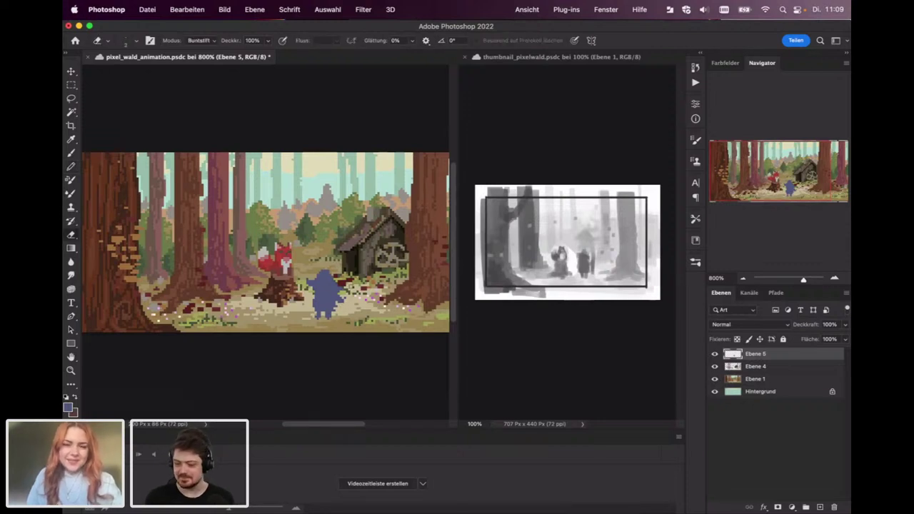
right_click(409, 307)
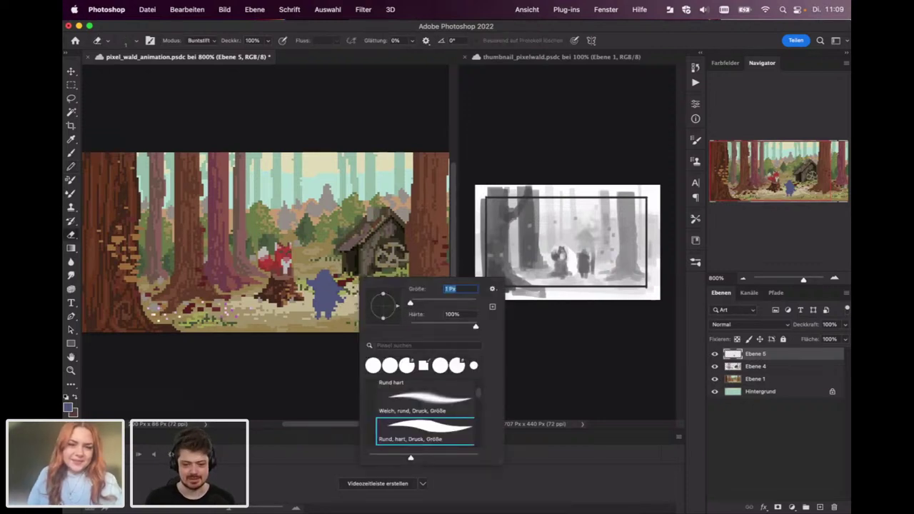
key(Return)
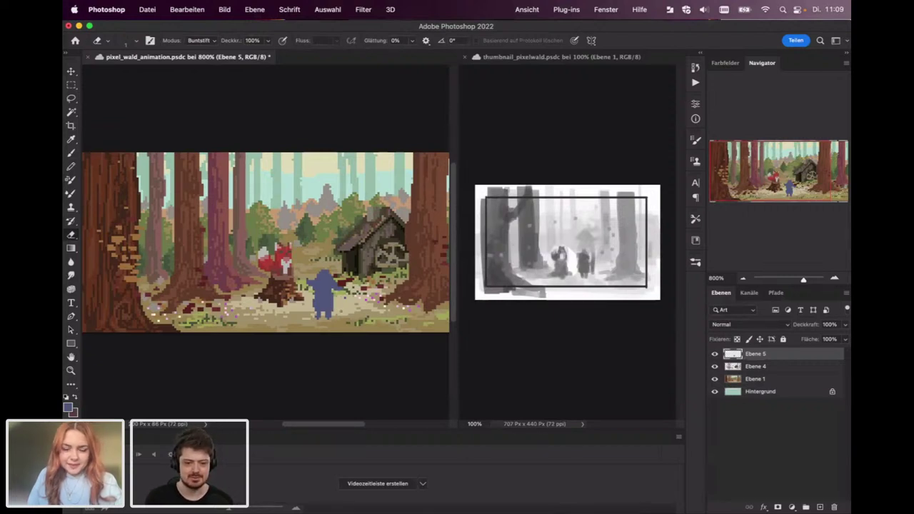
key(b)
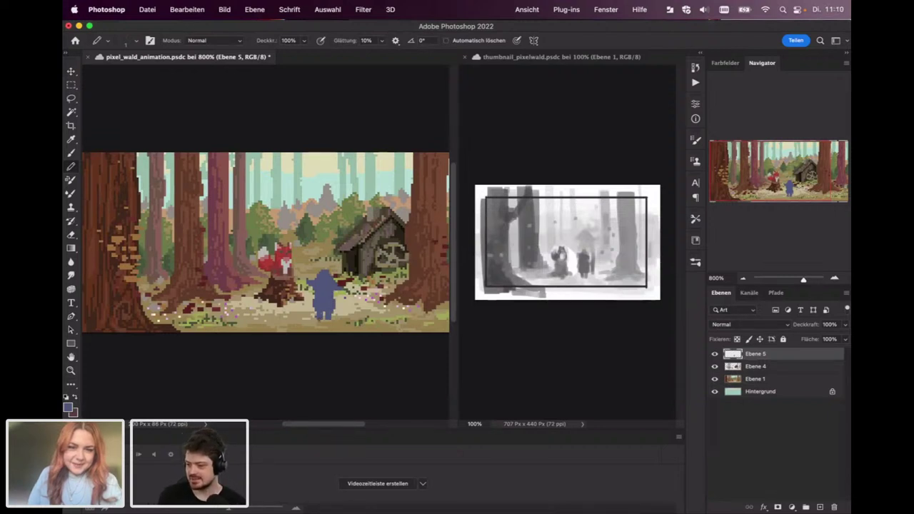
key(e)
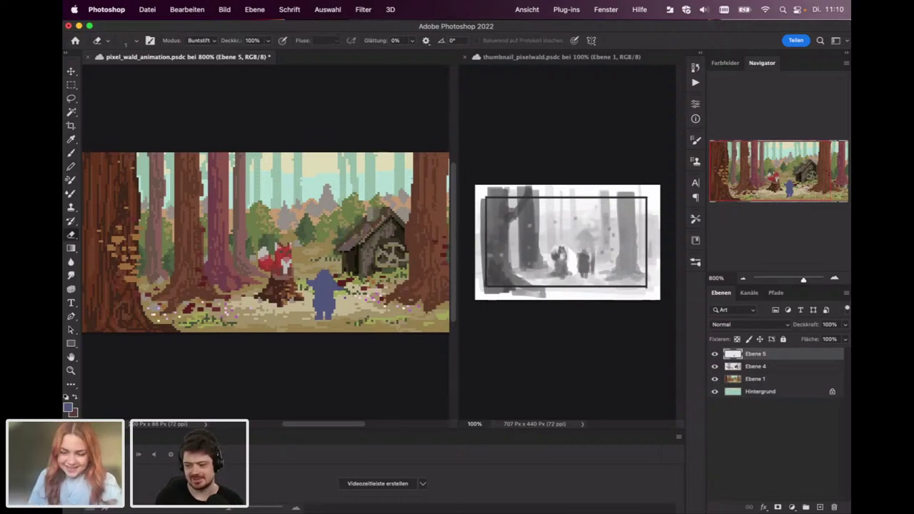
key(b)
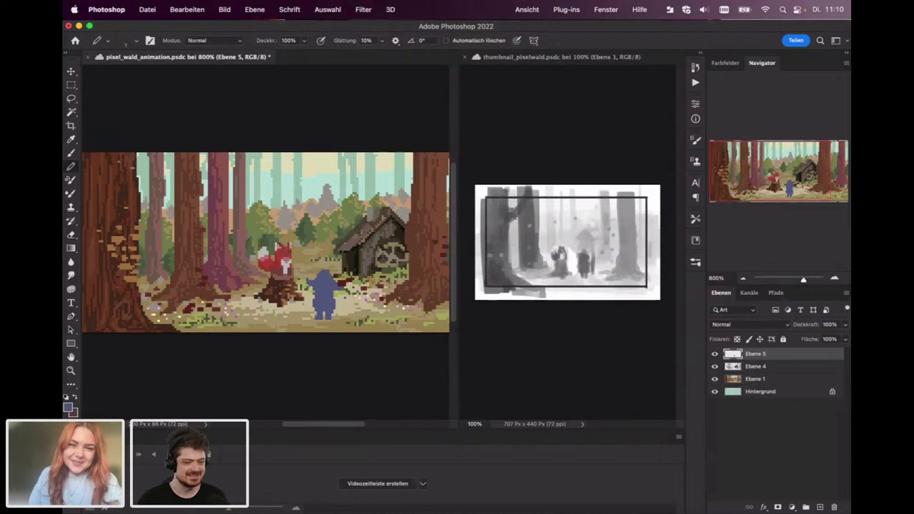
key(e)
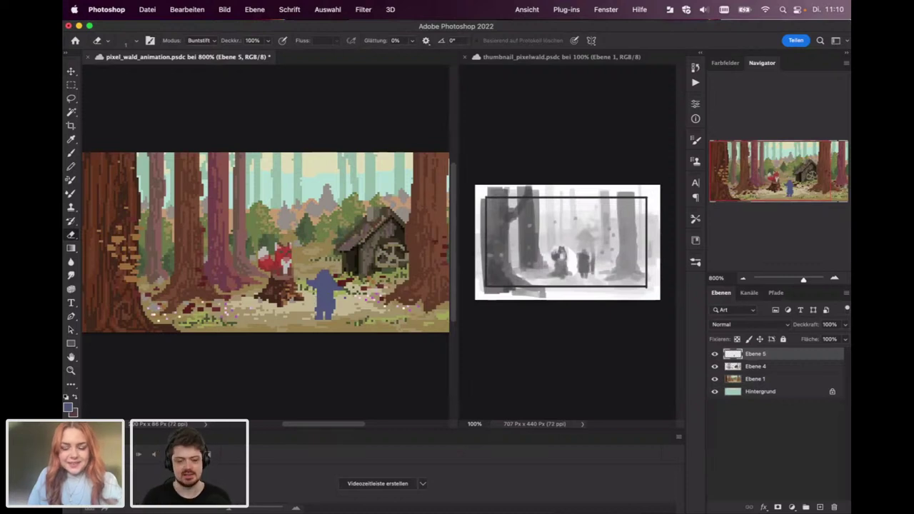
key(b)
key(e)
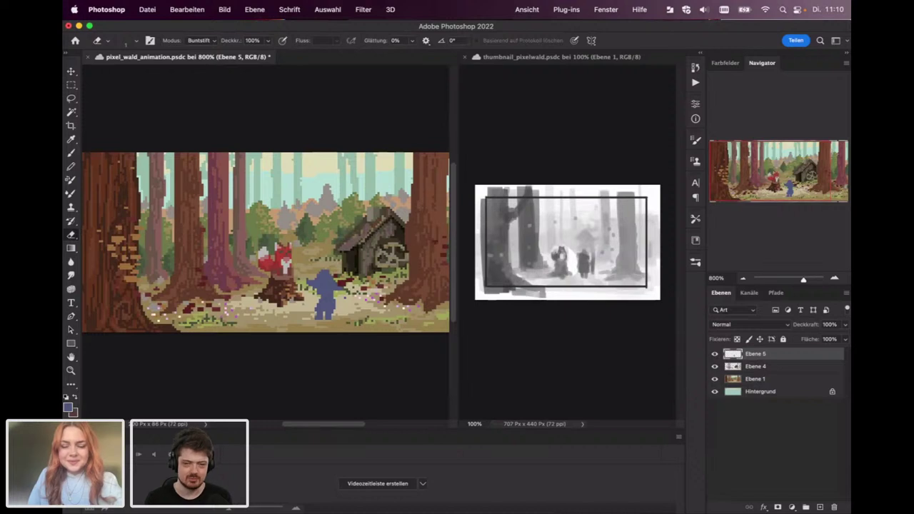
key(b)
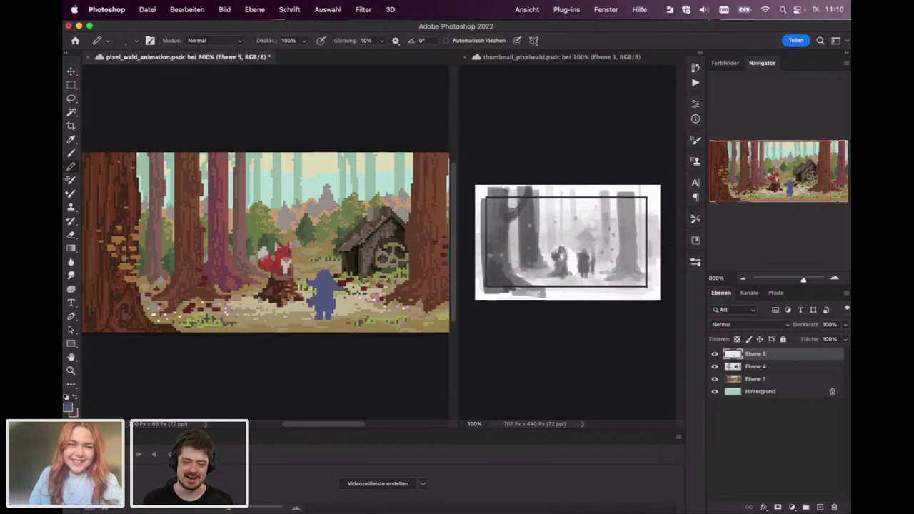
Draw a thin blue staff beside the figure on the side facing the fox and clean up its pixels.
drag(298, 266, 310, 315)
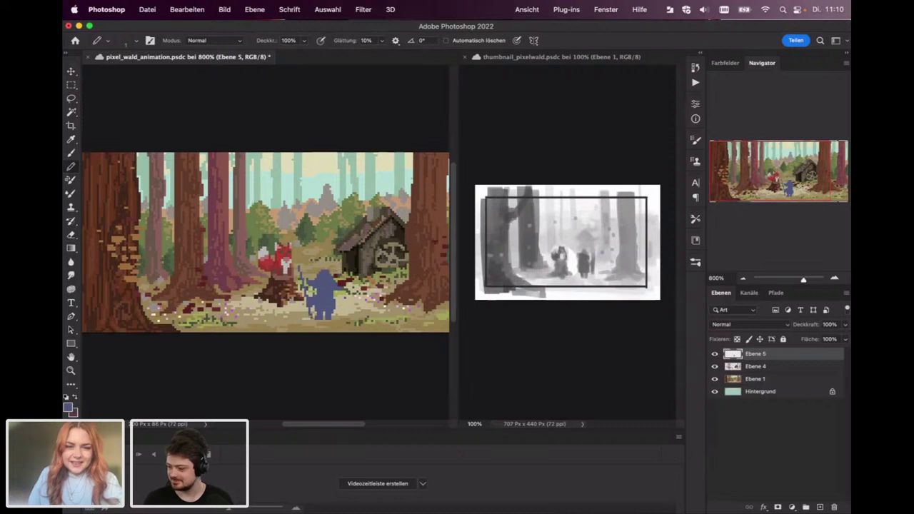
key(e)
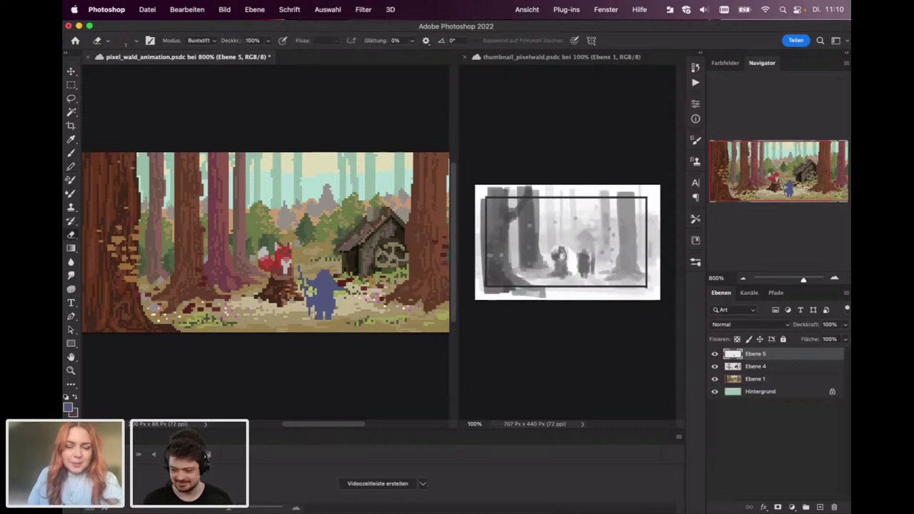
key(b)
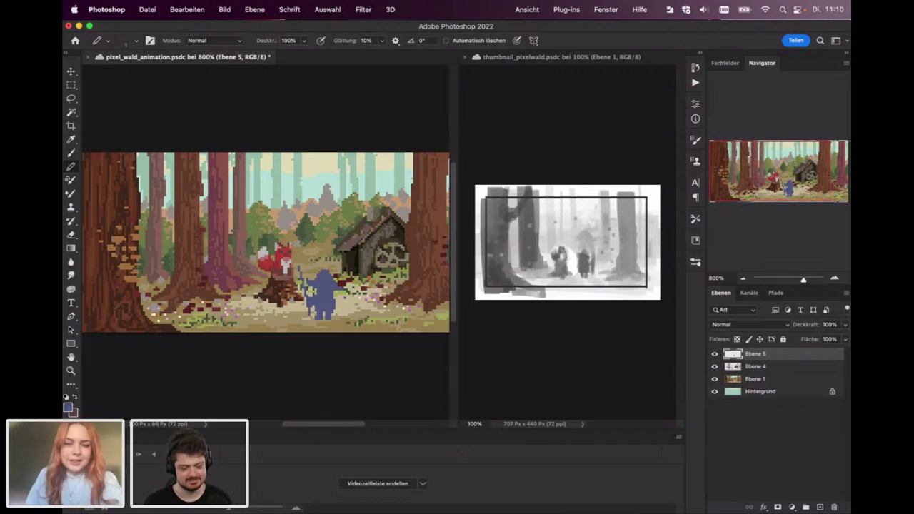
Reshape the figure's head into a pointed hat and thicken the staff's upper end, alternating Eraser and Pencil.
key(e)
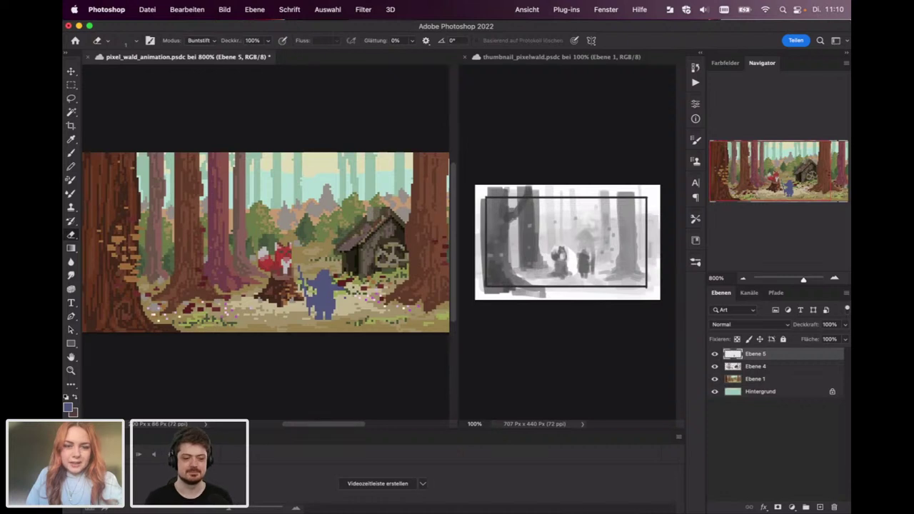
key(b)
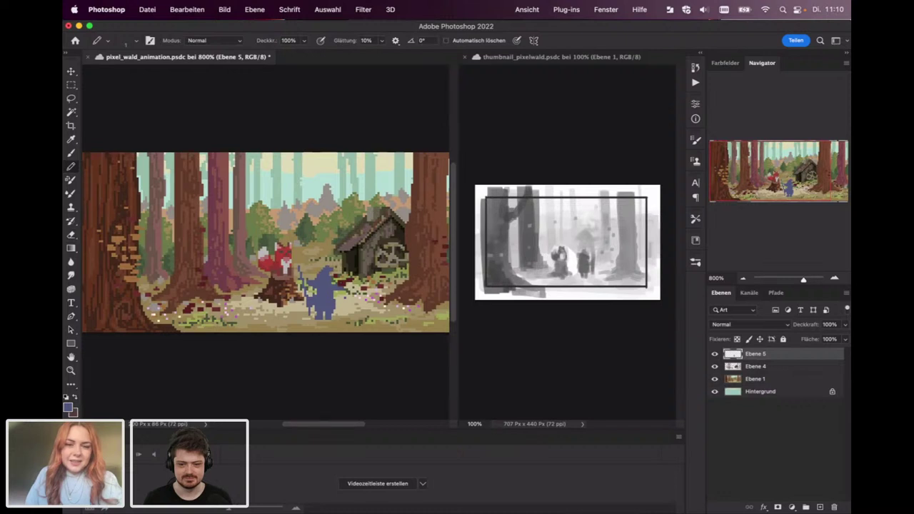
key(e)
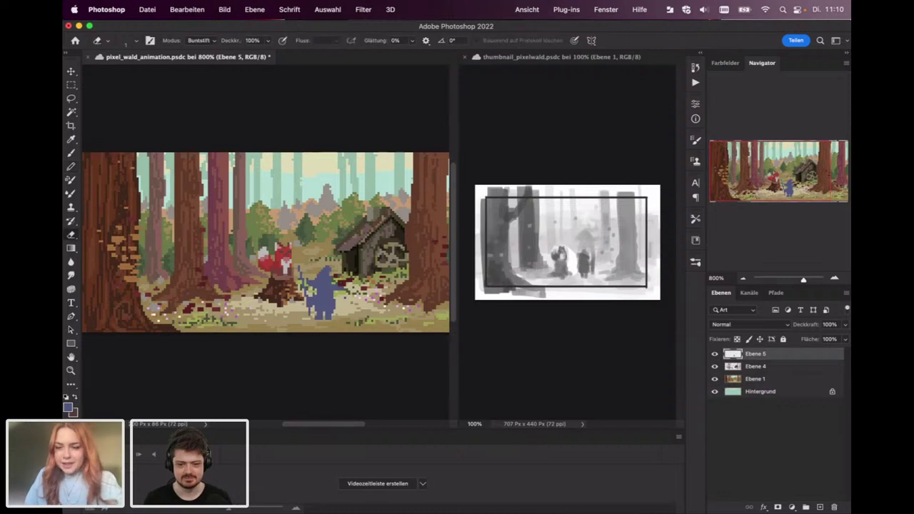
key(b)
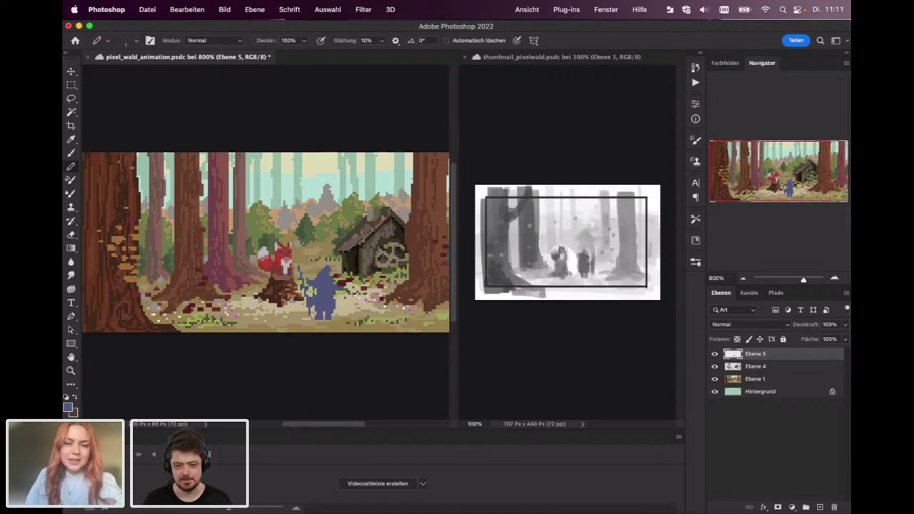
key(e)
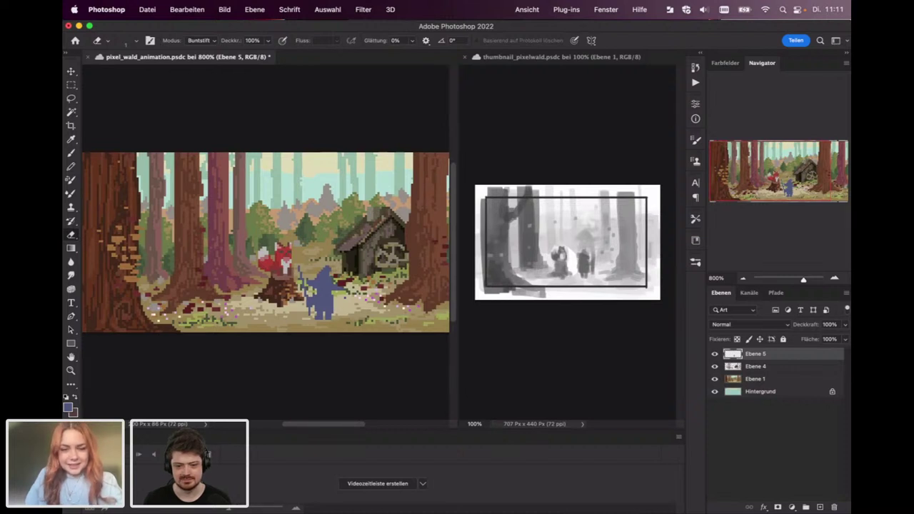
key(b)
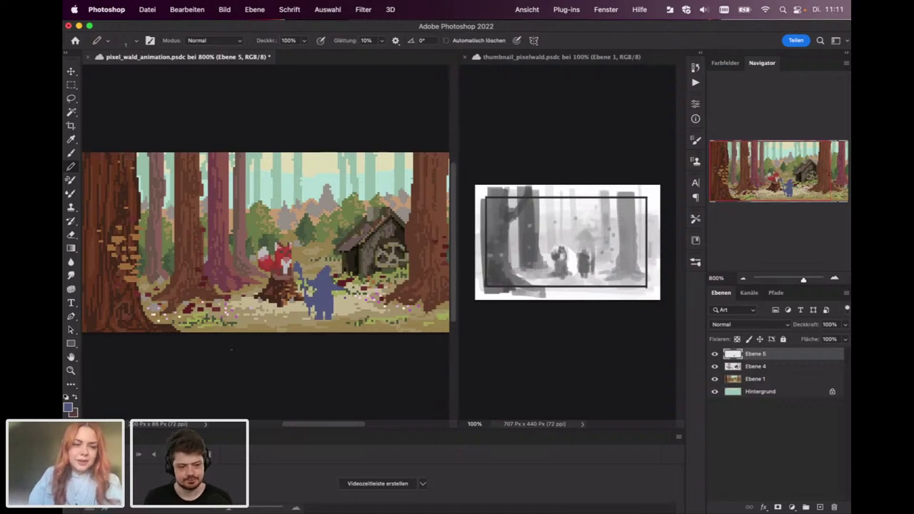
Set the foreground colour to muted purple #766b8d and paint a lighter area below the figure's hat.
click(69, 407)
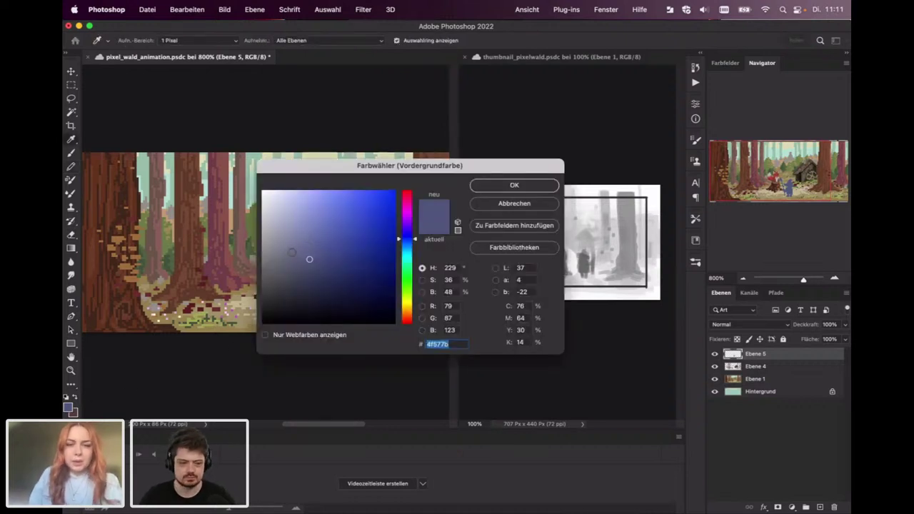
click(294, 249)
click(405, 230)
click(514, 185)
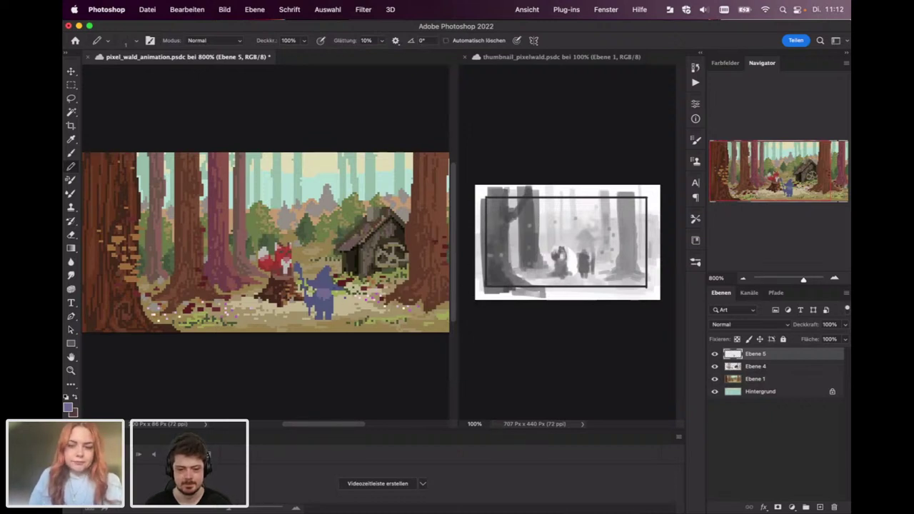
Shift the foreground colour to a more saturated purple at hue 281° and paint the figure's lower robe with it.
click(69, 407)
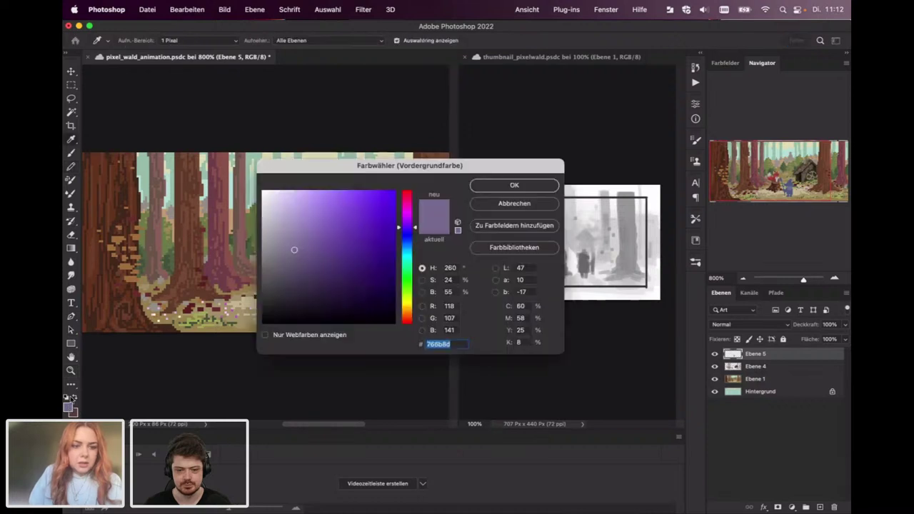
drag(405, 227, 405, 219)
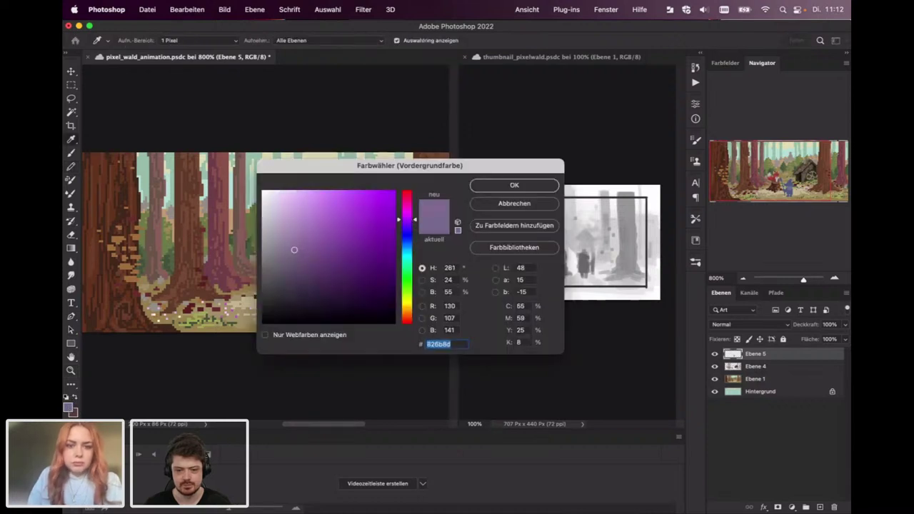
click(324, 257)
click(475, 184)
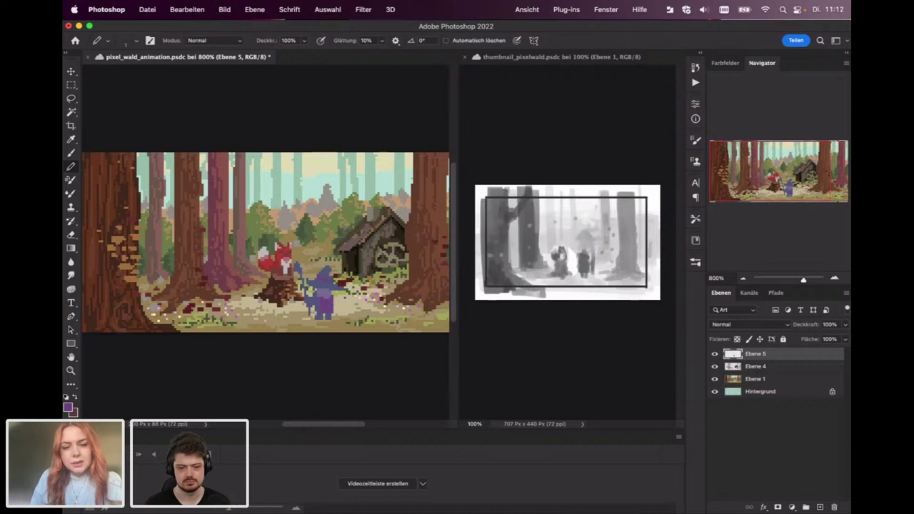
Select the wizard's purple lower robe with the Magic Wand and apply Hue/Saturation with hue -55, saturation +29 and lightness -26.
key(w)
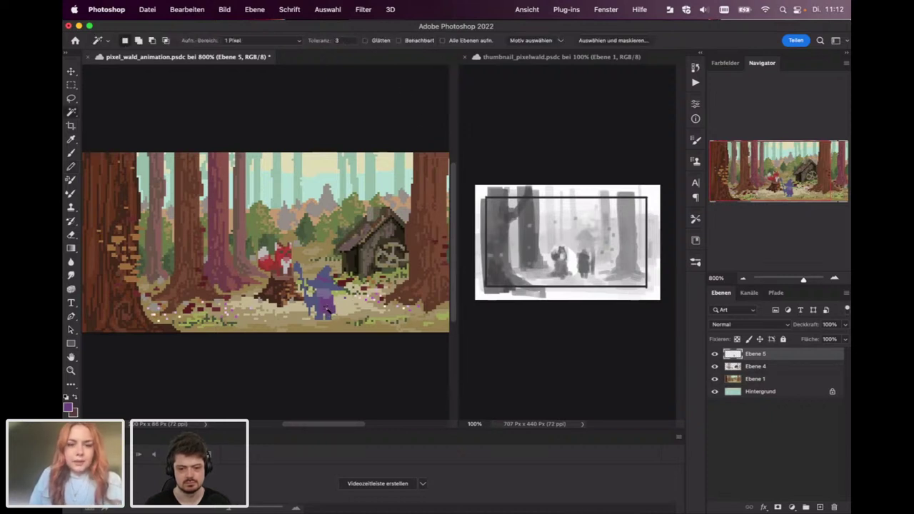
click(327, 296)
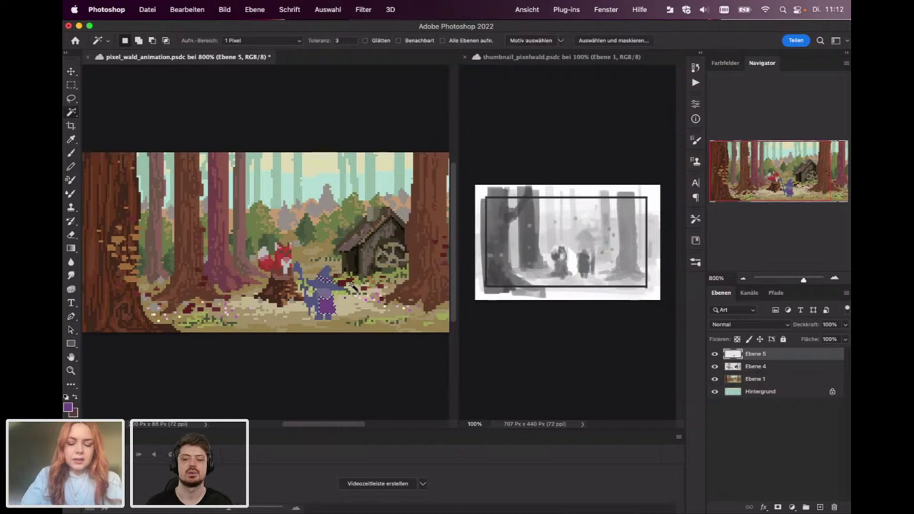
key(i)
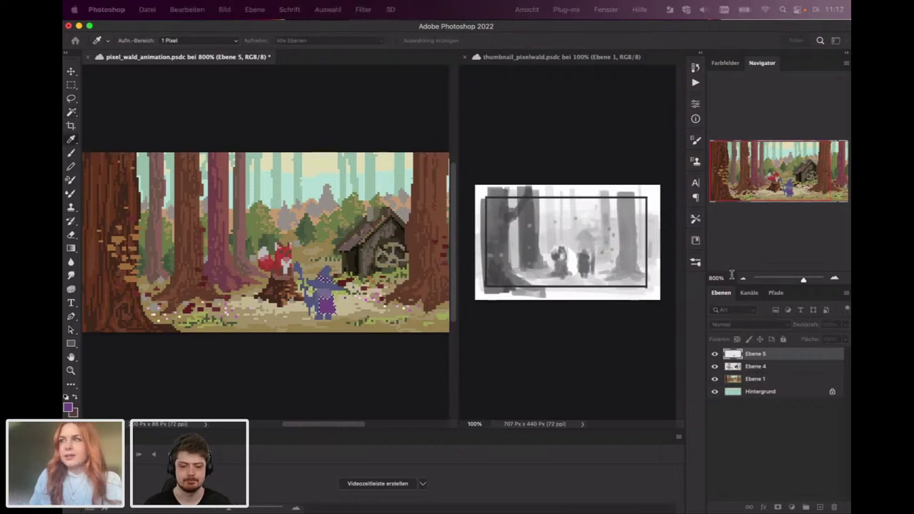
key(super+u)
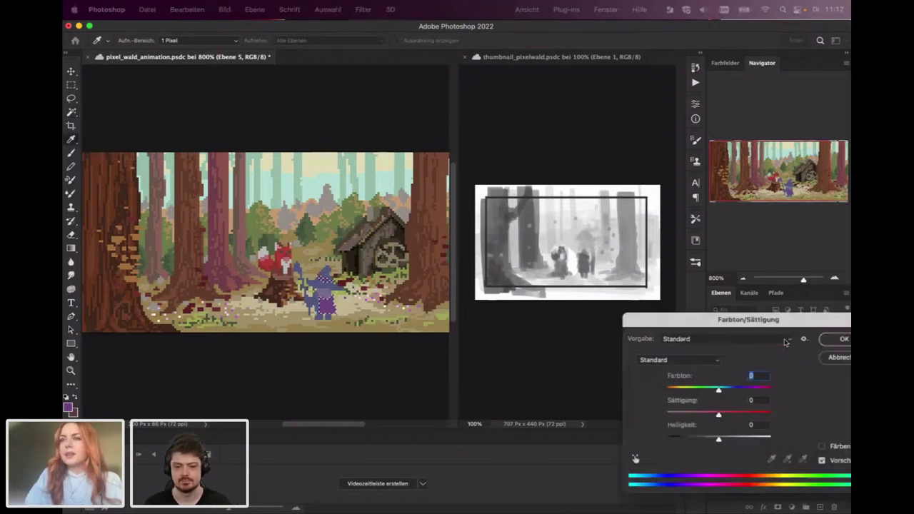
drag(810, 330, 570, 96)
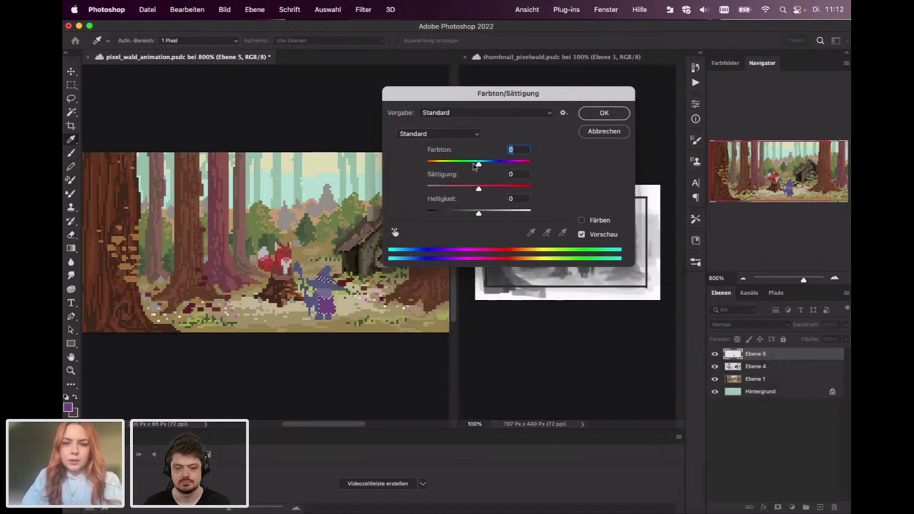
drag(474, 166, 465, 213)
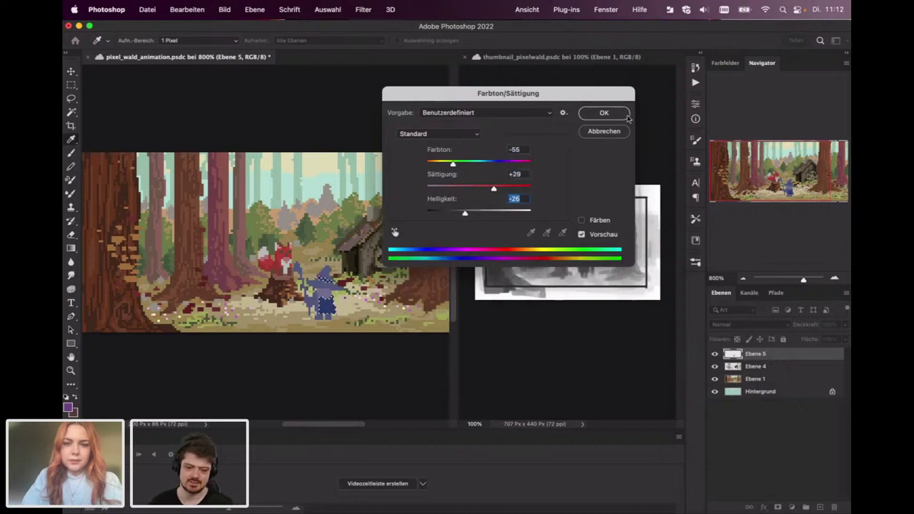
click(603, 115)
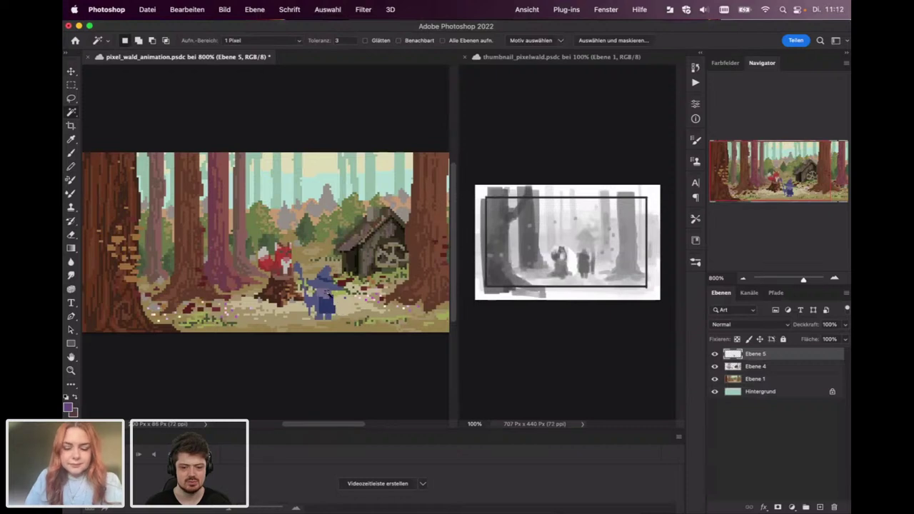
Set the foreground colour to ochre #96733d and paint a small detail on the wizard's hat with the Pencil.
key(b)
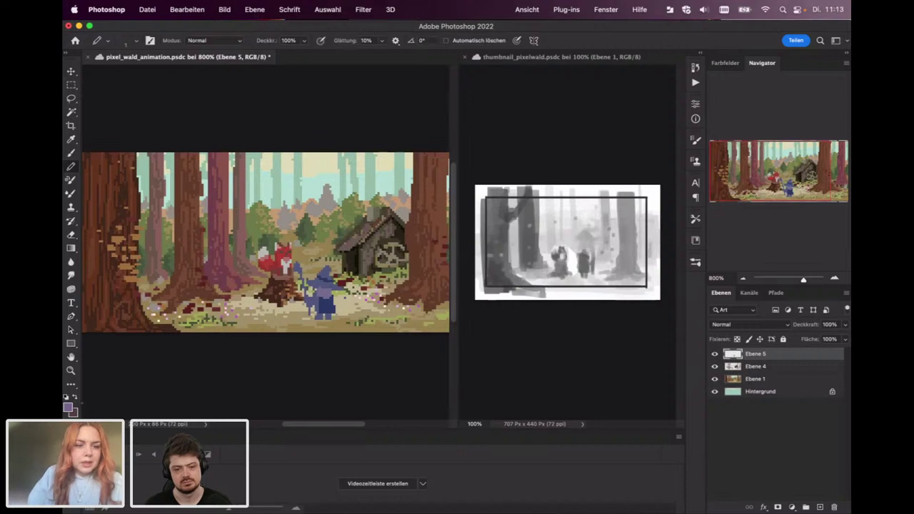
click(69, 407)
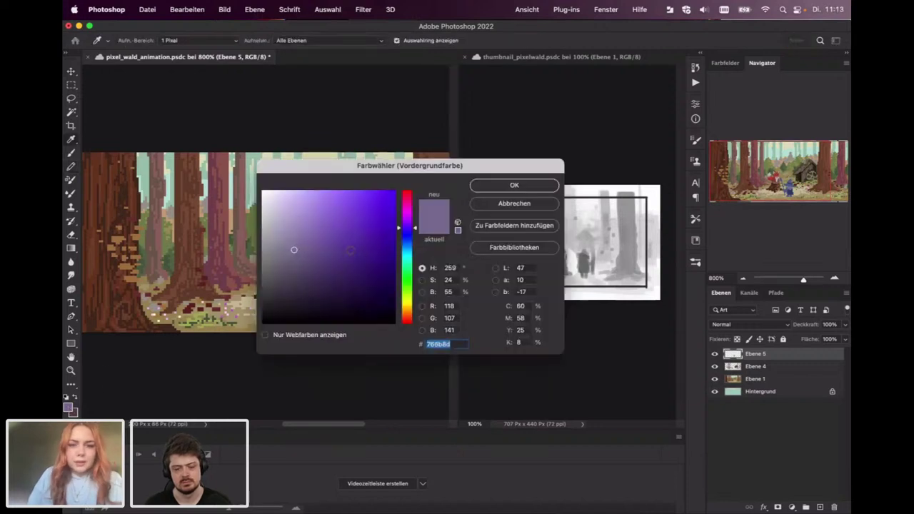
click(404, 311)
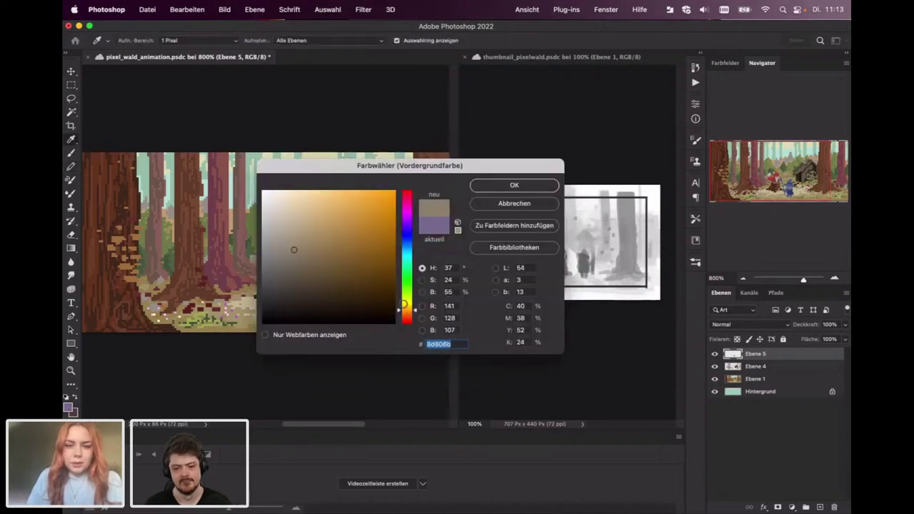
click(334, 221)
drag(333, 221, 341, 245)
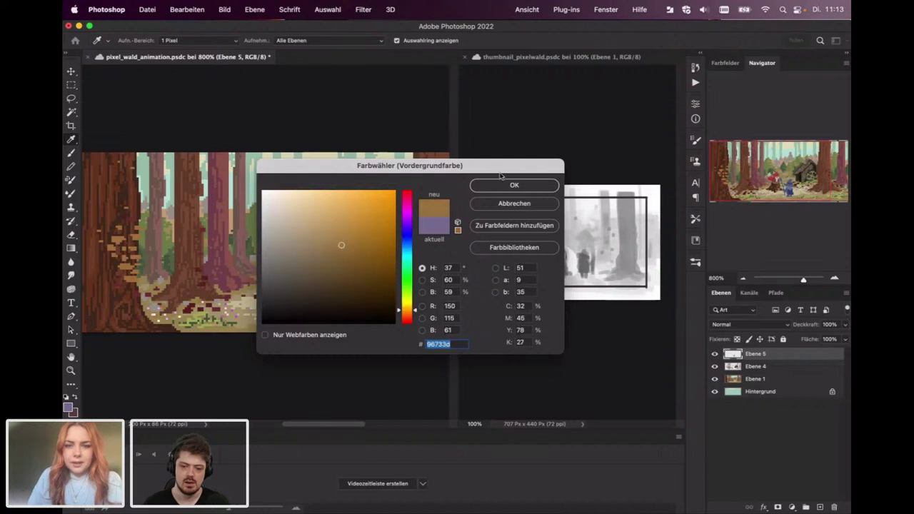
click(500, 185)
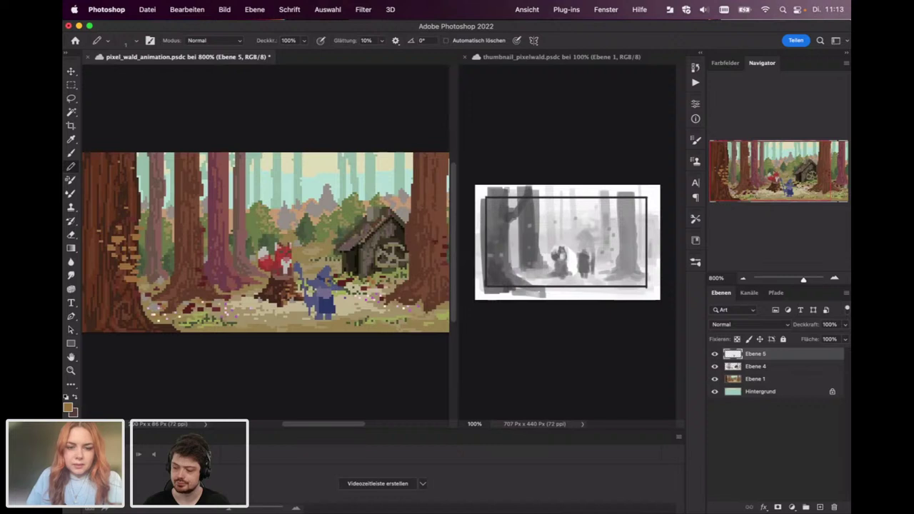
Touch up the hat detail with blue sampled from the hat, and paint the staff's tip in magenta sampled from the flowers.
alt+click(330, 284)
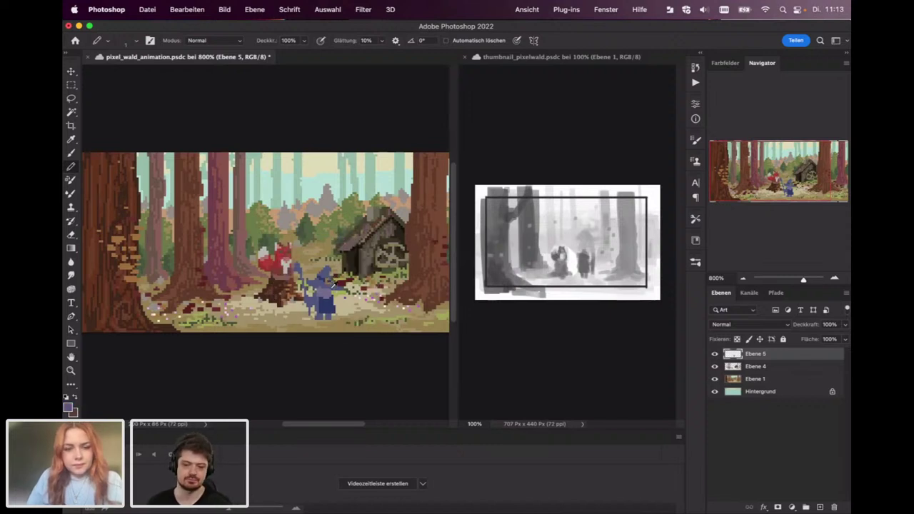
alt+click(374, 295)
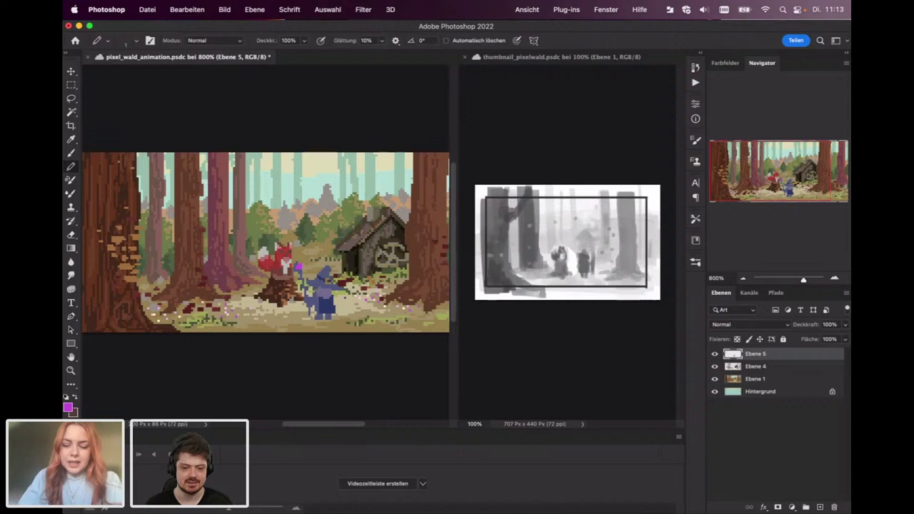
Examine how the wizard and its staff read in the whole scene at small size and close up.
key(super+minus)
key(super+minus)
key(super+minus)
key(super+minus)
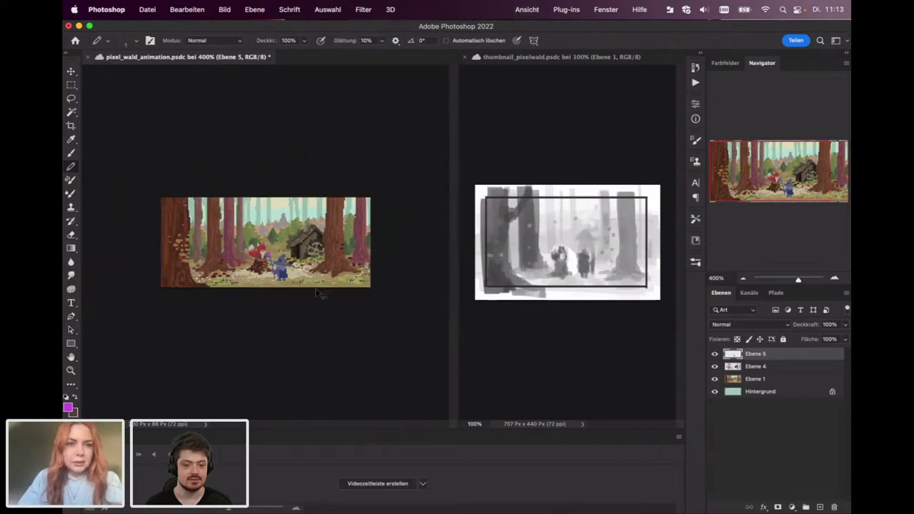
key(super+minus)
key(super+minus)
key(super+minus)
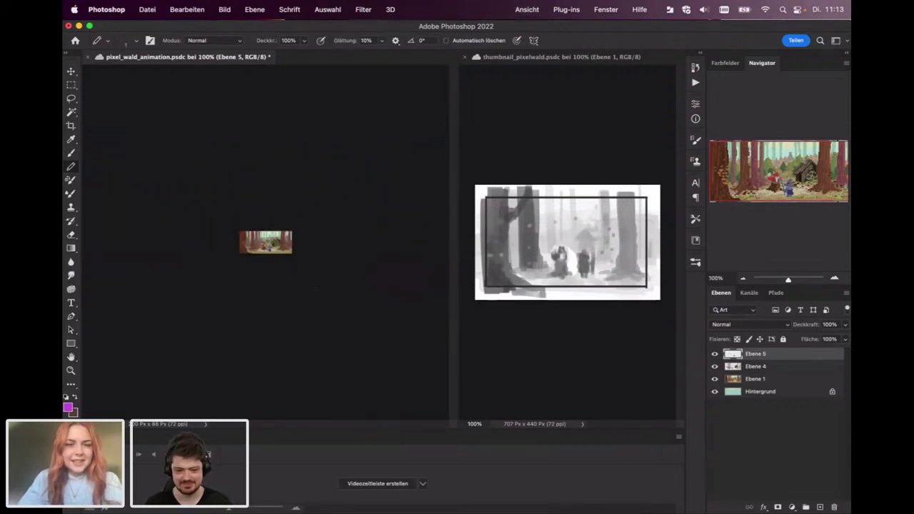
key(super+plus)
key(super+plus)
key(super+plus)
key(super+plus)
key(super+plus)
key(super+plus)
key(super+plus)
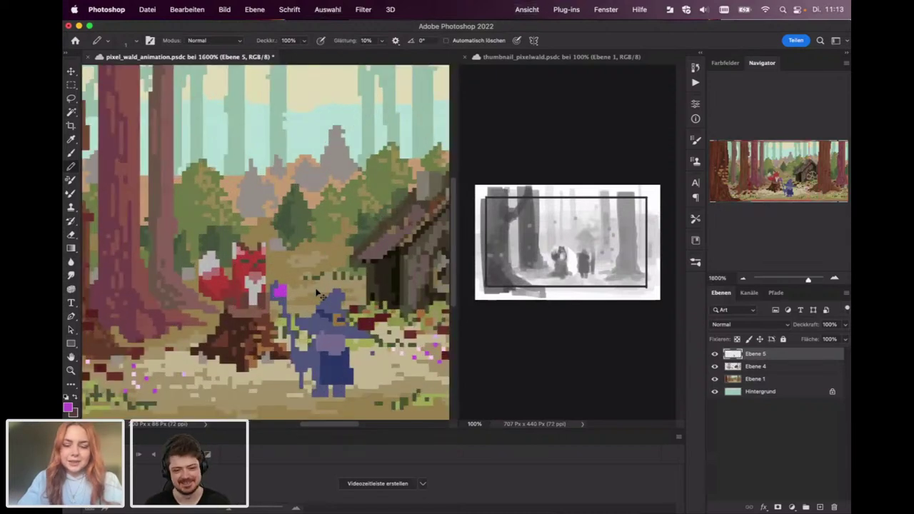
key(super+plus)
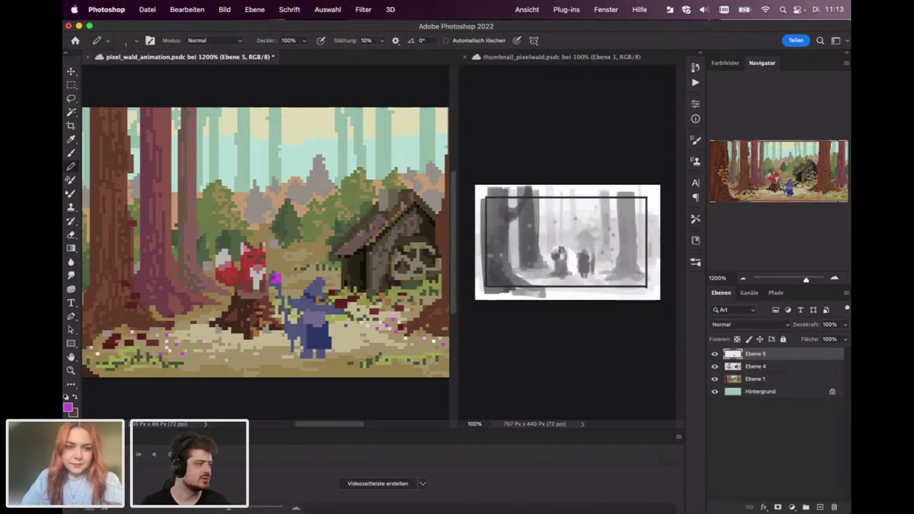
Round off the staff's magenta tip with sampled blue and refine the area below the hat with sampled muted purple.
alt+click(276, 275)
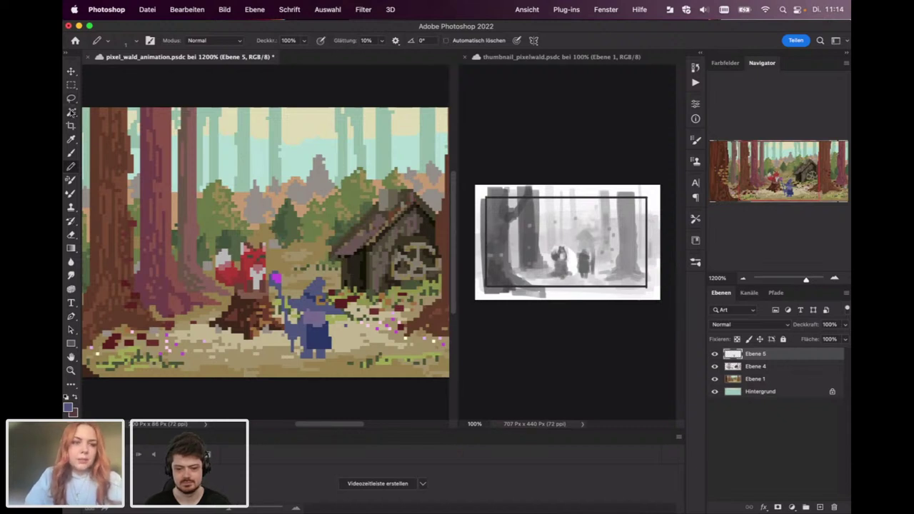
click(71, 112)
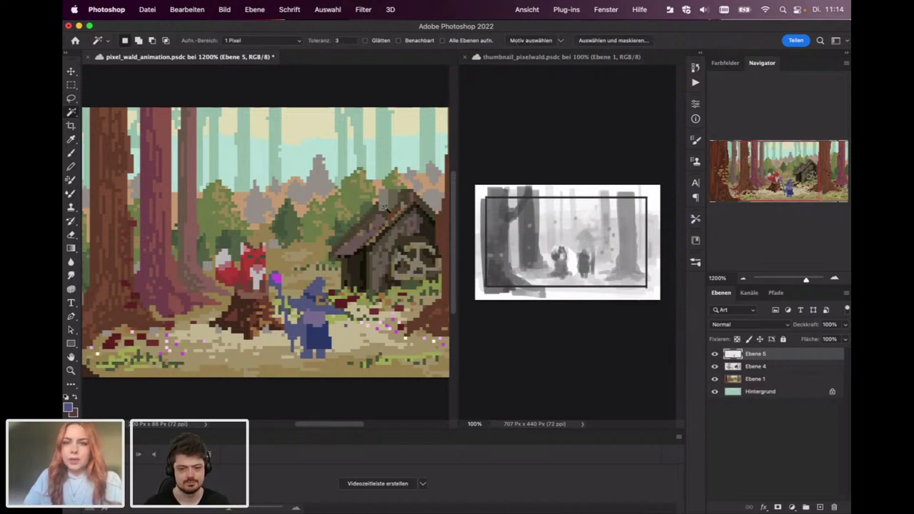
click(561, 40)
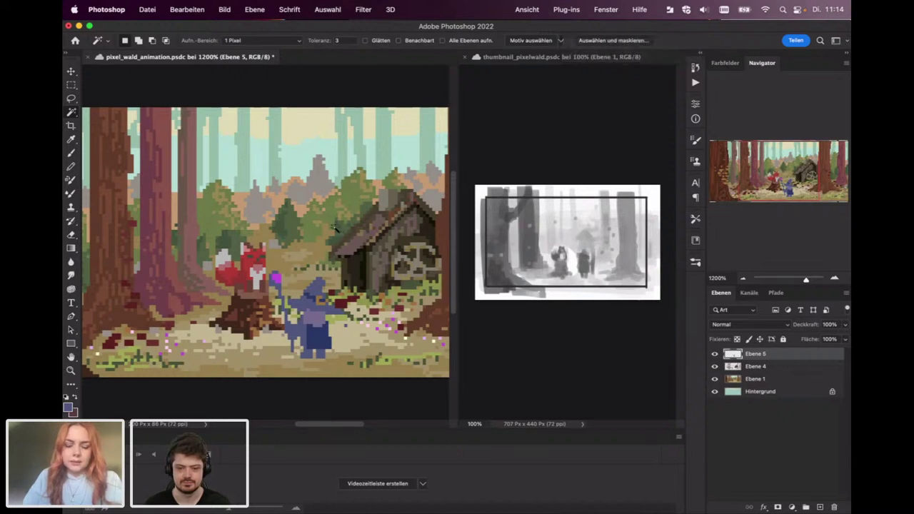
key(b)
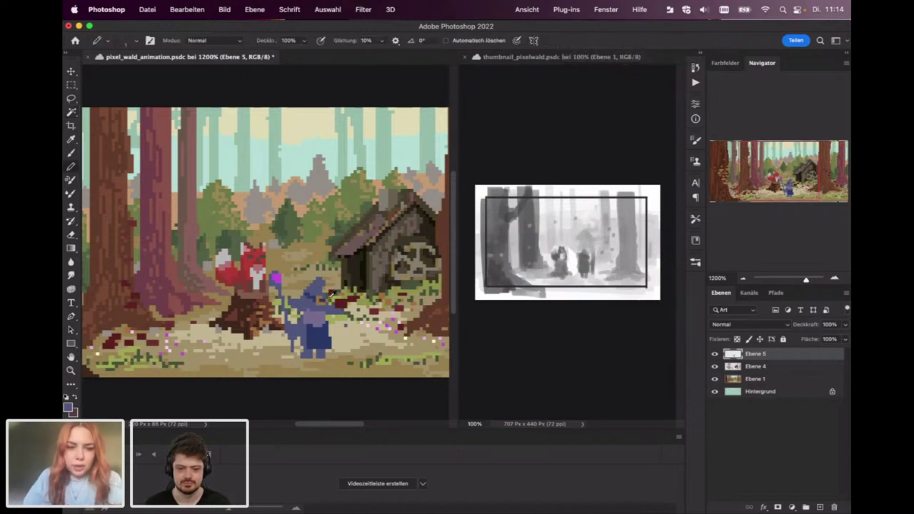
alt+click(314, 299)
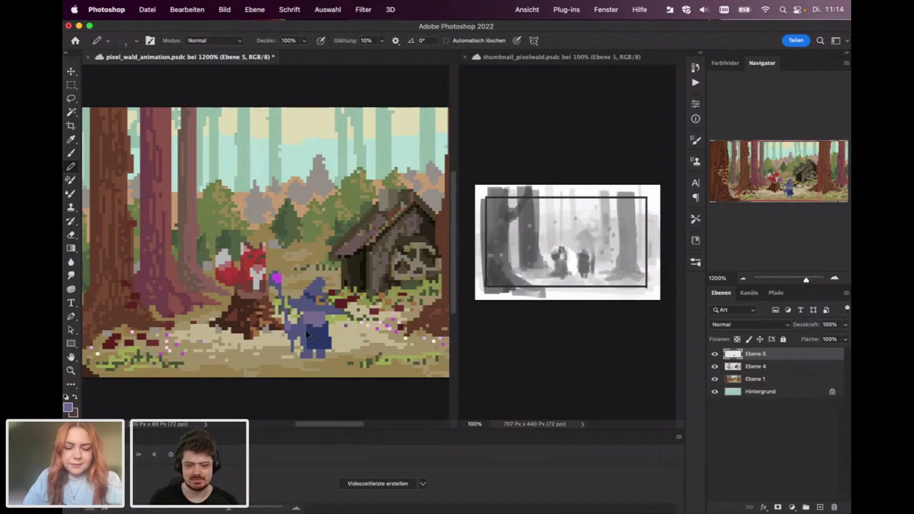
Try enlarging the wizard with Free Transform using Bikubisch automatisch interpolation.
key(super+t)
click(515, 41)
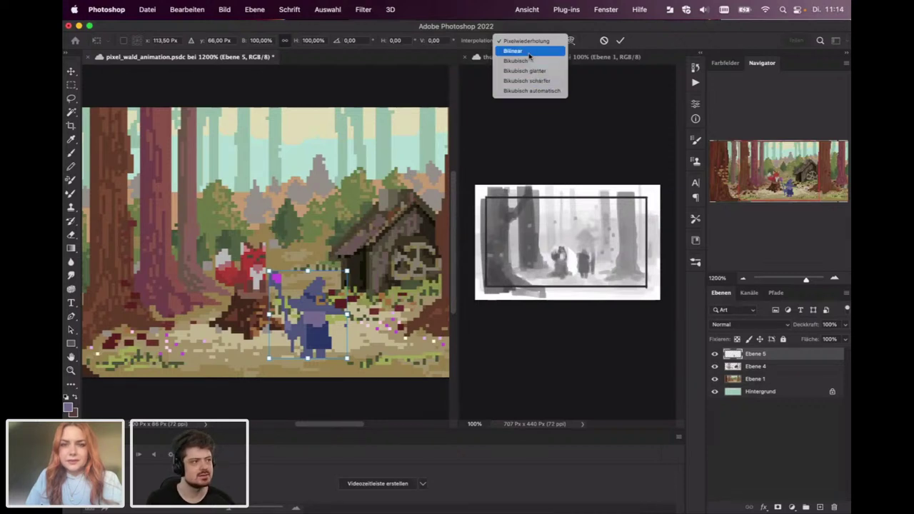
click(527, 91)
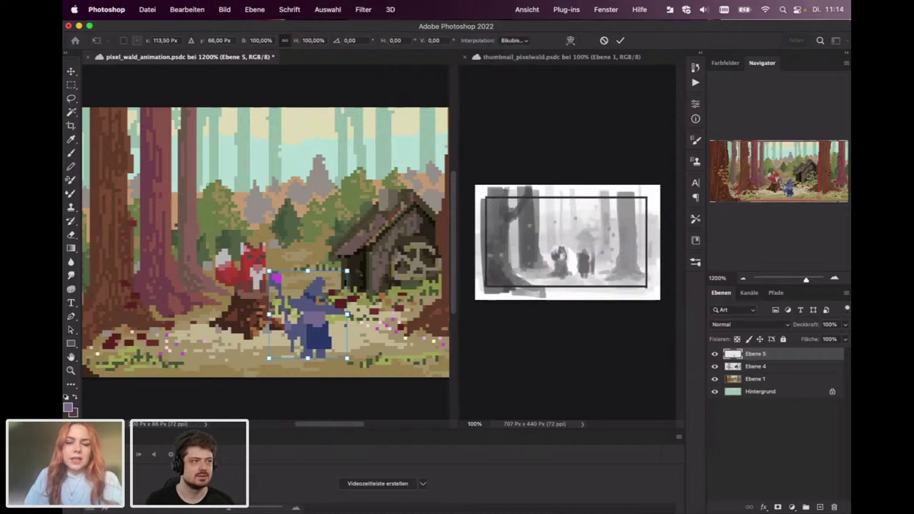
drag(347, 271, 377, 237)
key(Return)
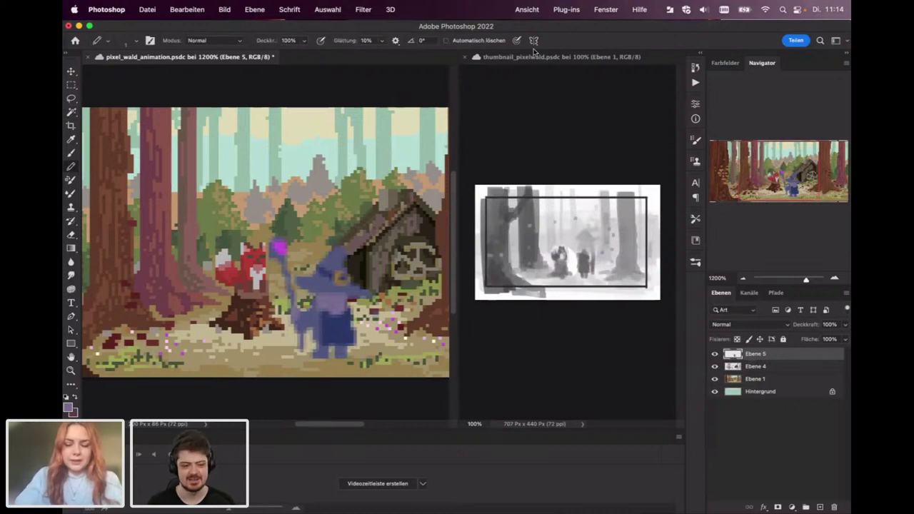
key(super+z)
Try enlarging the wizard with Free Transform using Pixelwiederholung interpolation.
key(super+t)
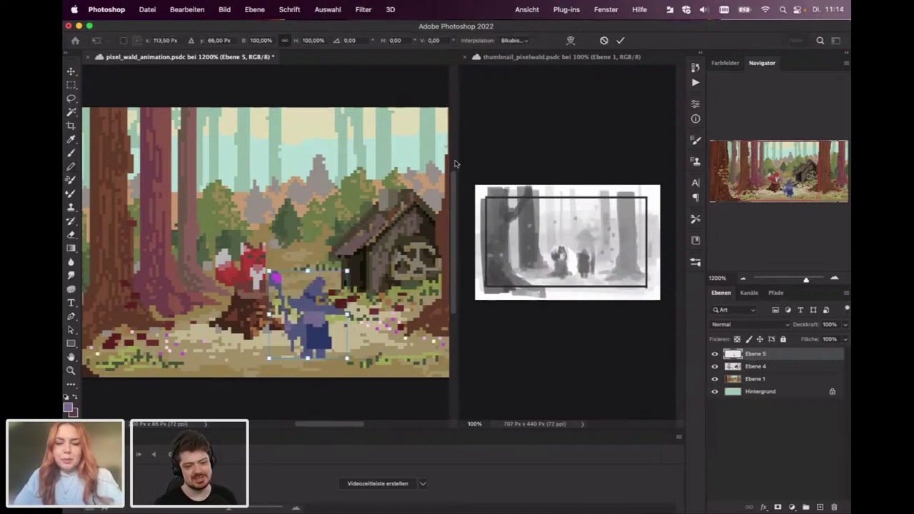
click(514, 40)
click(521, 51)
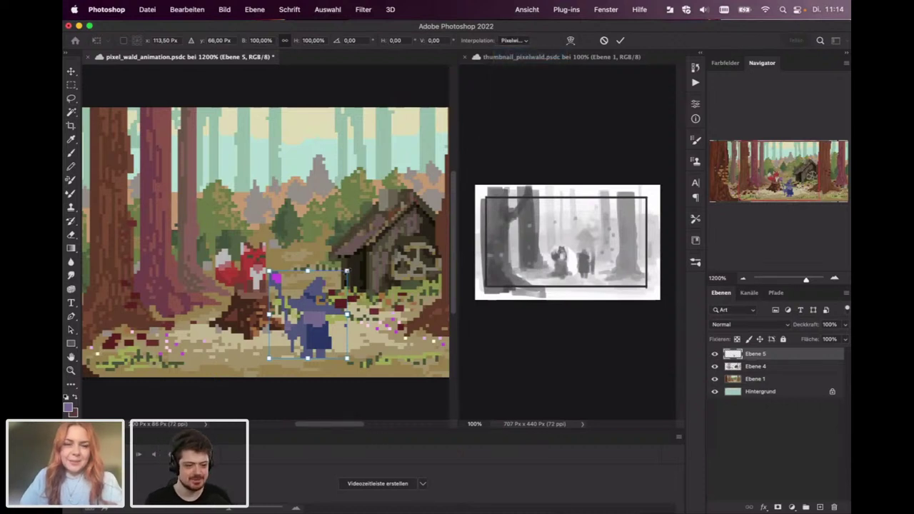
drag(346, 271, 376, 246)
key(Return)
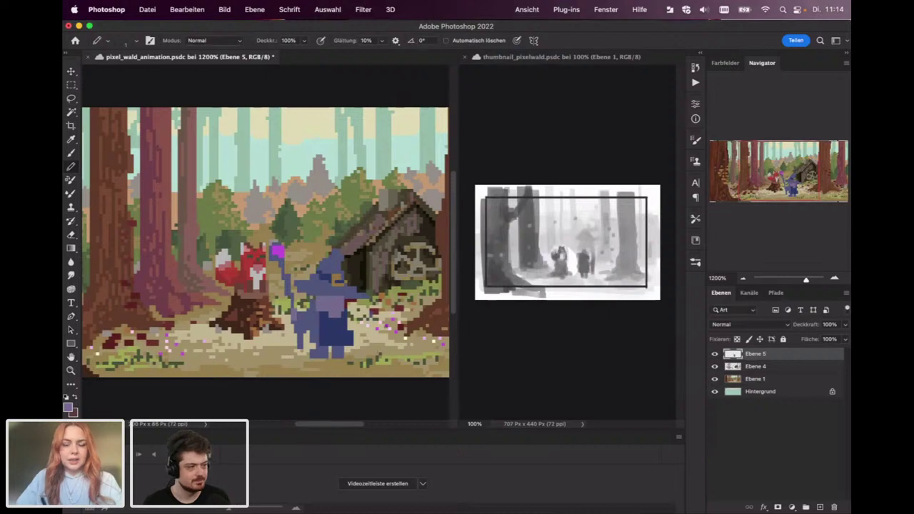
key(super+z)
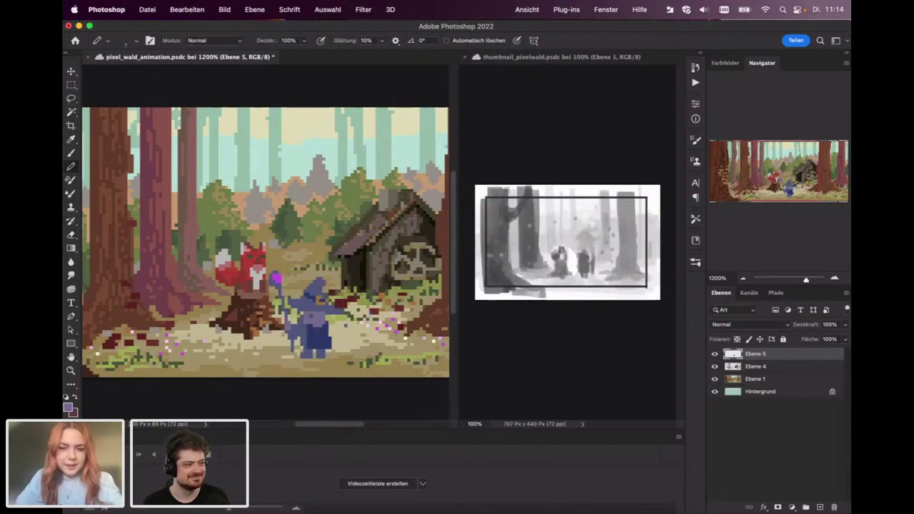
Scale the wizard up proportionally to 110.69% with Free Transform.
scroll(266, 243, down, 2)
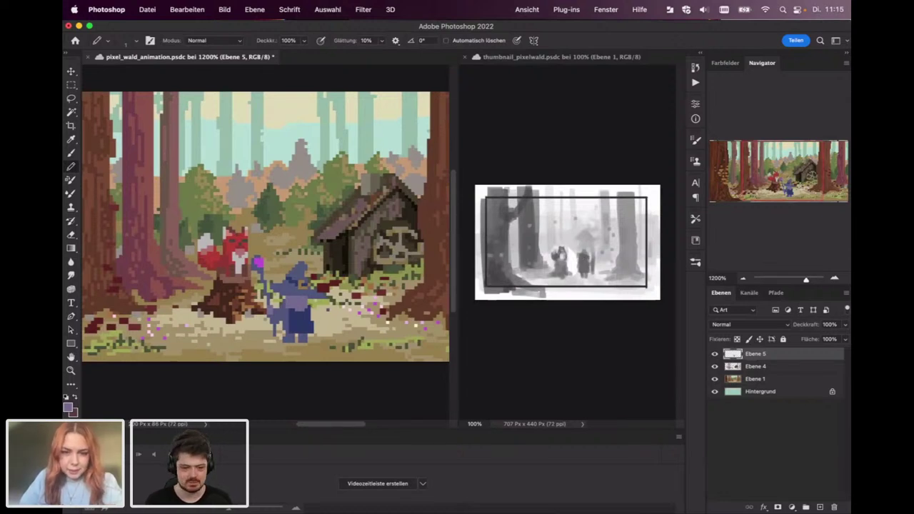
key(super+t)
drag(330, 253, 338, 243)
Flip the wizard horizontally and place it on the other side of the fox's tree stump.
right_click(304, 329)
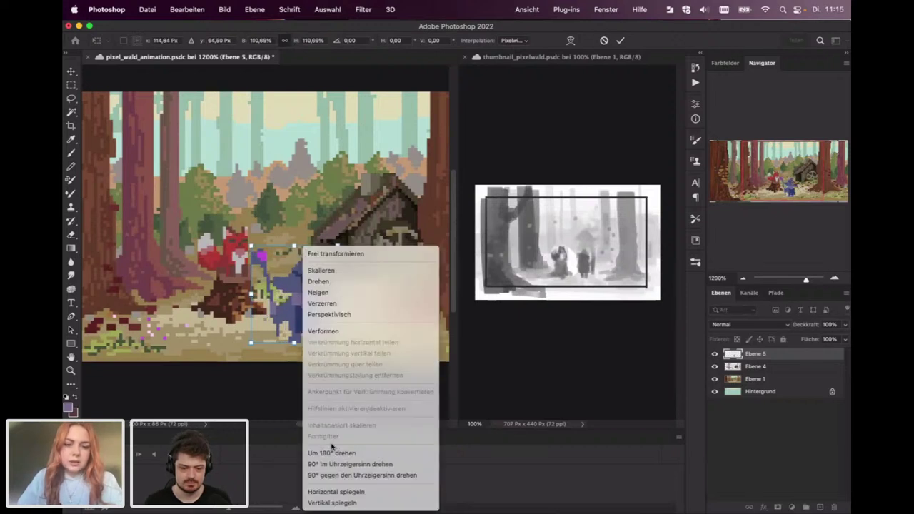
click(336, 491)
drag(304, 304, 177, 305)
key(Return)
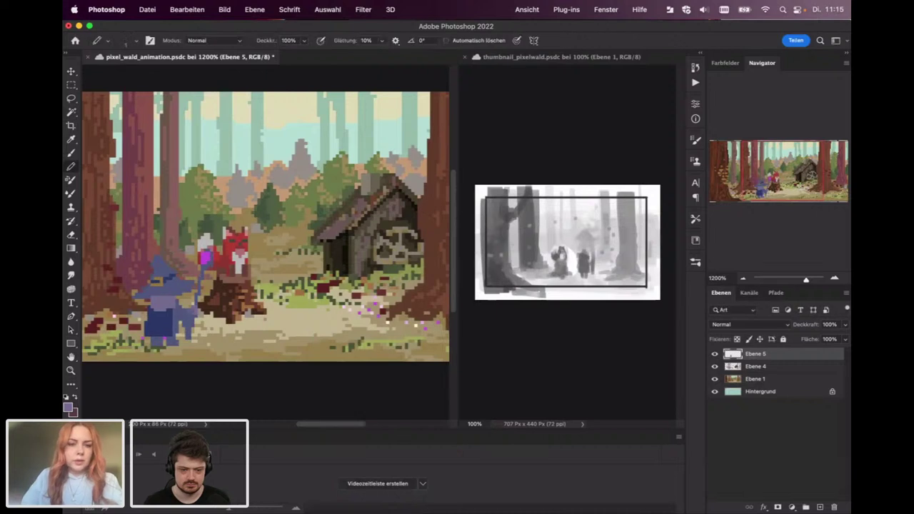
Move the mirrored wizard back onto the path between the fox's tree stump and the cabin.
drag(288, 285, 284, 307)
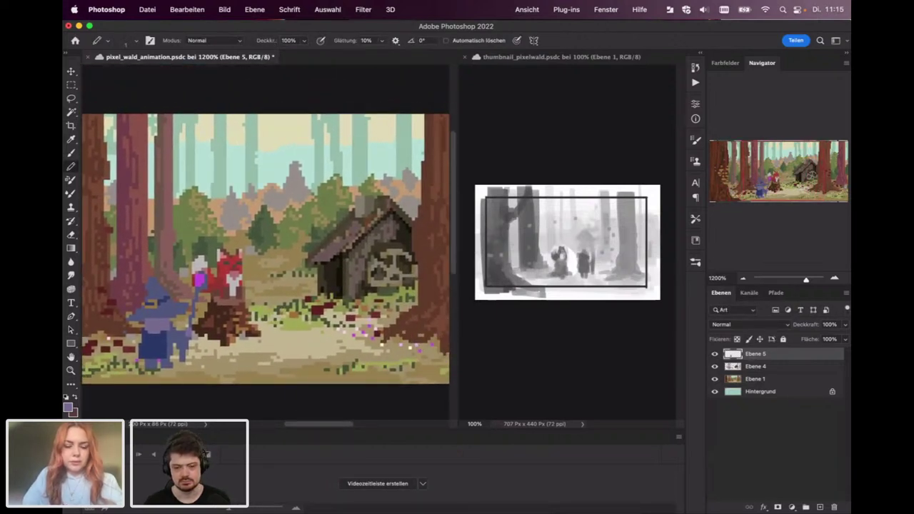
key(v)
drag(160, 314, 274, 317)
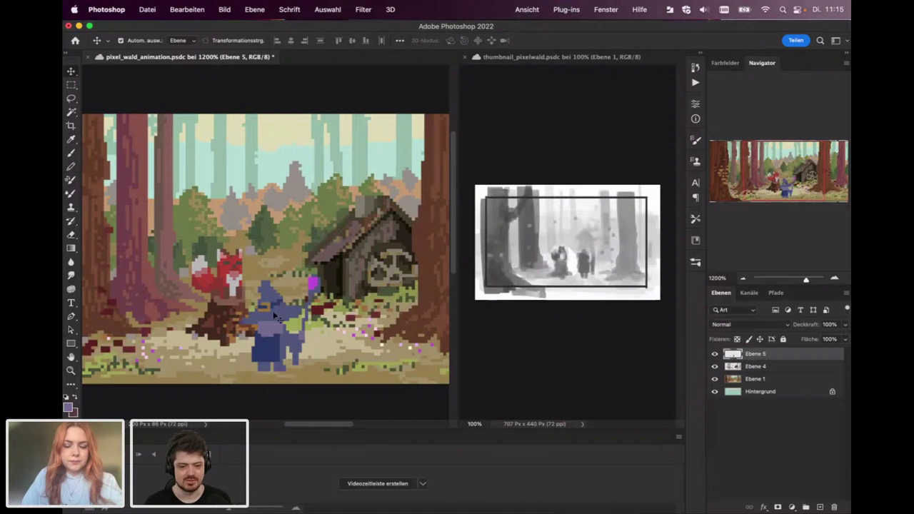
Scale the mirrored wizard up to 108.14% with Free Transform, place it slightly lower on the path and save the document.
key(super+z)
key(super+shift+z)
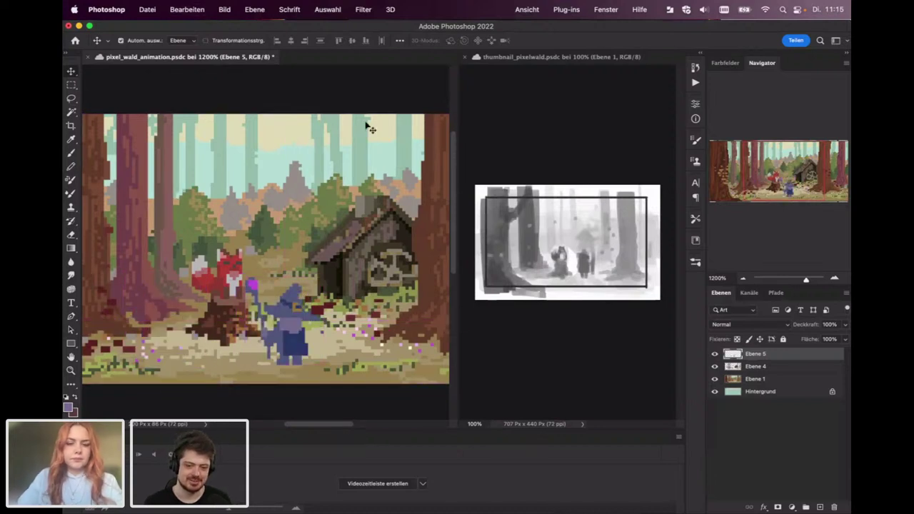
key(super+t)
drag(323, 276, 329, 269)
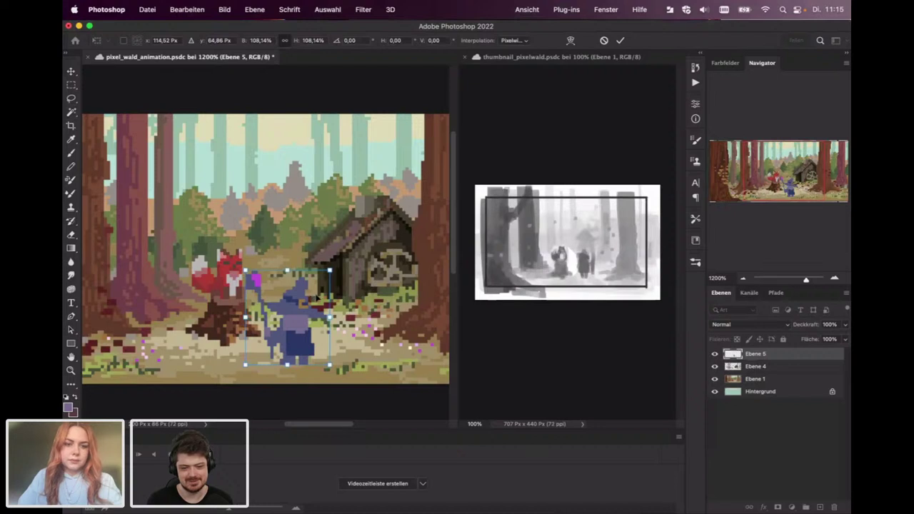
drag(303, 301, 305, 314)
key(Return)
key(ctrl+s)
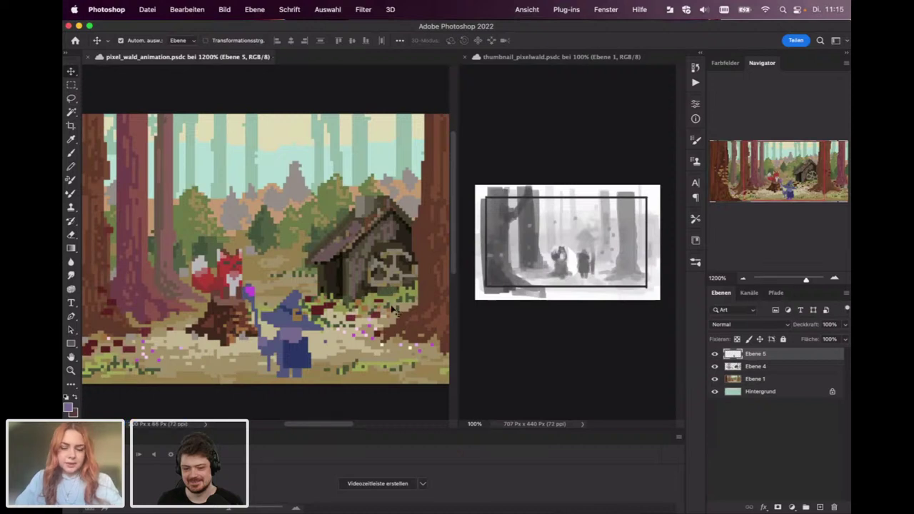
Slim the wizard's robe by erasing the outermost pixel column on the side facing the cabin.
key(b)
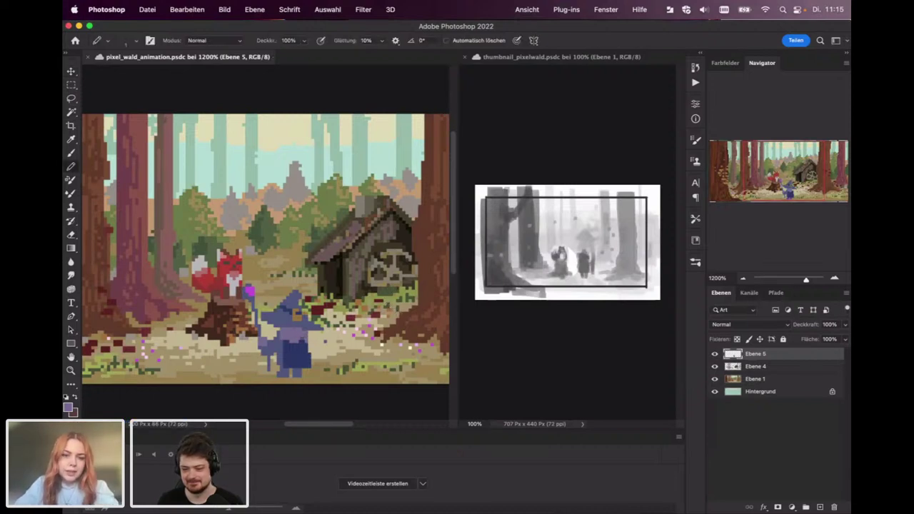
click(300, 311)
key(e)
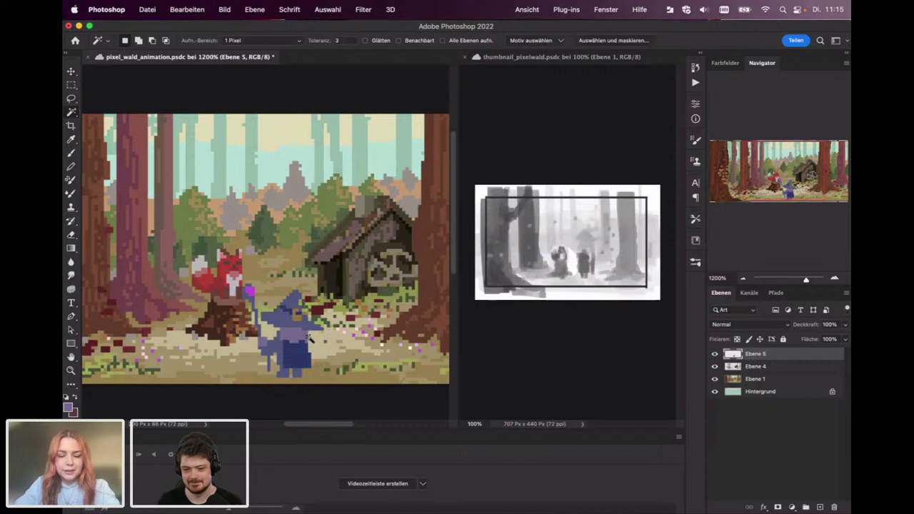
click(310, 355)
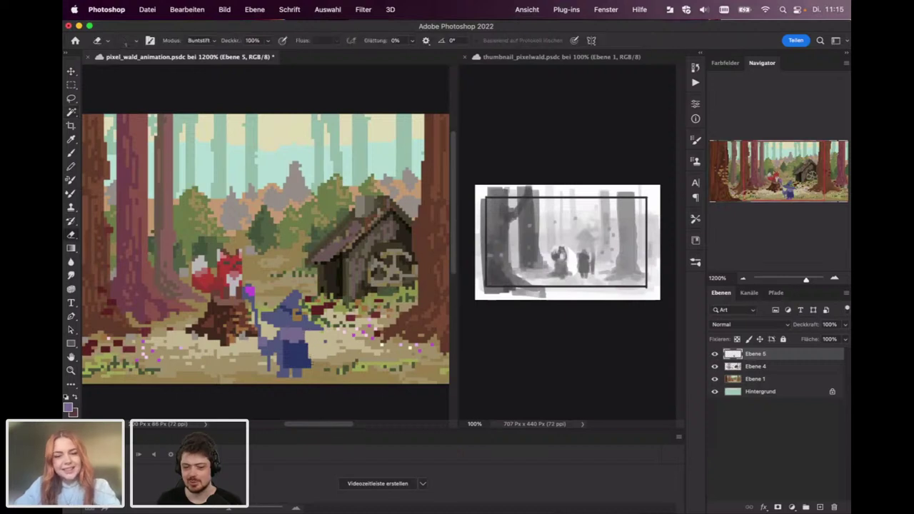
click(310, 362)
Shorten and reshape the hat brim on the cabin side with the Pencil in sampled hat purple and the Eraser.
key(b)
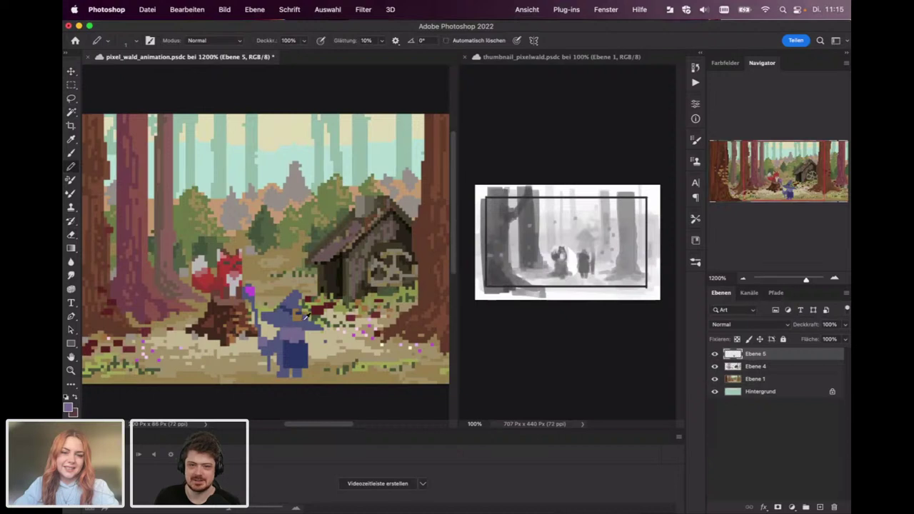
alt+click(309, 318)
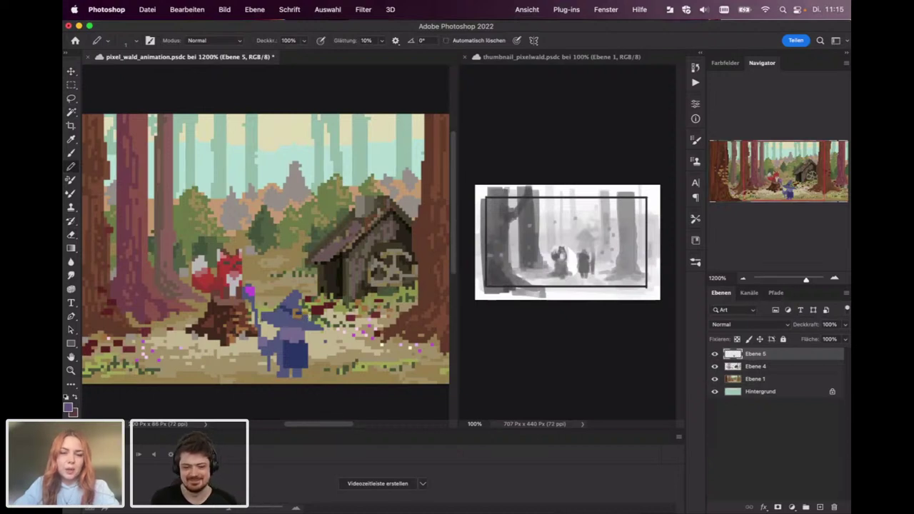
key(e)
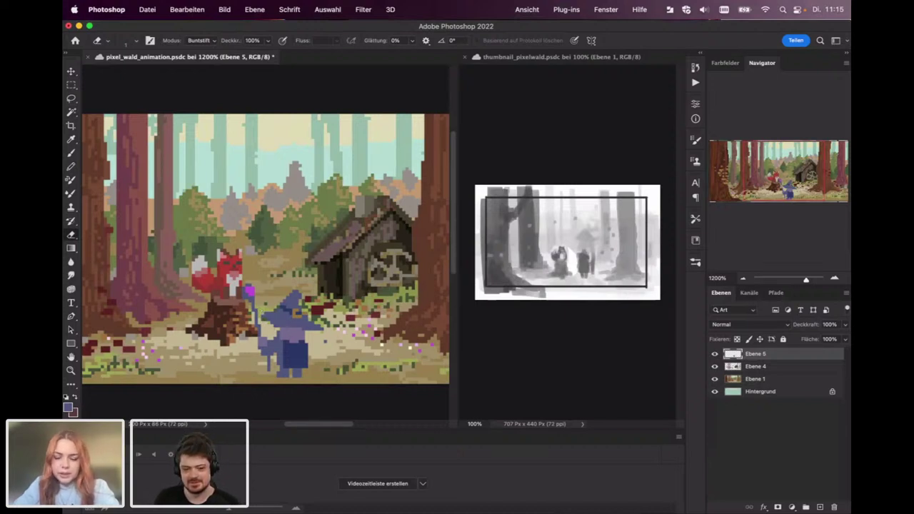
key(b)
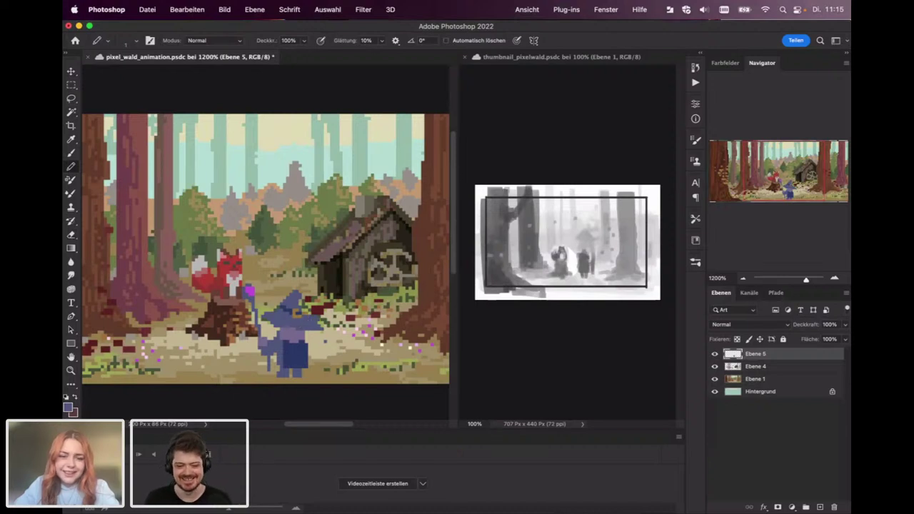
key(e)
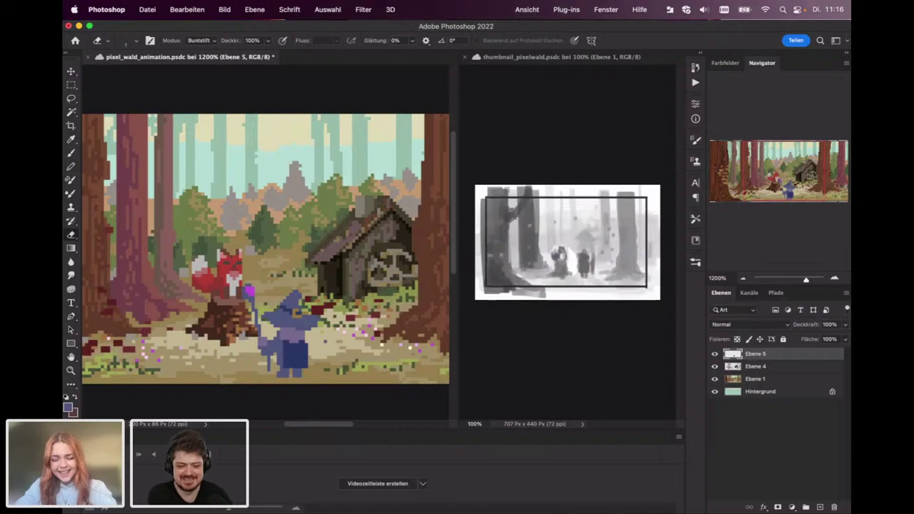
key(b)
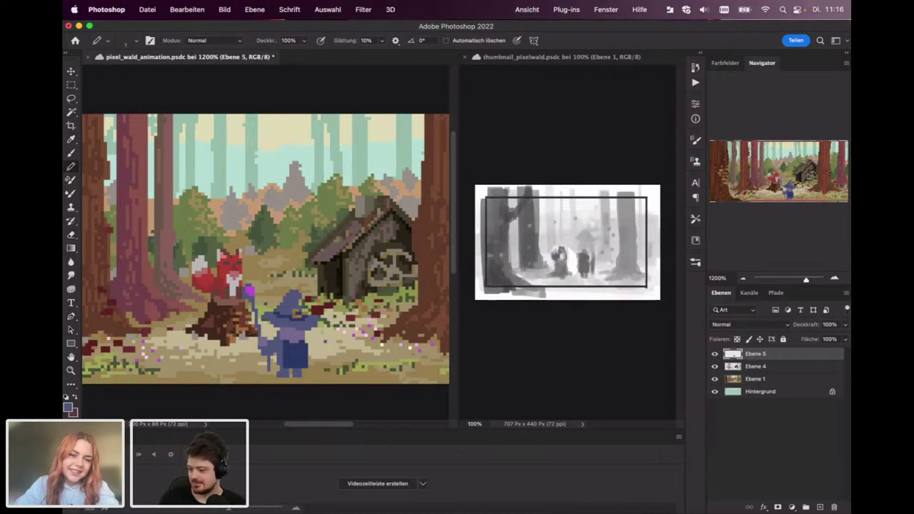
Redraw the buckle on the hat band as a square golden-brown frame with a blue centre, using colours sampled from the hat.
alt+click(298, 308)
click(295, 320)
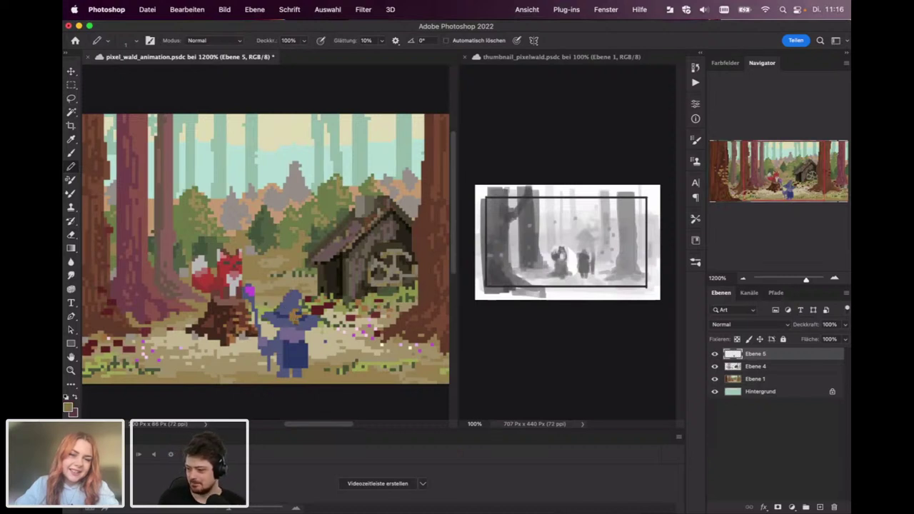
alt+click(310, 315)
click(299, 319)
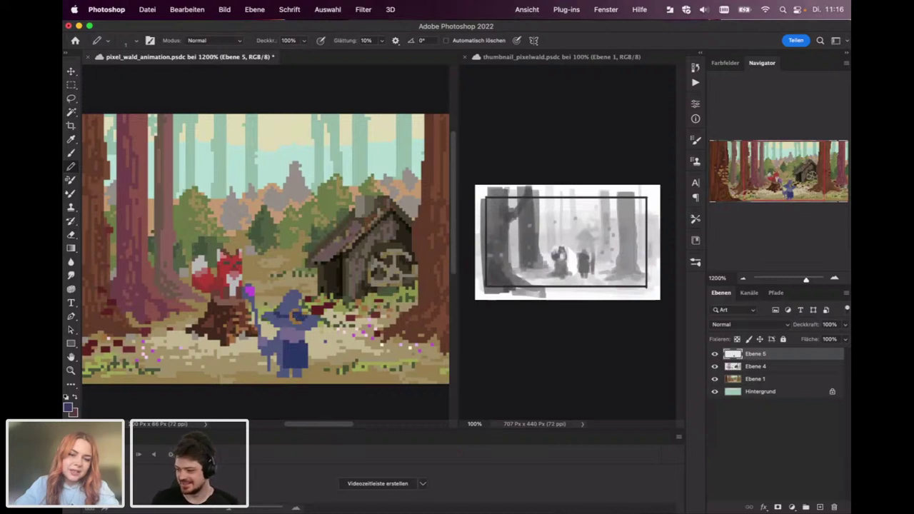
alt+click(298, 309)
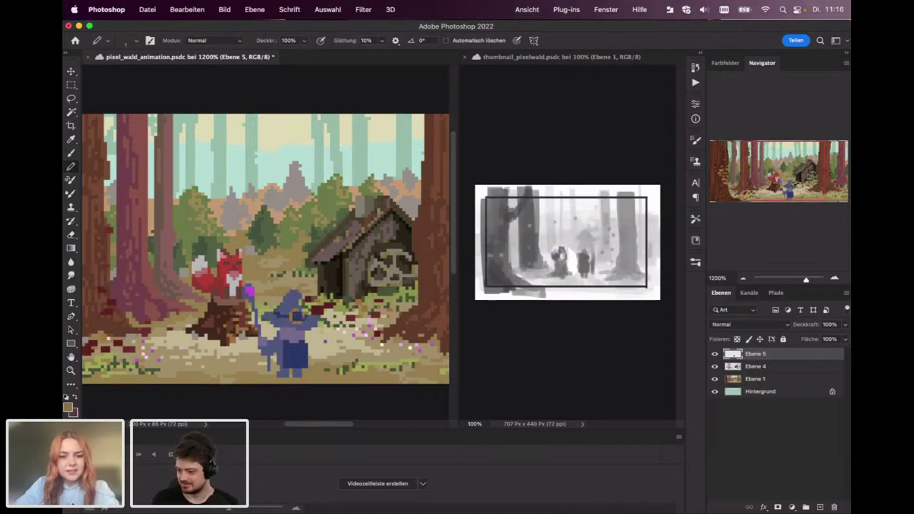
click(303, 317)
alt+click(313, 316)
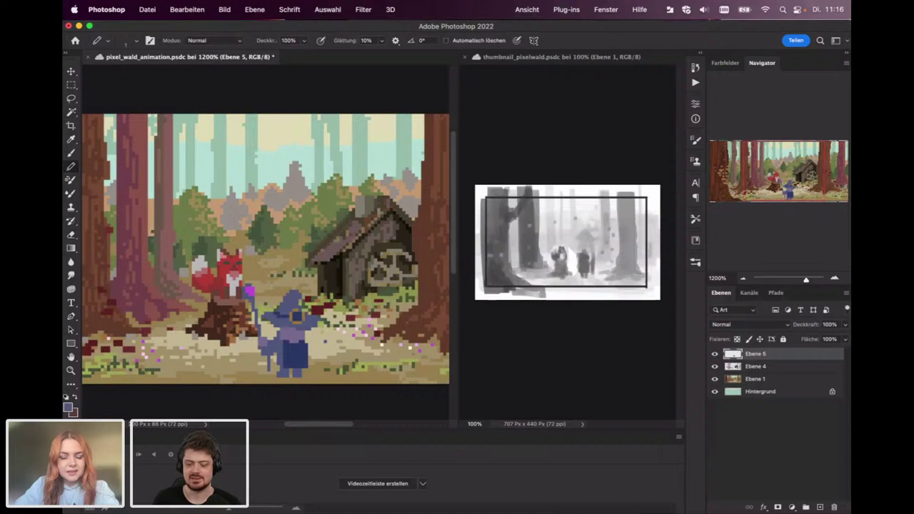
alt+click(297, 307)
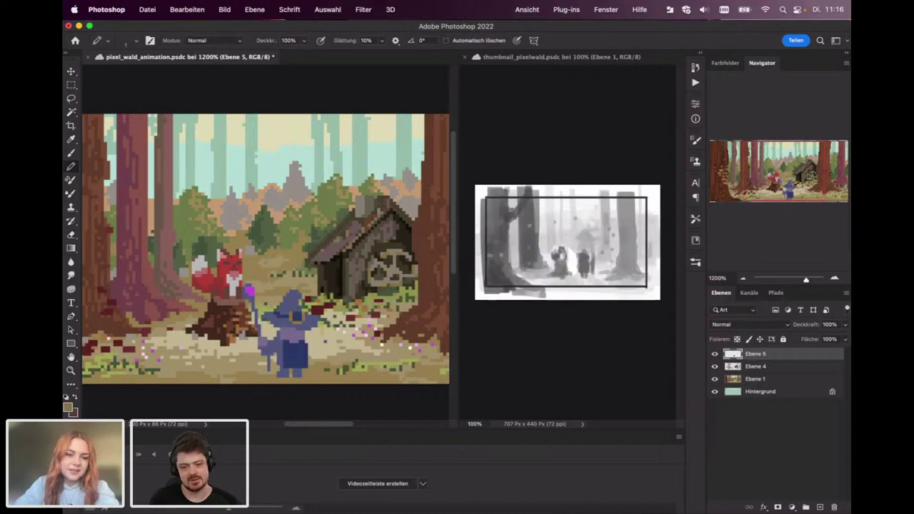
alt+click(303, 313)
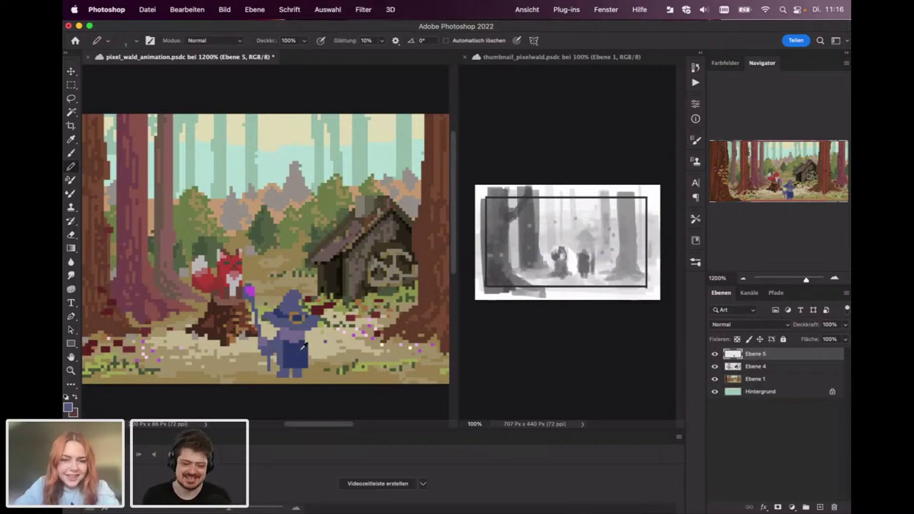
Paint the wizard's beard strands in a muted pinkish brown based on hue 18° and touch up the blue robe around them.
alt+click(307, 346)
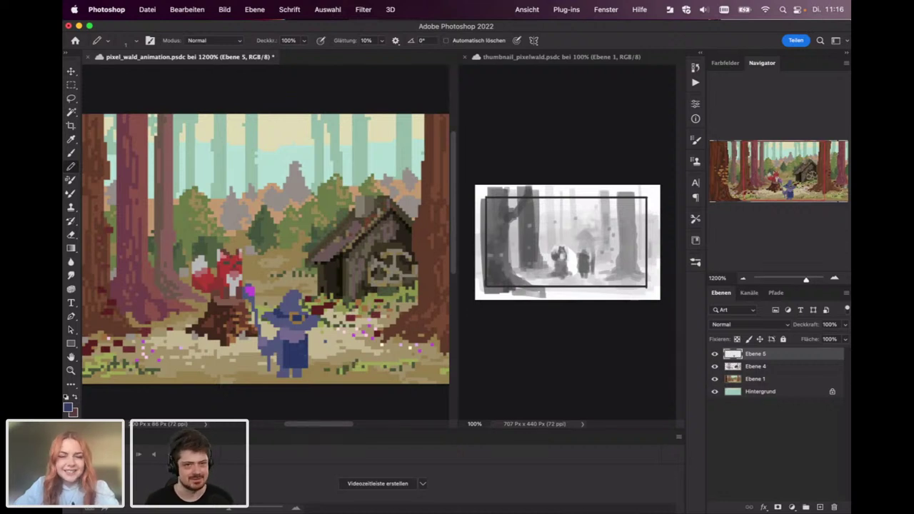
click(68, 407)
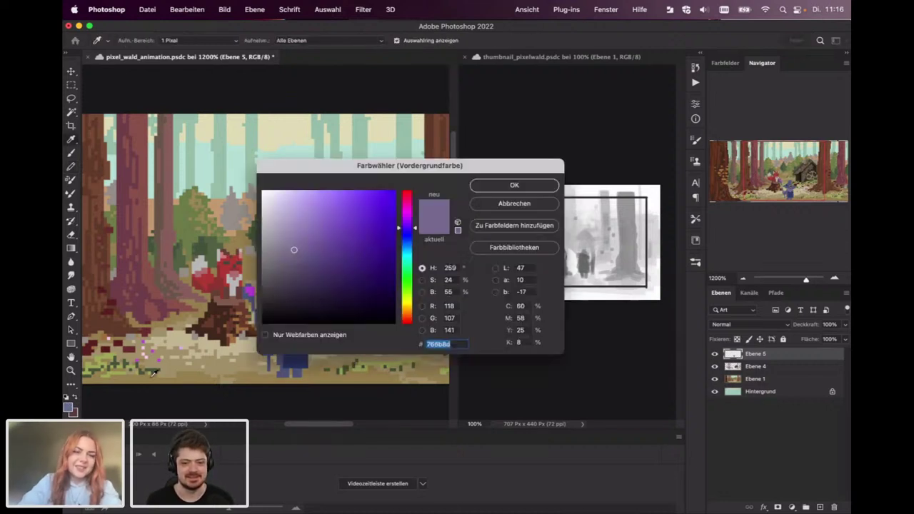
click(407, 317)
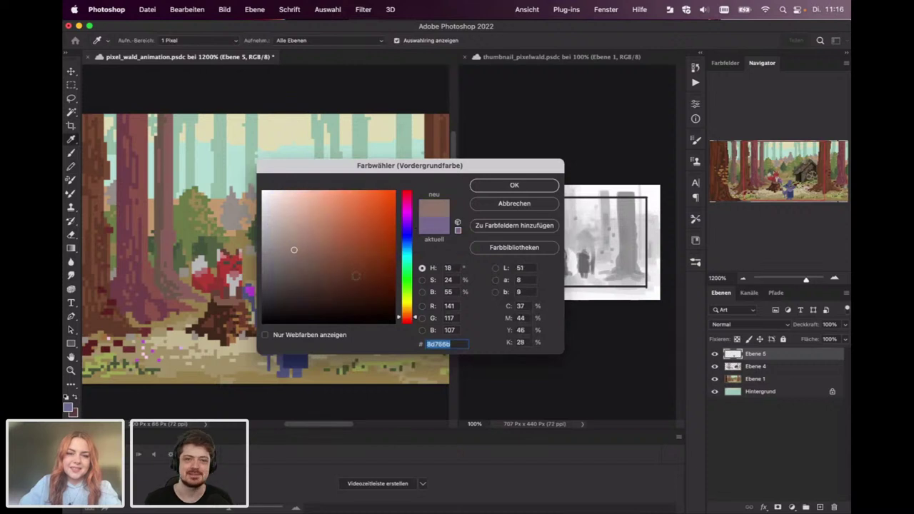
click(301, 239)
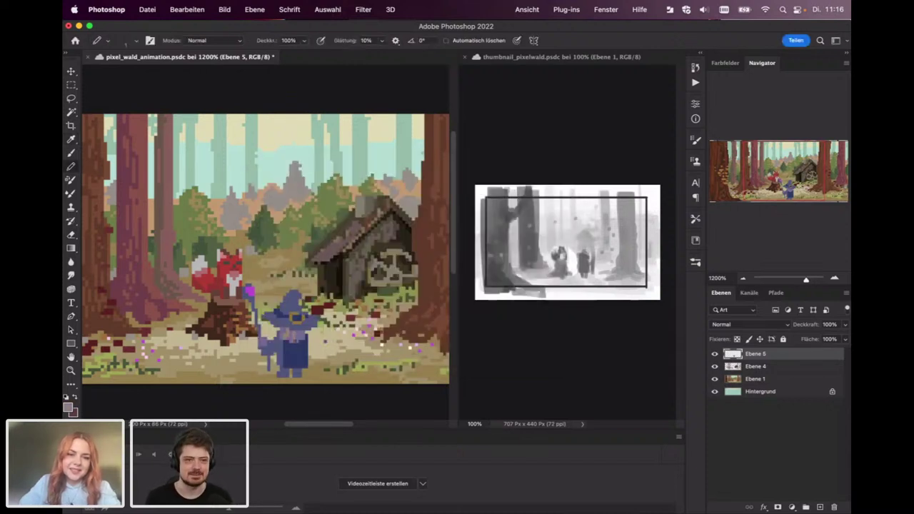
alt+click(300, 335)
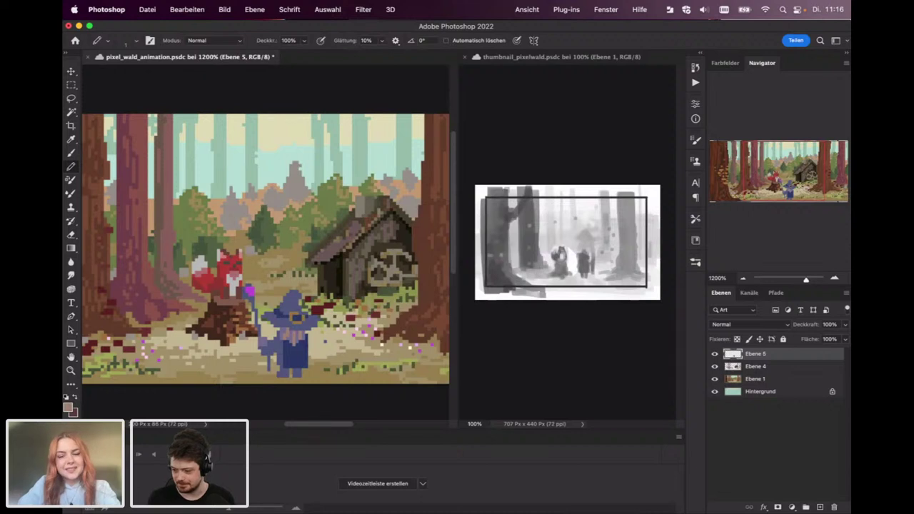
alt+click(291, 353)
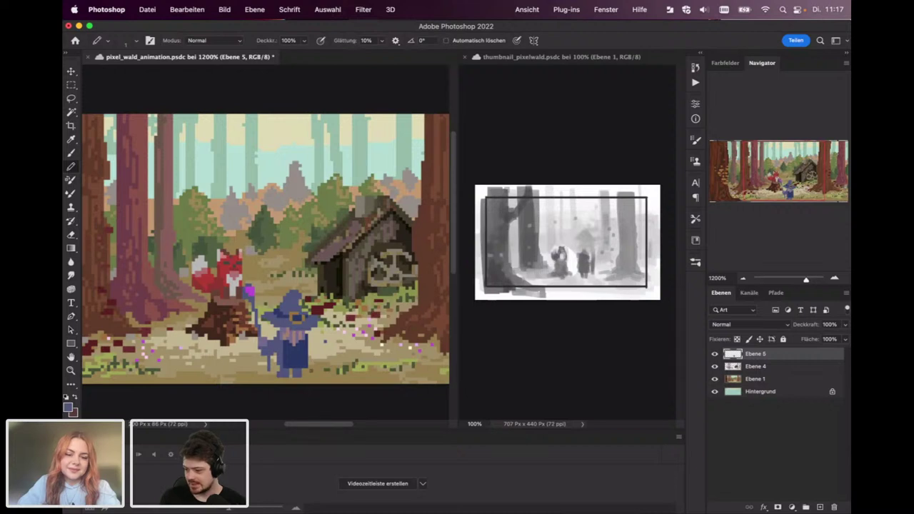
key(e)
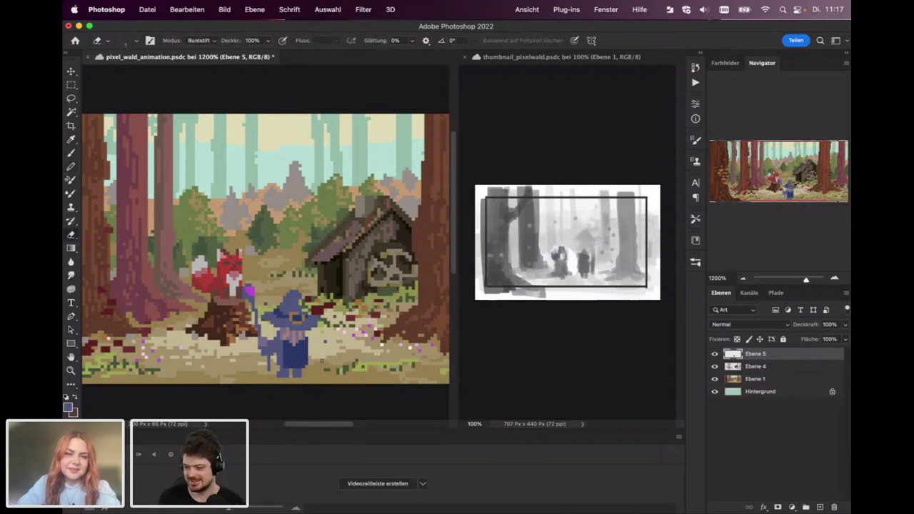
Try a test stroke in the sky on the Hintergrund layer with a darker, greyer tone of the sampled sky turquoise.
click(755, 393)
key(b)
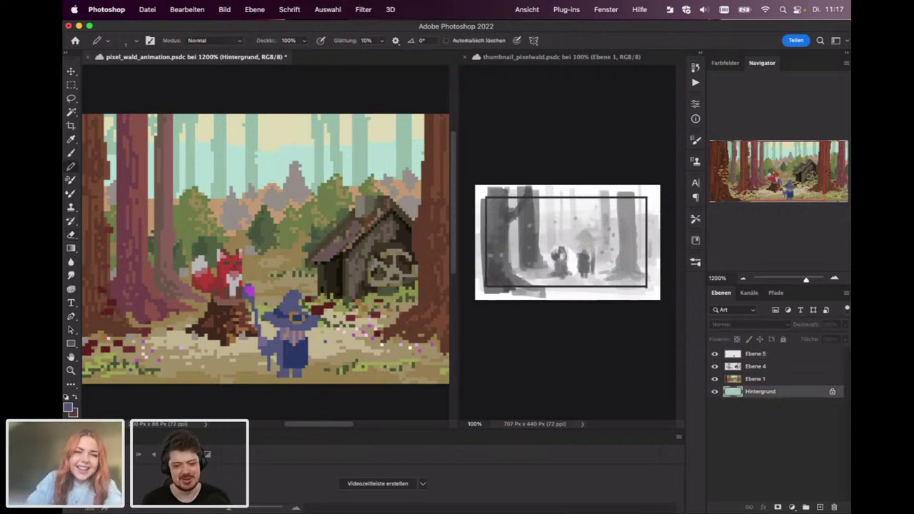
alt+click(275, 157)
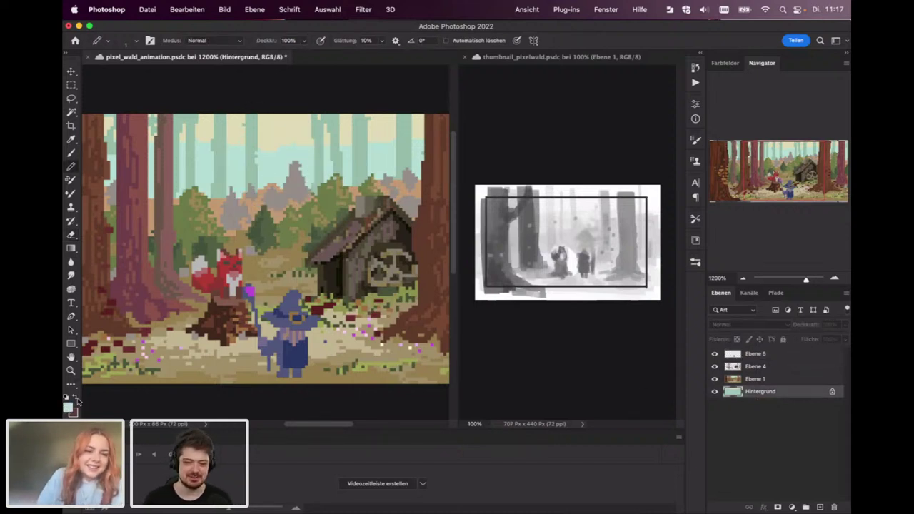
click(68, 406)
click(285, 236)
click(485, 185)
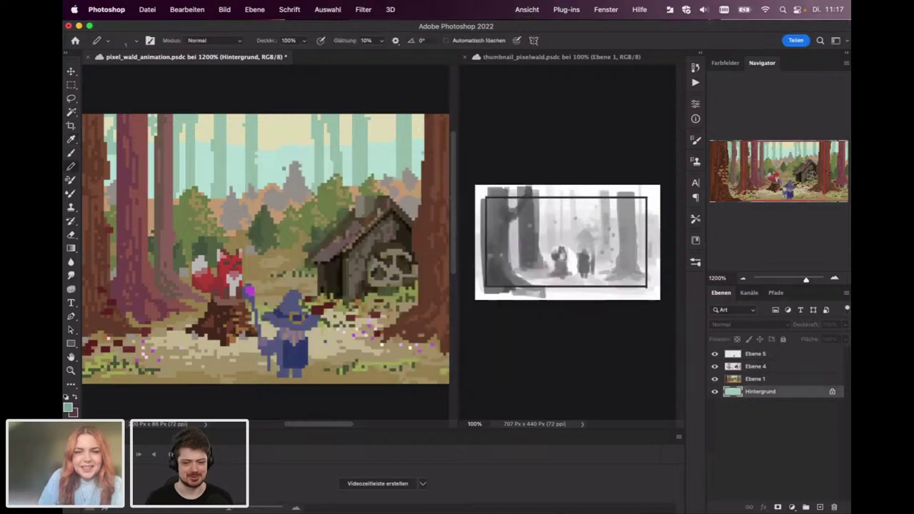
drag(359, 193, 384, 206)
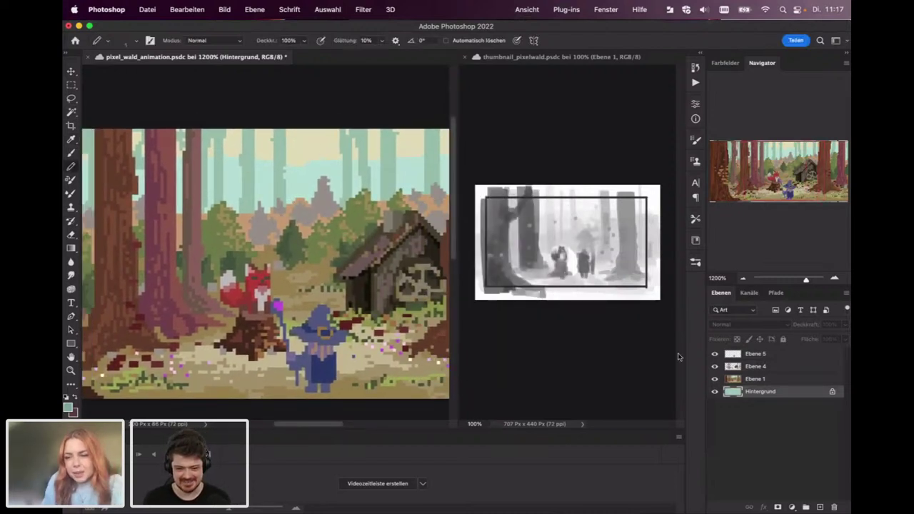
Try painting a grey-blue cloud inside a Magic Wand selection of the sky on Ebene 1, undo it and reselect Ebene 5.
click(746, 379)
key(w)
click(336, 168)
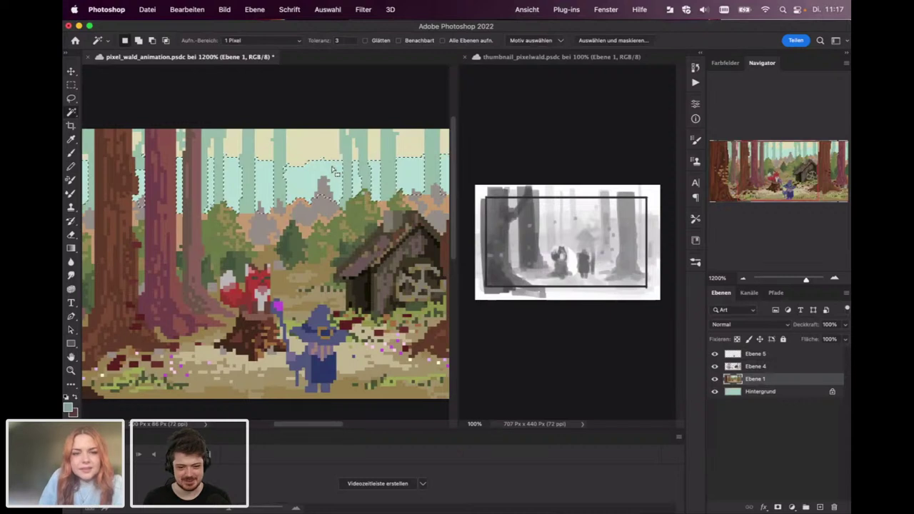
key(b)
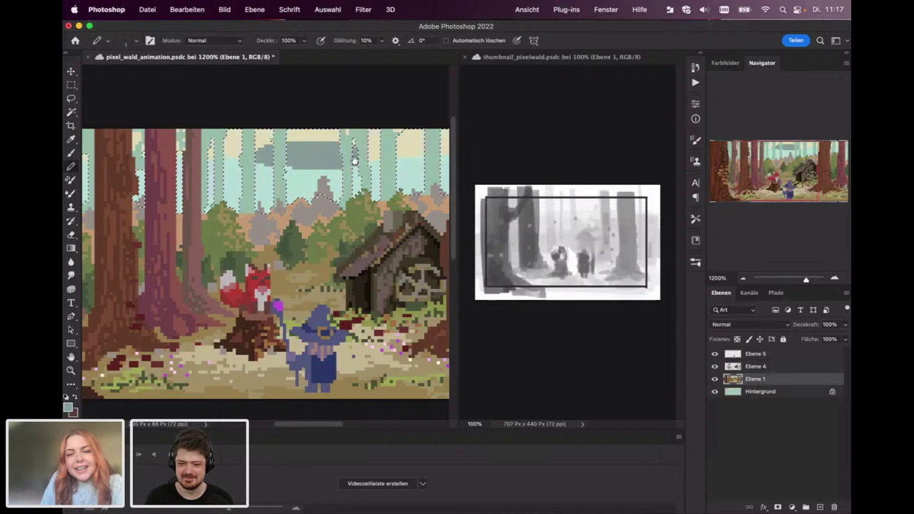
scroll(266, 264, right, 3)
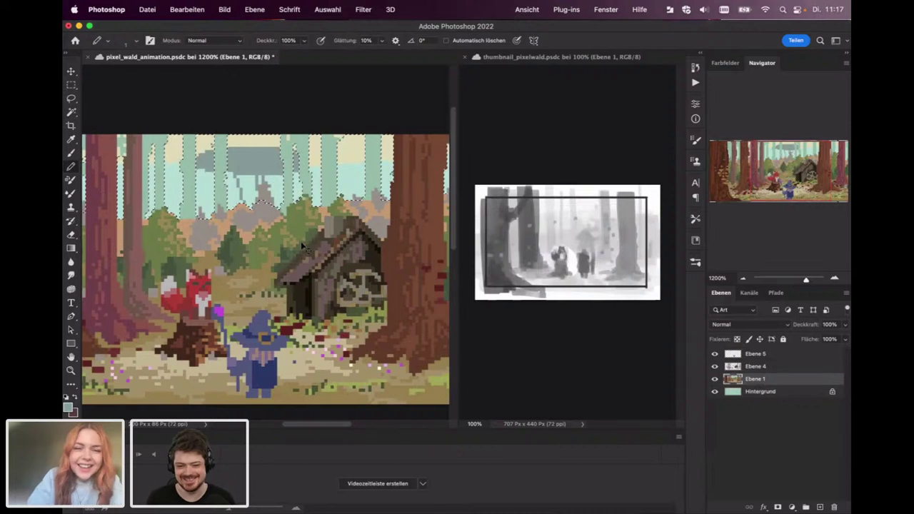
key(super+z)
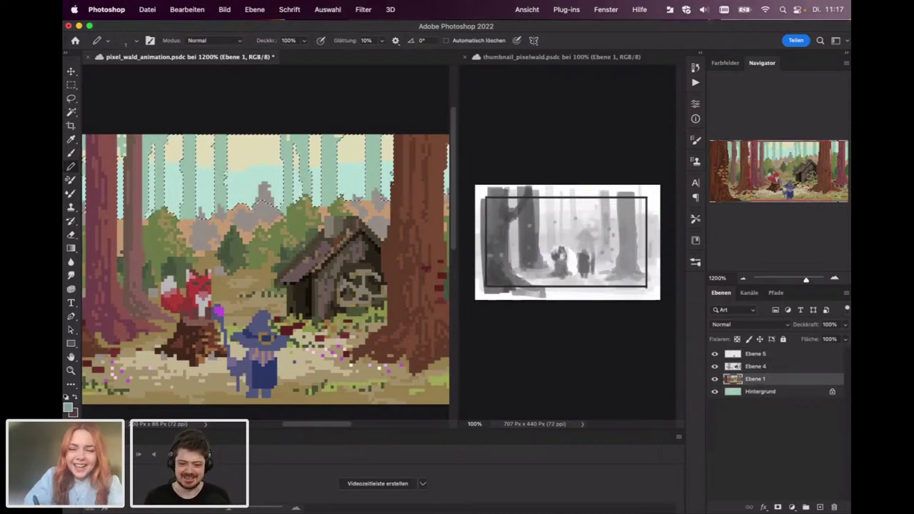
click(755, 354)
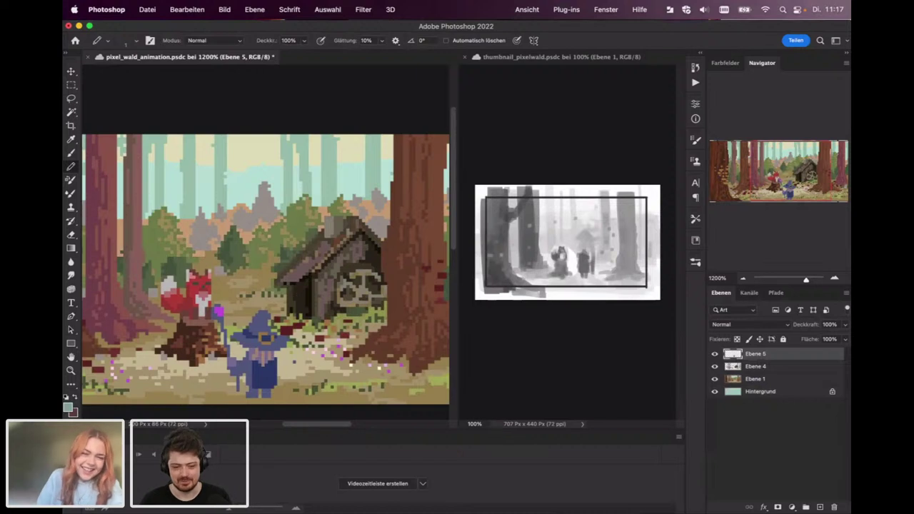
scroll(266, 260, left, 5)
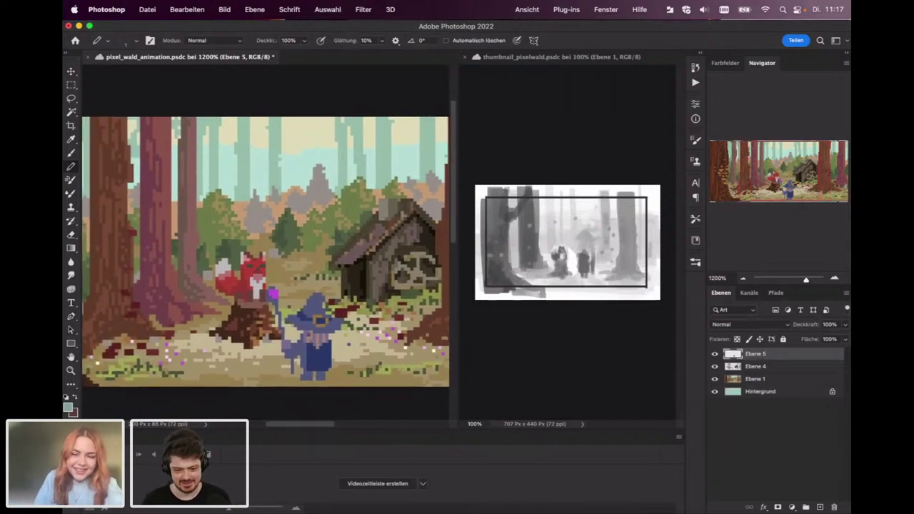
Add a pale pink highlight to the purple orb of the wizard's staff, using the pink sampled from the forest-floor flowers.
alt+click(309, 331)
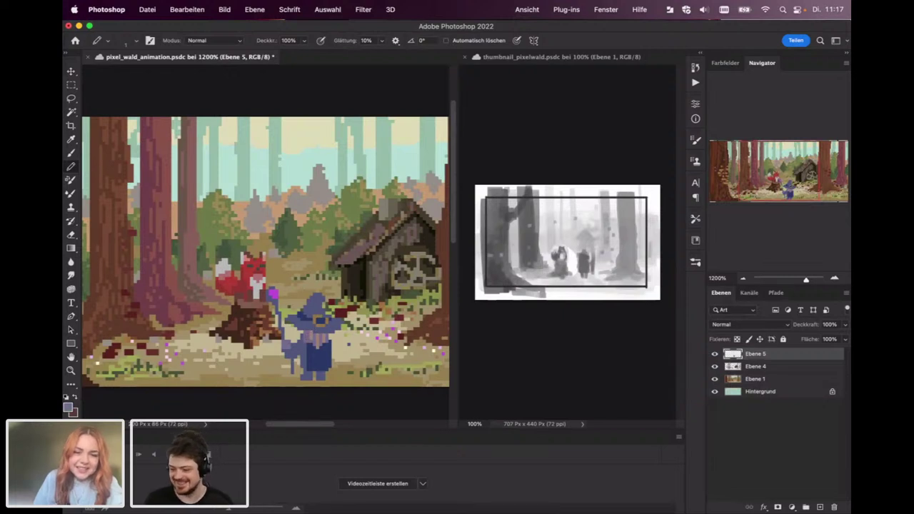
alt+click(315, 335)
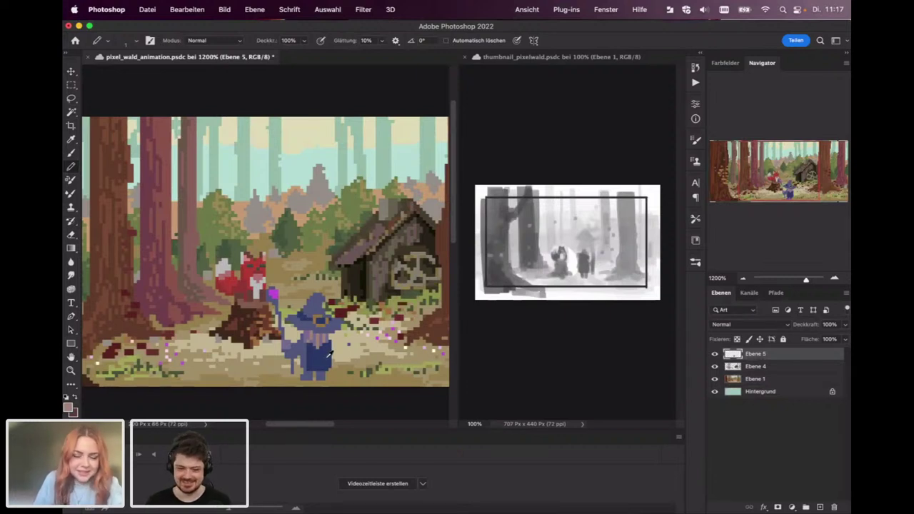
alt+click(171, 355)
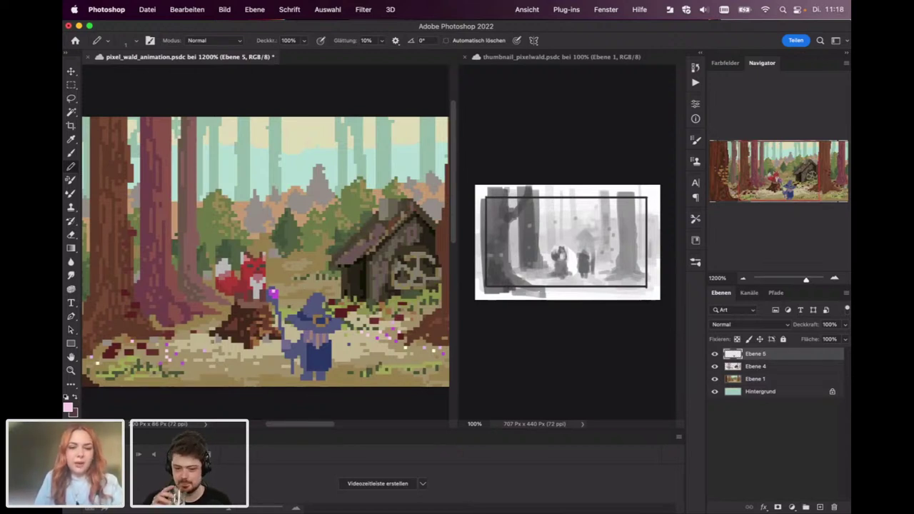
click(167, 350)
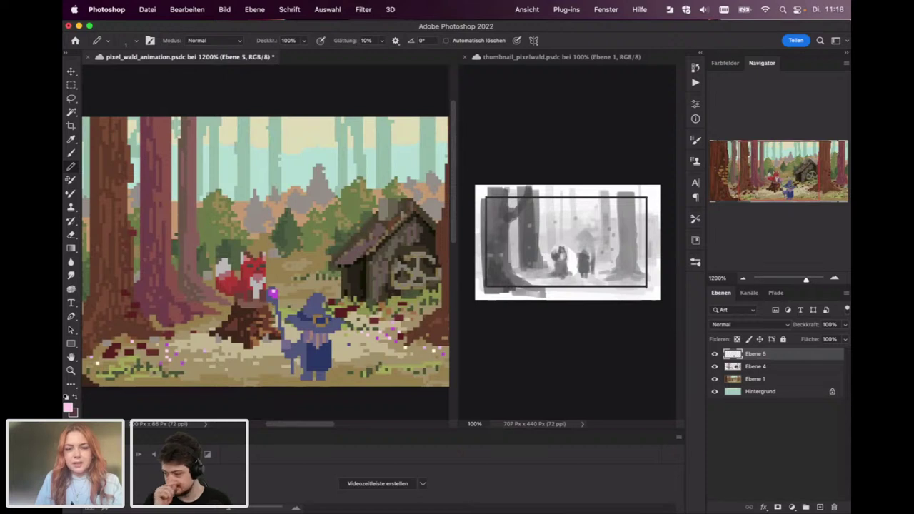
scroll(303, 290, right, 5)
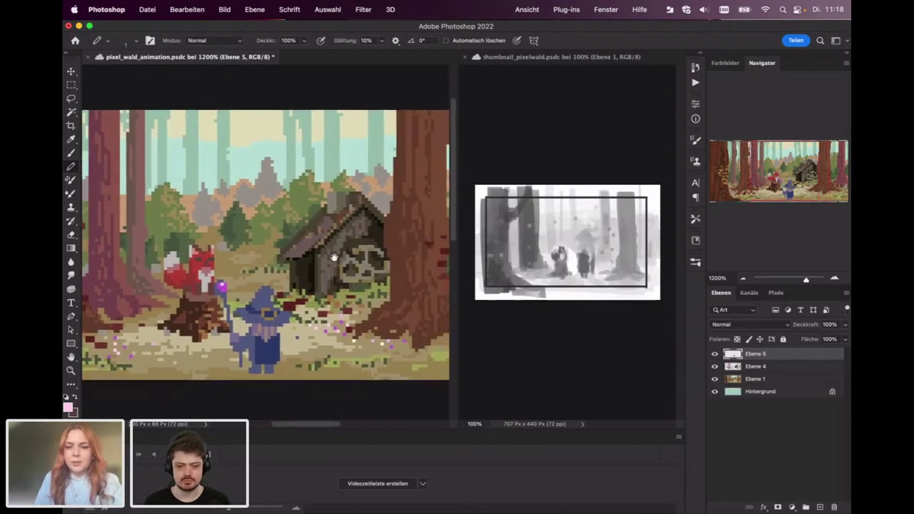
scroll(300, 287, left, 5)
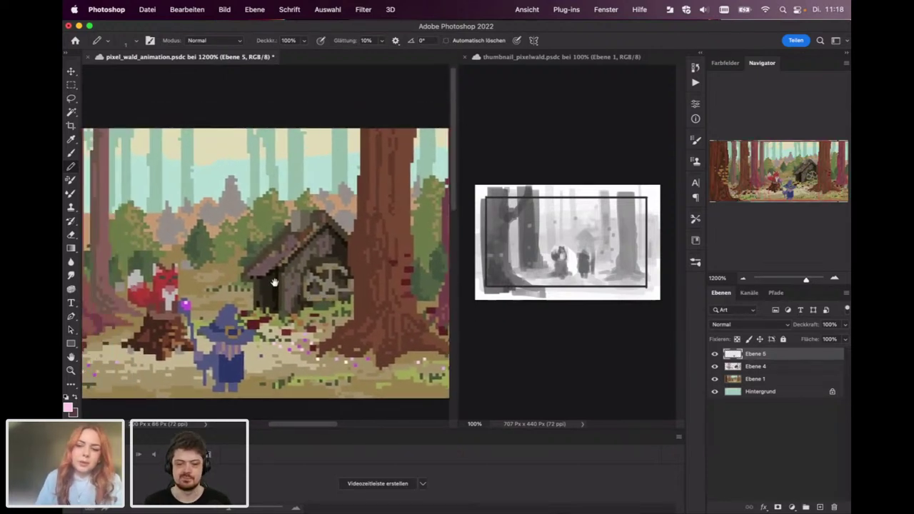
scroll(302, 314, down, 1)
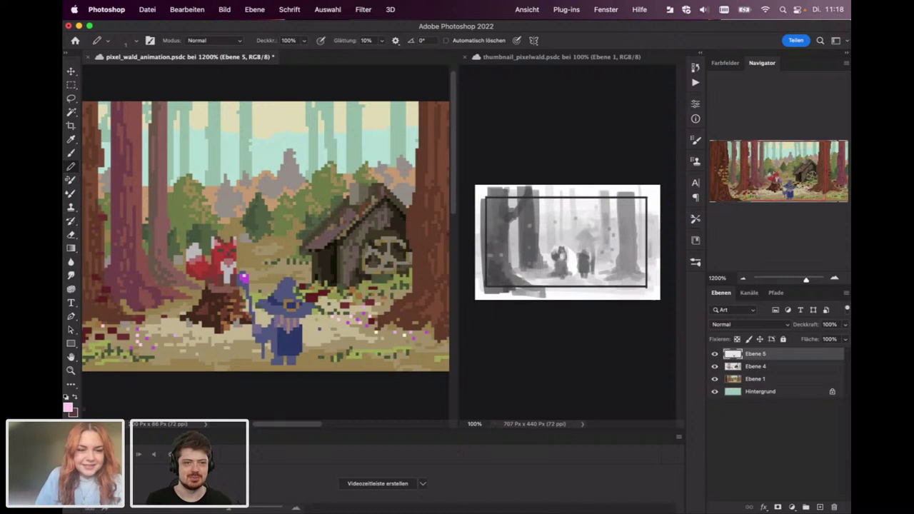
Set the foreground colour to a pale beige, #e0d3b1, leaving the background colour as it is.
click(67, 408)
click(406, 307)
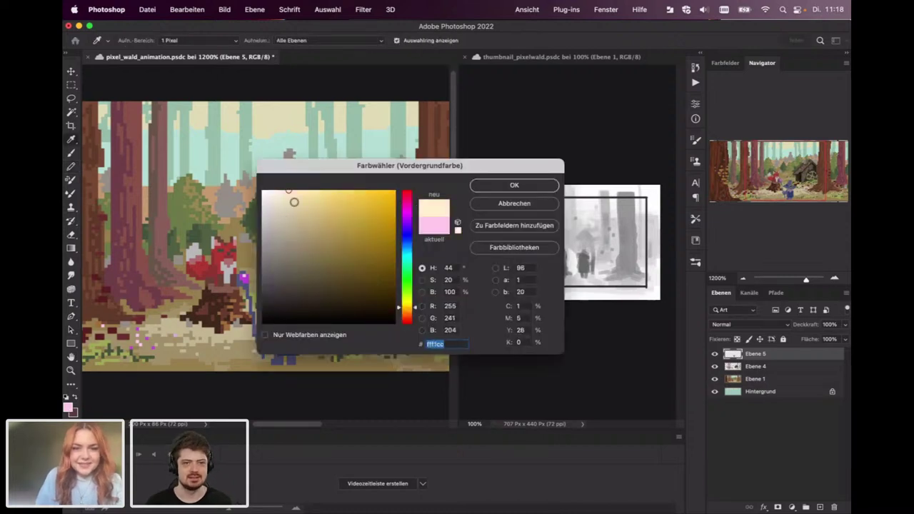
click(291, 207)
click(493, 186)
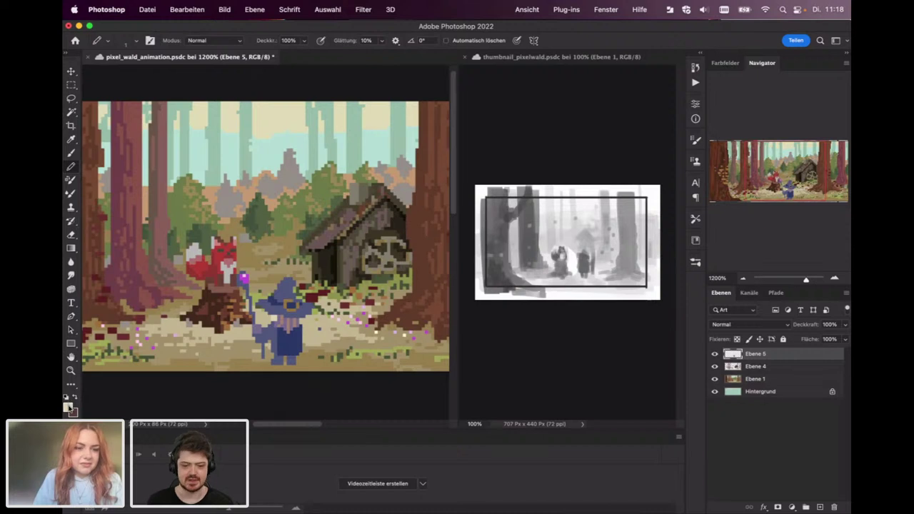
click(73, 411)
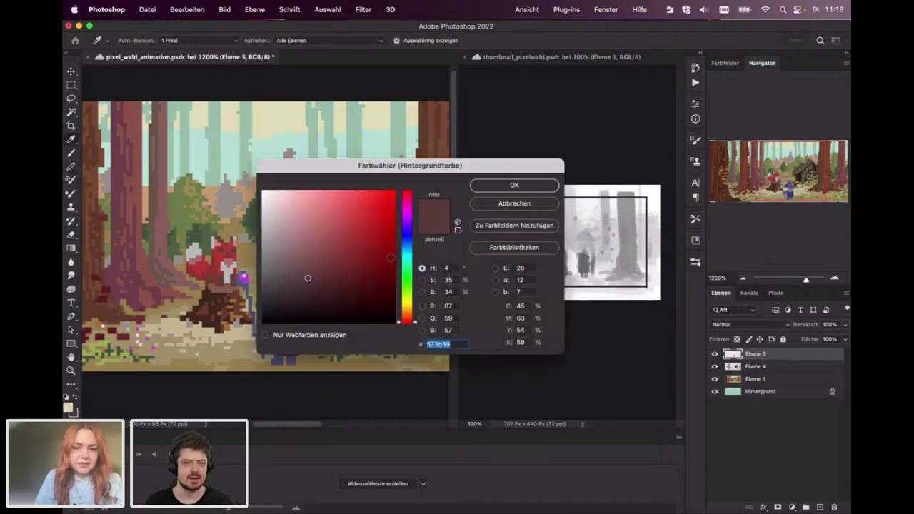
click(515, 204)
click(69, 407)
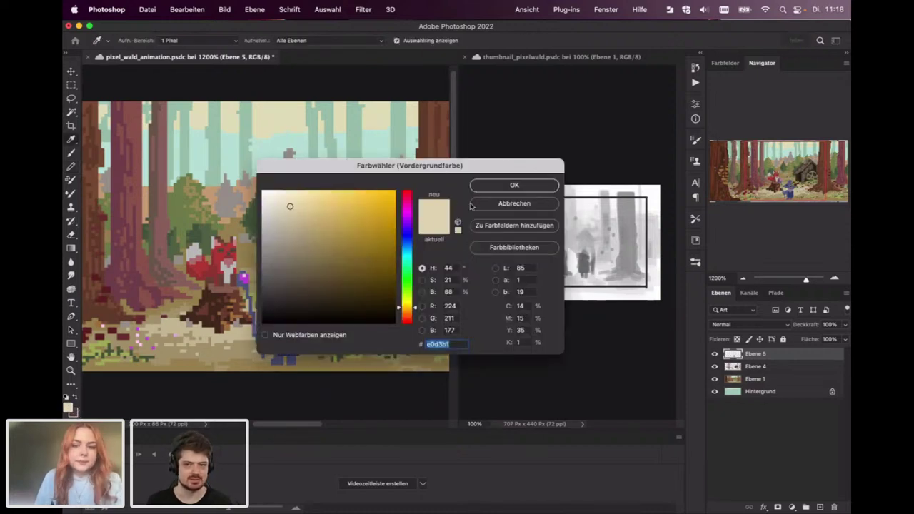
click(479, 207)
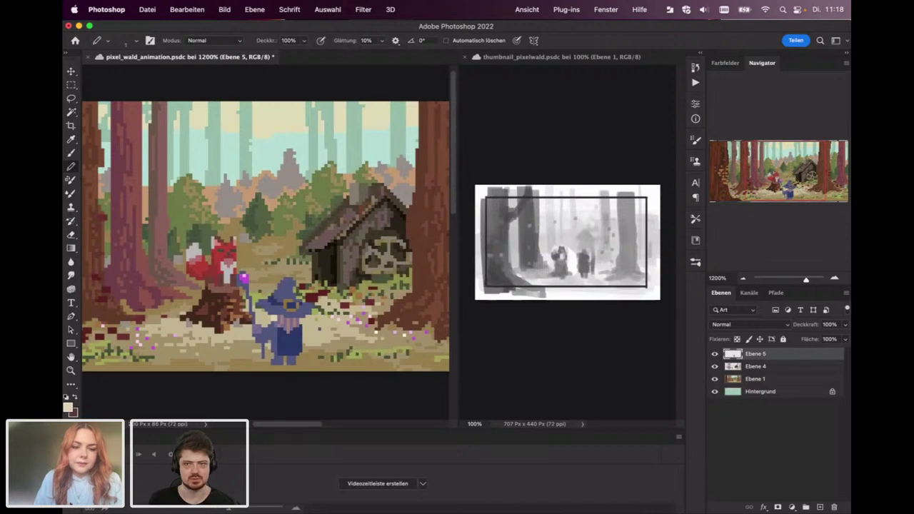
Paint the wizard's shoes in brown sampled from the scene and touch up the beard area with a lighter tint of its pink.
alt+click(240, 293)
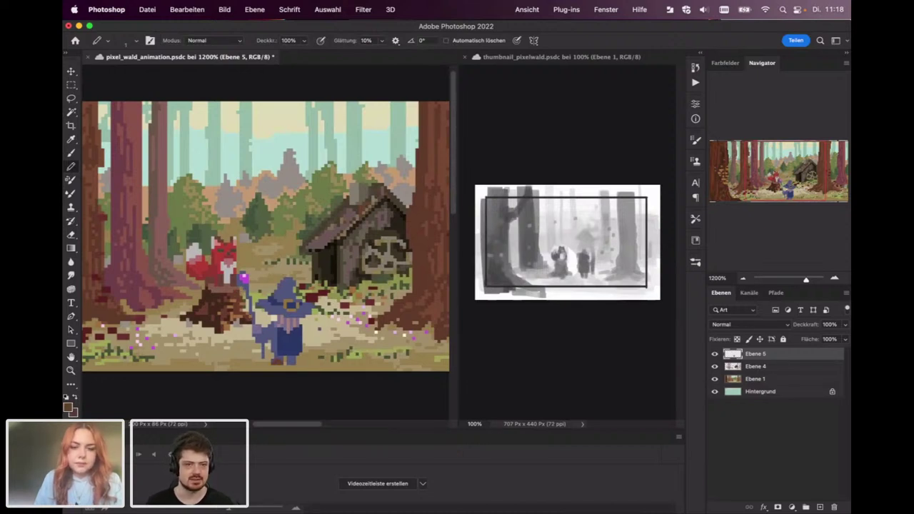
alt+click(293, 361)
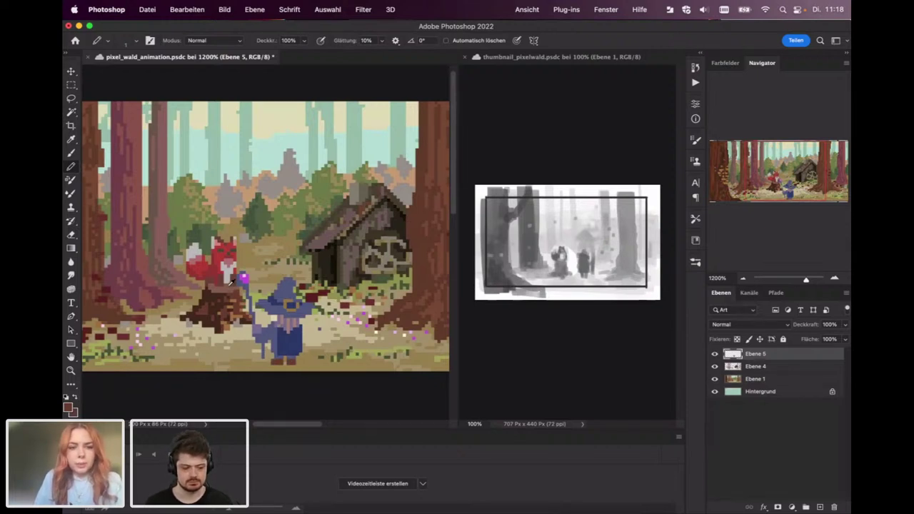
alt+click(274, 317)
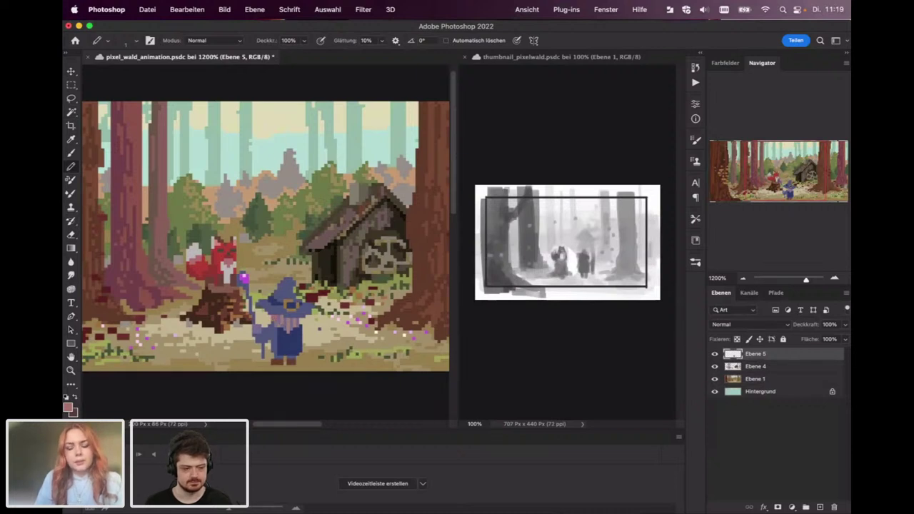
click(69, 408)
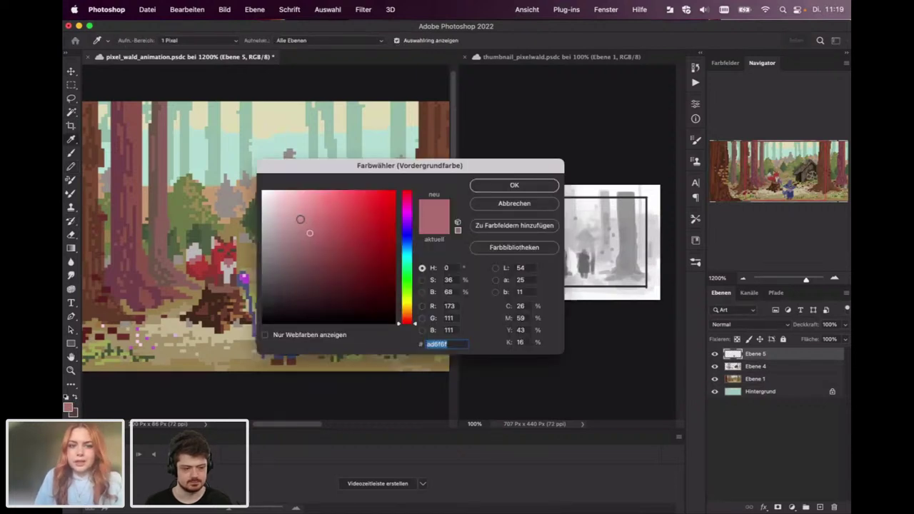
click(297, 214)
click(495, 184)
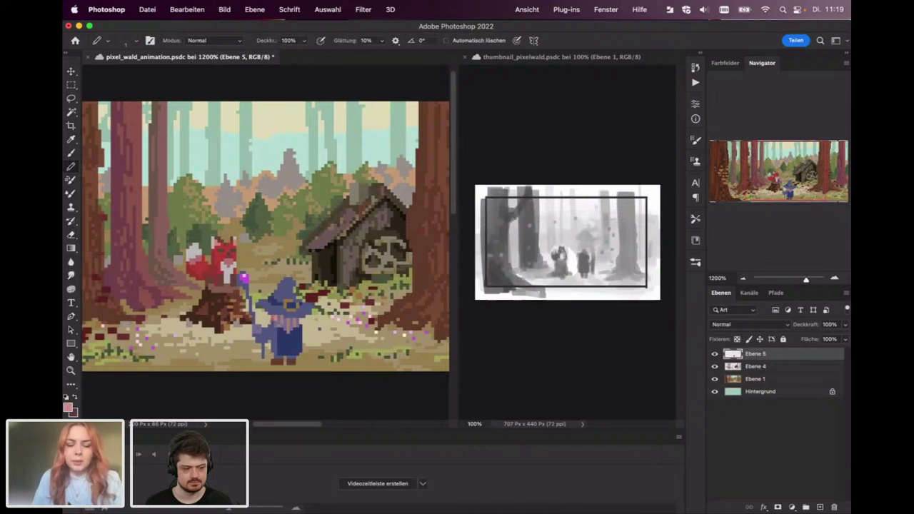
key(e)
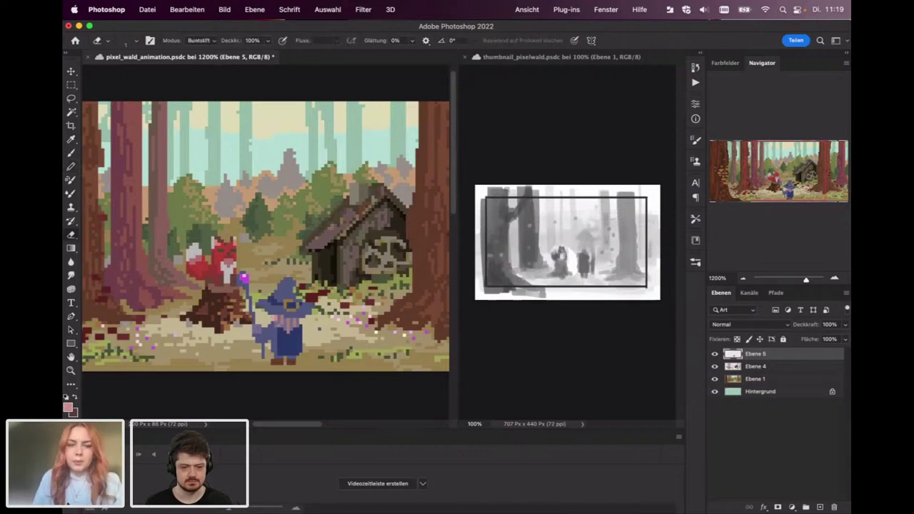
key(b)
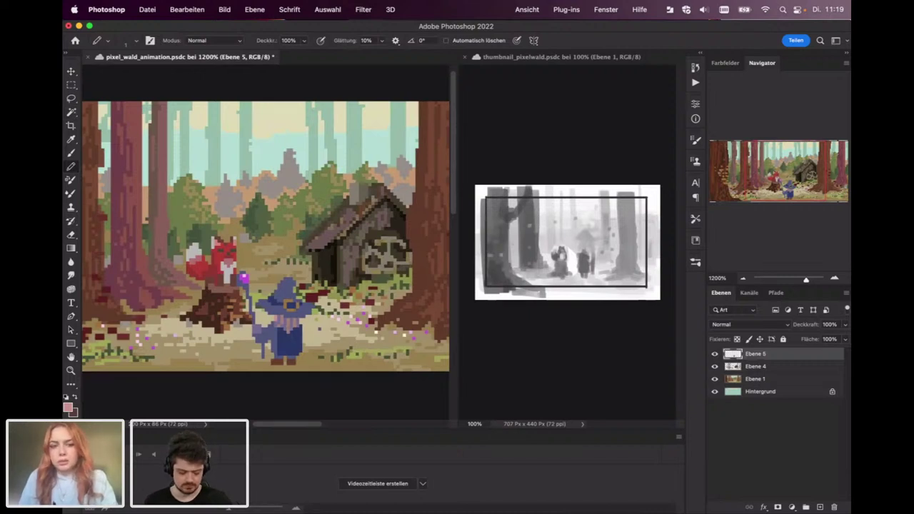
Widen the robe's lower part in its dark blue and paint a small diamond pattern on it in lighter blue #596ca6.
alt+click(284, 300)
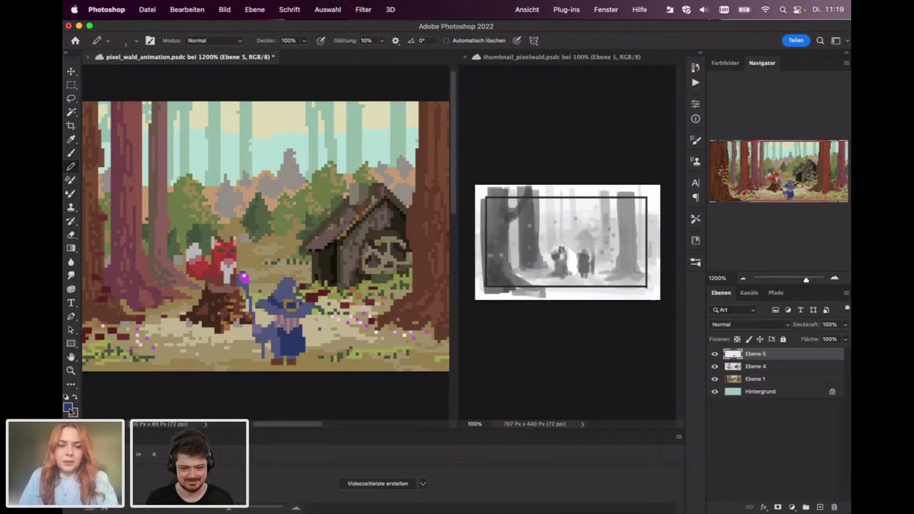
click(68, 407)
click(323, 236)
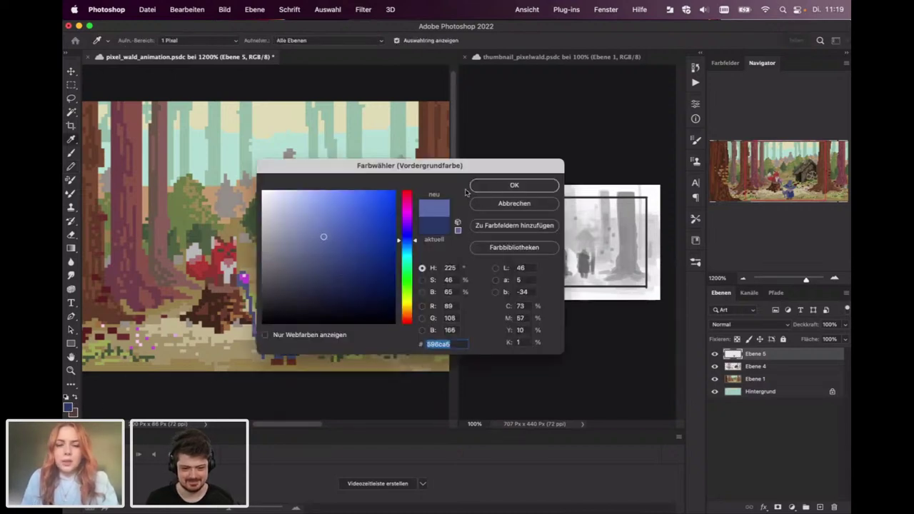
click(514, 185)
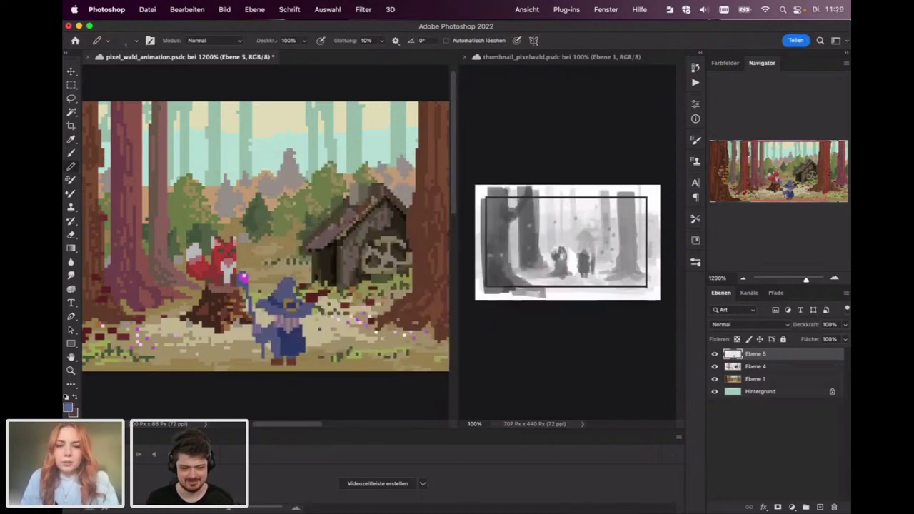
click(302, 335)
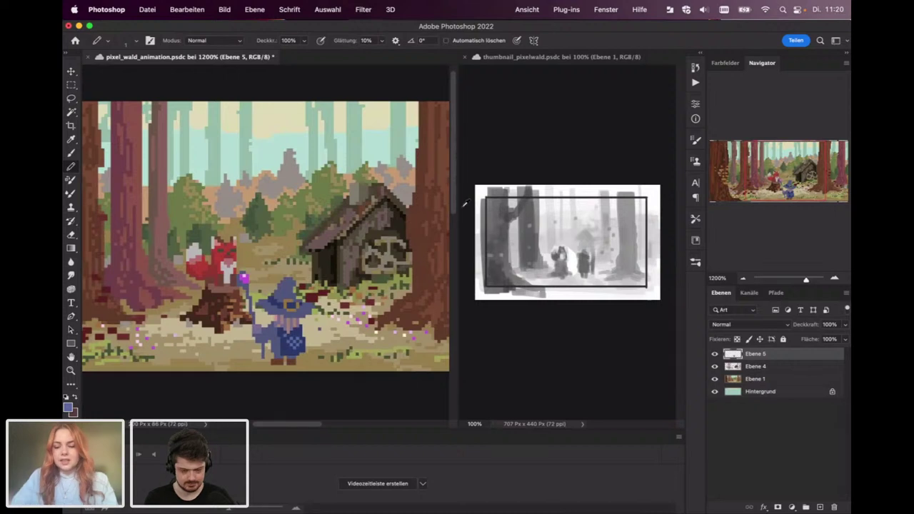
Reselect Ebene 5 and paint over the robe's diamond pattern with the robe's dark blue.
key(alt+comma)
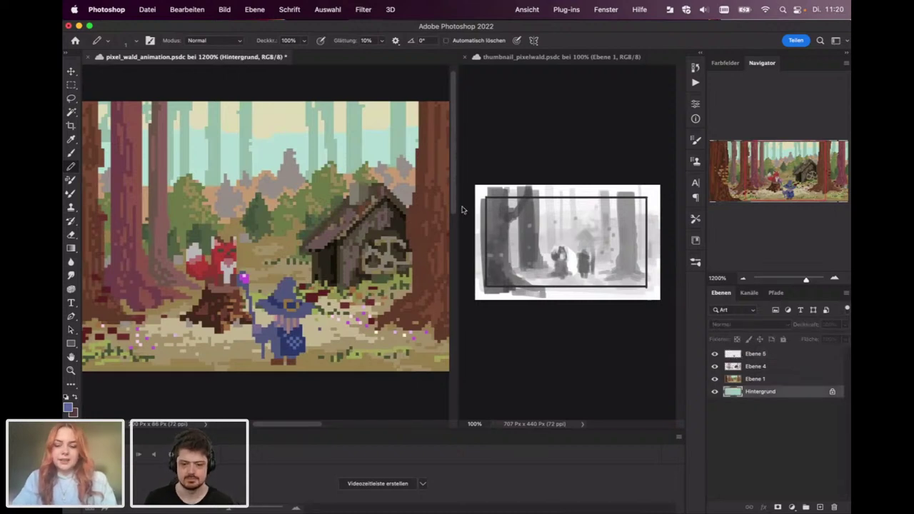
key(super+minus)
key(super+minus)
key(super+minus)
key(super+minus)
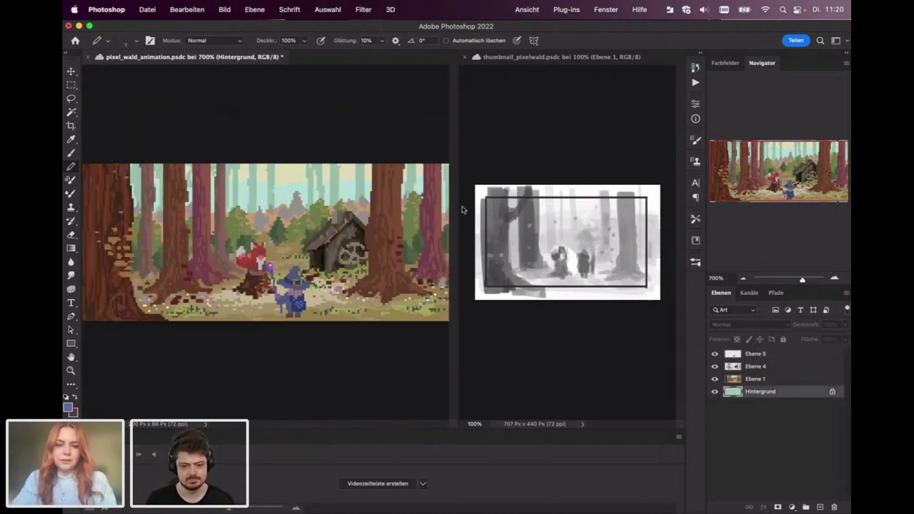
key(super+plus)
key(super+plus)
key(super+plus)
key(super+plus)
key(super+plus)
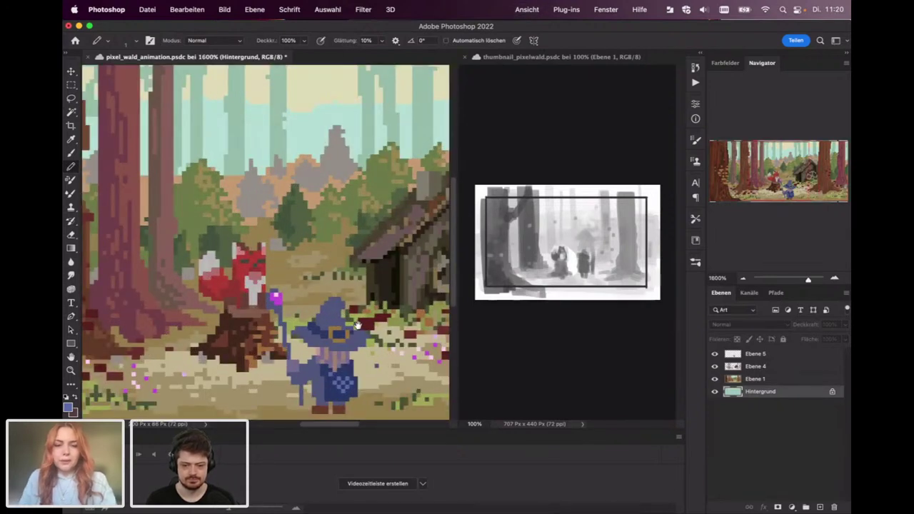
scroll(302, 357, down, 3)
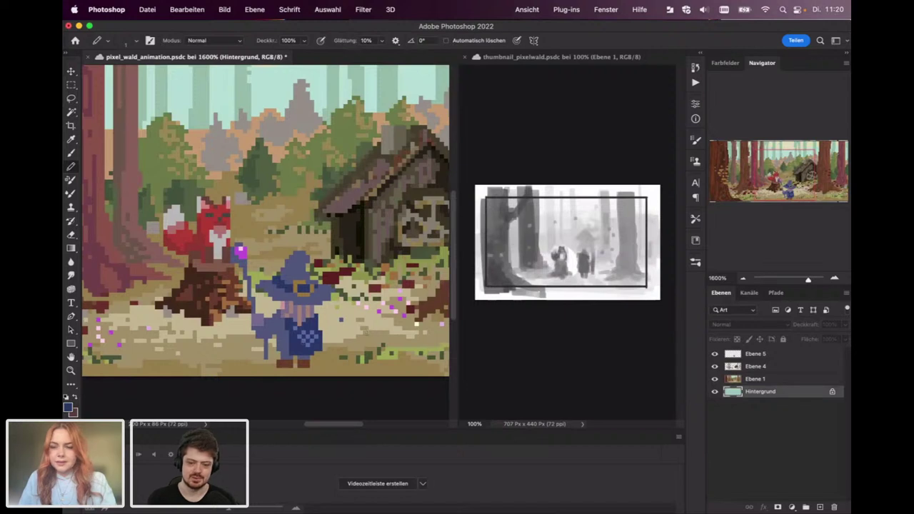
click(744, 370)
click(767, 354)
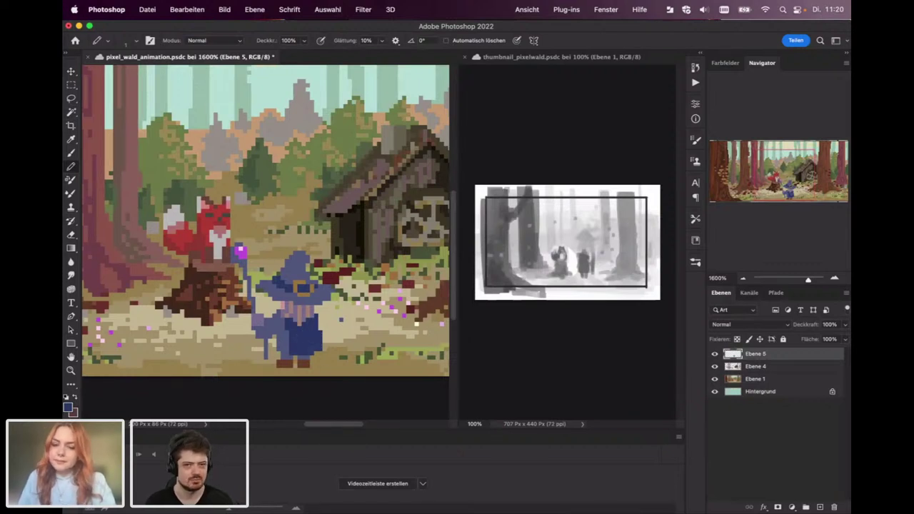
Paint the wizard's hand at the staff in the beard's pink and shift Ebene 5 toward a more violet blue with Hue/Saturation.
alt+click(286, 304)
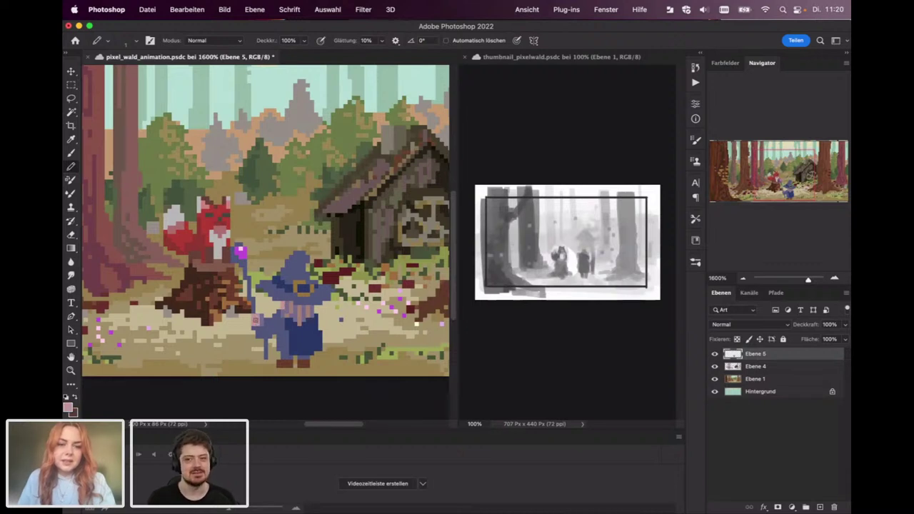
alt+click(264, 314)
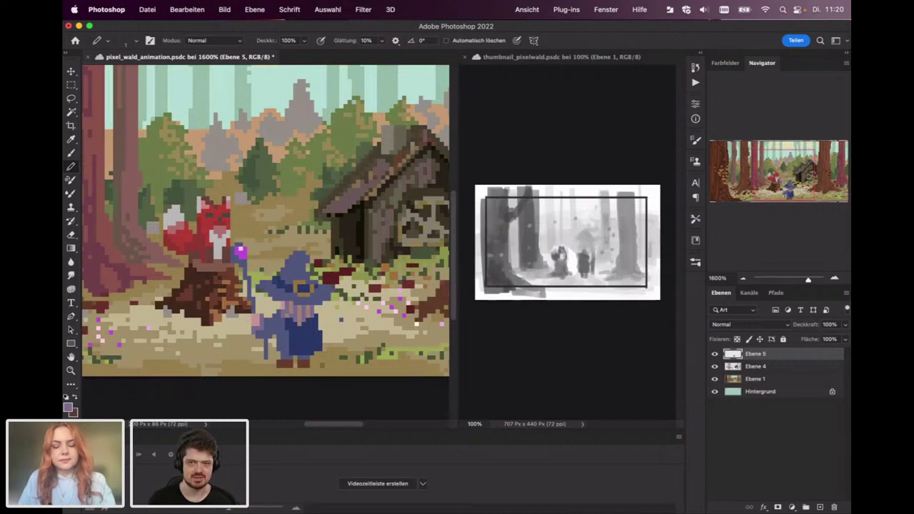
key(super+u)
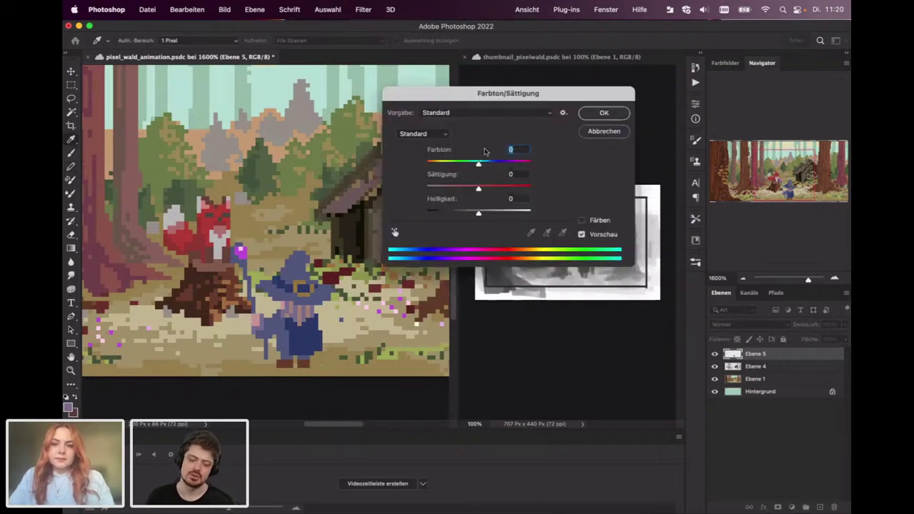
drag(504, 92, 559, 82)
drag(532, 154, 528, 207)
click(656, 104)
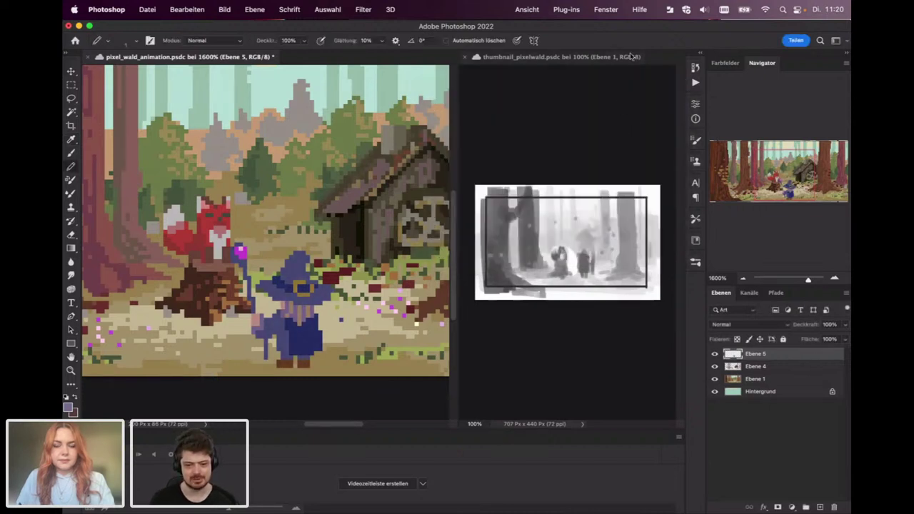
Move the wizard on Ebene 5 slightly to the right, away from the fox's tree stump.
key(super+minus)
key(super+minus)
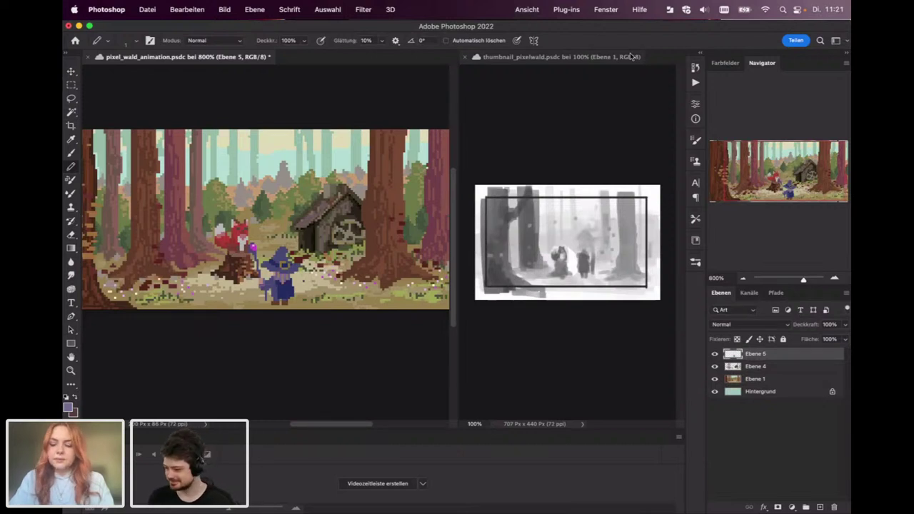
key(super+plus)
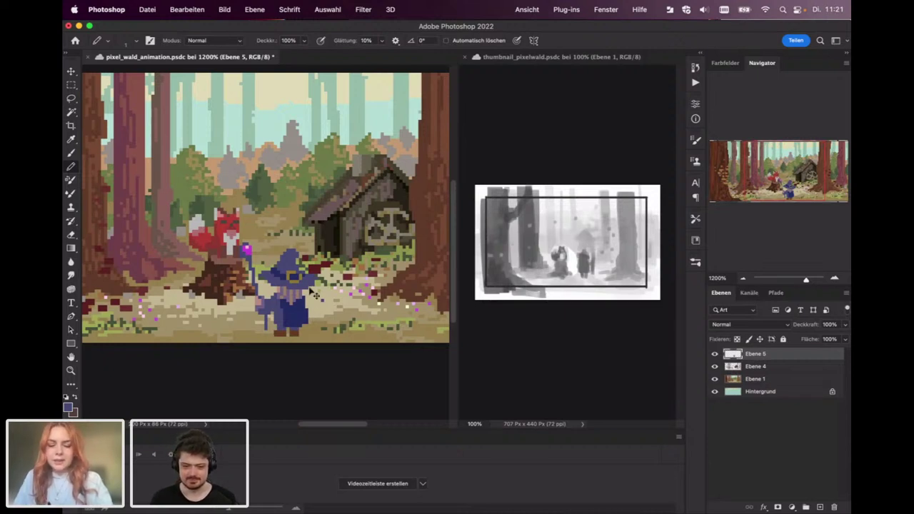
key(v)
mouse_move(295, 303)
mouse_down()
mouse_move(314, 298)
mouse_move(289, 307)
mouse_move(301, 306)
mouse_up()
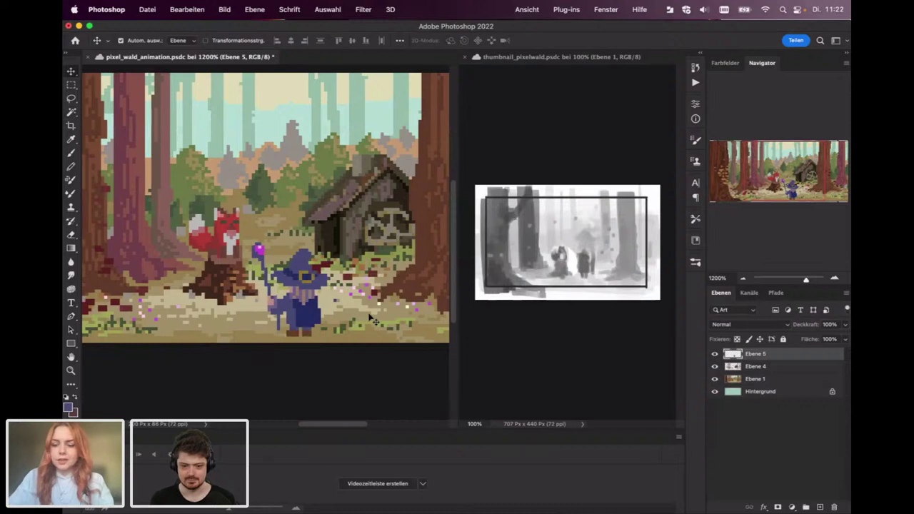
Set the timeline to frame animation and create the frame animation for the forest scene.
key(super+minus)
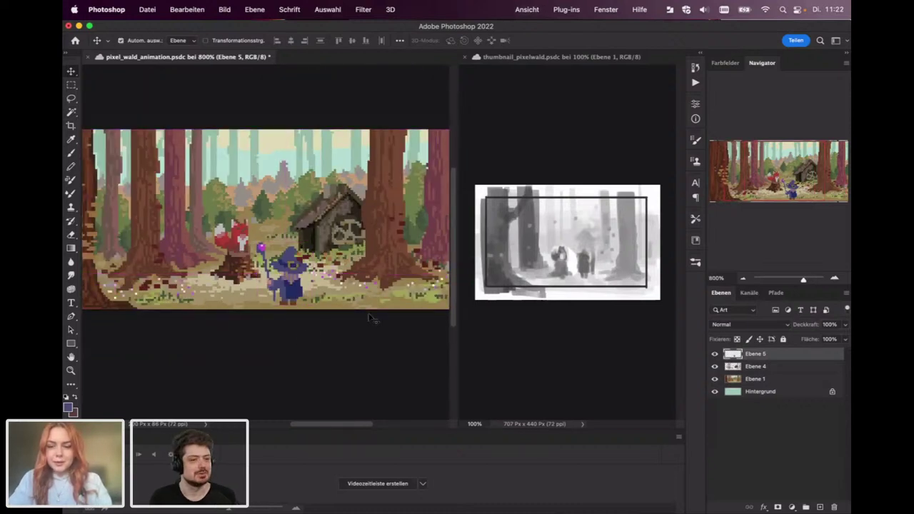
key(super+plus)
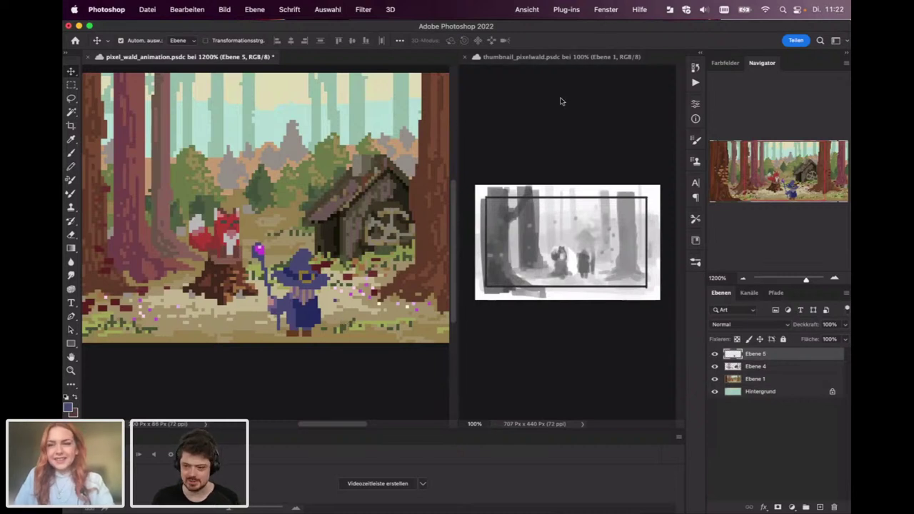
click(422, 478)
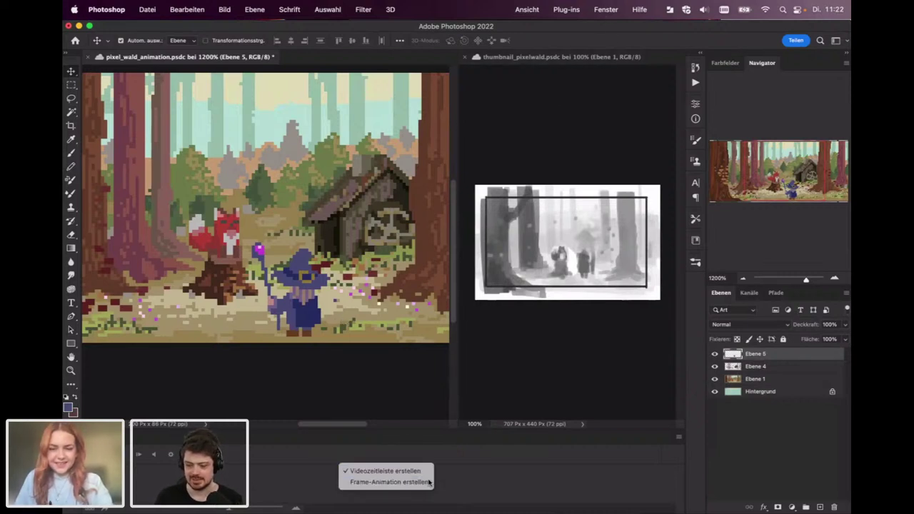
click(425, 469)
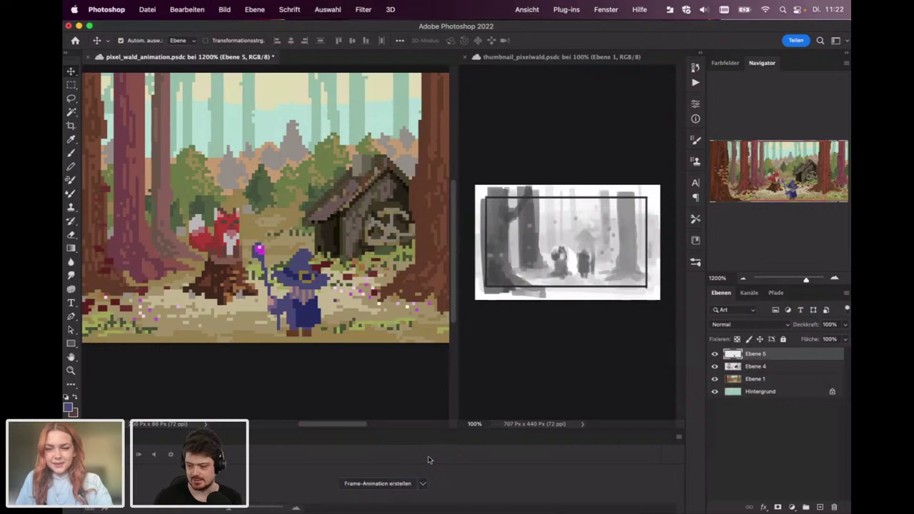
click(393, 483)
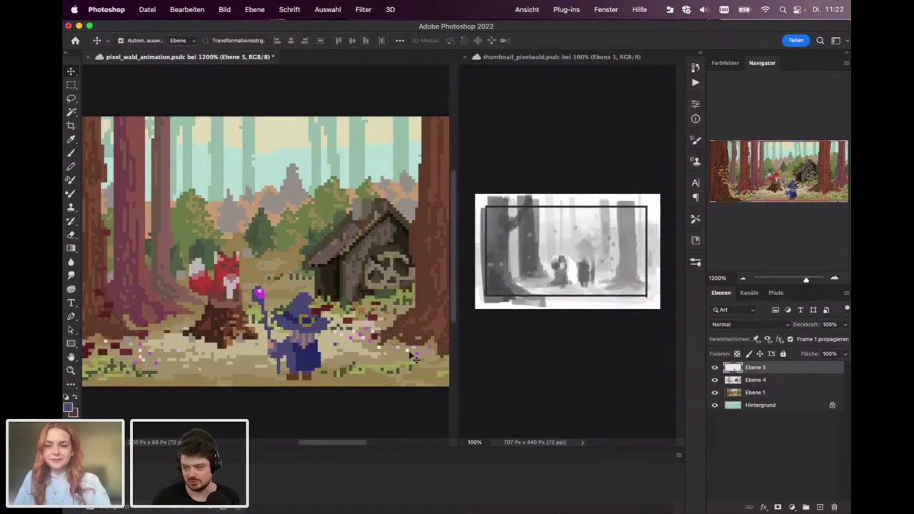
Set the layer thumbnails to the largest size with Ebenenbegrenzungen as their content.
click(845, 293)
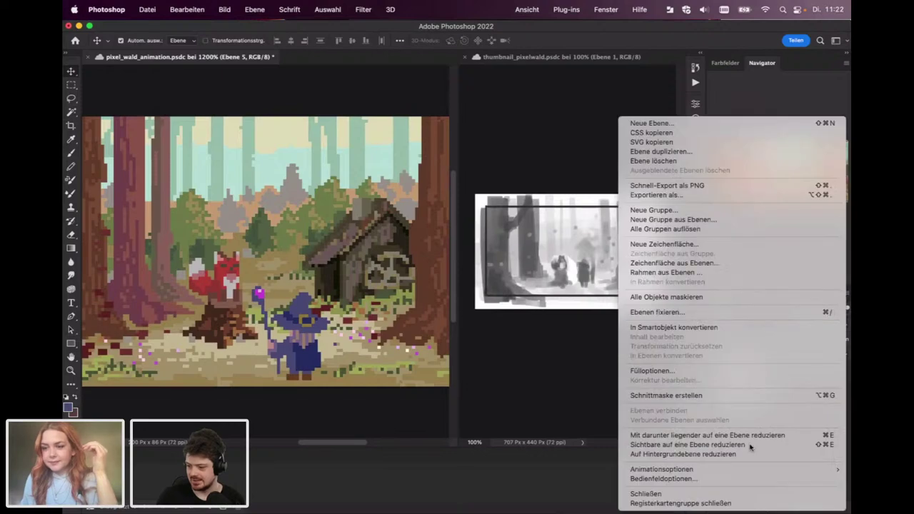
click(677, 479)
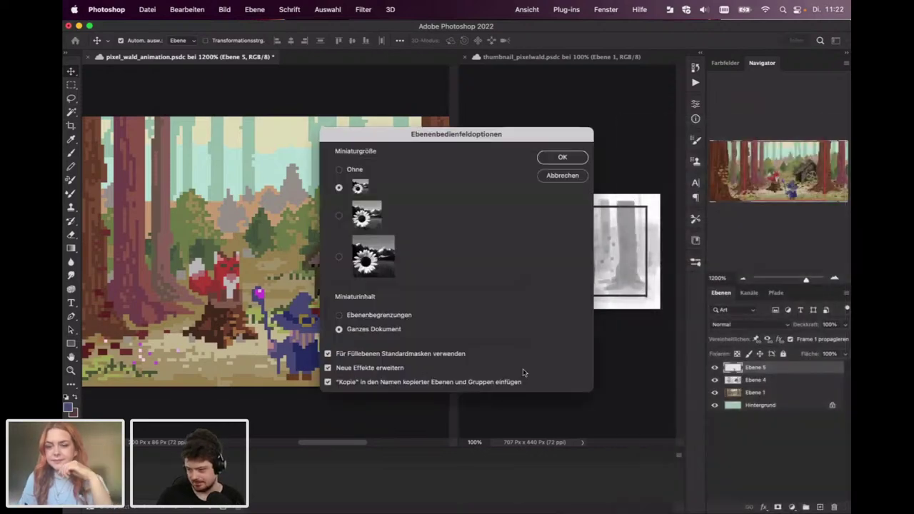
click(339, 257)
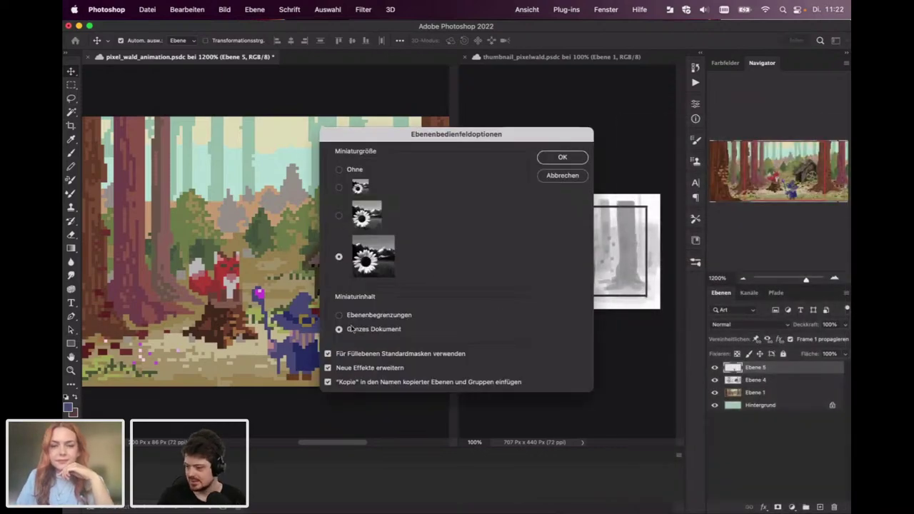
click(558, 160)
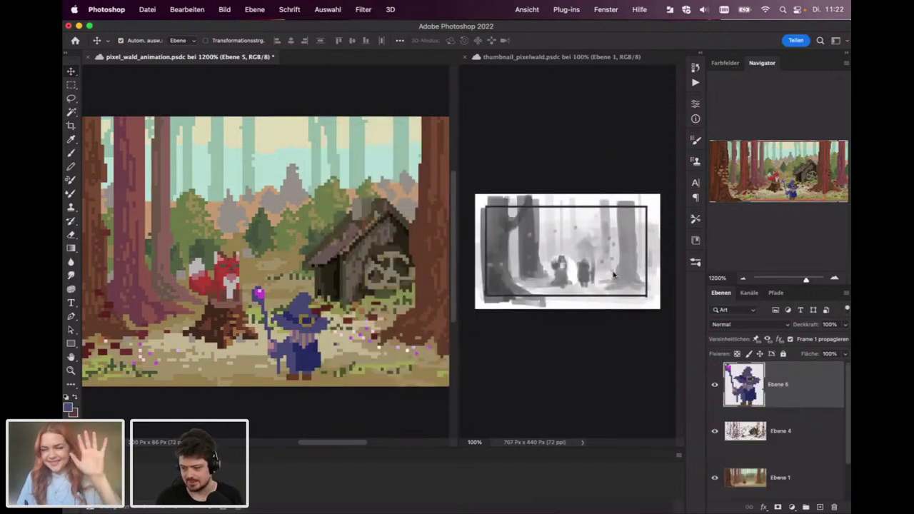
Undo the creation of the frame animation and the wizard's last move to the right.
key(b)
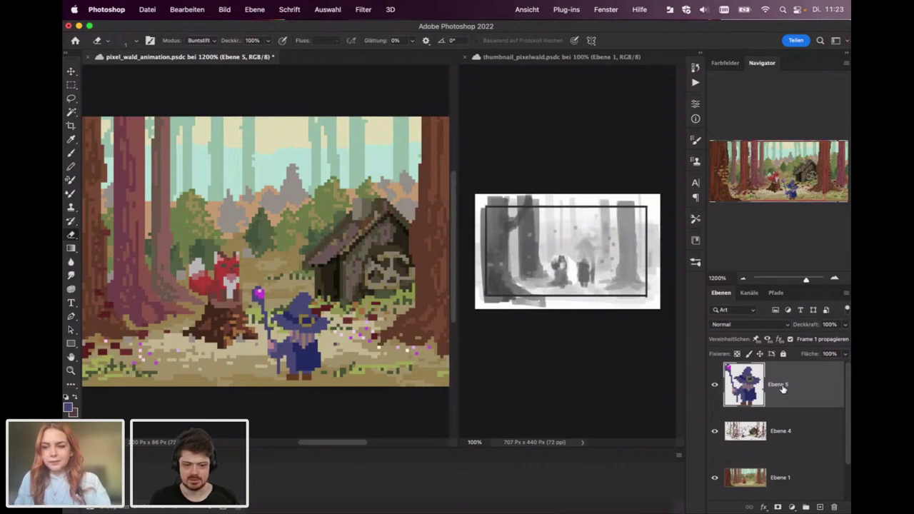
key(super+z)
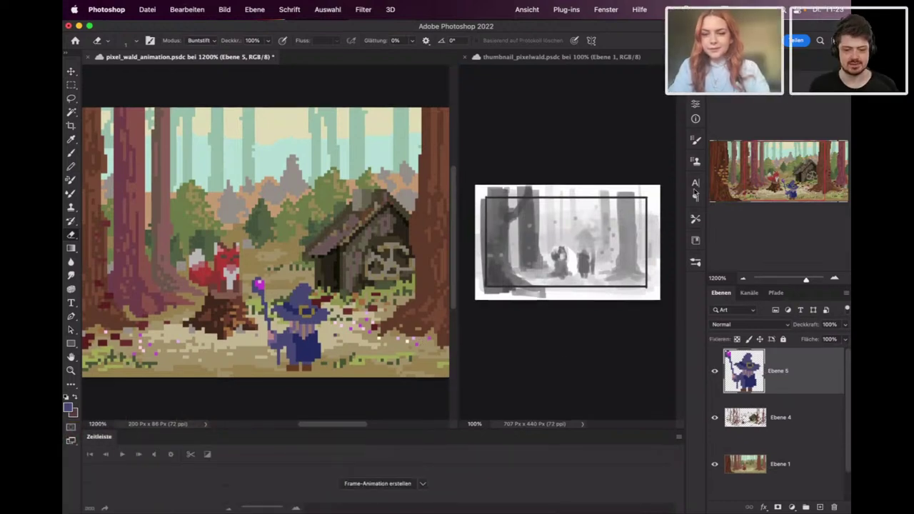
key(super+z)
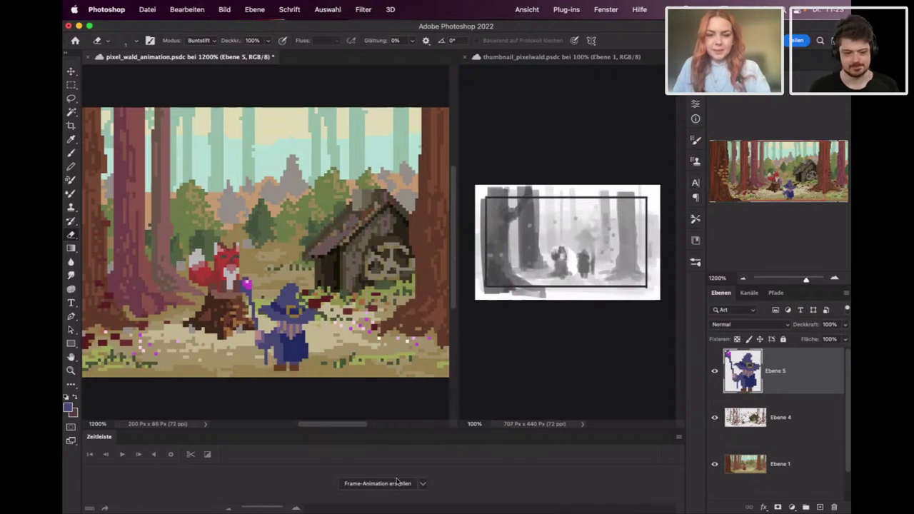
Create the frame animation in the timeline again.
click(606, 10)
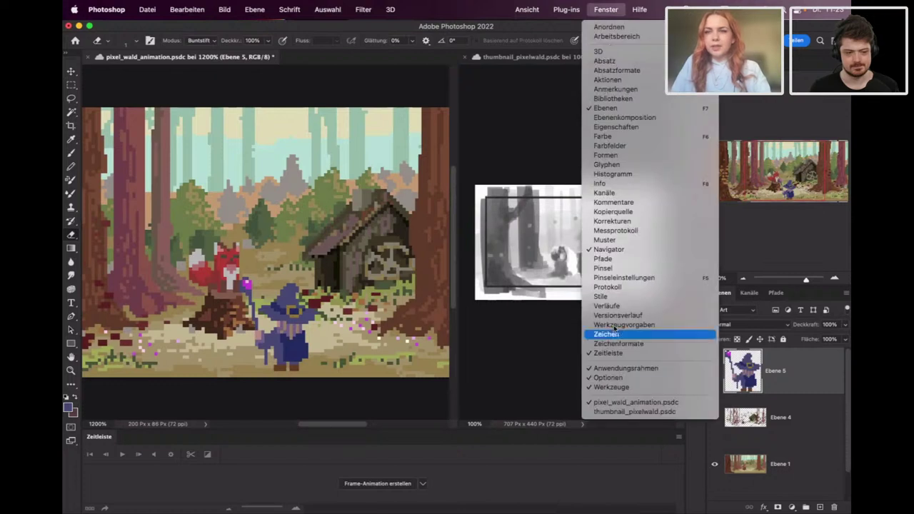
click(414, 482)
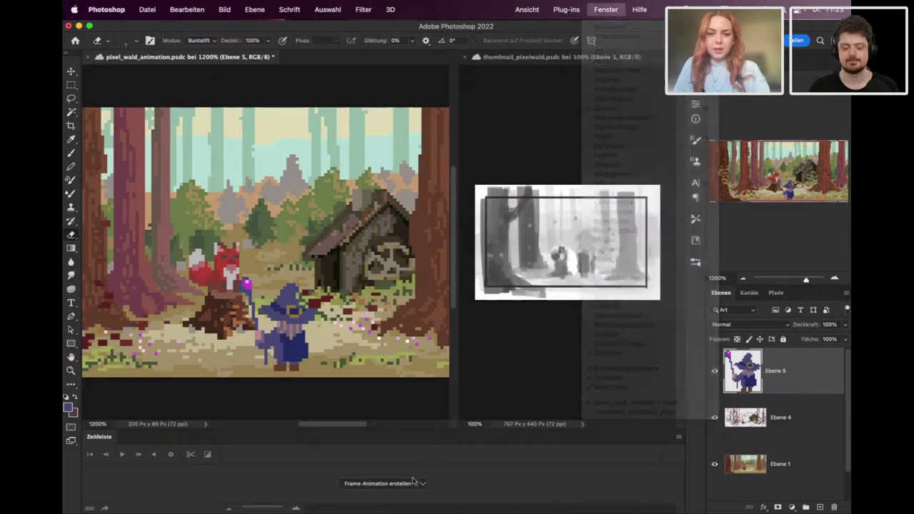
click(391, 485)
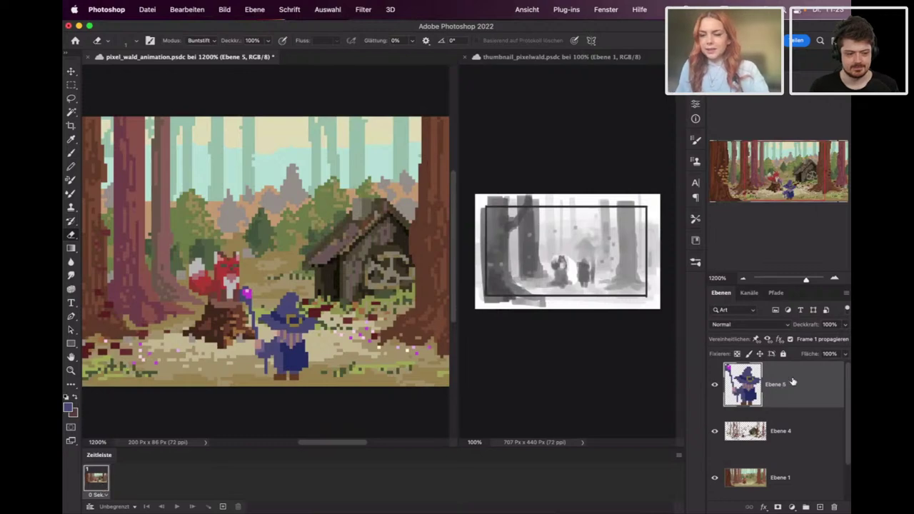
Try Ganzes Dokument as the content of the layer thumbnails, and restore Ebenenbegrenzungen.
click(845, 293)
click(665, 479)
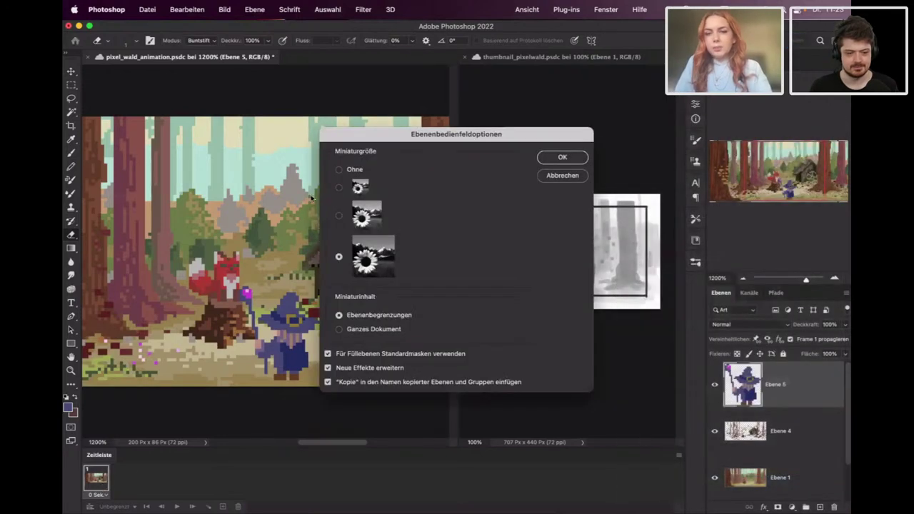
drag(441, 136, 426, 98)
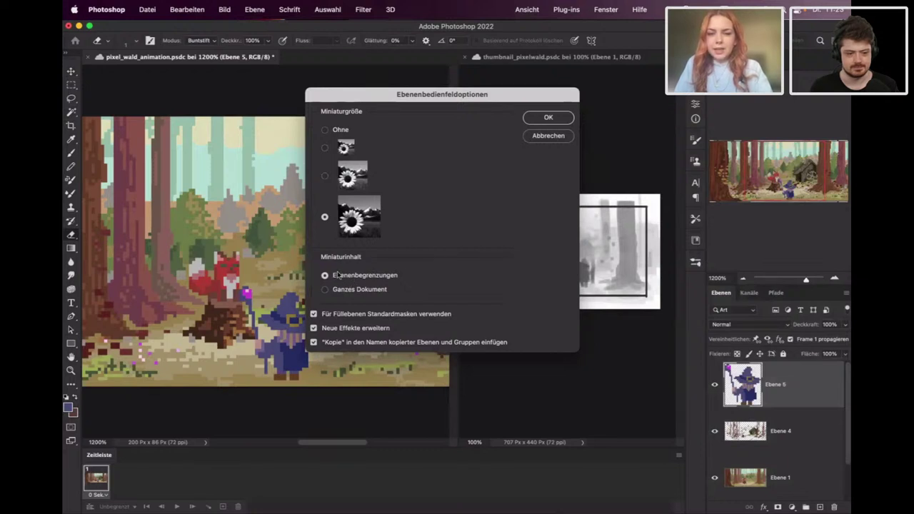
click(352, 290)
click(547, 118)
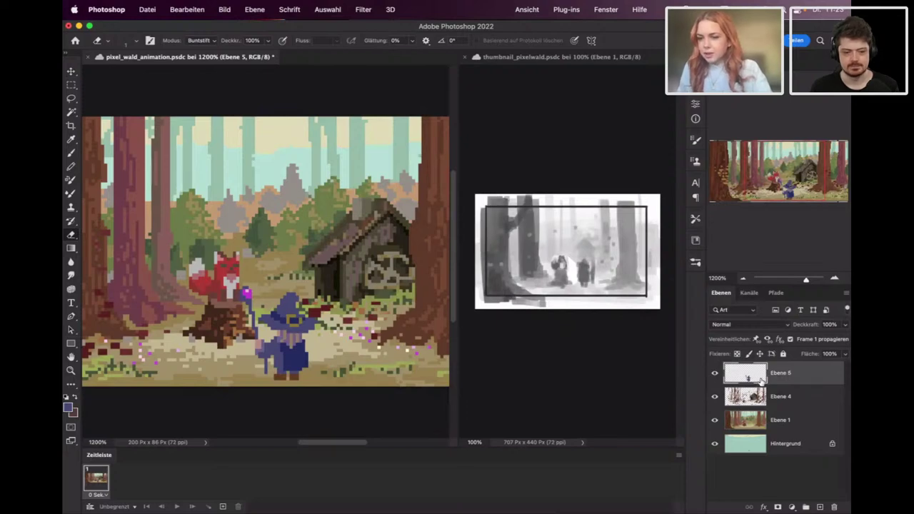
click(845, 292)
click(662, 479)
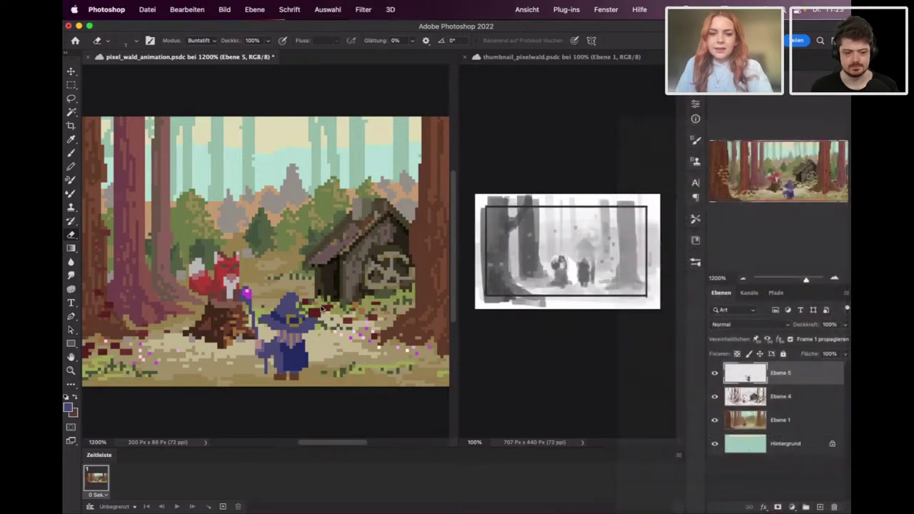
click(544, 119)
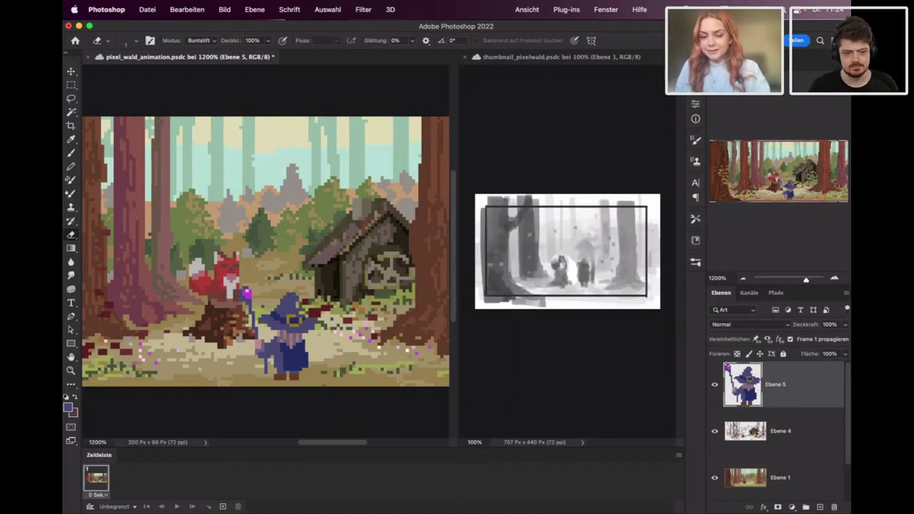
Add a second frame to the frame animation.
key(b)
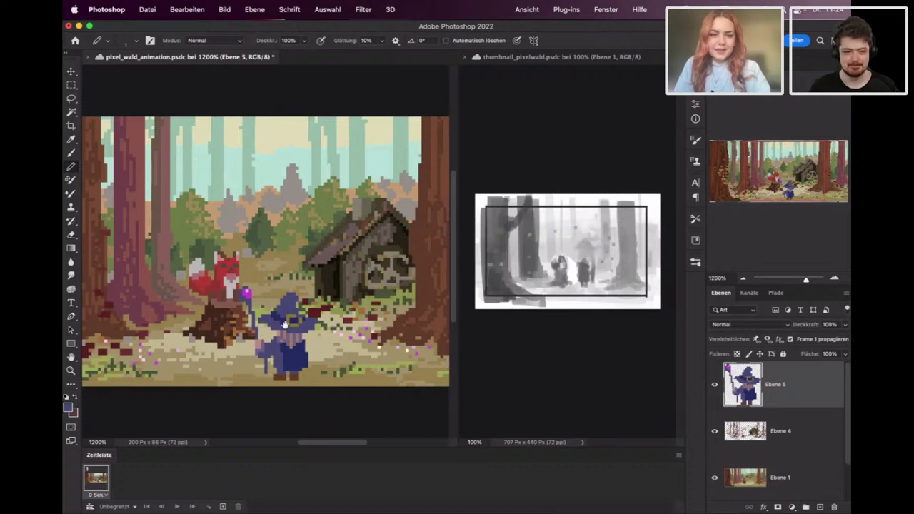
scroll(286, 327, left, 3)
scroll(286, 329, right, 1)
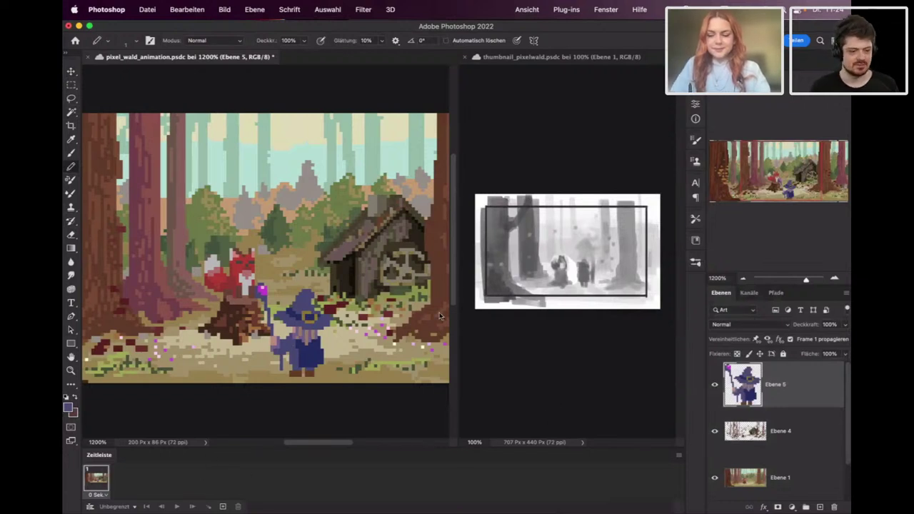
key(super+minus)
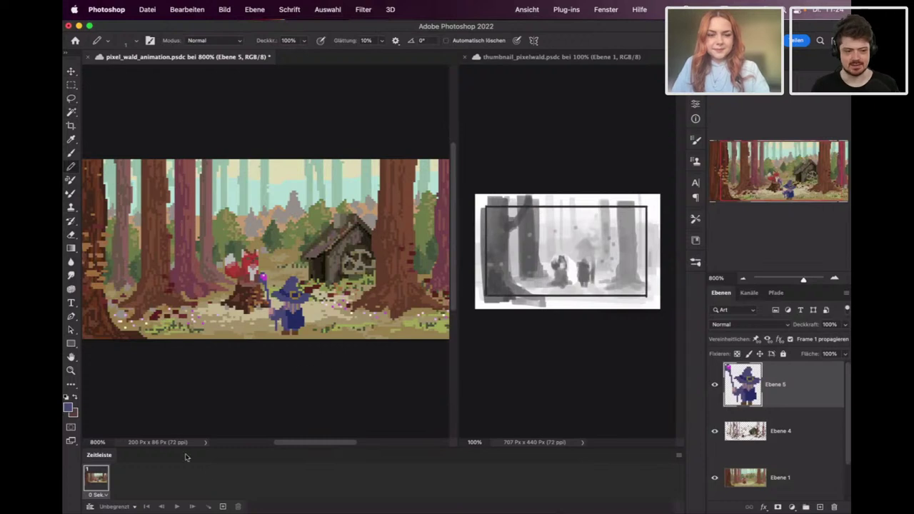
click(224, 507)
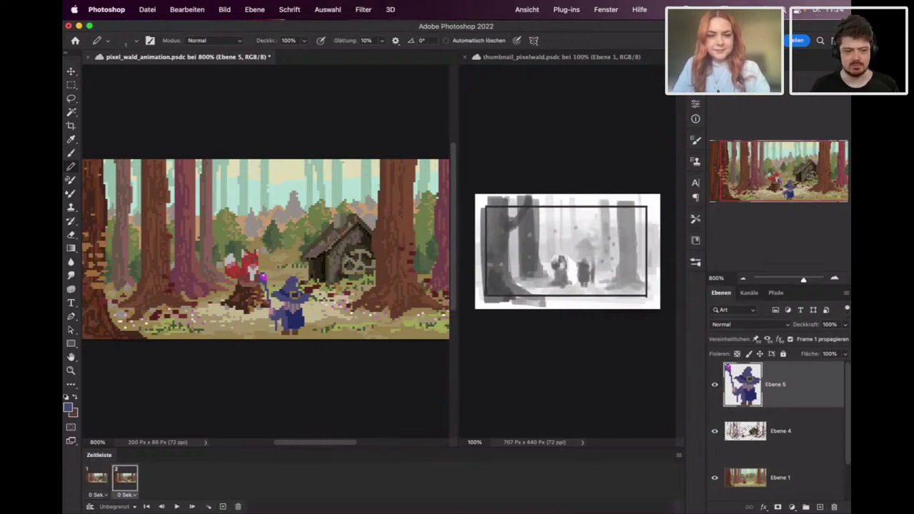
In frame 1, move the wizard on Ebene 5 down and out of the picture past its lower edge.
click(101, 482)
key(v)
drag(300, 317, 337, 349)
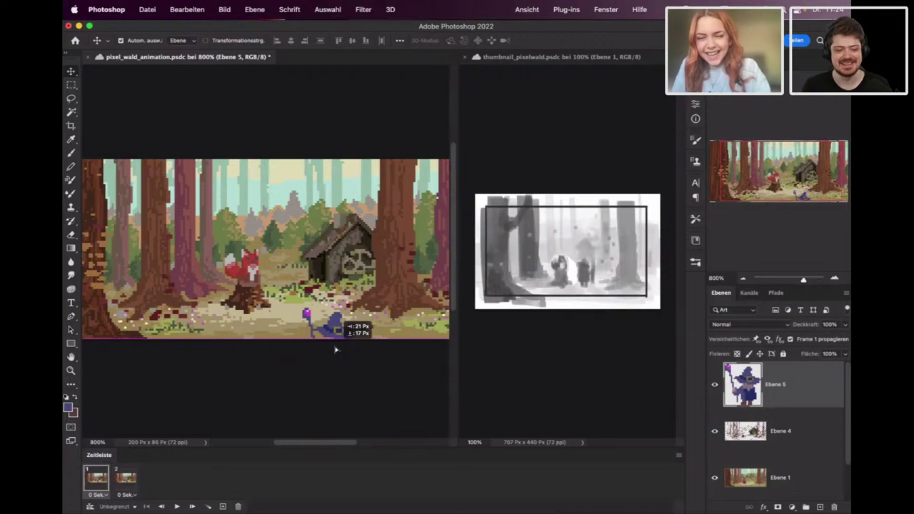
drag(335, 349, 351, 384)
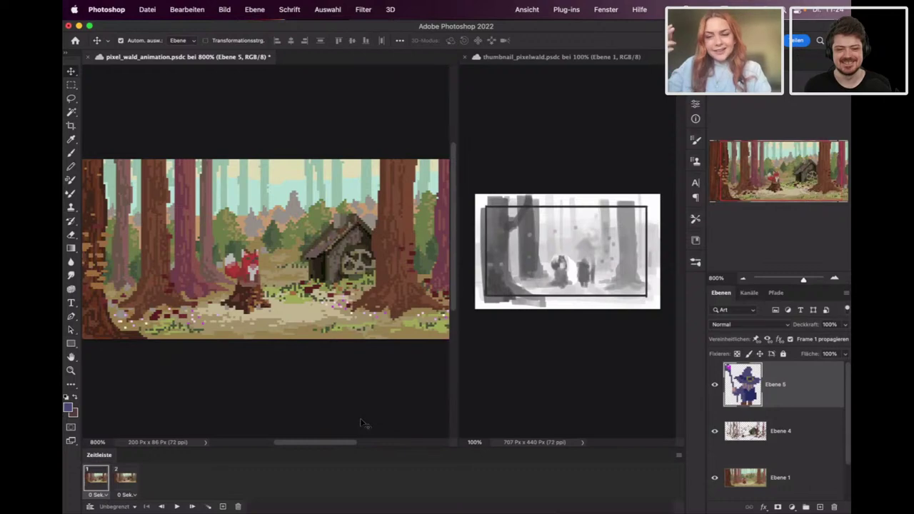
In frame 2, move the wizard on Ebene 5 back into the scene beside the fox's tree stump.
click(125, 478)
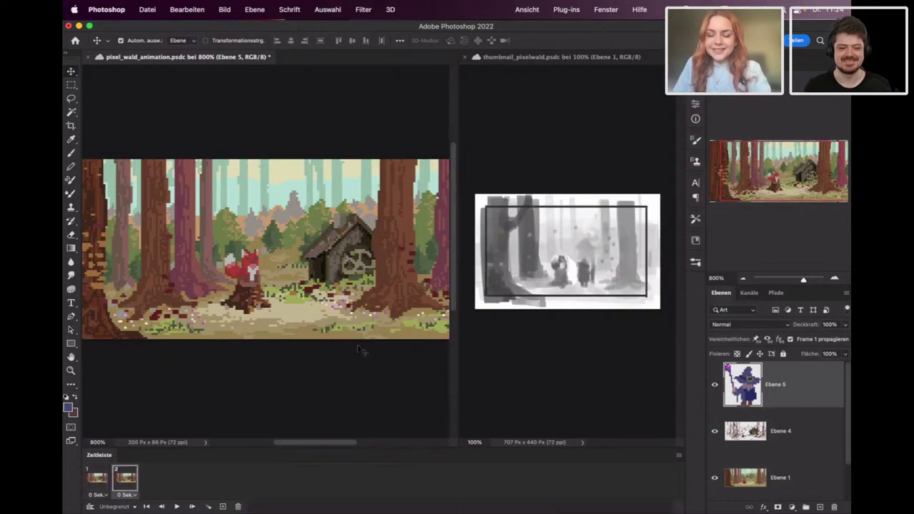
drag(372, 334, 329, 284)
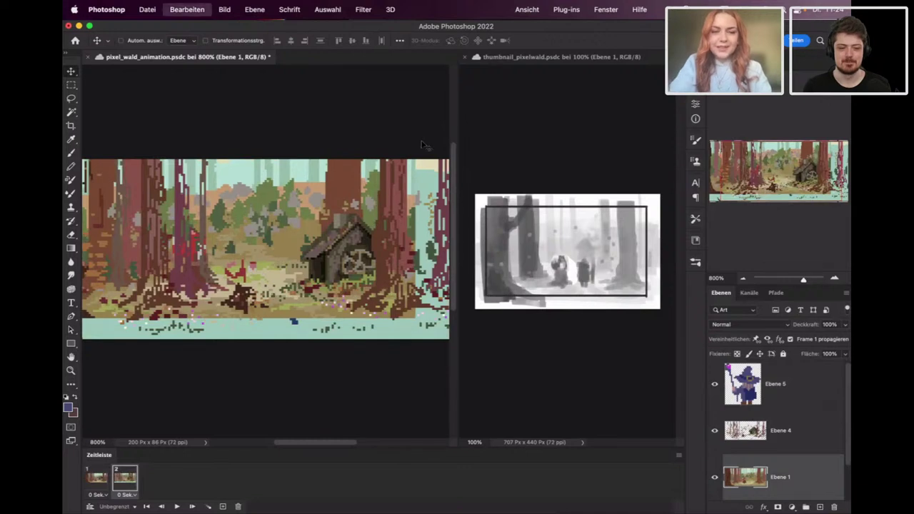
key(super+z)
click(796, 382)
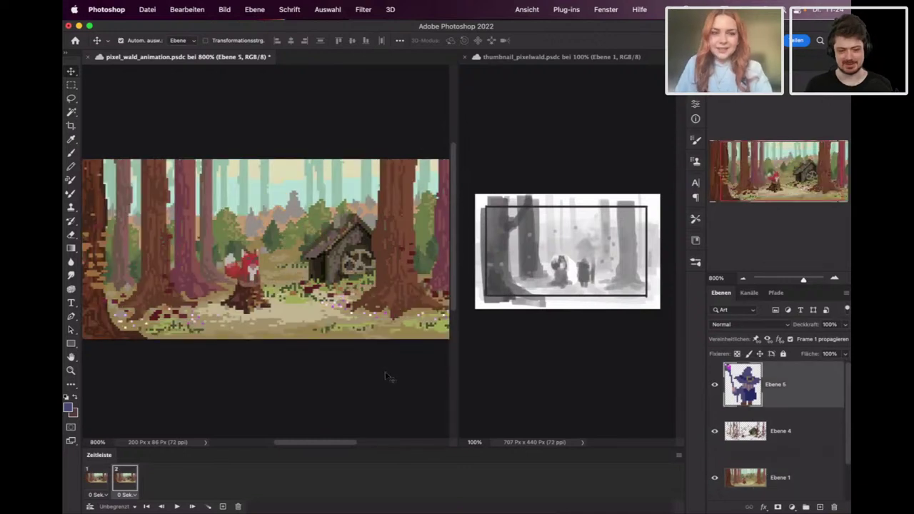
key(Up)
key(Up)
key(Up)
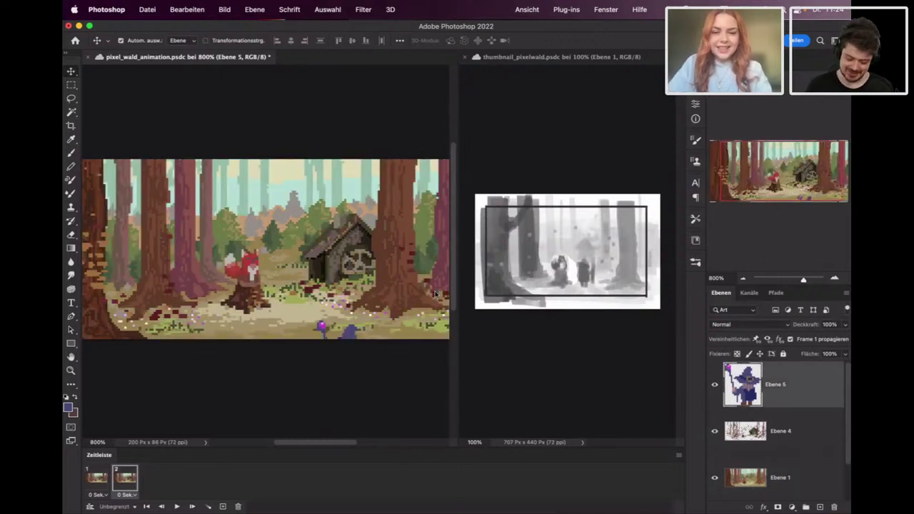
drag(351, 338, 294, 287)
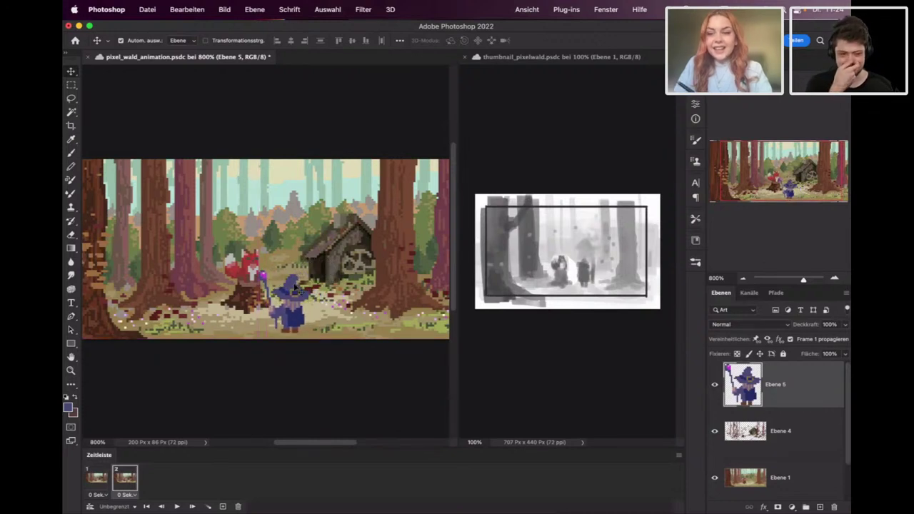
Compare the two frames and insert a copy of frame 1 between them.
click(104, 482)
click(123, 481)
click(100, 477)
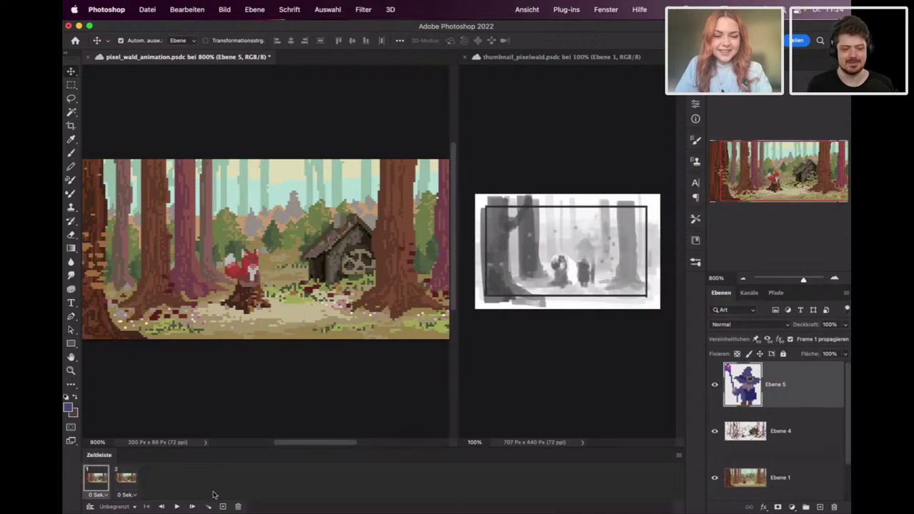
click(223, 506)
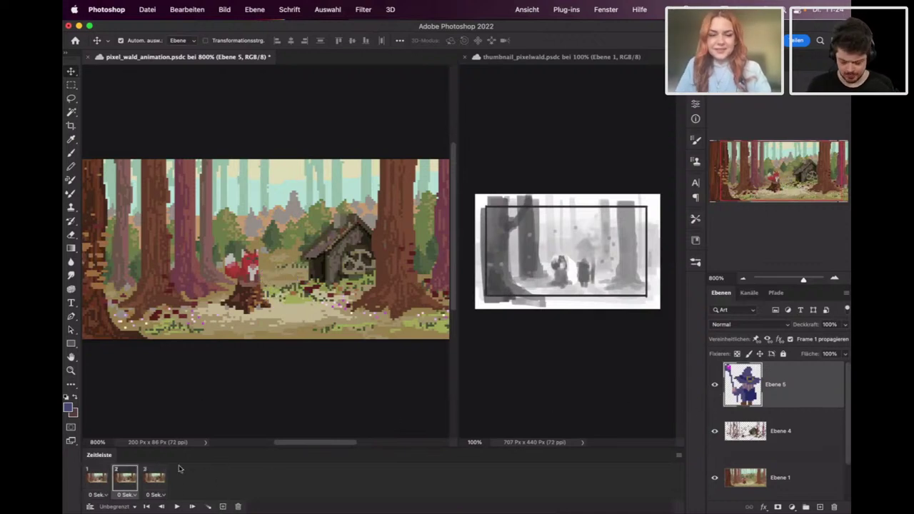
In the new middle frame, move the wizard on Ebene 5 up into the picture and left toward the fox's tree stump.
key(shift+Up)
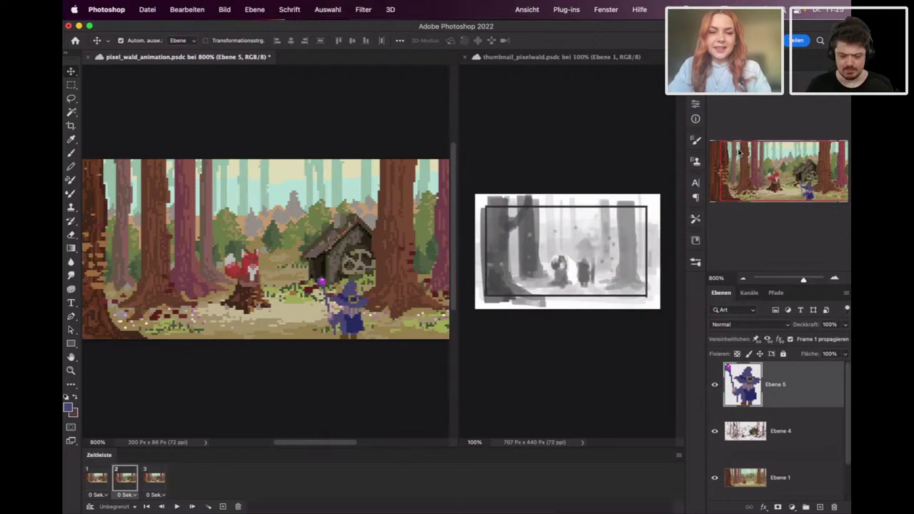
key(Left)
key(Left)
key(Left)
key(Left)
key(Left)
key(Left)
key(Left)
key(Left)
key(Left)
key(Left)
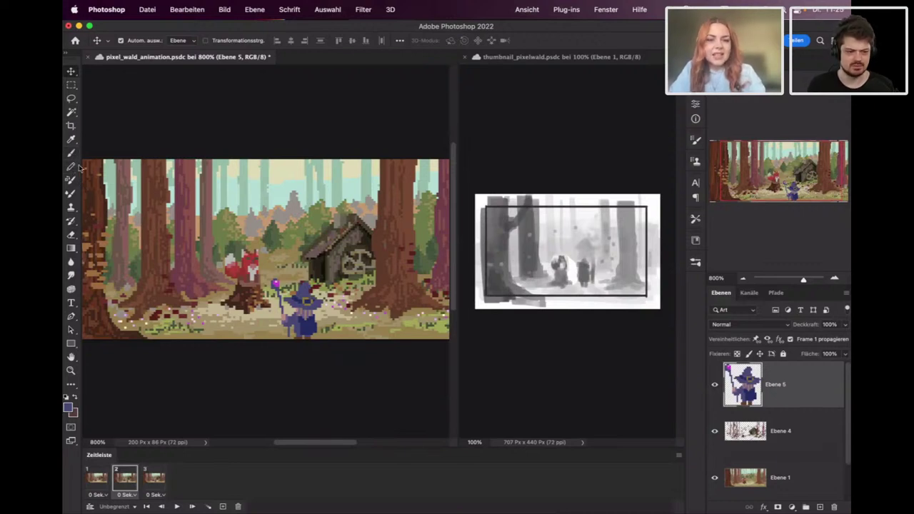
Add an empty layer above Ebene 5, try soft blue-violet Brush strokes over the sky, and undo them.
click(71, 153)
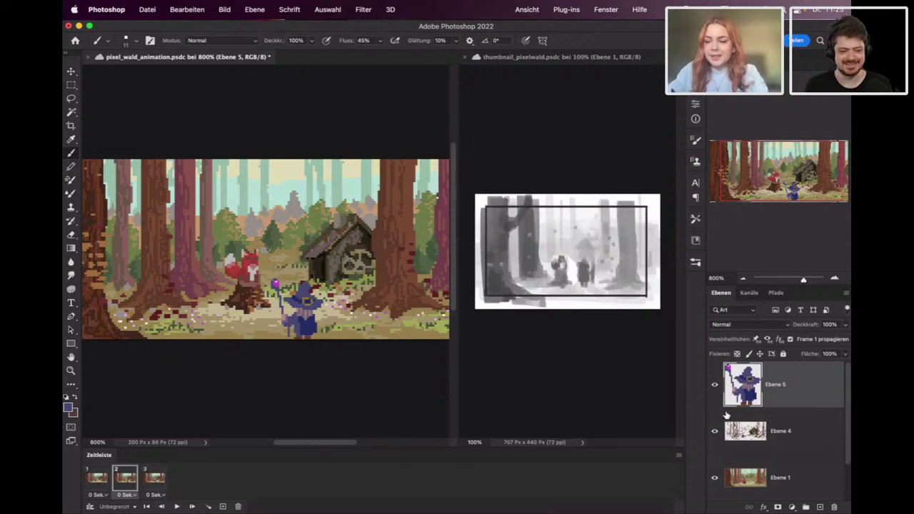
click(819, 507)
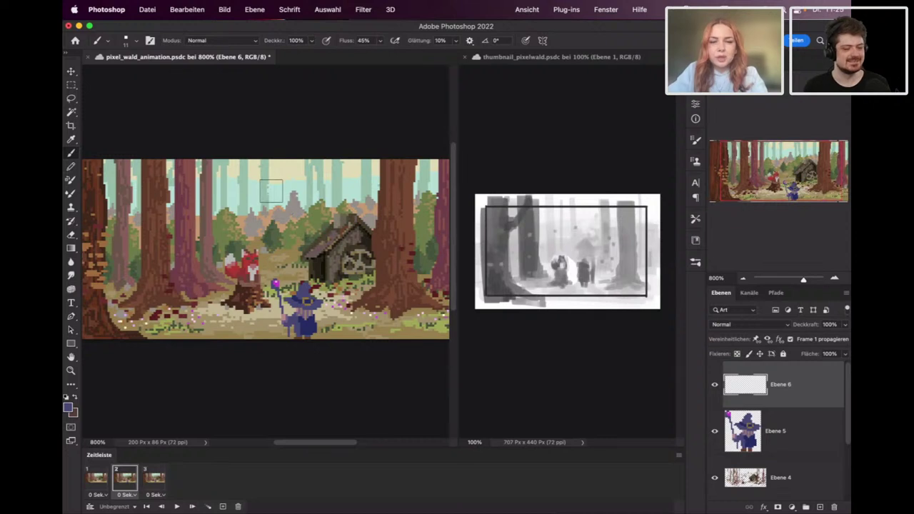
mouse_move(266, 191)
mouse_down()
mouse_move(264, 212)
mouse_move(290, 230)
mouse_move(305, 219)
mouse_move(301, 249)
mouse_move(250, 226)
mouse_move(250, 198)
mouse_move(276, 174)
mouse_move(296, 200)
mouse_up()
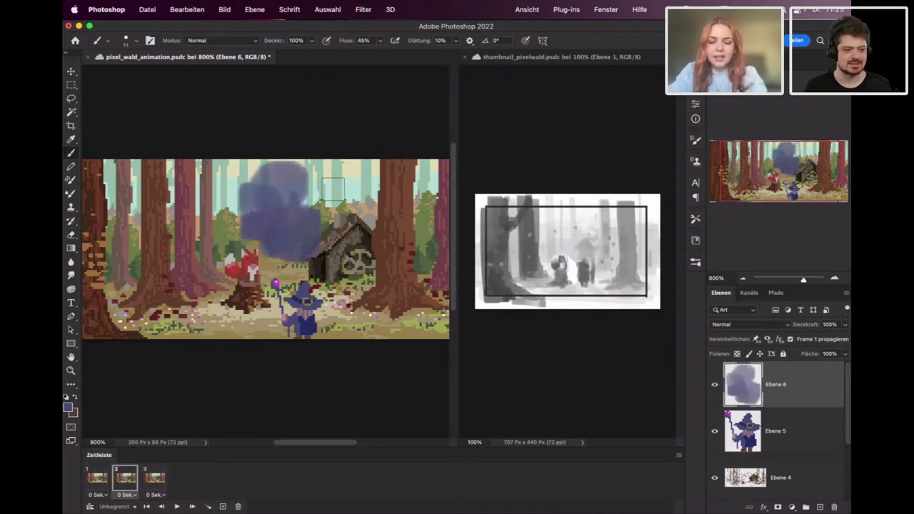
key(super+z)
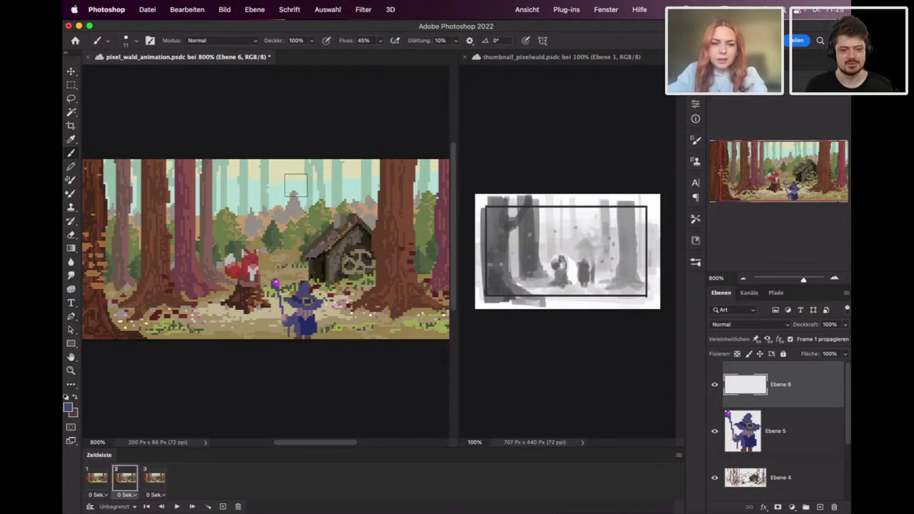
drag(296, 187, 315, 207)
click(316, 207)
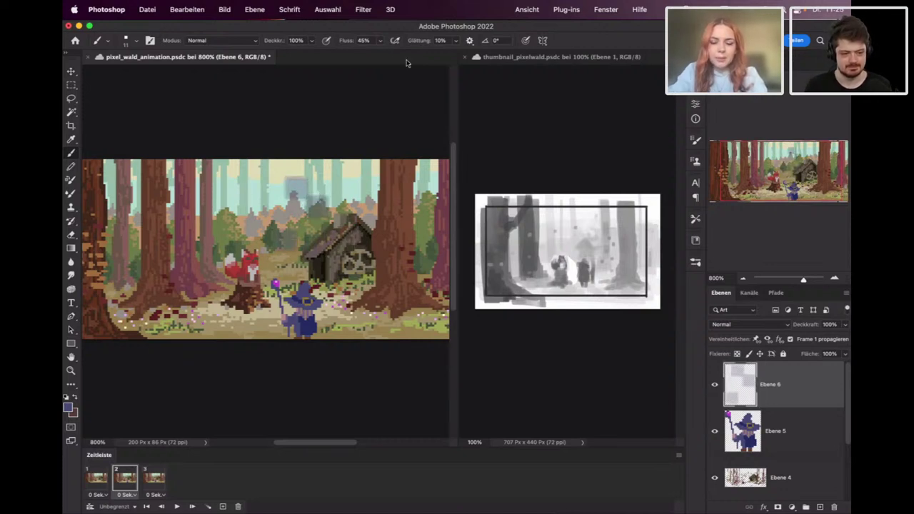
key(super+z)
key(super+z)
key(super+z)
Save the document, select Ebene 5, and check the Pencil and Eraser settings, ending with the Pencil tool active.
key(super+s)
click(750, 436)
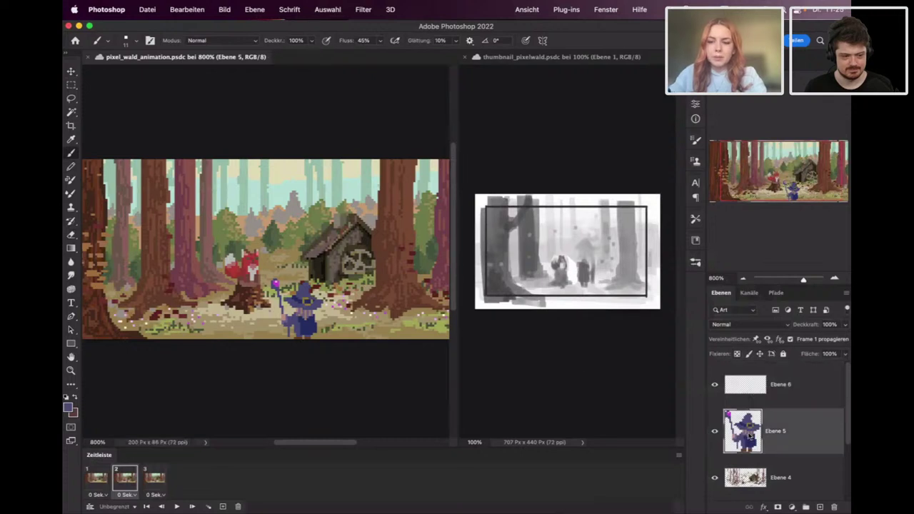
click(70, 167)
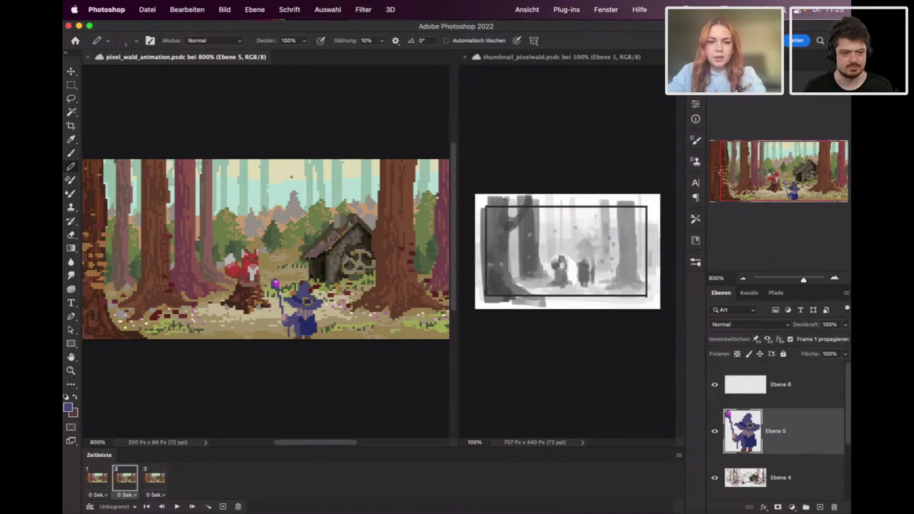
right_click(293, 183)
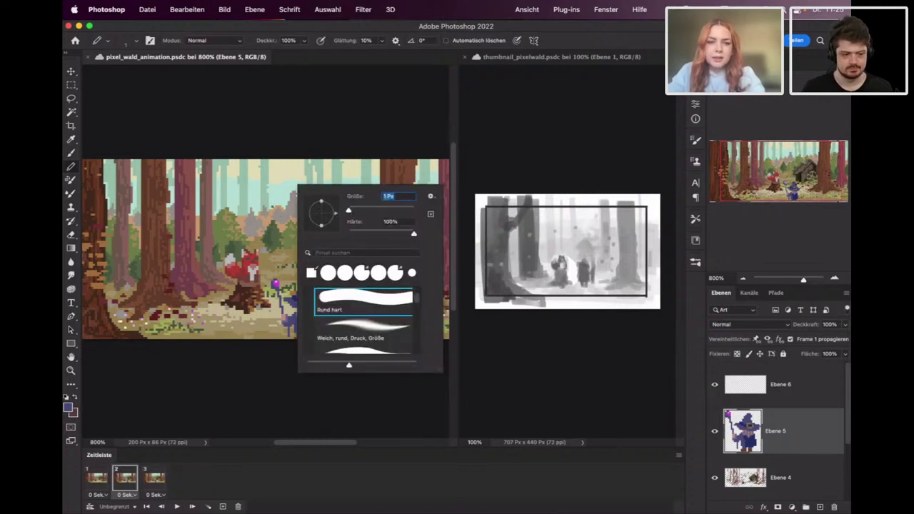
click(72, 236)
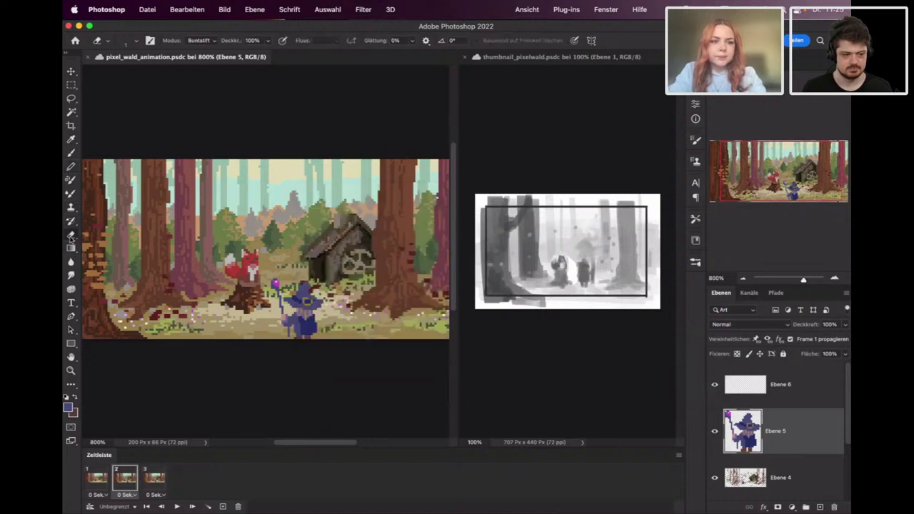
click(203, 41)
click(202, 42)
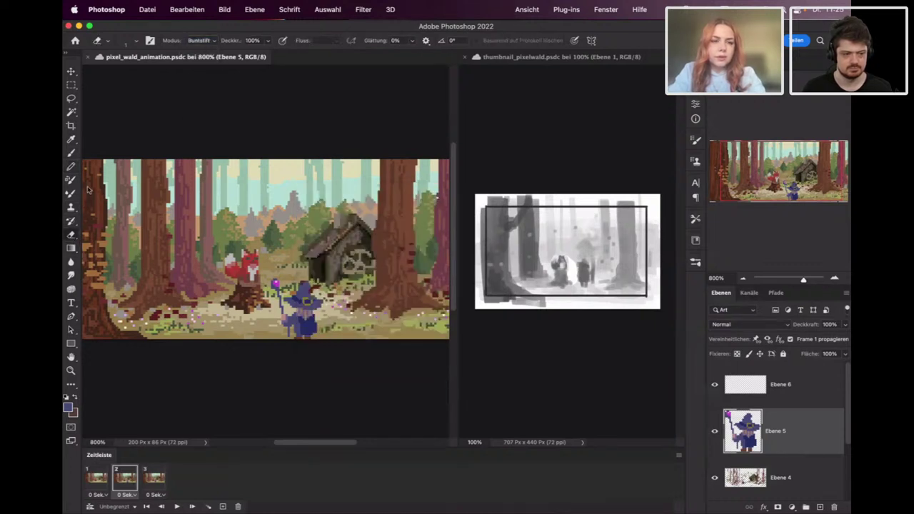
click(72, 166)
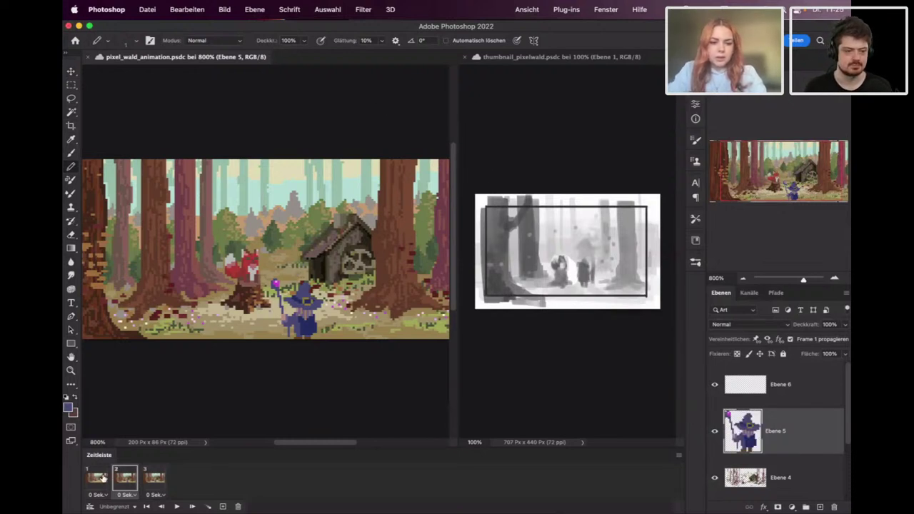
Compare the wizard's position in frames 2 and 3 and add a copy of frame 3 as frame 4.
click(155, 479)
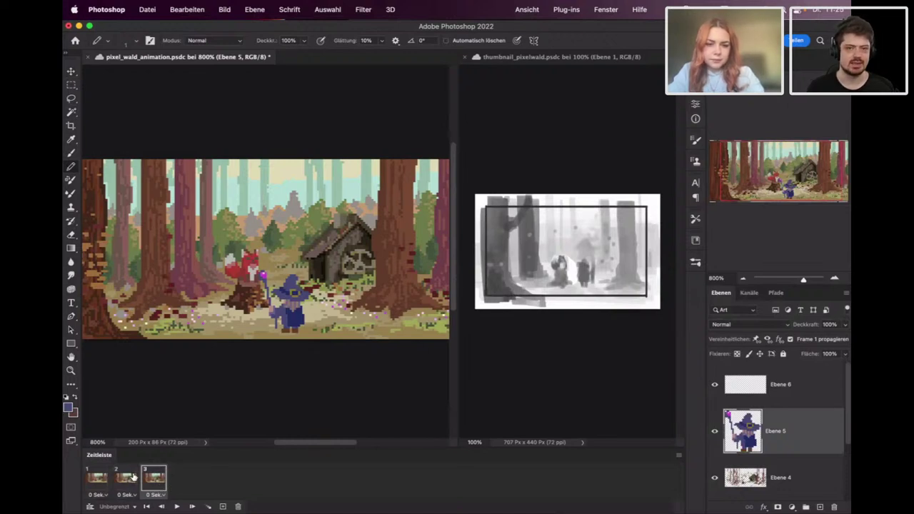
click(131, 478)
click(148, 477)
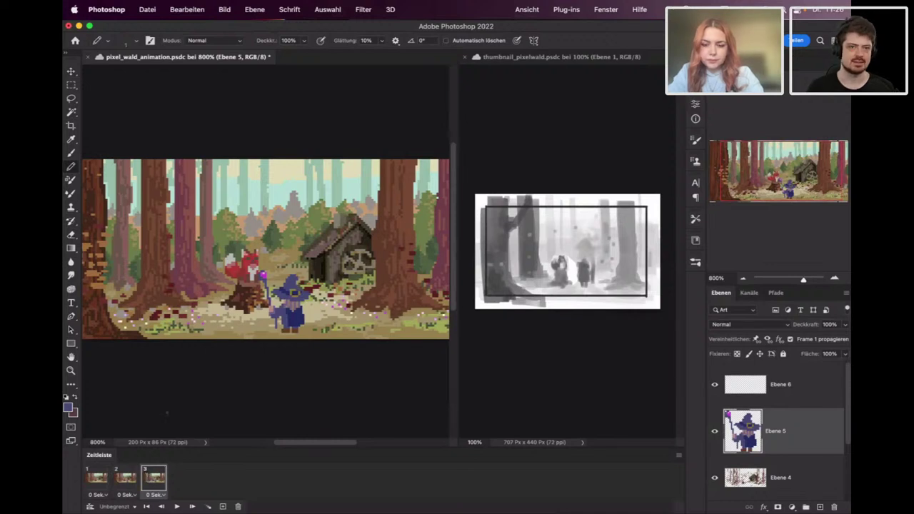
key(super+plus)
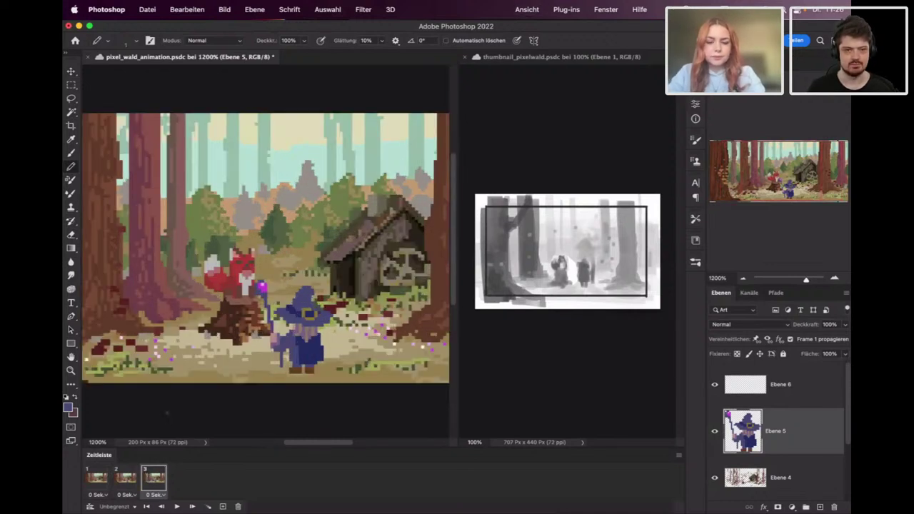
click(126, 477)
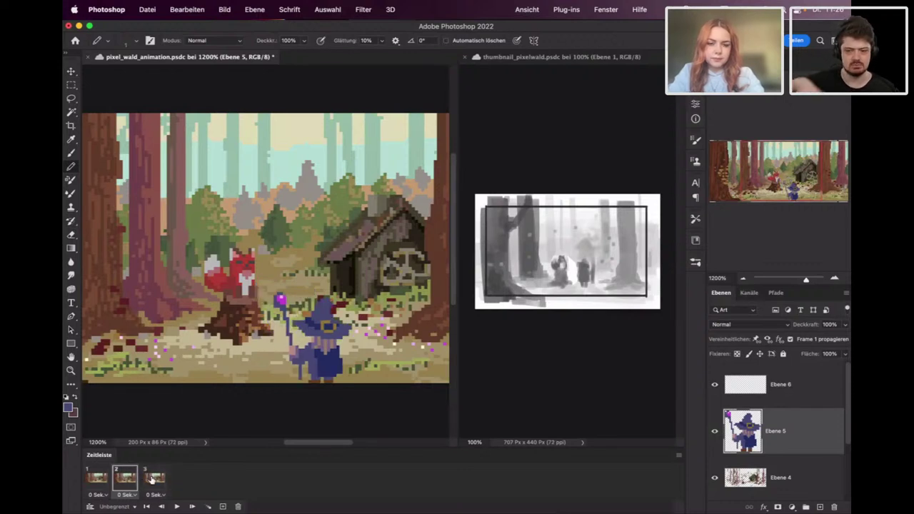
click(163, 481)
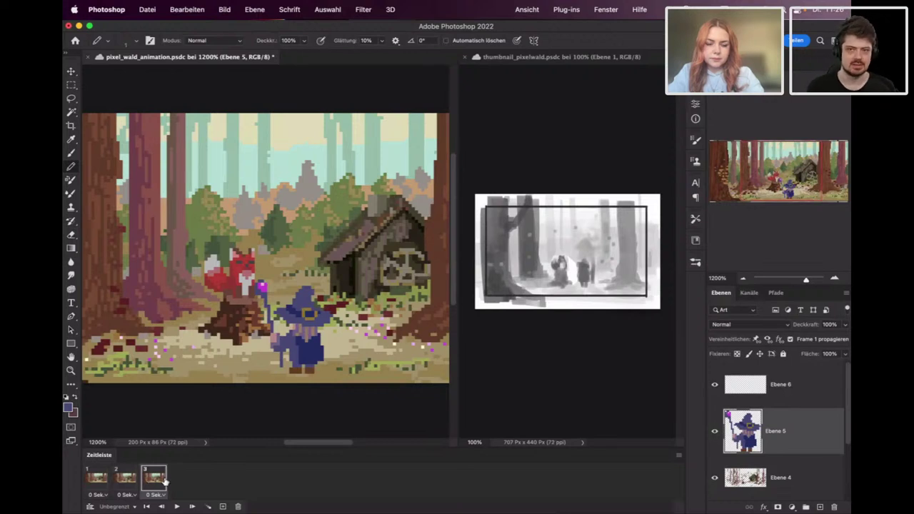
click(223, 507)
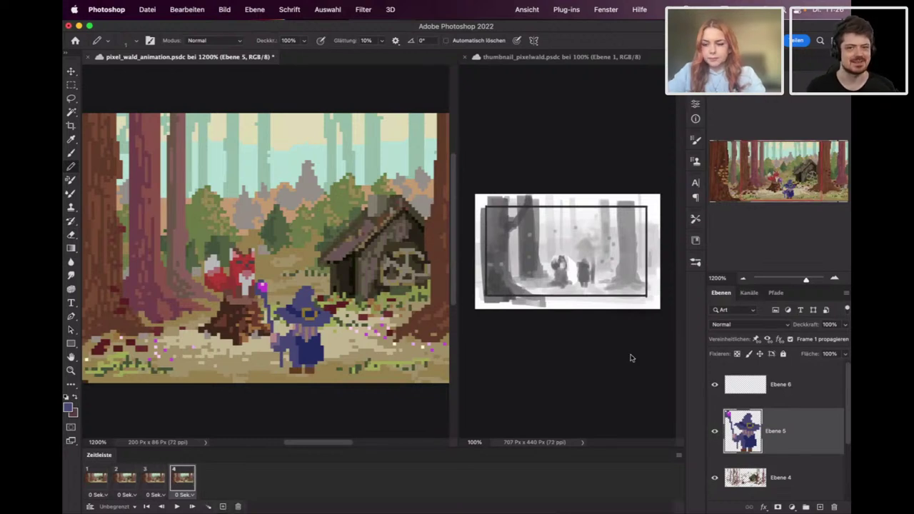
In frame 4, duplicate the wizard layer Ebene 5 and move the copy about 5 px left and 2 px up.
key(super+j)
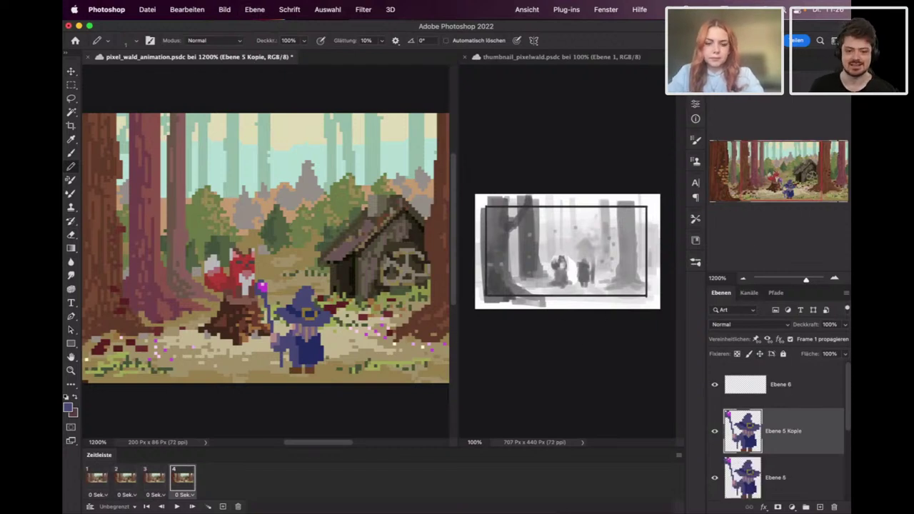
key(v)
drag(319, 355, 292, 341)
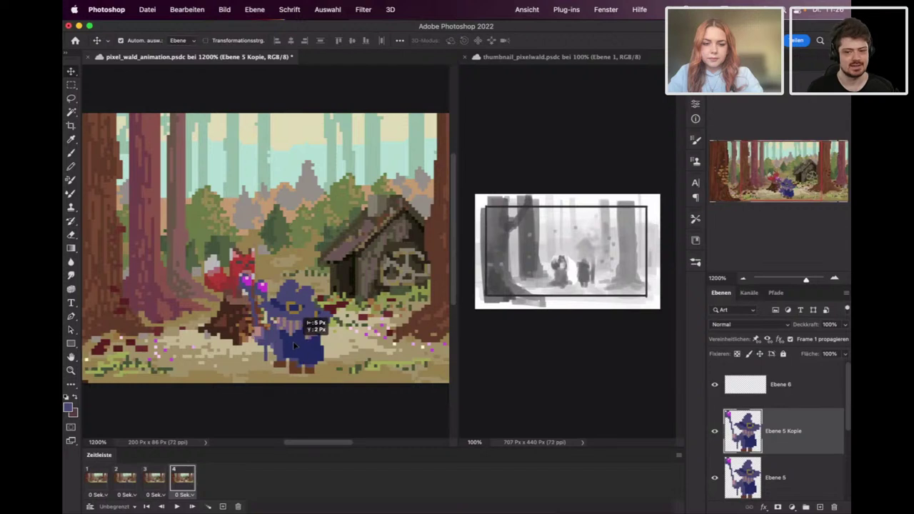
Try placing Ebene 5 Kopie below Ebene 5, toggle its visibility, and return it above Ebene 5.
drag(763, 434, 763, 495)
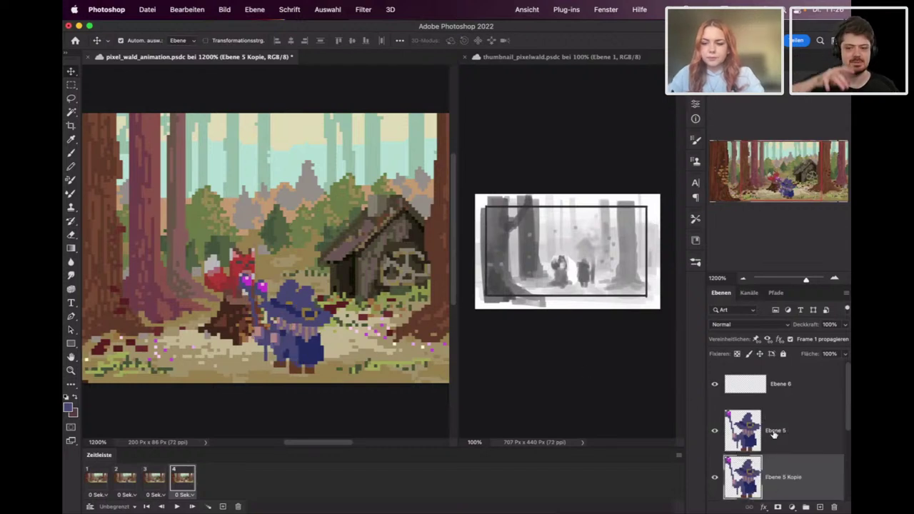
click(715, 477)
click(715, 477)
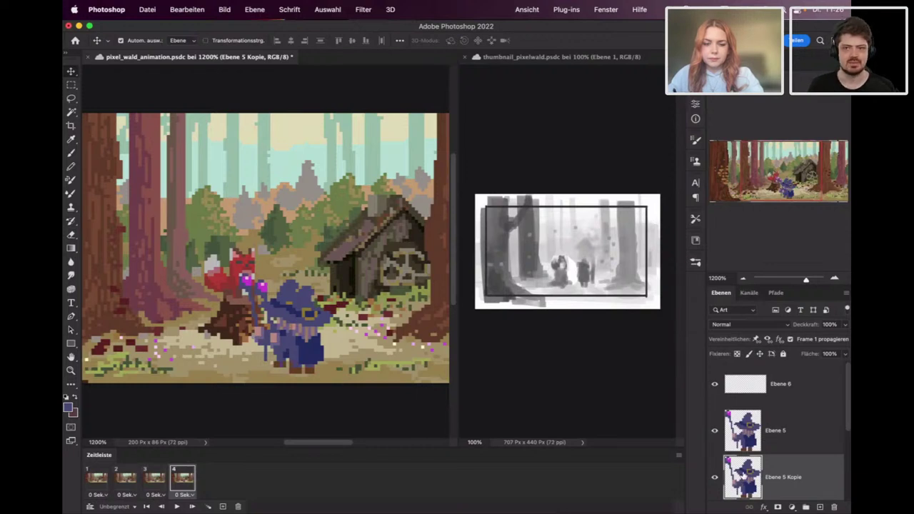
drag(755, 472, 755, 427)
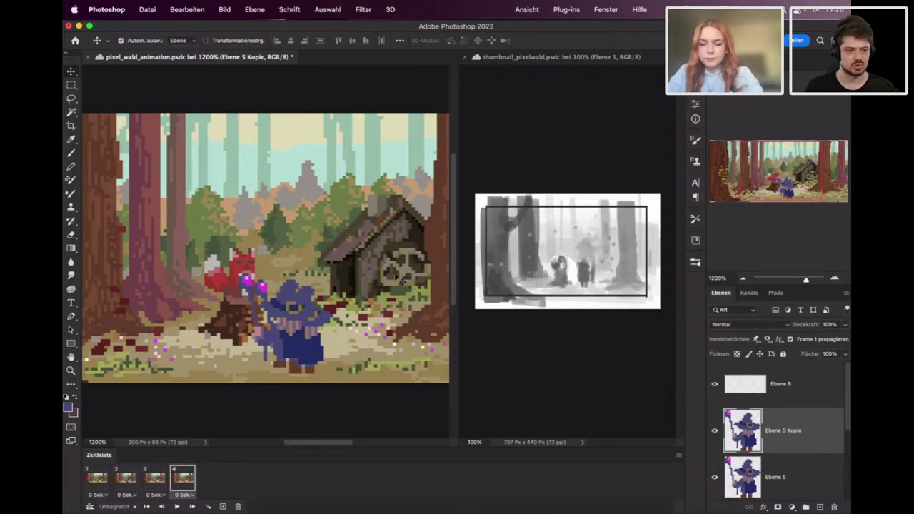
Set the Pencil's opacity to 43%, try a test stroke over the sky, and undo it.
key(b)
right_click(307, 157)
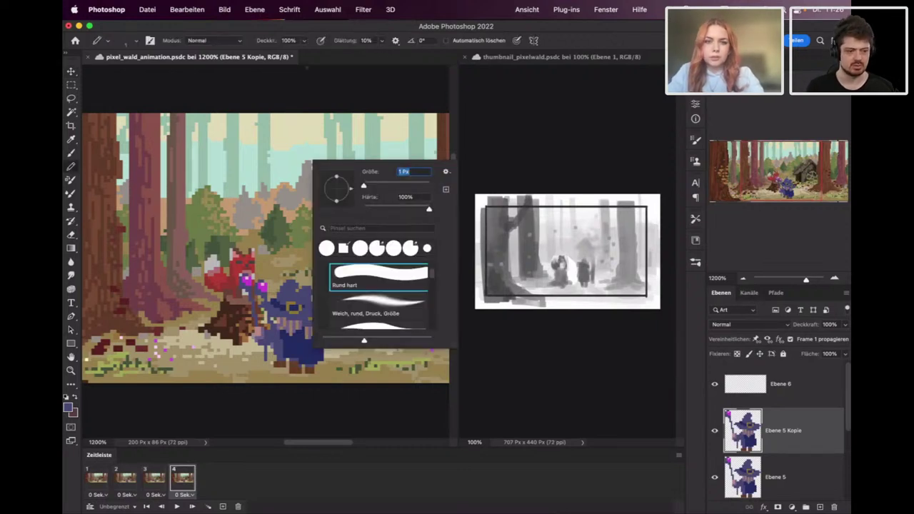
click(304, 41)
drag(306, 51, 276, 55)
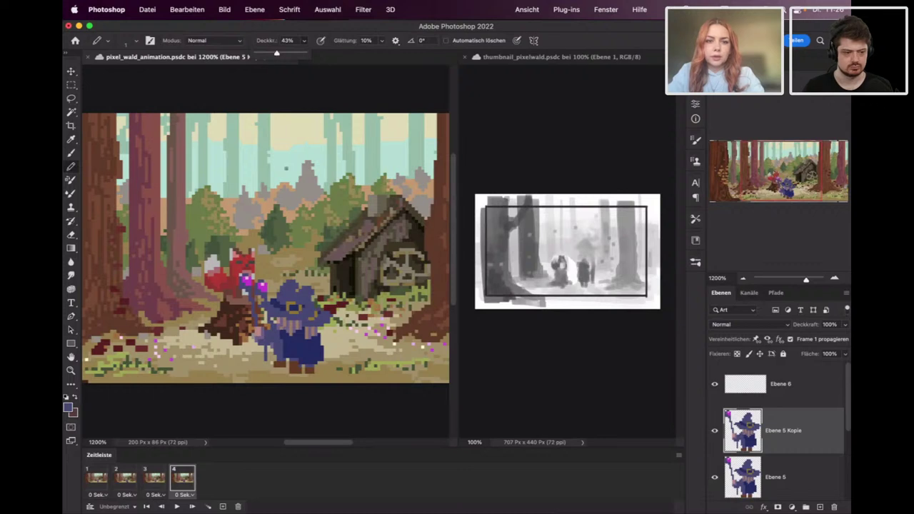
mouse_move(289, 139)
mouse_down()
mouse_move(296, 153)
mouse_move(305, 143)
mouse_move(314, 184)
mouse_up()
key(super+z)
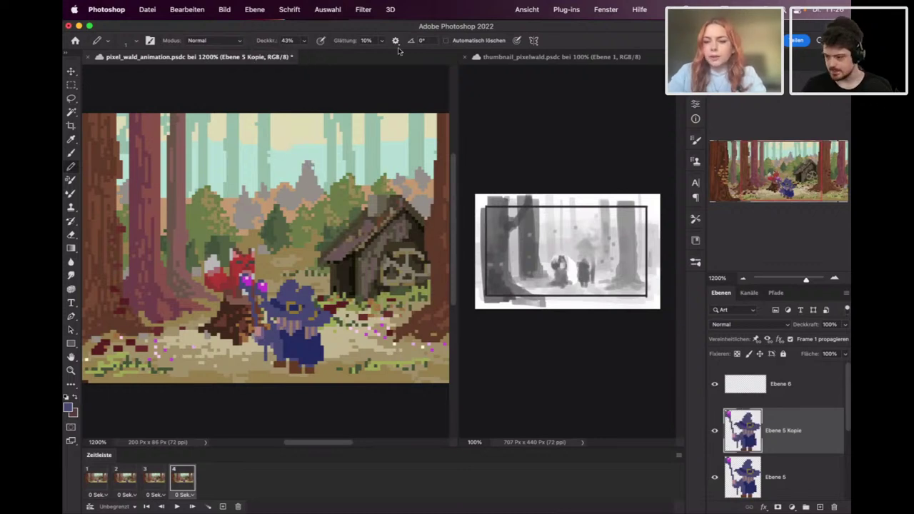
Set Ebene 6 to Negativ multiplizieren and paint a magenta glow around the orb of the wizard's staff.
click(793, 396)
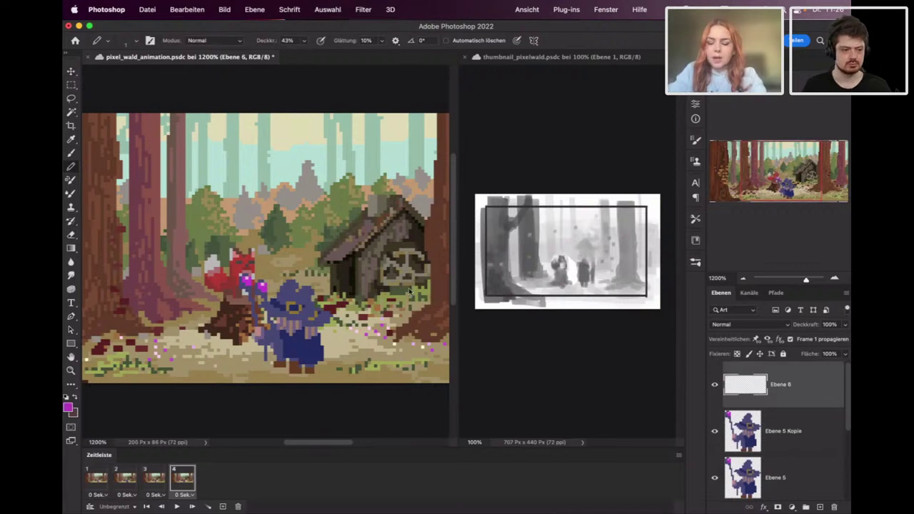
click(735, 324)
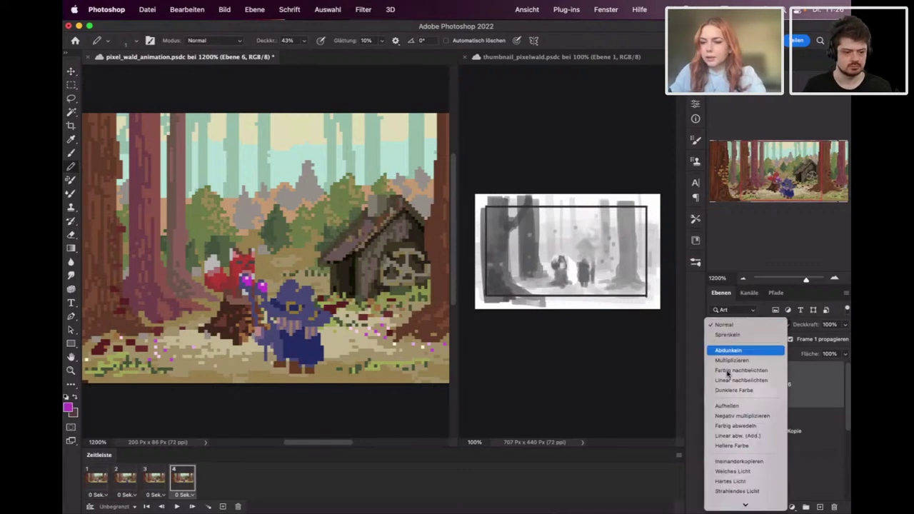
click(741, 418)
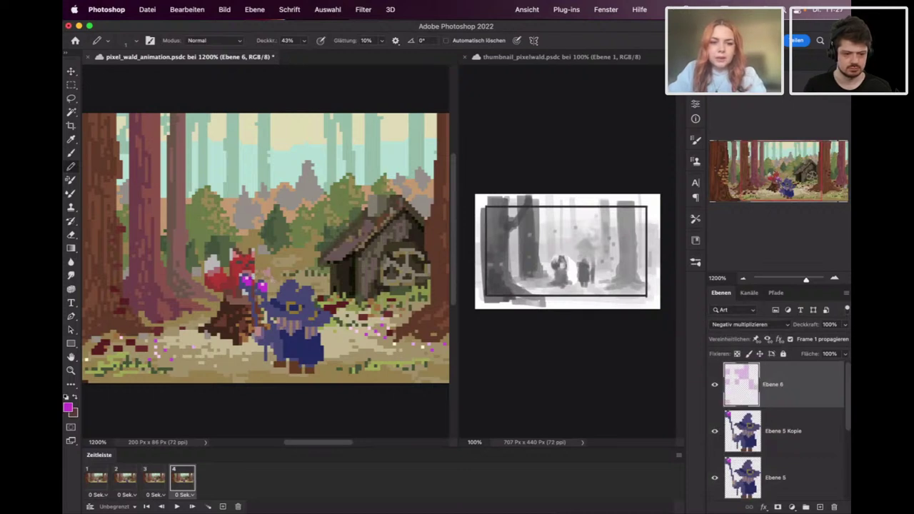
mouse_move(254, 275)
mouse_down()
mouse_move(270, 289)
mouse_move(257, 279)
mouse_up()
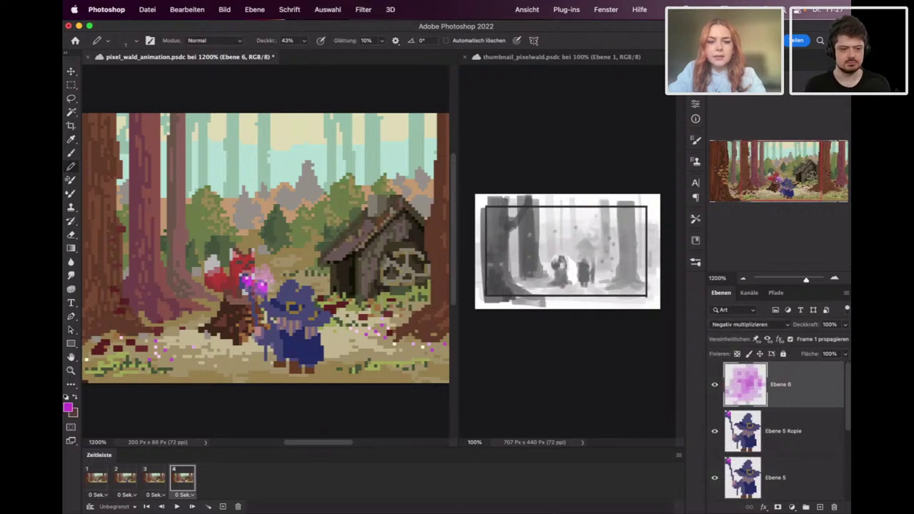
In frame 4, hide the original wizard on Ebene 5 and delete the glow layer Ebene 6.
click(715, 475)
click(715, 385)
click(714, 385)
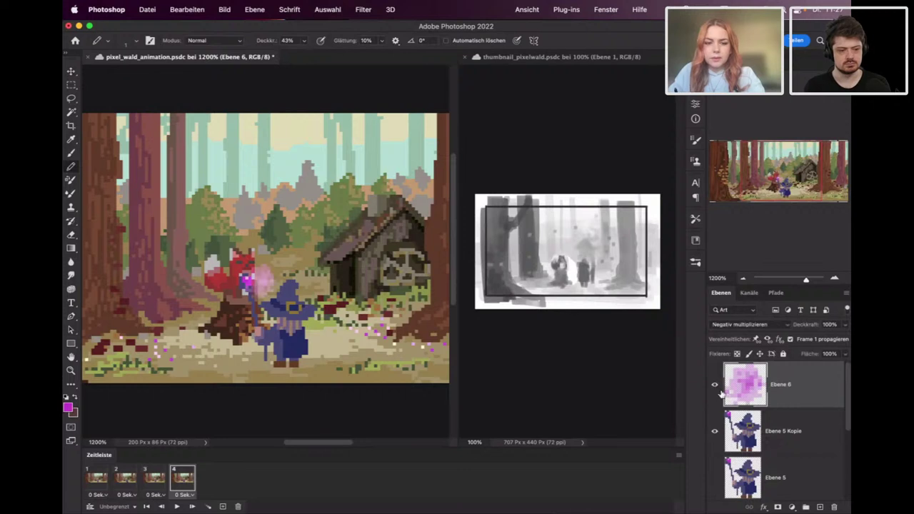
click(833, 507)
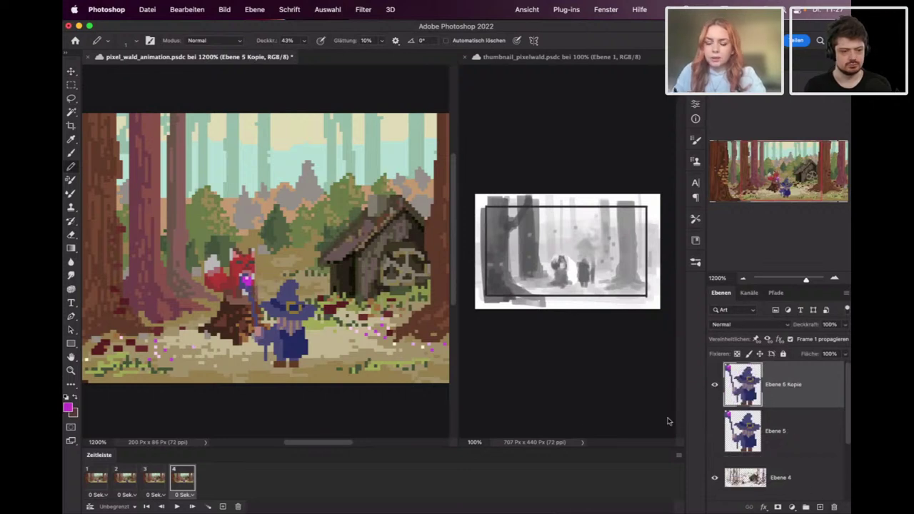
Compare the timeline frames and delete frame 2, the one with two overlapping wizards.
click(155, 483)
click(180, 488)
click(161, 486)
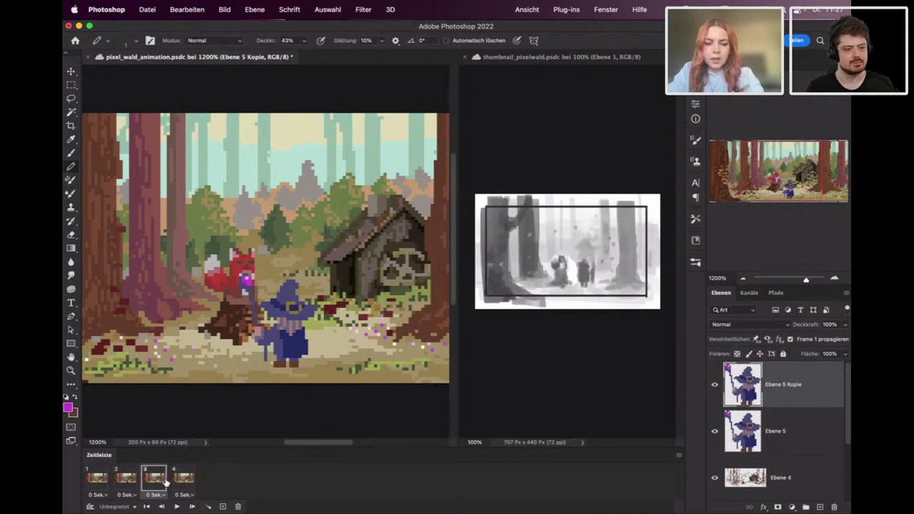
click(179, 485)
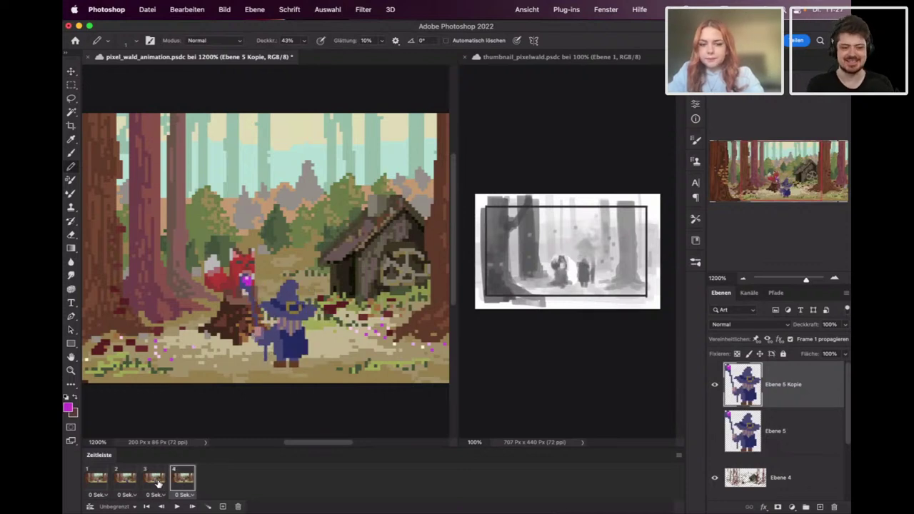
click(145, 484)
click(130, 486)
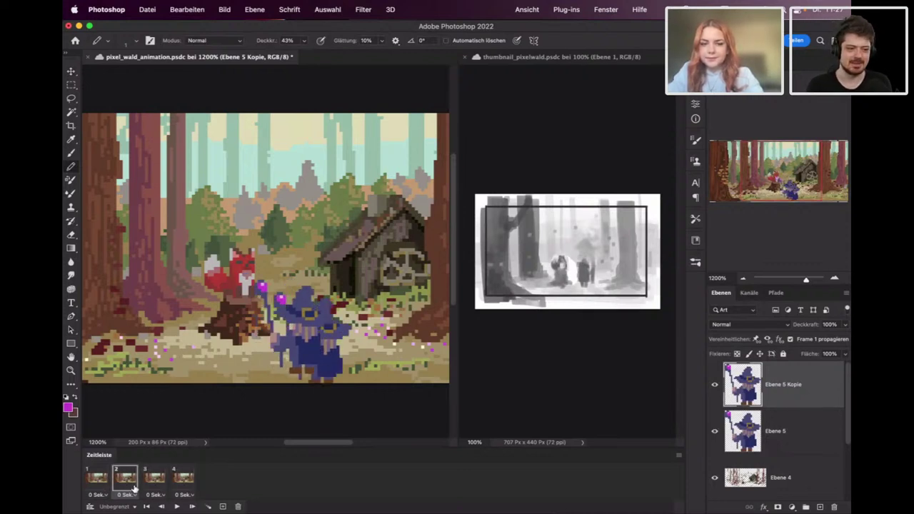
click(237, 506)
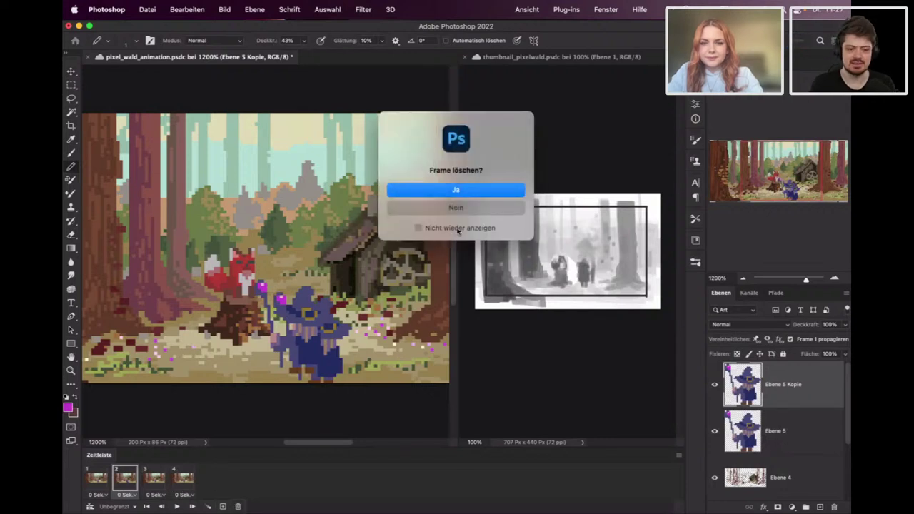
click(461, 190)
click(159, 483)
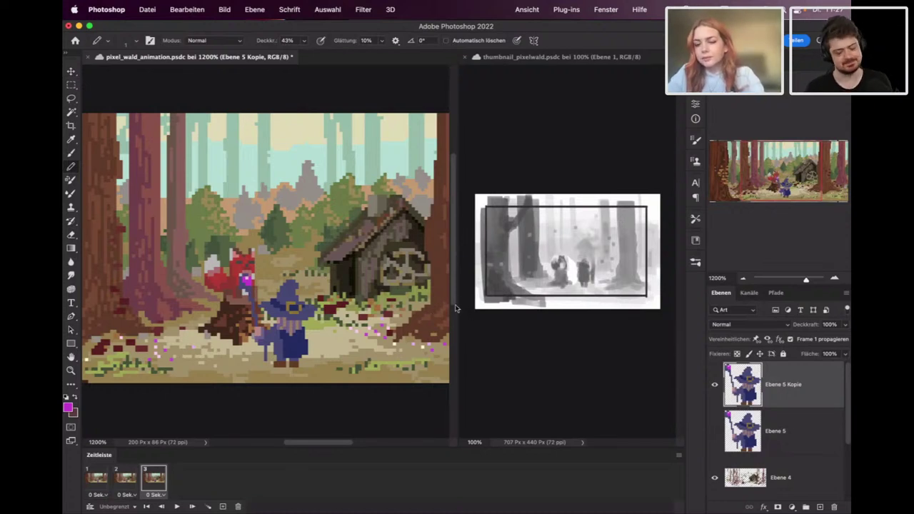
click(132, 478)
In frame 3, try a magenta glow around the staff's orb on new layer Ebene 6 with Linear abw. (Add.), and delete it.
click(154, 478)
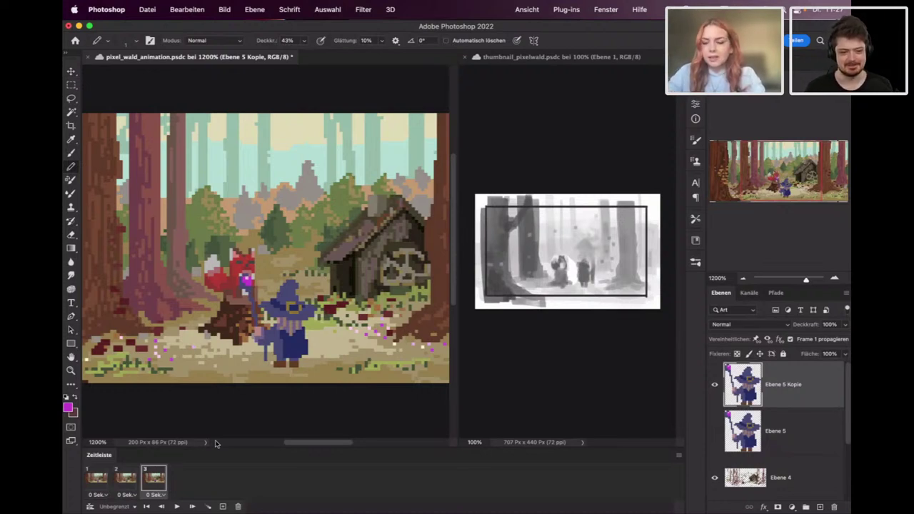
click(819, 507)
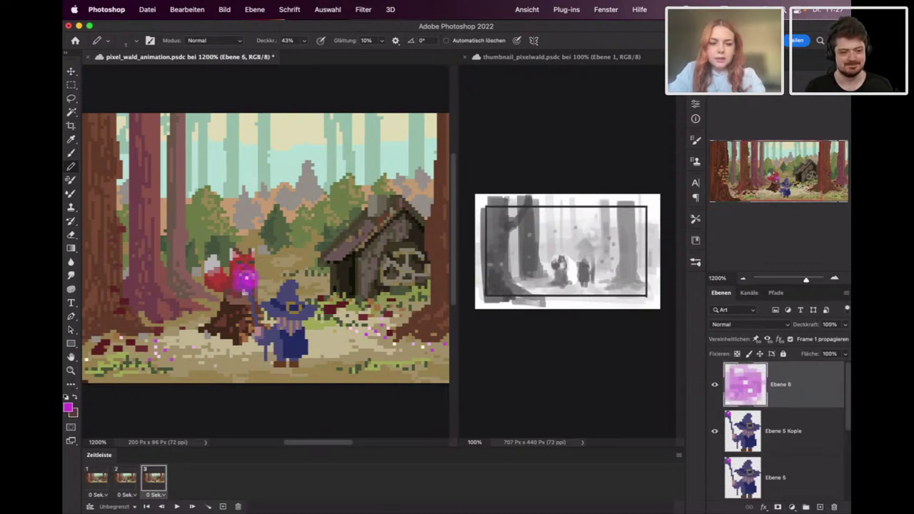
click(728, 325)
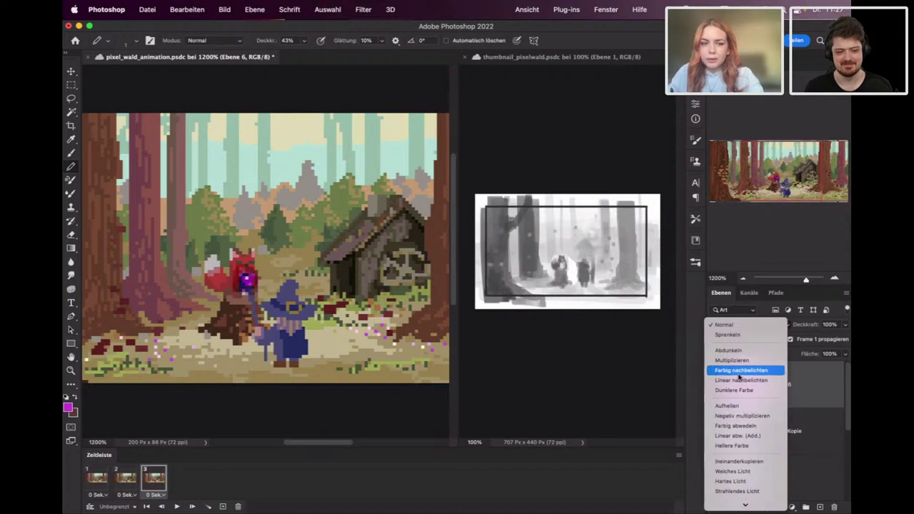
click(738, 436)
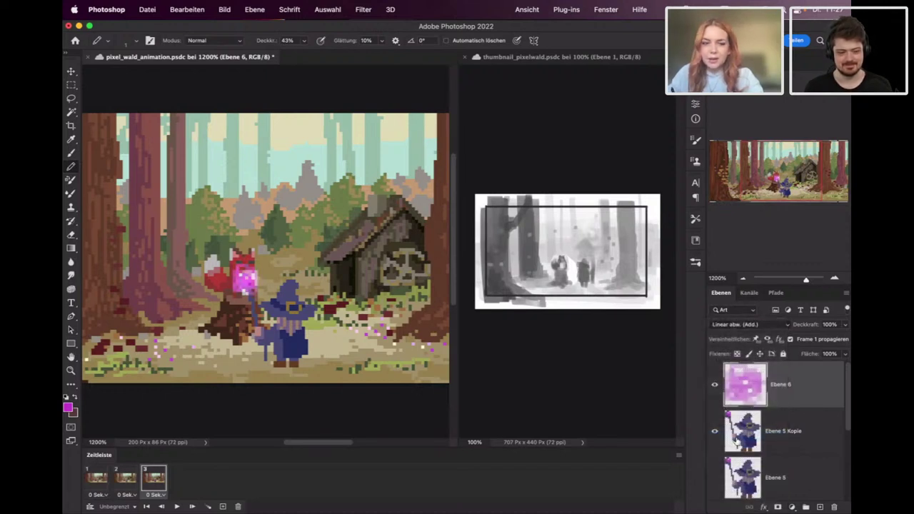
click(715, 386)
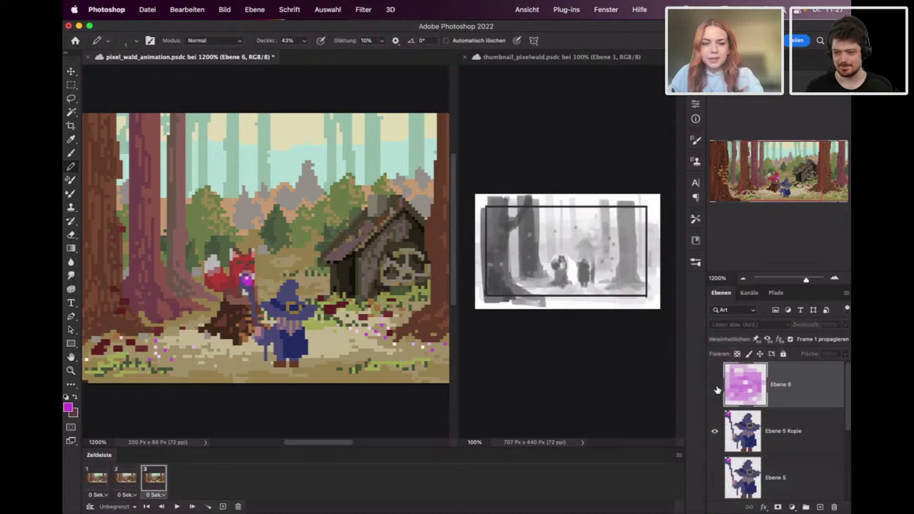
click(714, 386)
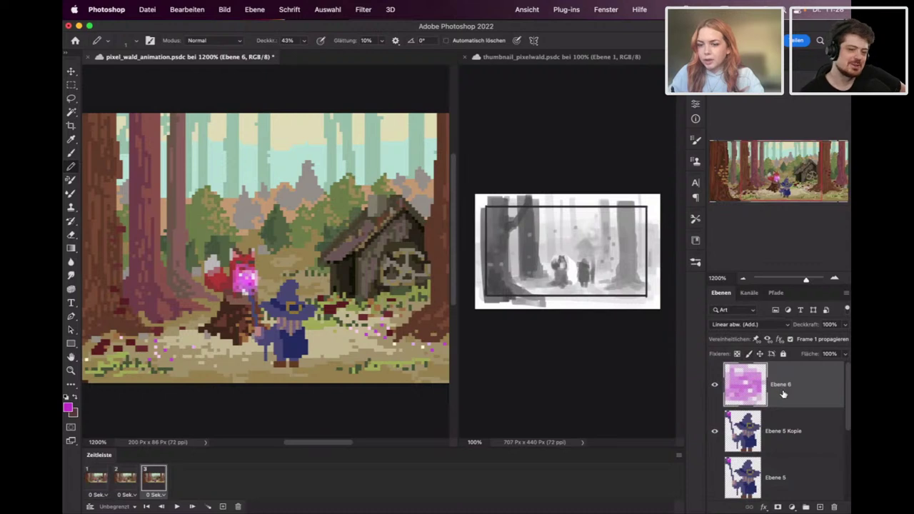
click(834, 505)
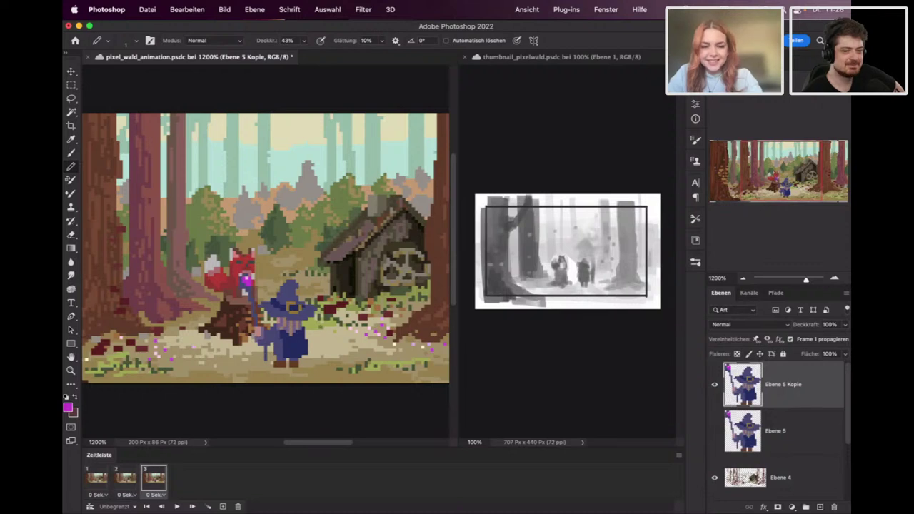
Close the thumbnail_pixelwald sketch, then in frame 2 duplicate the wizard layer Ebene 5 and hide the original.
click(129, 478)
click(146, 480)
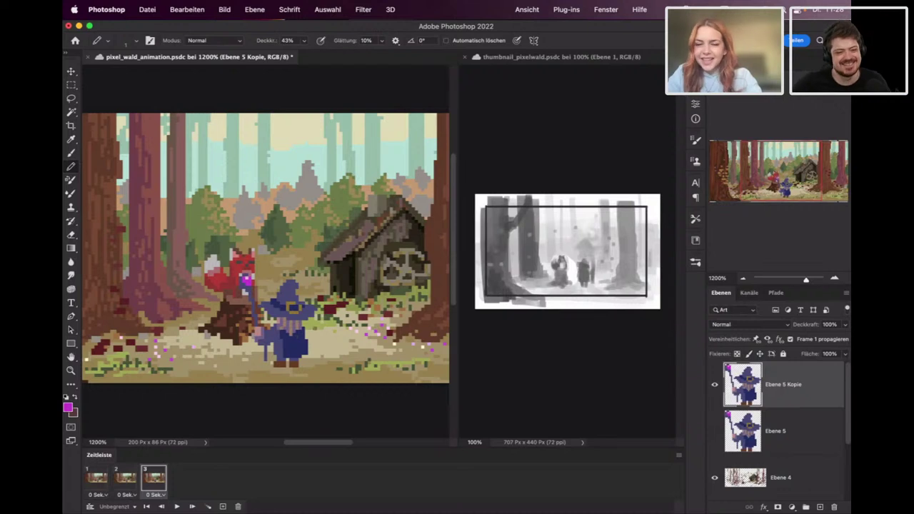
click(125, 483)
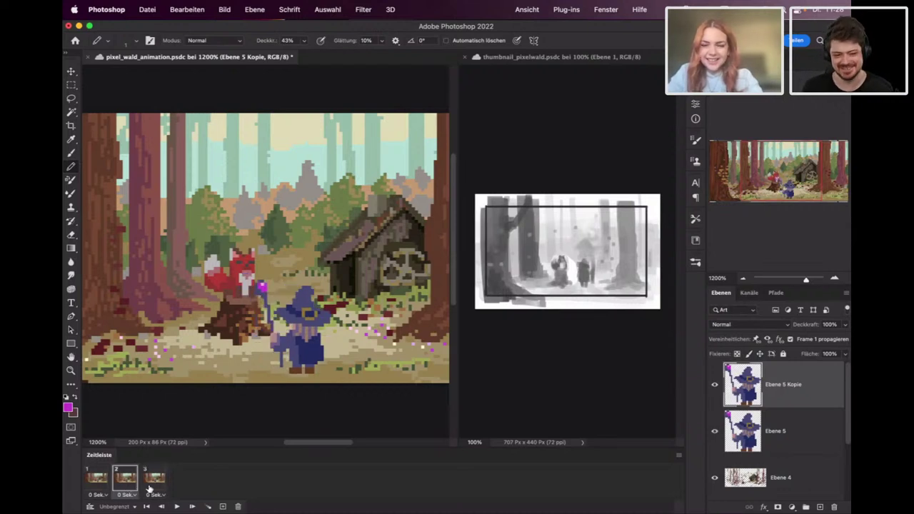
click(787, 445)
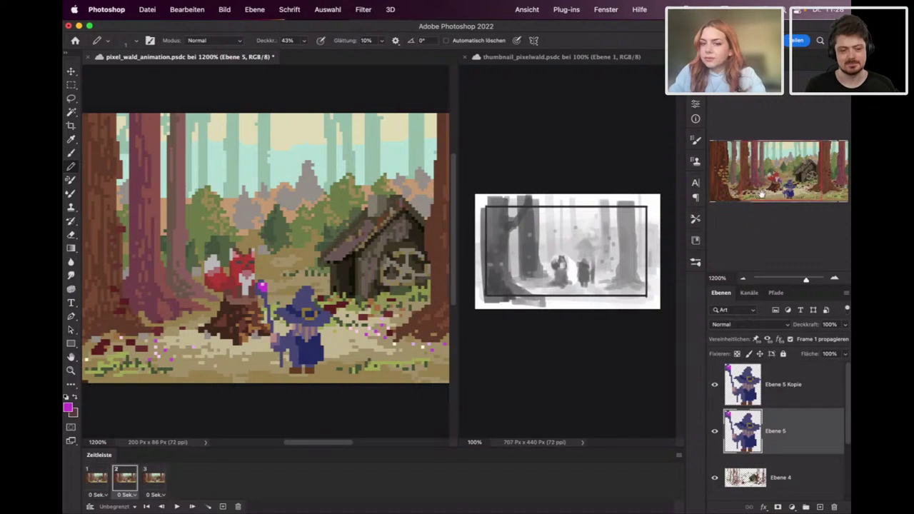
click(465, 58)
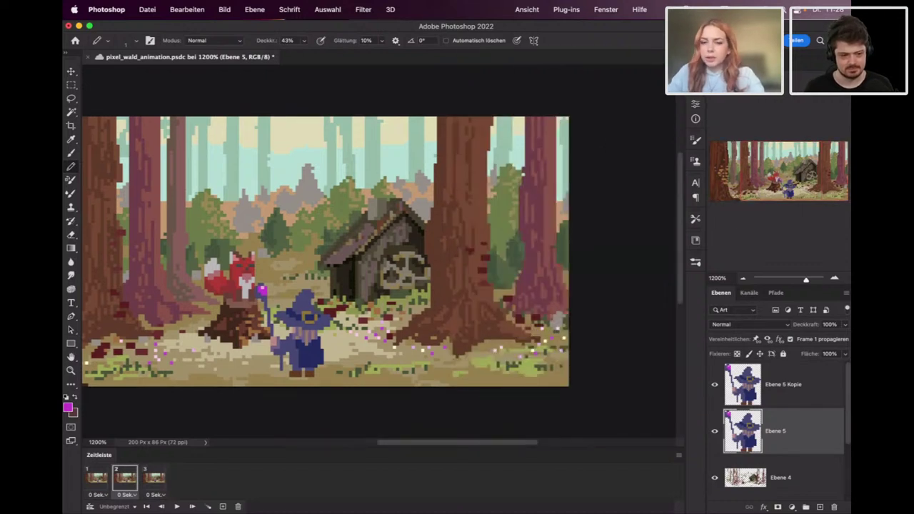
drag(428, 206, 453, 194)
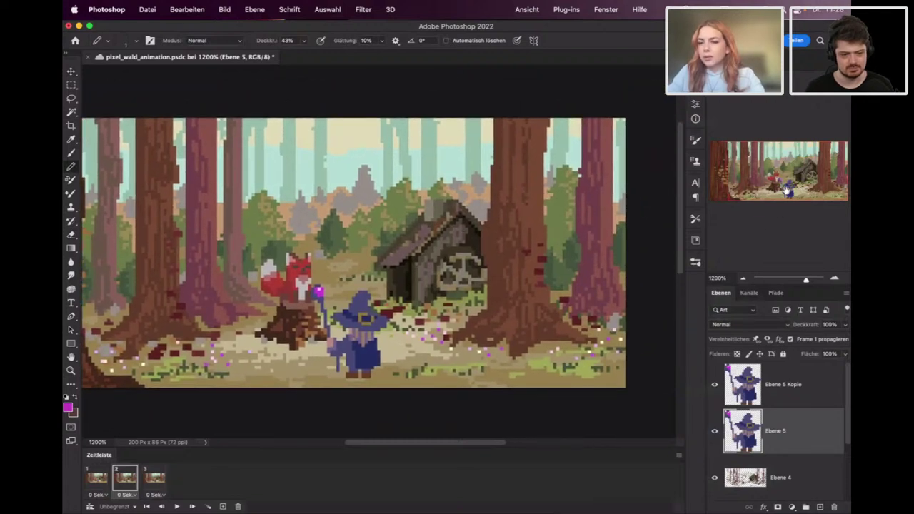
click(749, 177)
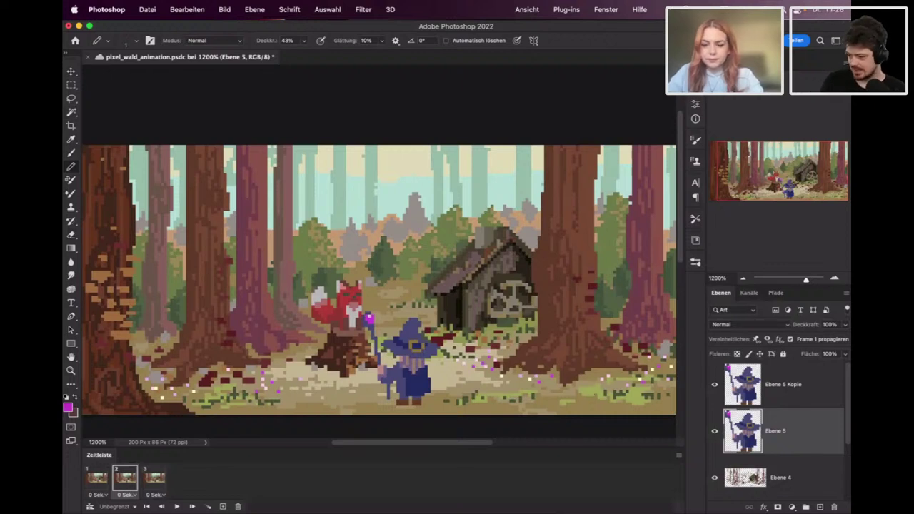
key(super+j)
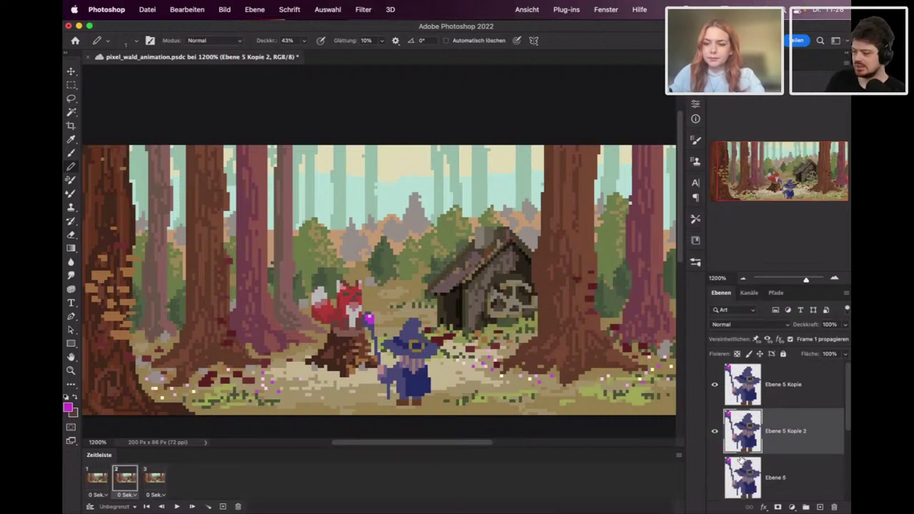
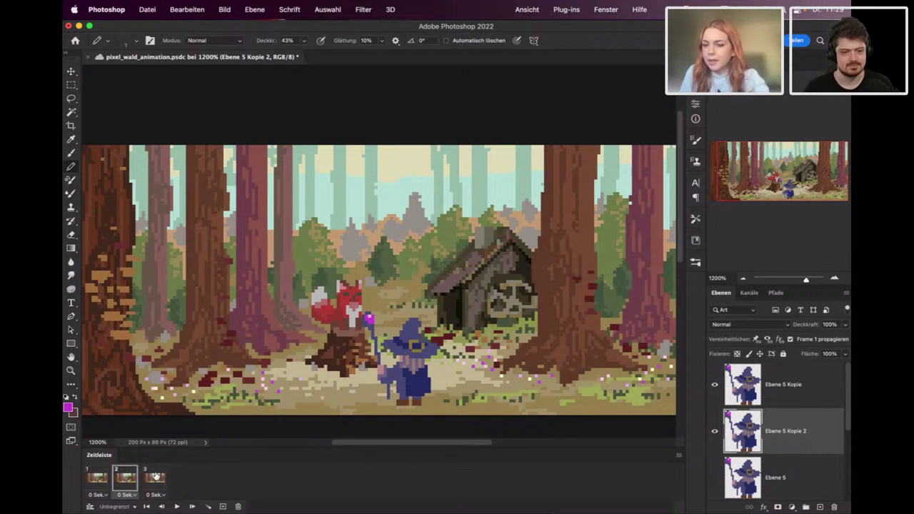
Hide Ebene 5 Kopie in frame 2 and Ebene 5 Kopie 2 in frame 3, and compare both frames.
click(155, 476)
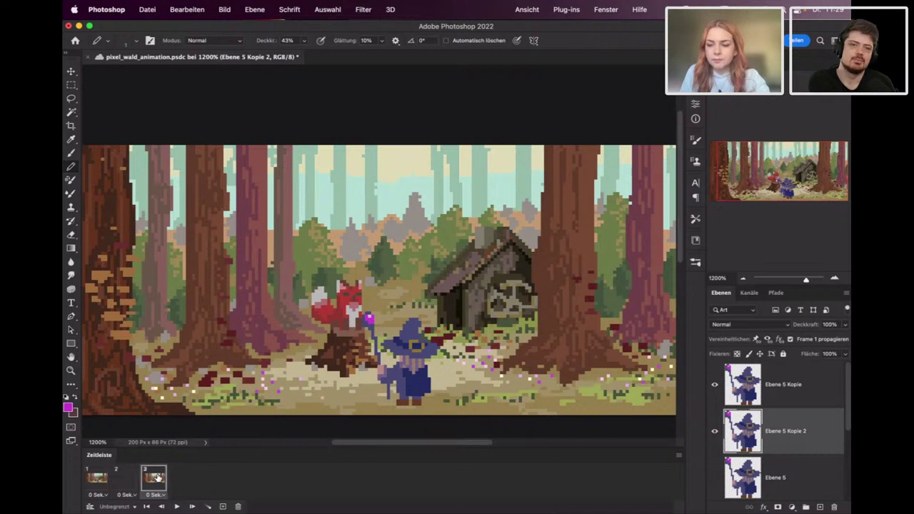
click(129, 480)
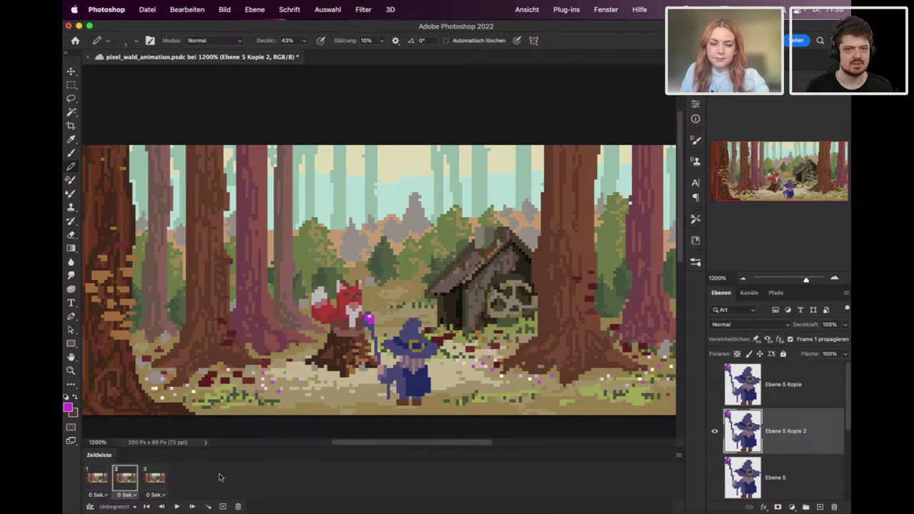
click(156, 477)
click(714, 430)
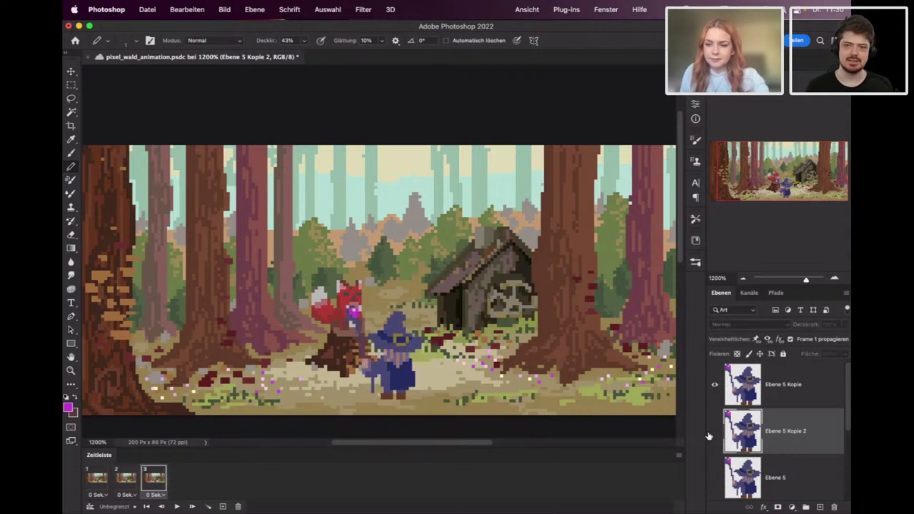
click(126, 478)
click(151, 479)
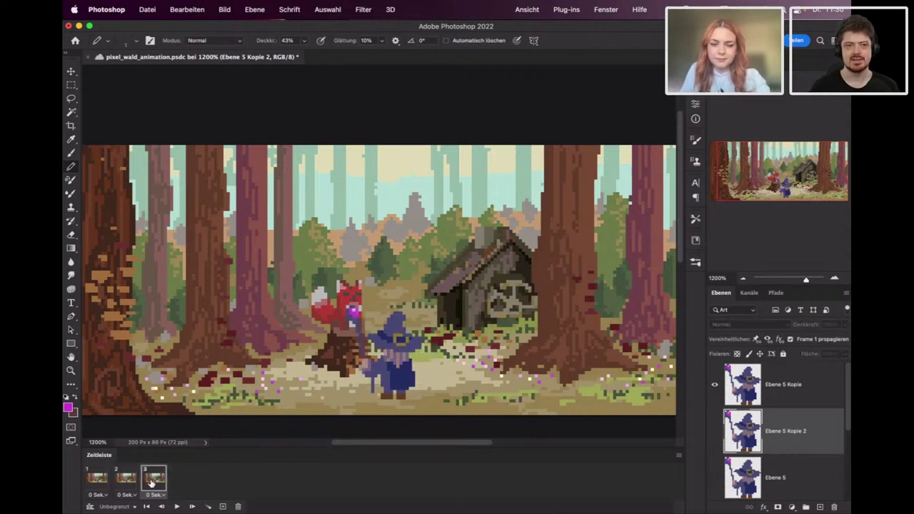
click(123, 483)
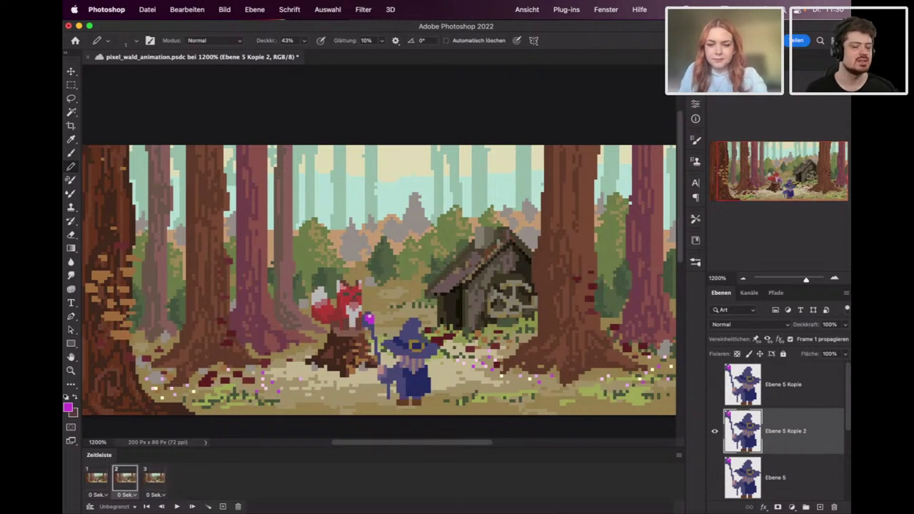
On Ebene 5 Kopie 2 in frame 2, erase one of the wizard's feet and shift the remaining foot toward the fox.
key(e)
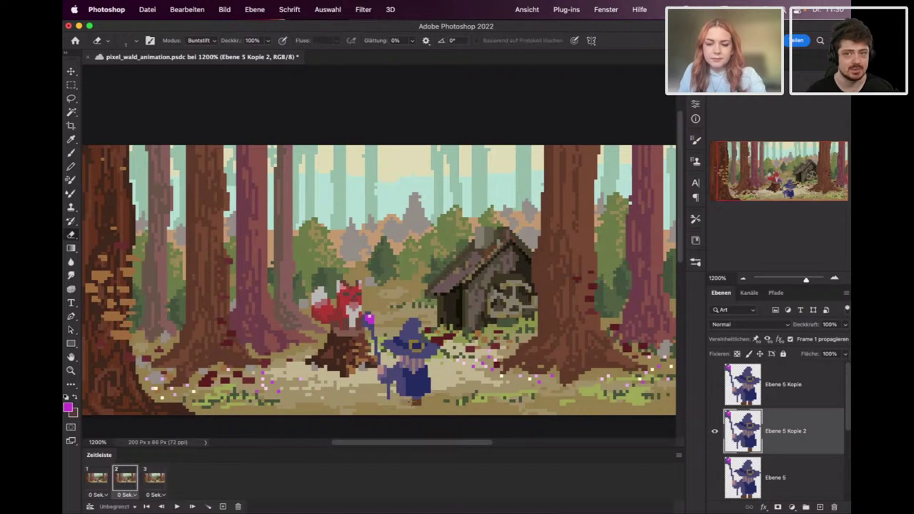
key(m)
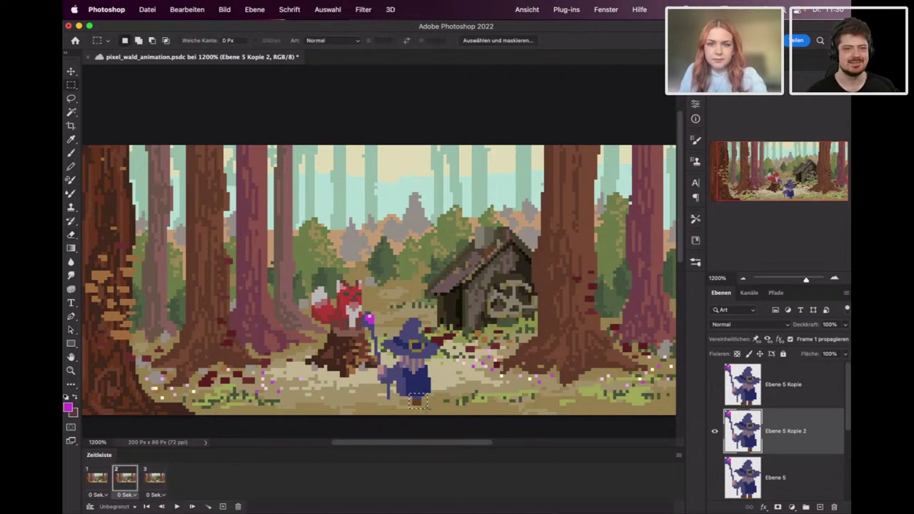
mouse_move(432, 403)
mouse_down()
mouse_move(421, 414)
mouse_move(415, 403)
mouse_up()
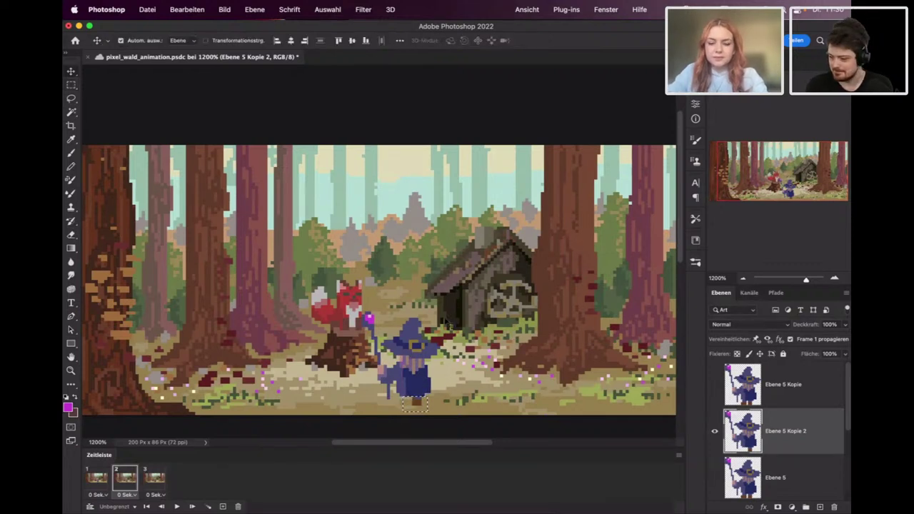
key(v)
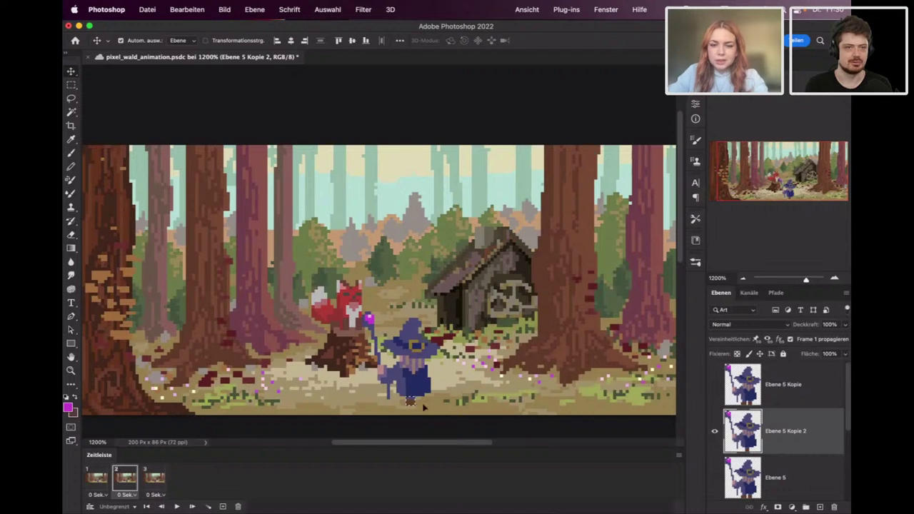
key(super+d)
Set the Pencil's opacity to 100%, paint a raised brown rear foot below the wizard's blue robe, and compare frames 2 and 3.
key(b)
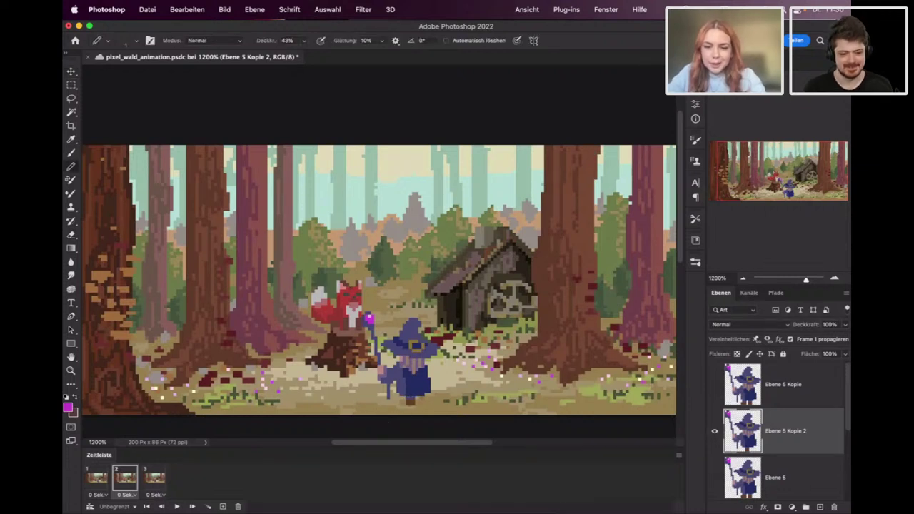
alt+click(408, 392)
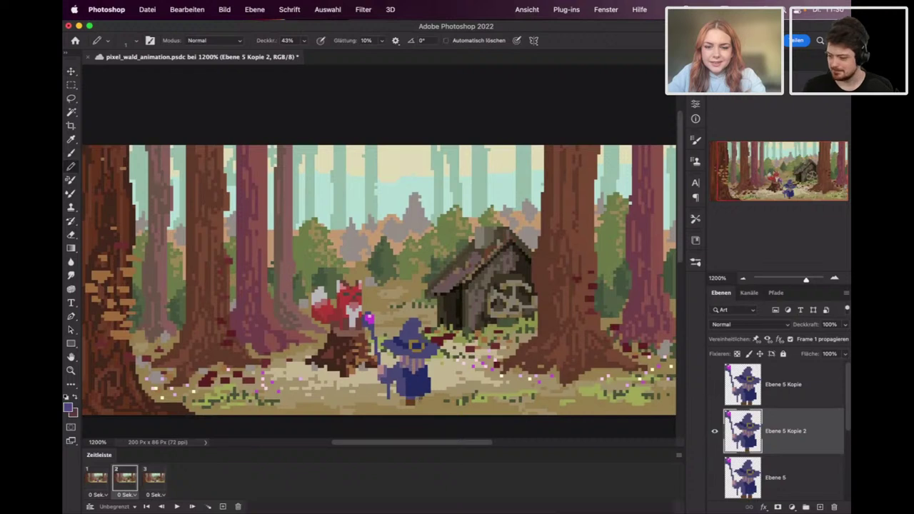
click(304, 40)
drag(350, 56, 332, 54)
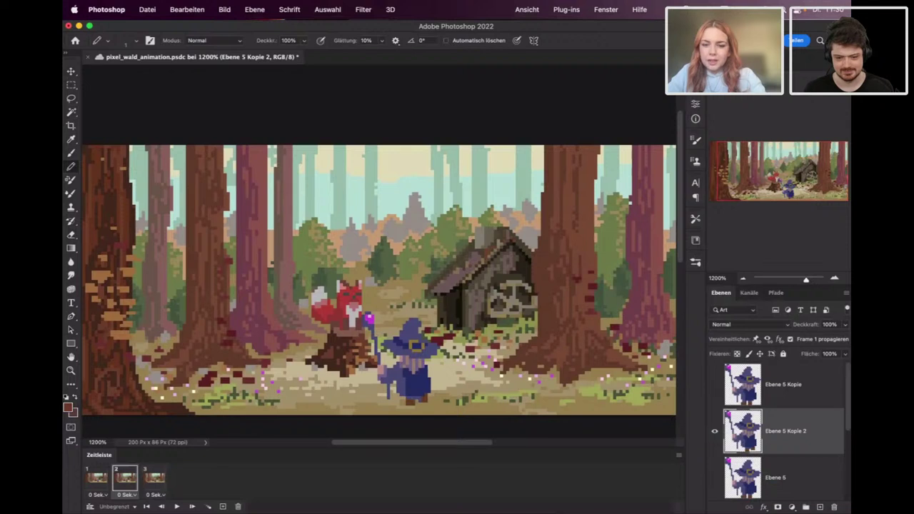
alt+click(412, 394)
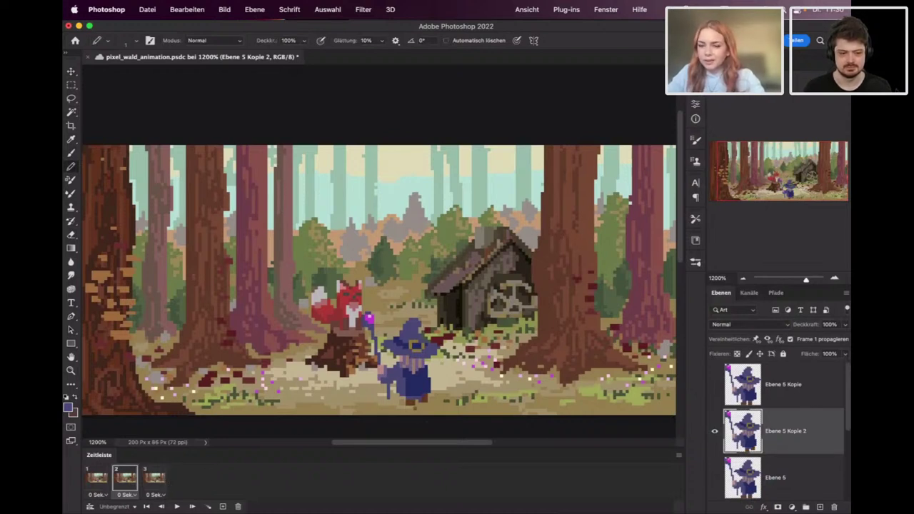
click(152, 478)
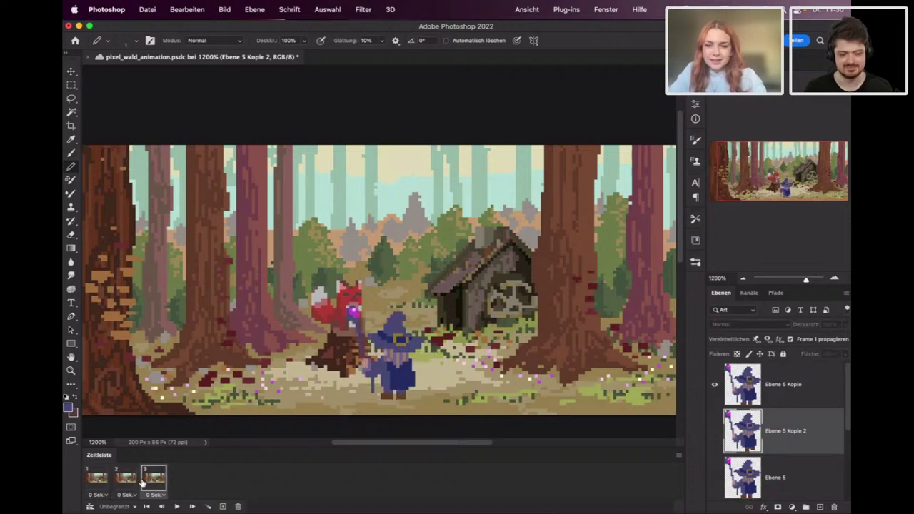
click(134, 481)
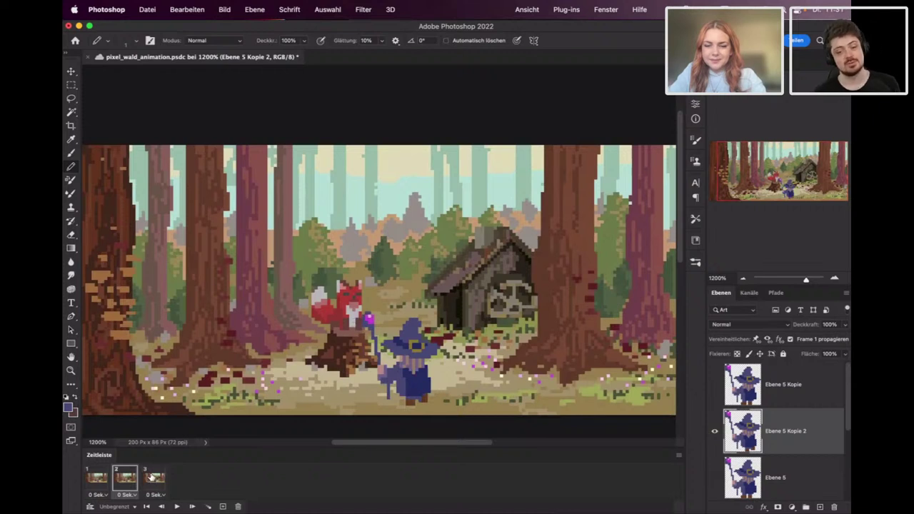
In frame 3, move the wizard on Ebene 5 Kopie away from the fox until it lines up with frame 2, comparing both frames.
click(153, 476)
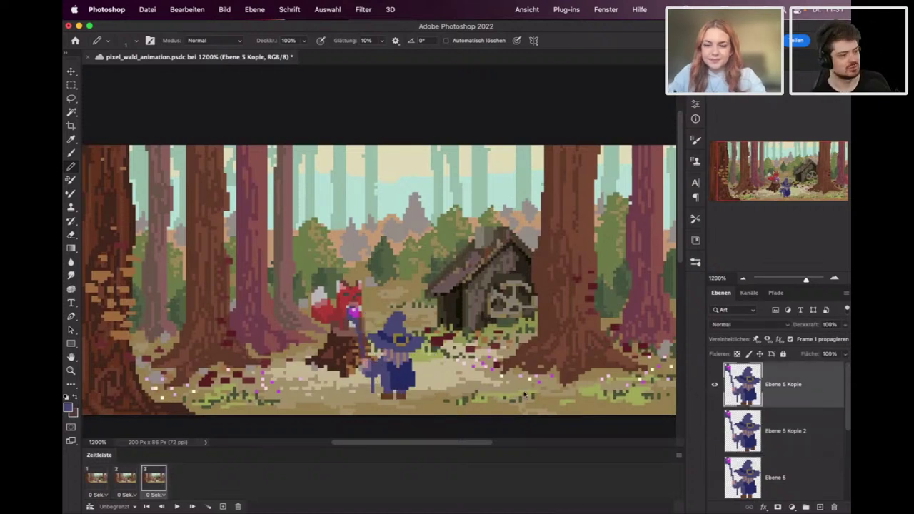
key(v)
drag(394, 357, 418, 357)
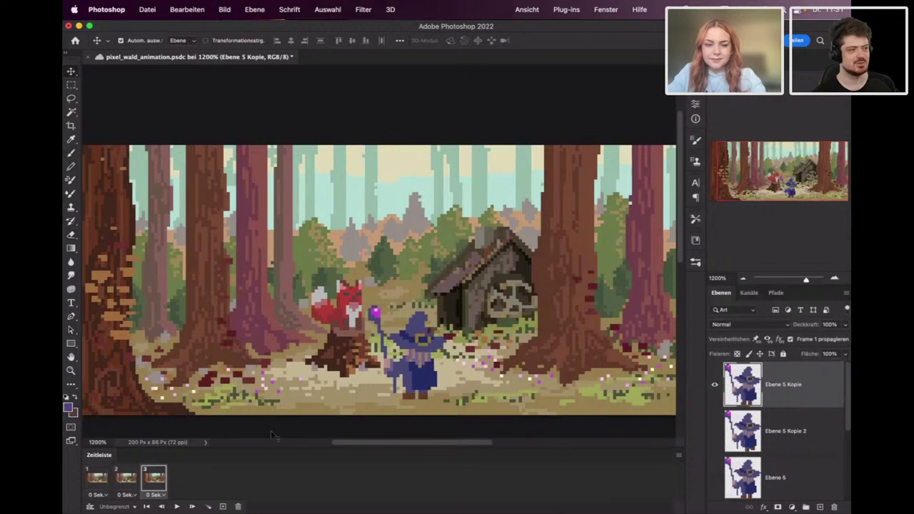
click(126, 479)
click(153, 477)
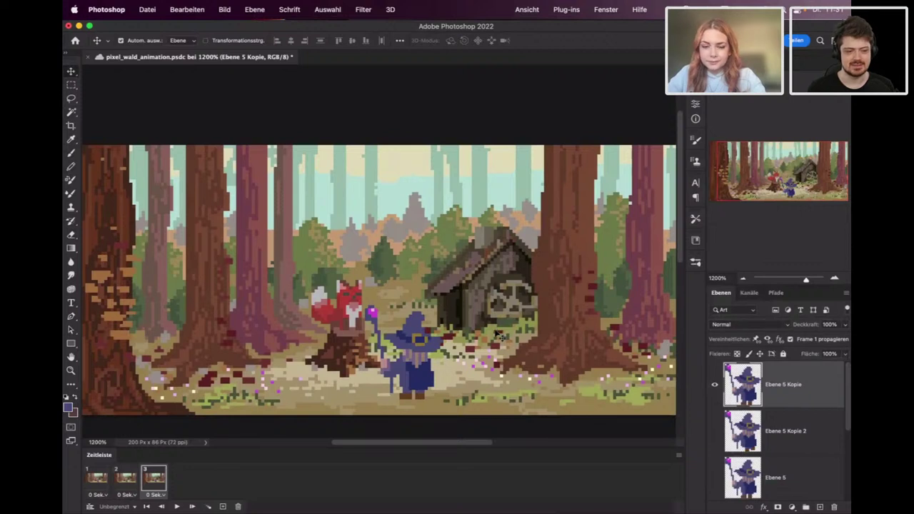
click(129, 478)
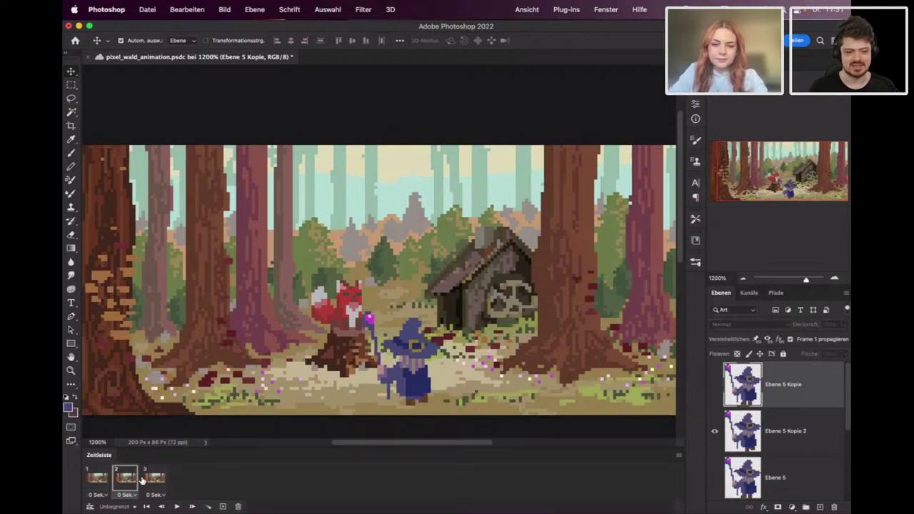
click(145, 478)
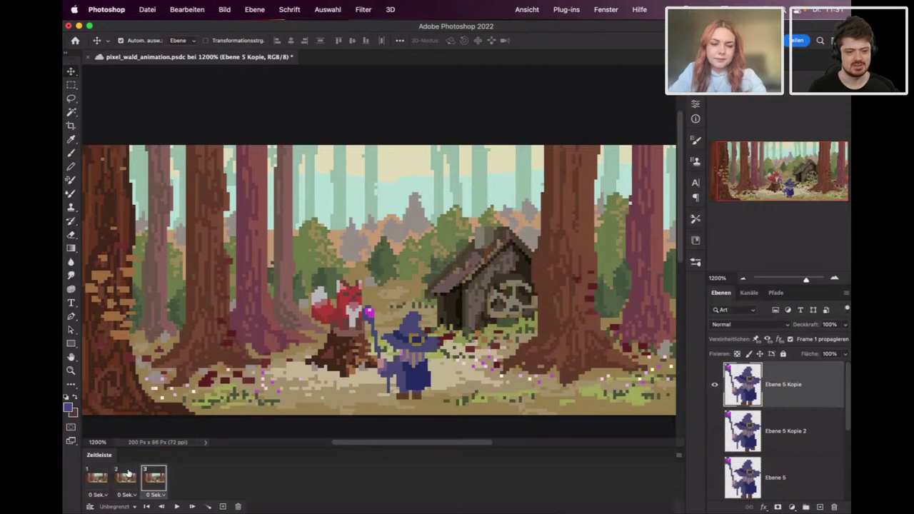
click(128, 475)
click(146, 480)
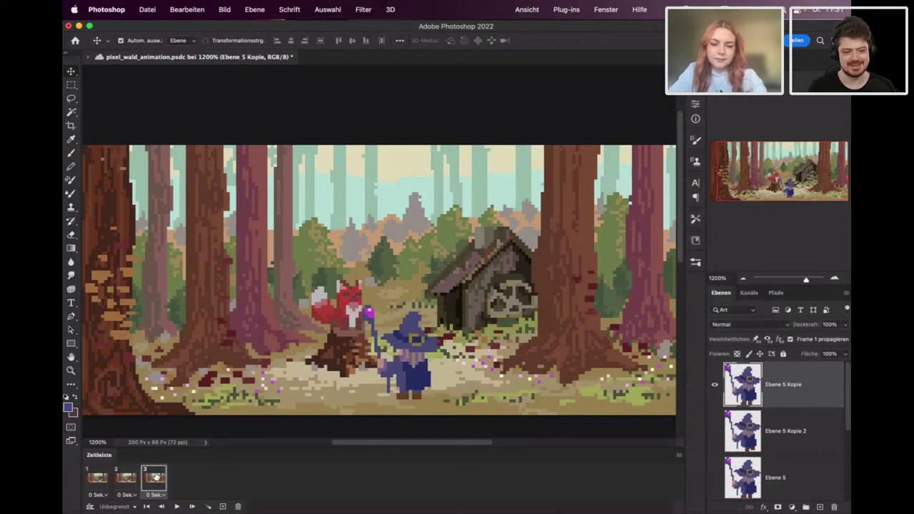
click(129, 477)
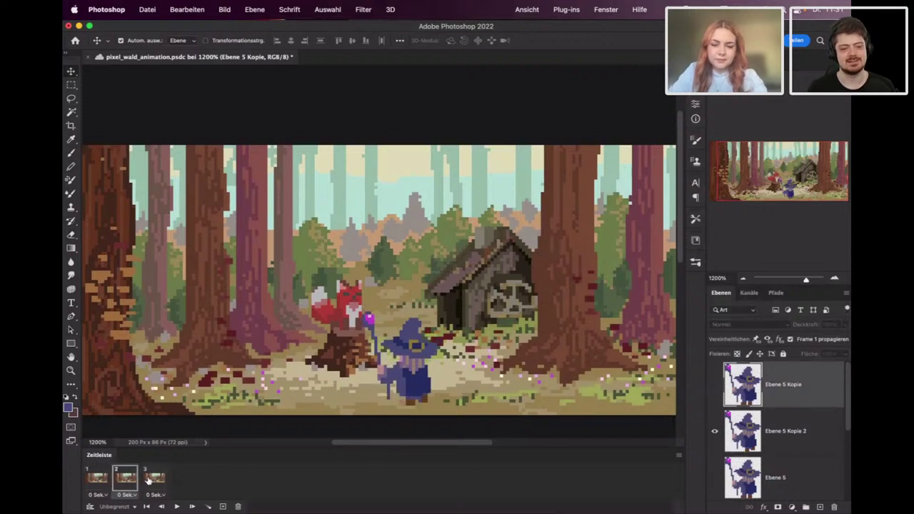
click(153, 478)
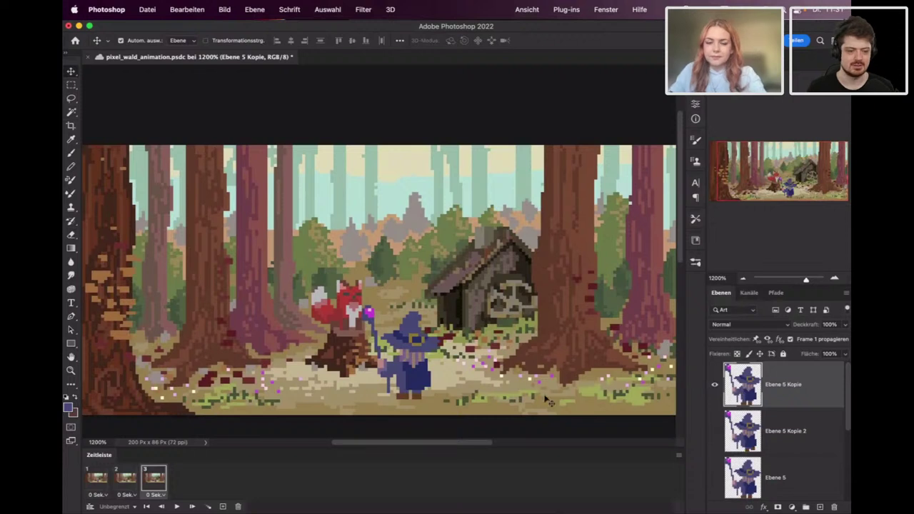
On Ebene 5 Kopie in frame 3, erase the wizard's feet and redraw them spread apart below the robe in blue and brown.
key(b)
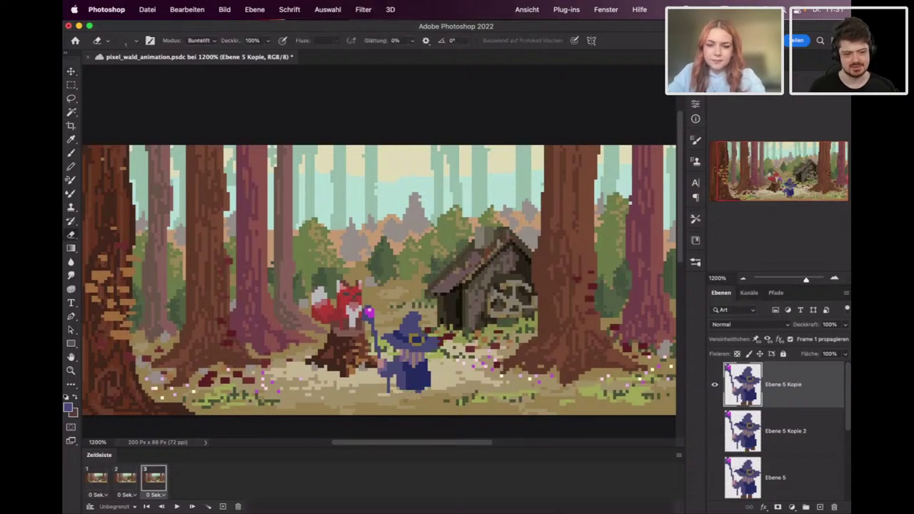
key(shift+b)
click(407, 377)
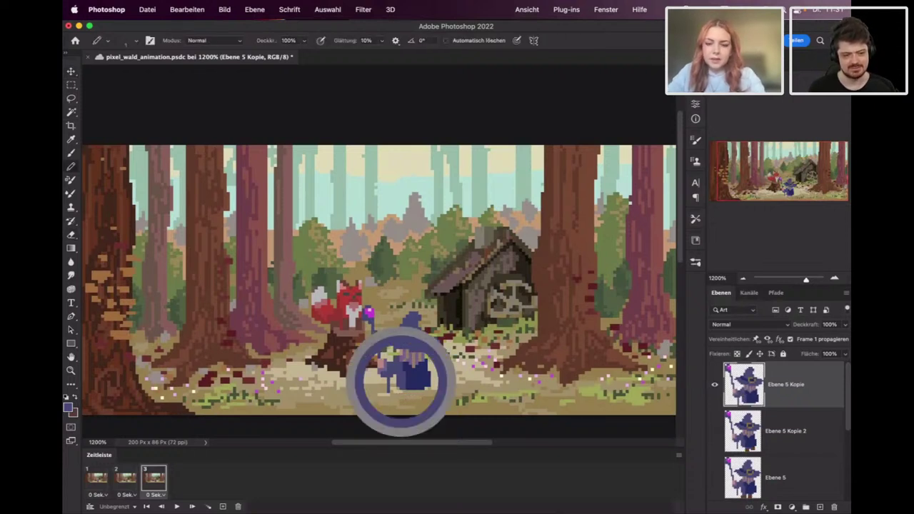
mouse_move(417, 392)
mouse_down()
mouse_move(428, 392)
mouse_move(417, 394)
mouse_up()
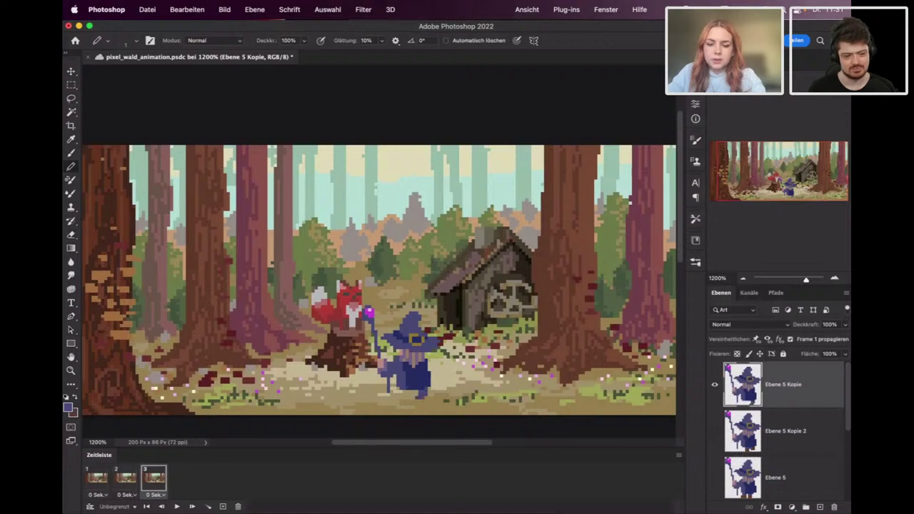
drag(394, 390, 400, 396)
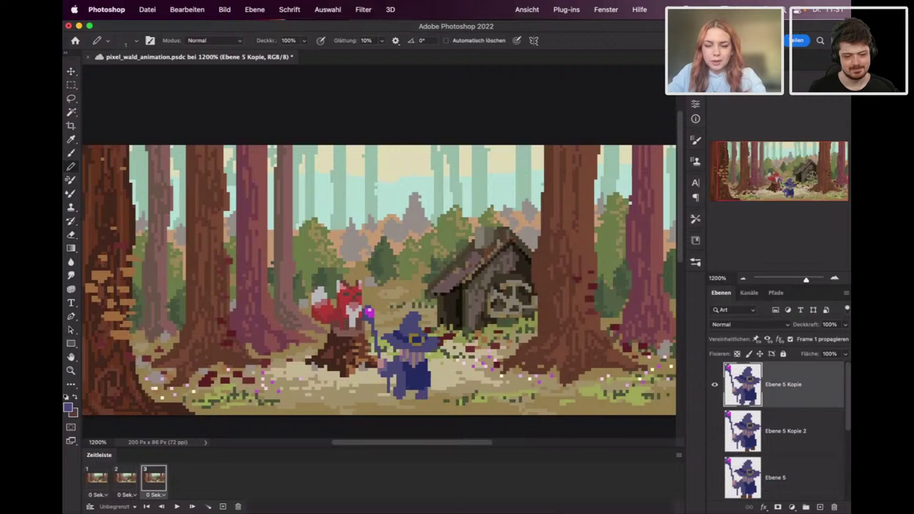
click(129, 479)
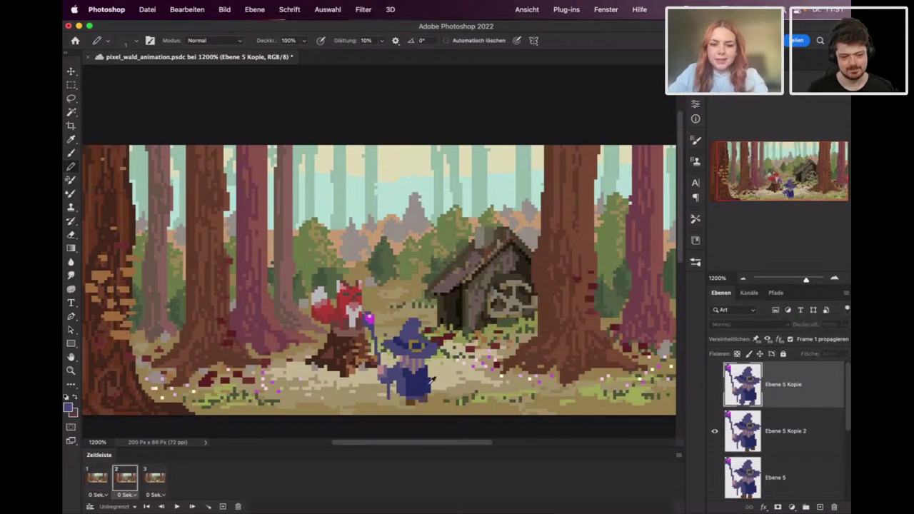
click(154, 477)
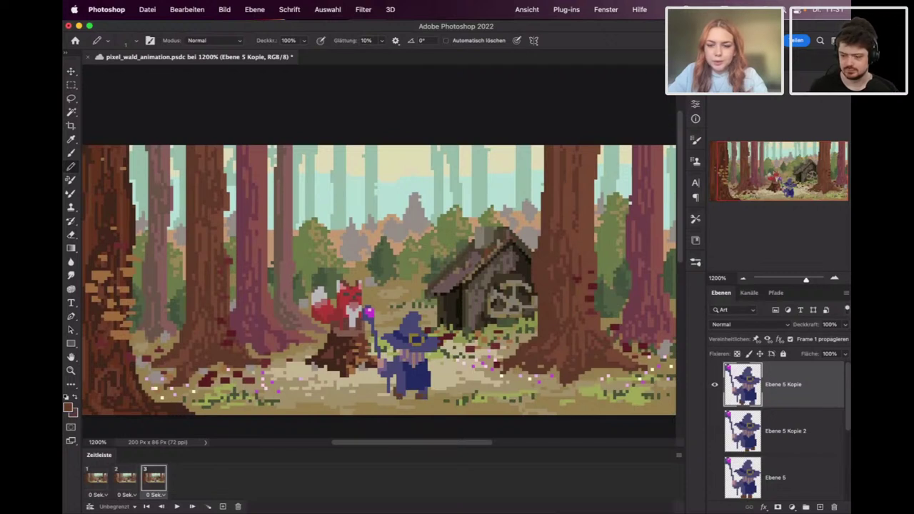
Alternate between frames 2 and 3 to check the wizard's foot movement.
click(128, 481)
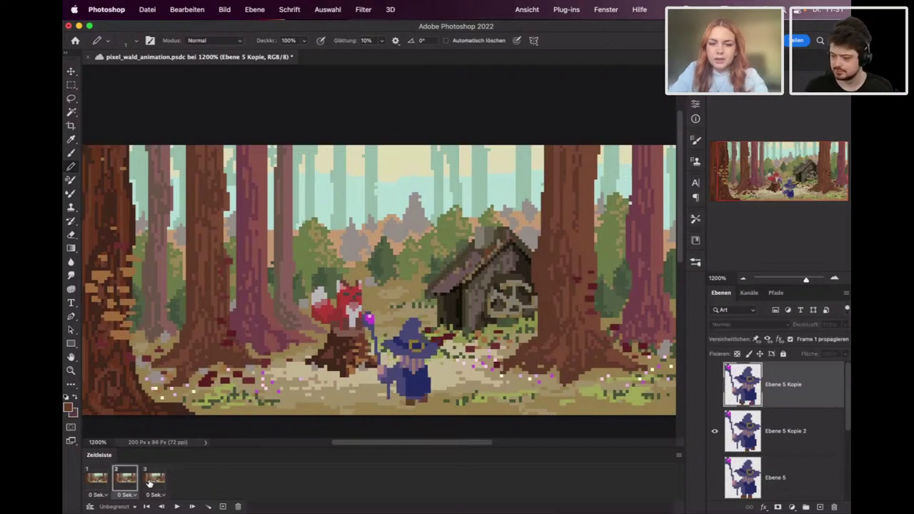
click(149, 484)
click(129, 484)
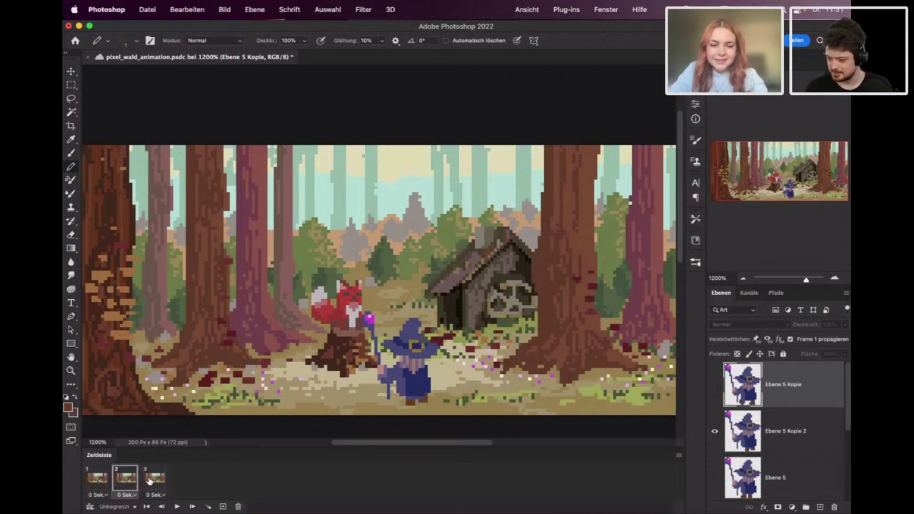
click(154, 482)
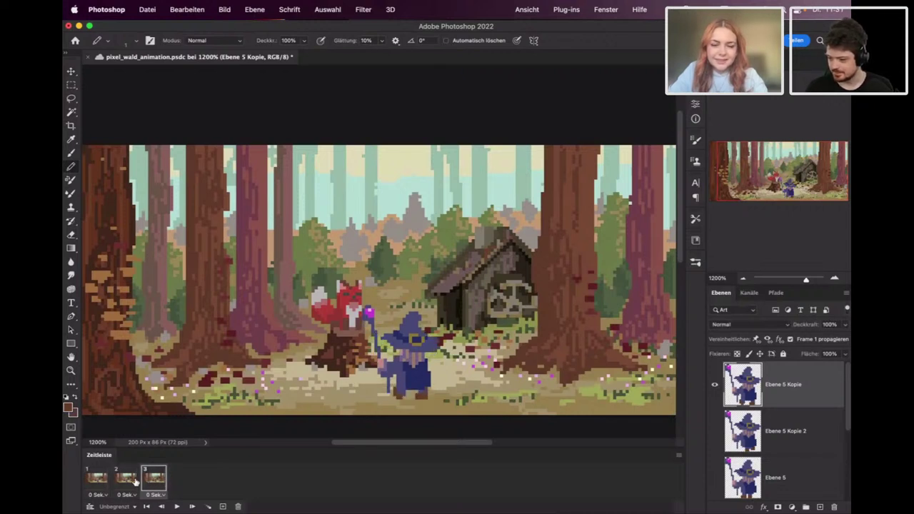
click(129, 482)
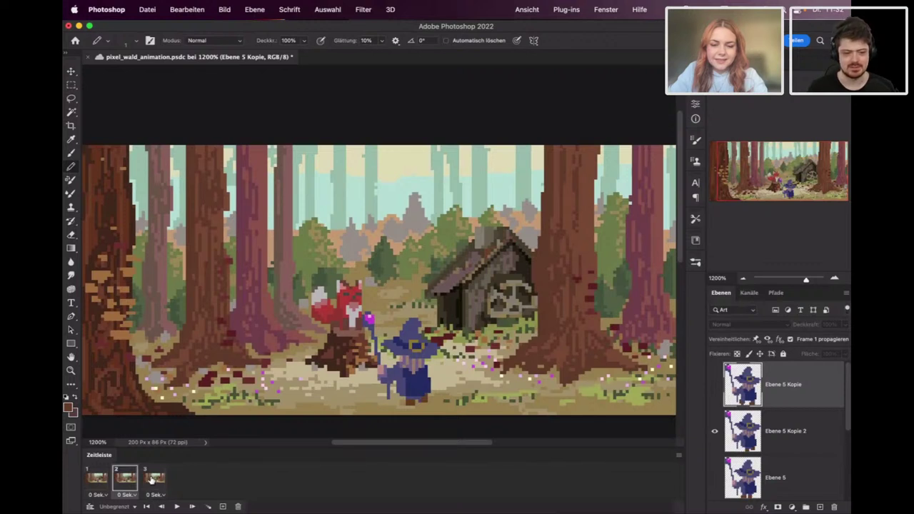
click(150, 481)
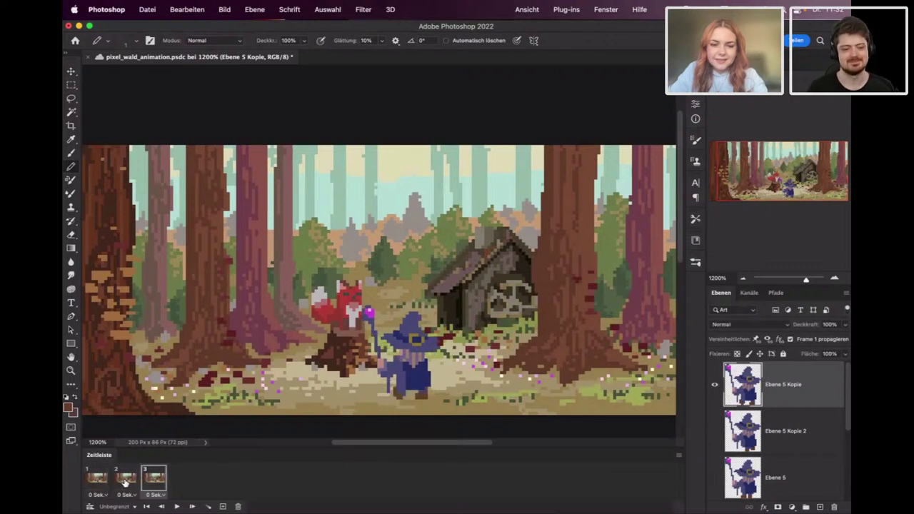
click(127, 482)
Nudge the frame 3 wizard slightly toward the fox and compare its position with frame 2.
click(151, 481)
key(v)
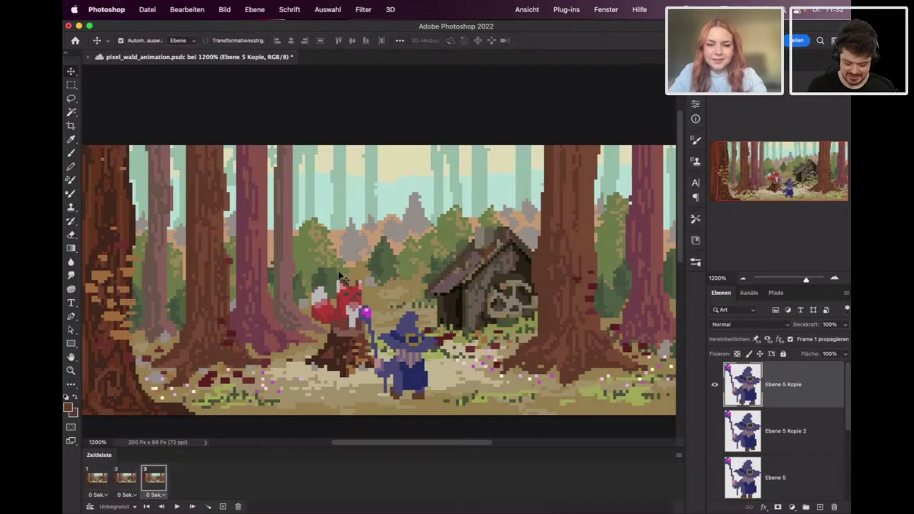
click(127, 483)
click(148, 484)
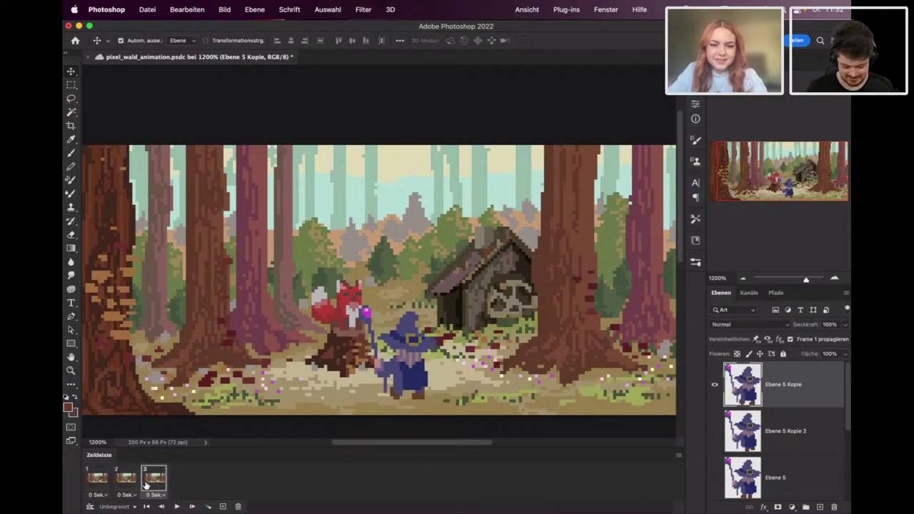
click(129, 481)
click(145, 482)
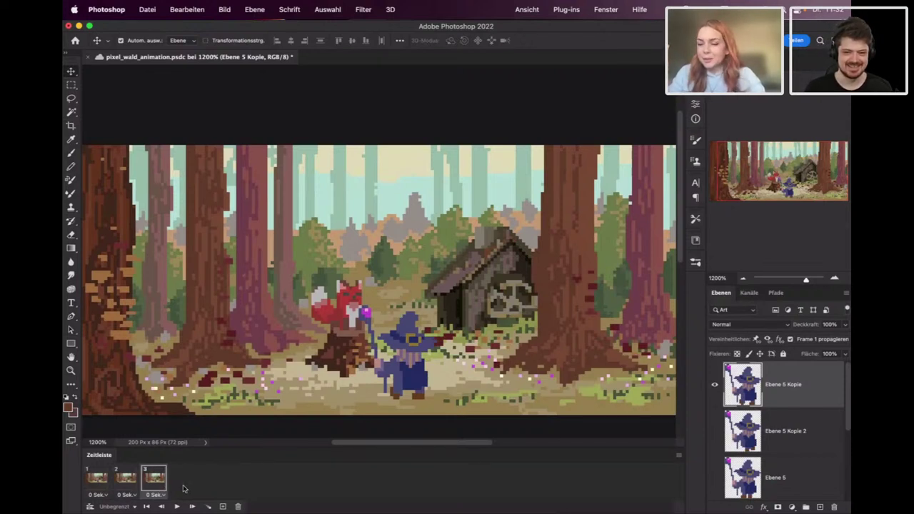
click(126, 479)
click(155, 483)
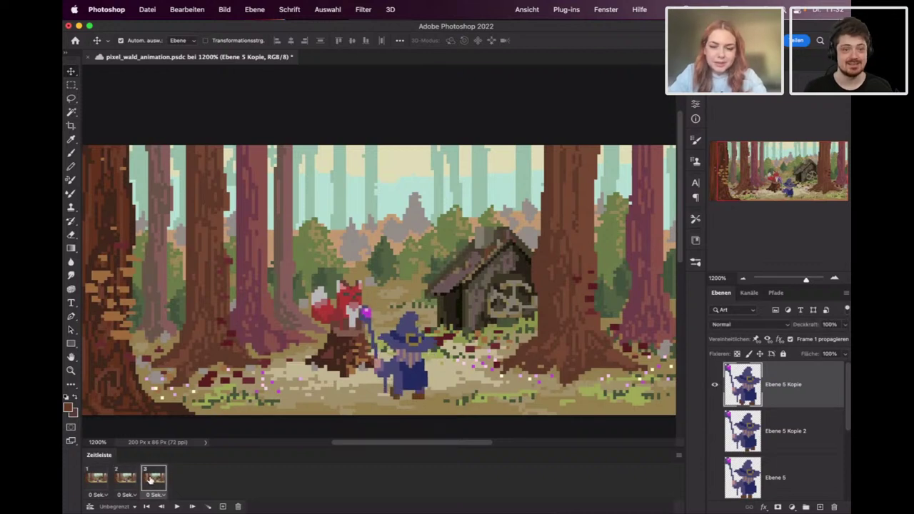
Add a fourth frame, duplicate Ebene 5 Kopie, hide the original in this frame, and nudge the copy toward the fox.
click(223, 506)
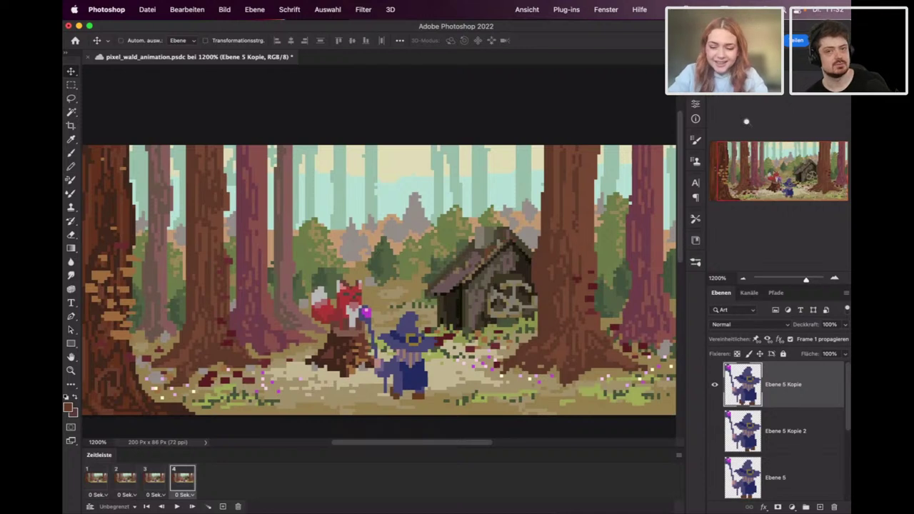
key(super+j)
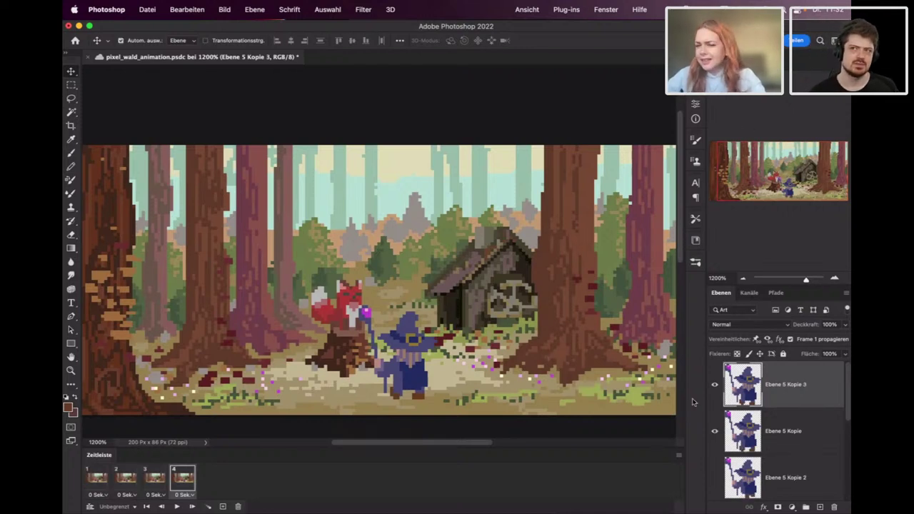
click(714, 432)
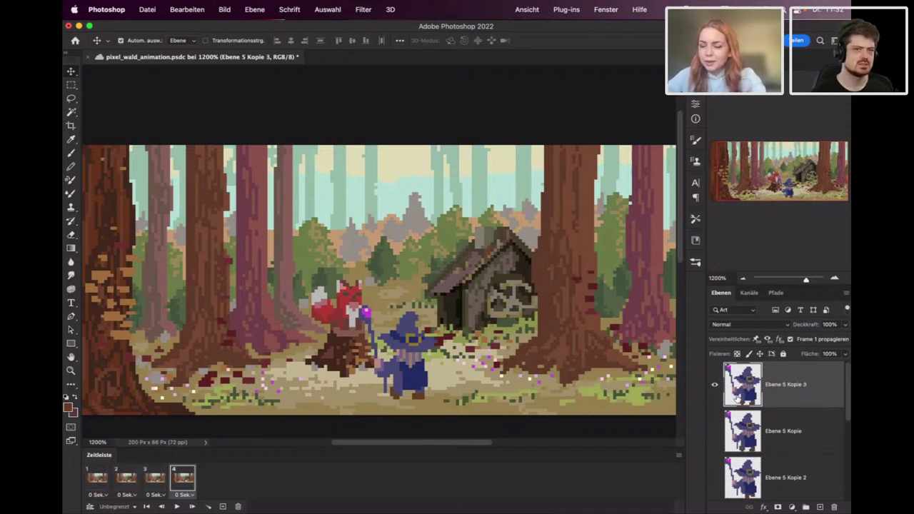
key(Left)
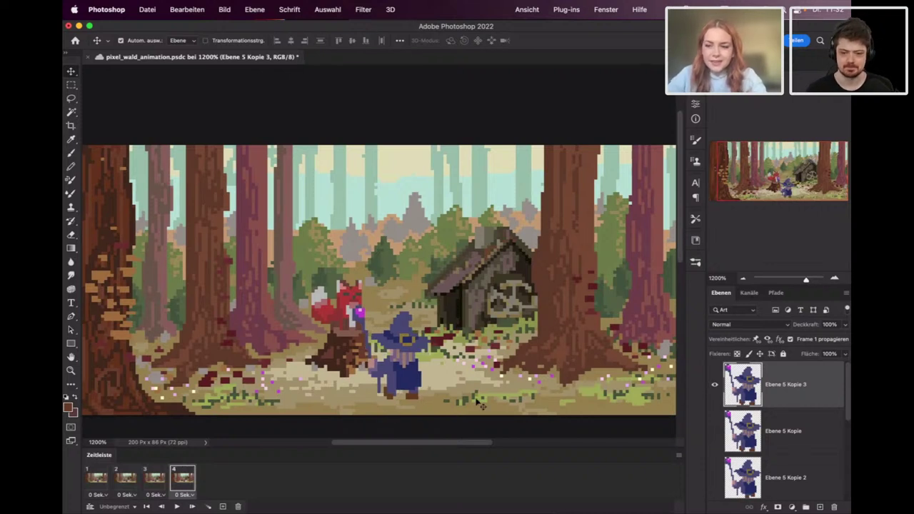
On Ebene 5 Kopie 3, erase the wizard's front foot and move the rear foot forward and slightly down.
key(b)
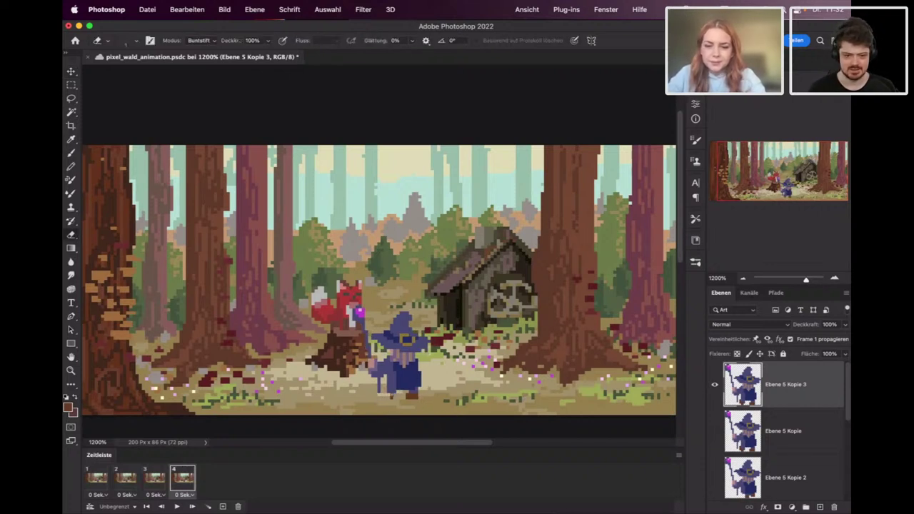
click(394, 392)
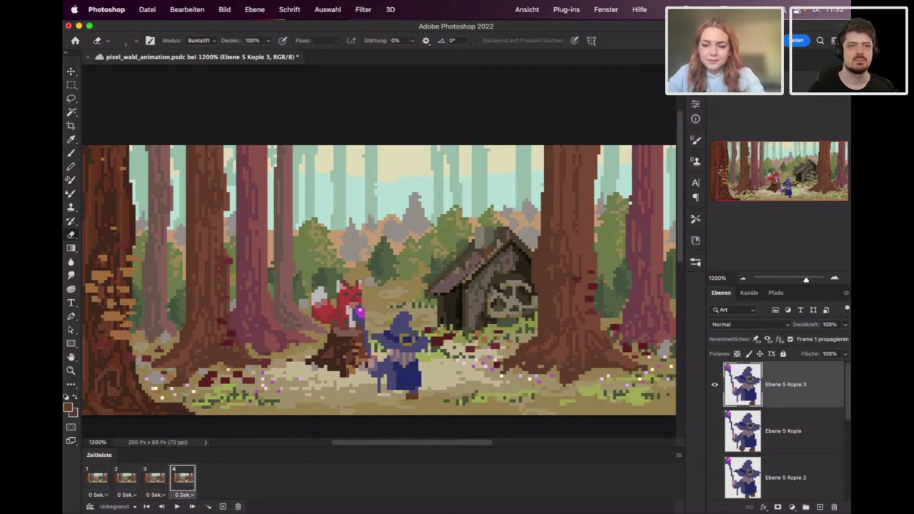
key(m)
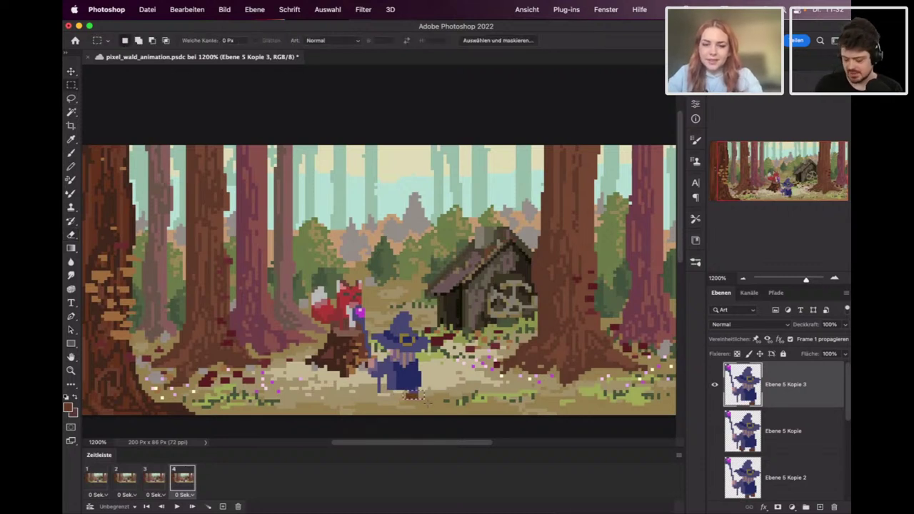
mouse_move(402, 389)
mouse_down()
mouse_move(426, 402)
mouse_move(403, 399)
mouse_up()
key(v)
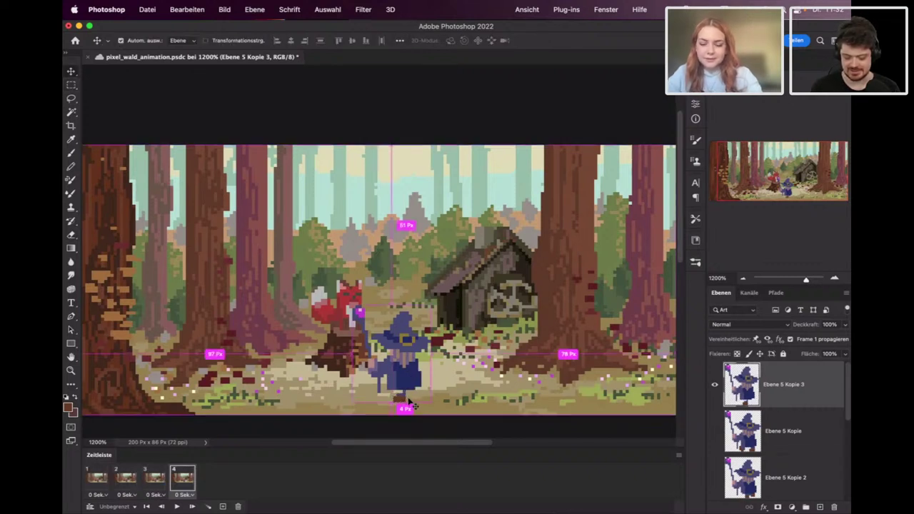
Touch up the robe's hem above the moved foot with the sampled robe blue, and compare frames 3 and 4.
key(b)
alt+click(399, 391)
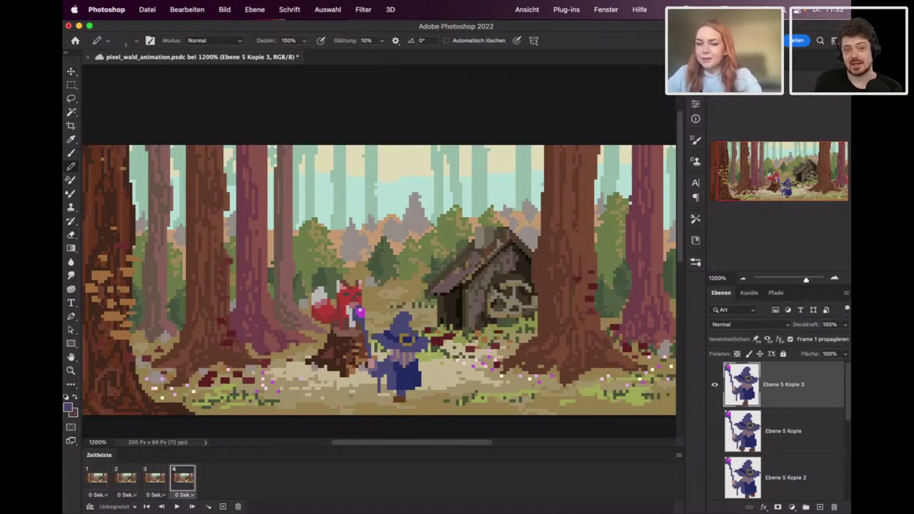
click(154, 478)
click(176, 479)
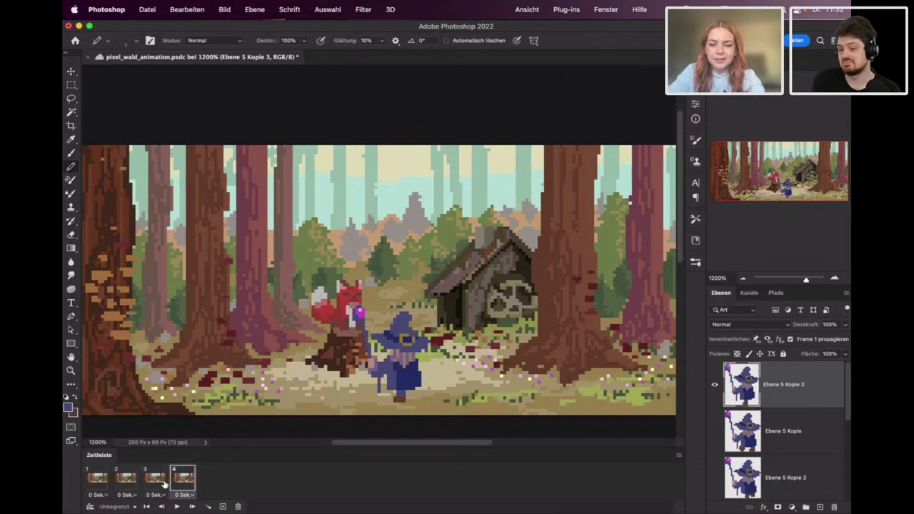
click(159, 479)
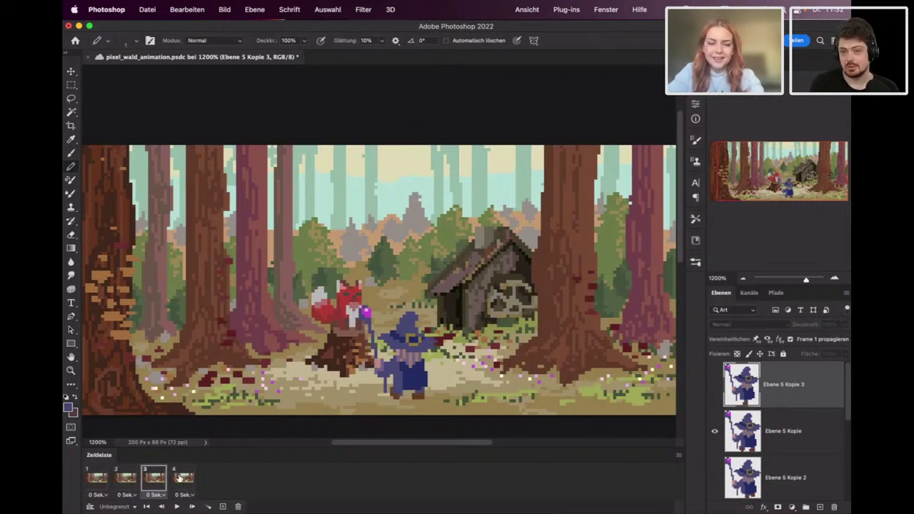
click(180, 478)
click(158, 480)
click(175, 483)
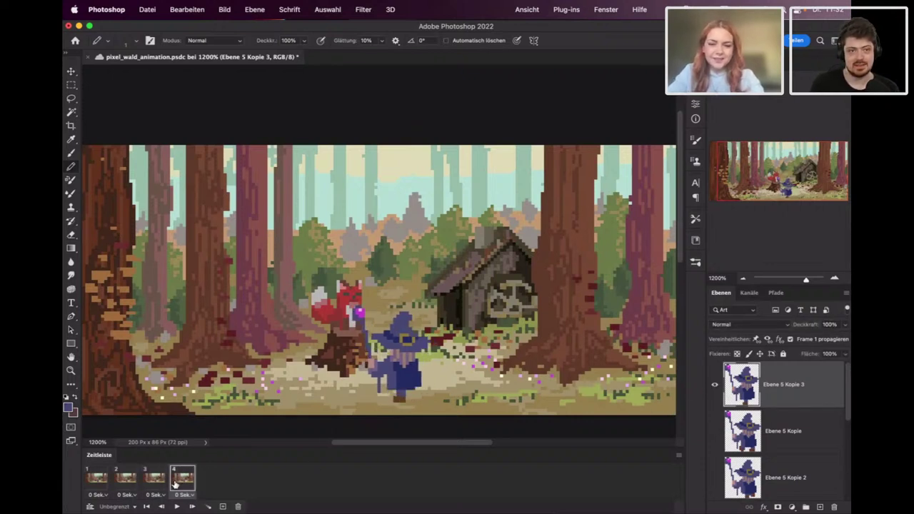
Hide Ebene 5 Kopie 3 in frame 2 and check the wizard in frames 3 and 4.
click(122, 477)
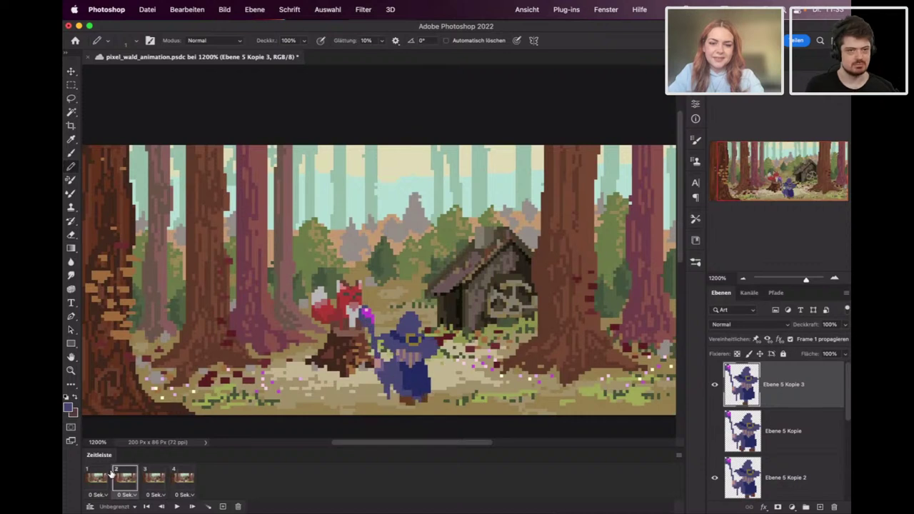
click(713, 384)
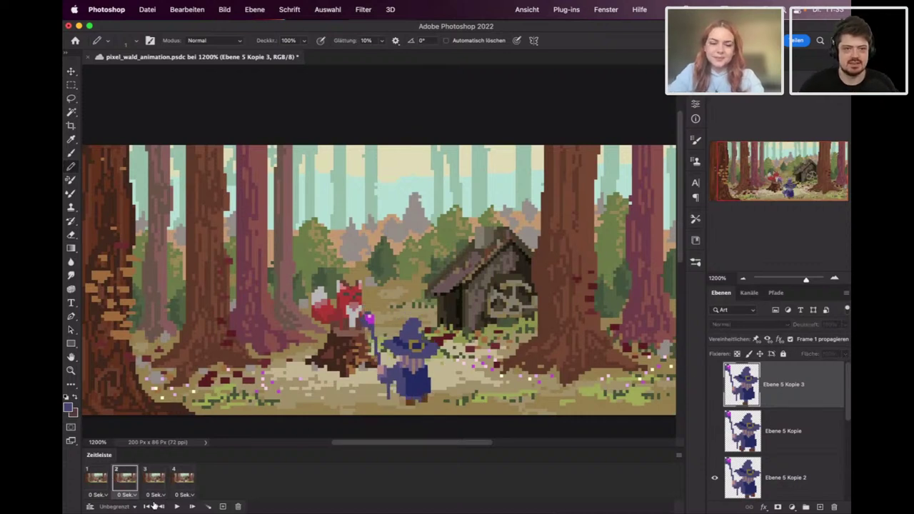
click(155, 478)
click(183, 481)
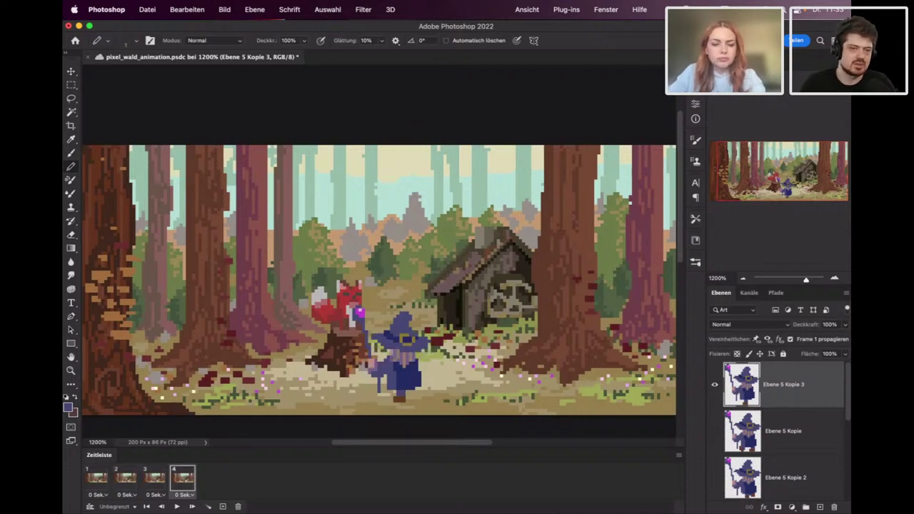
Set the foreground colour to the boot brown, touch up the wizard's foot in frame 4, and compare it with frame 3.
click(69, 407)
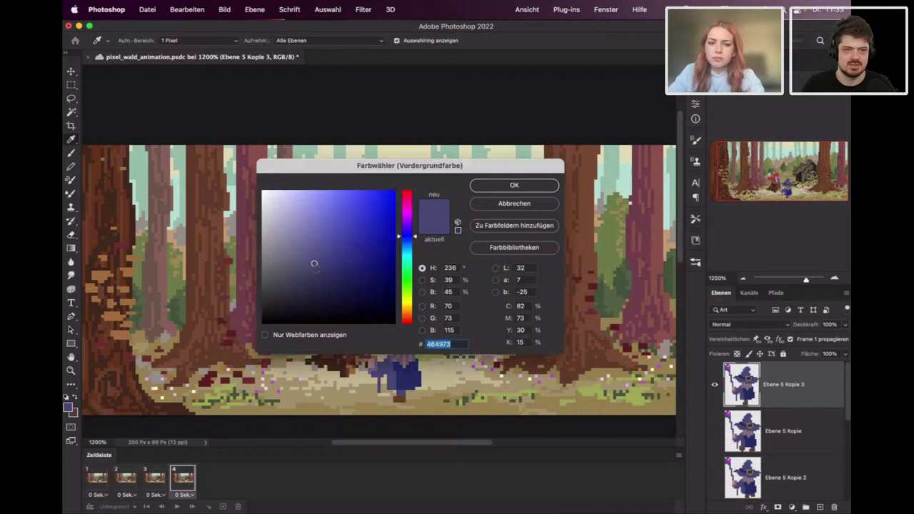
click(495, 187)
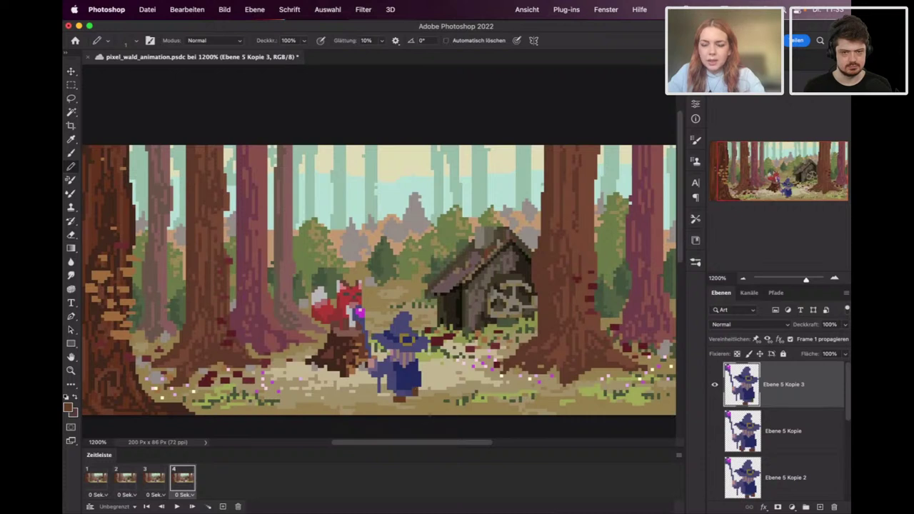
click(155, 478)
click(178, 480)
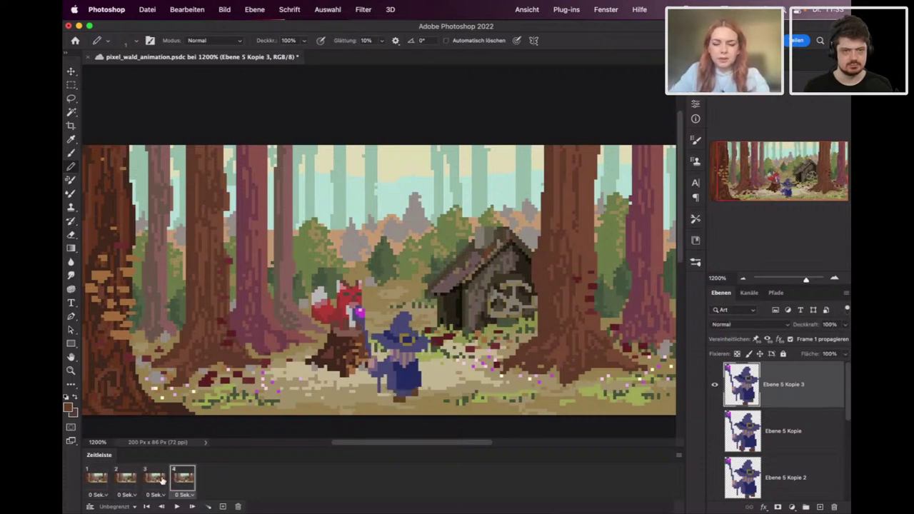
In frame 1, hide all wizard layers so that only the forest and the fox are shown.
click(100, 479)
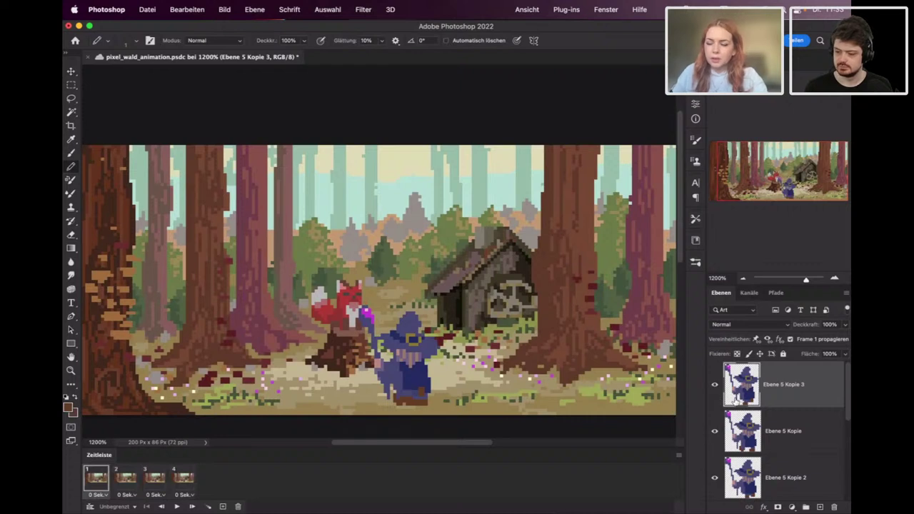
drag(715, 384, 714, 431)
drag(847, 400, 841, 426)
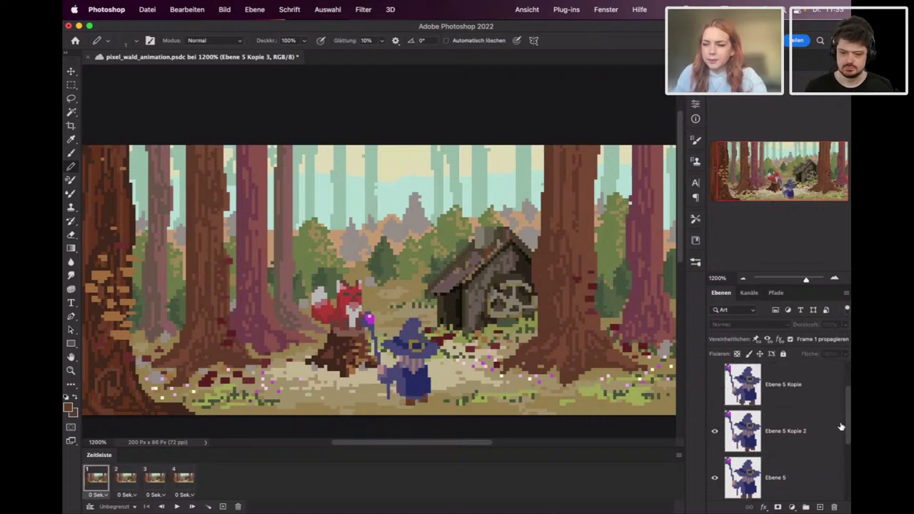
click(714, 431)
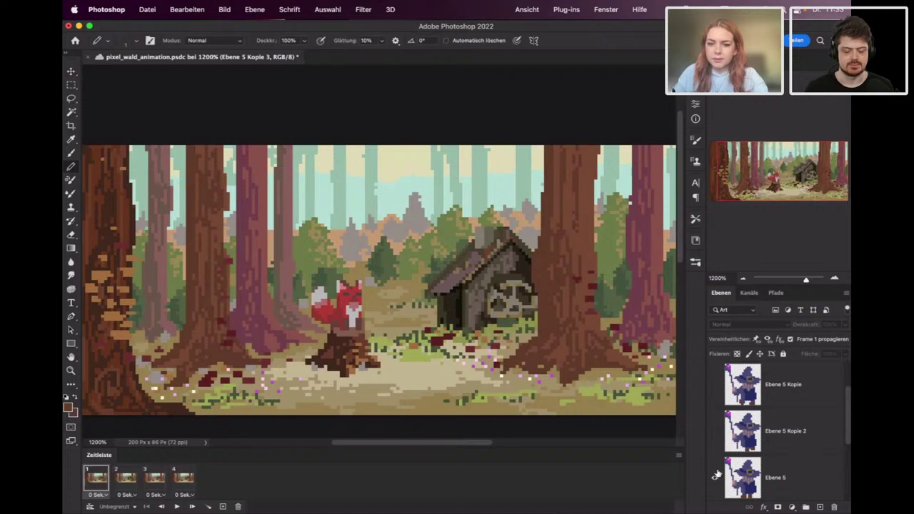
Show Ebene 5 Kopie 2 in frame 2, Ebene 5 Kopie in frame 3, and Ebene 5 Kopie 3 in frame 4.
click(129, 476)
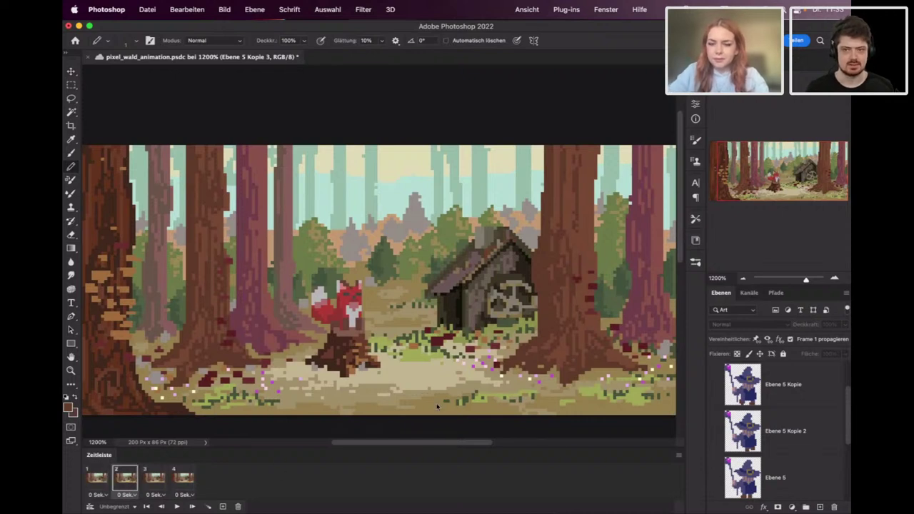
click(715, 431)
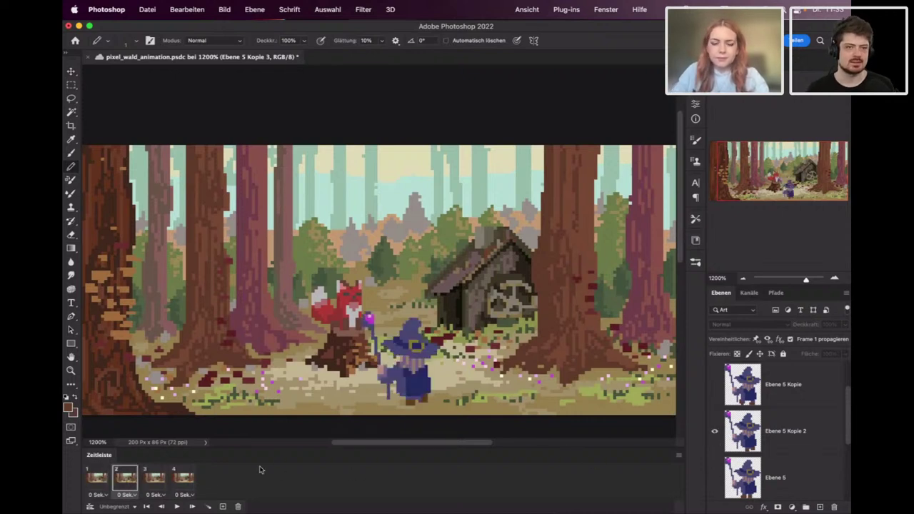
click(155, 477)
key(super+j)
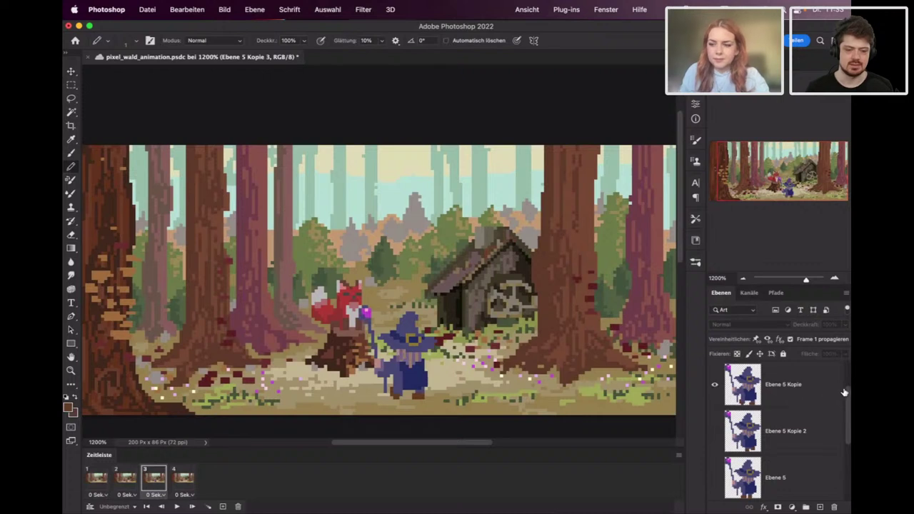
click(187, 477)
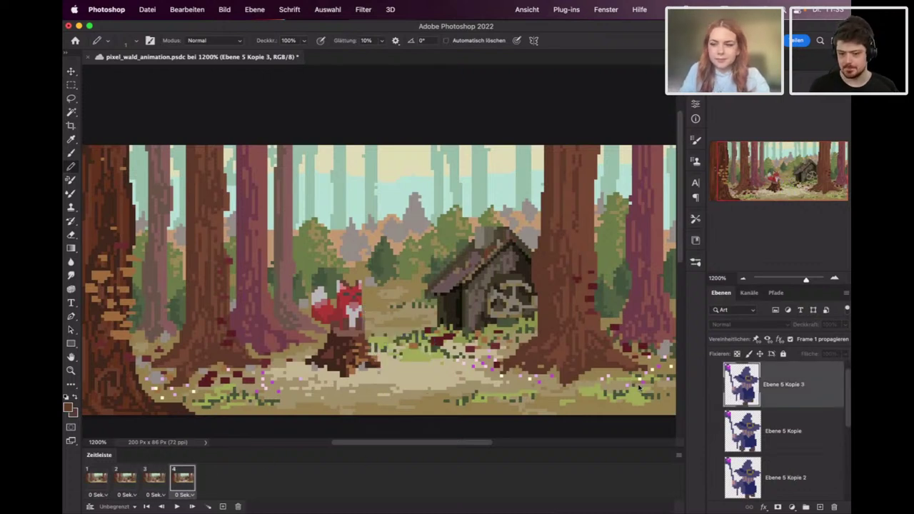
click(713, 384)
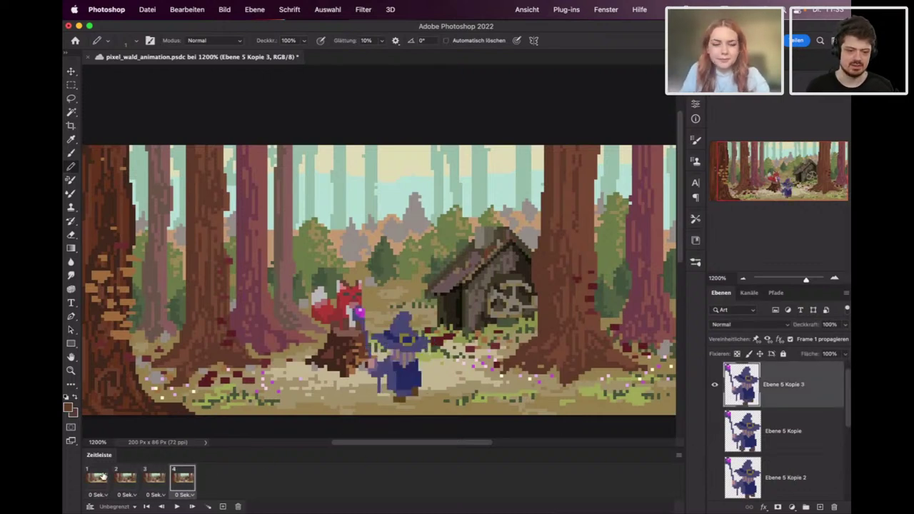
Compare the wizard's position and foot movement across frames 2, 3 and 4.
click(126, 477)
click(155, 476)
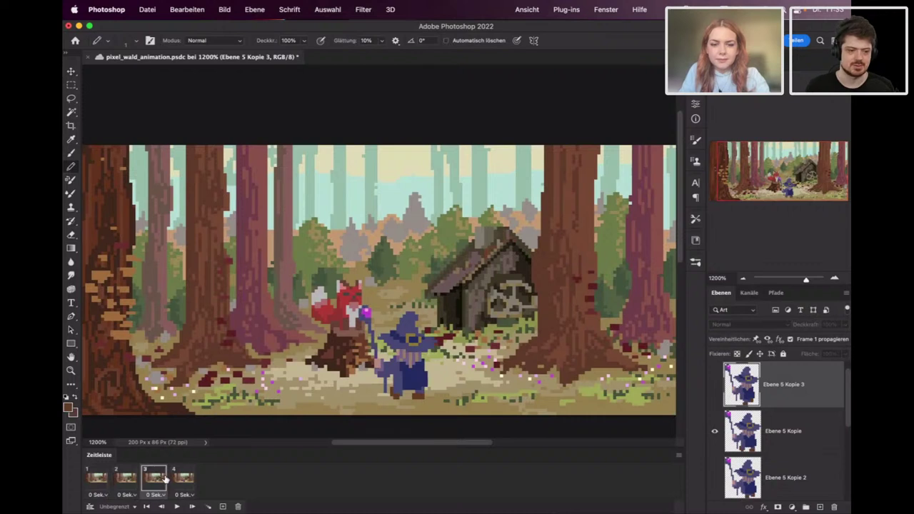
click(183, 477)
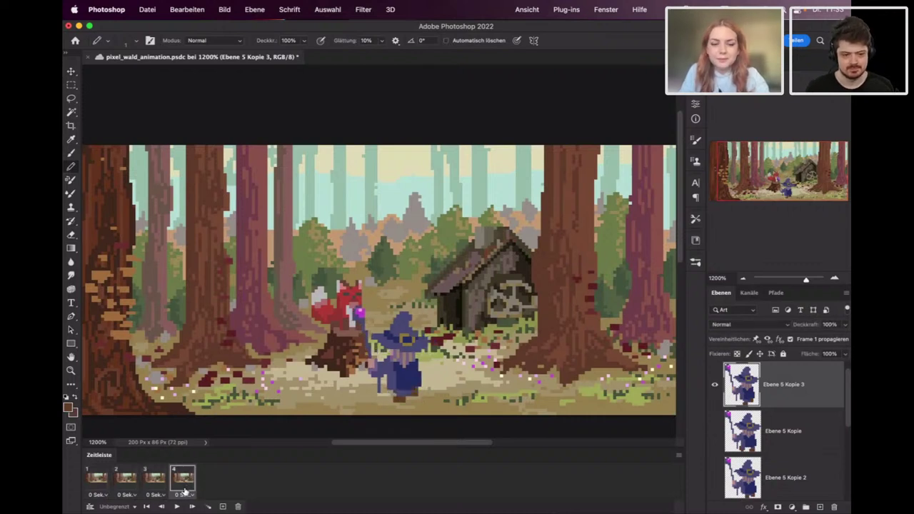
click(157, 478)
click(126, 479)
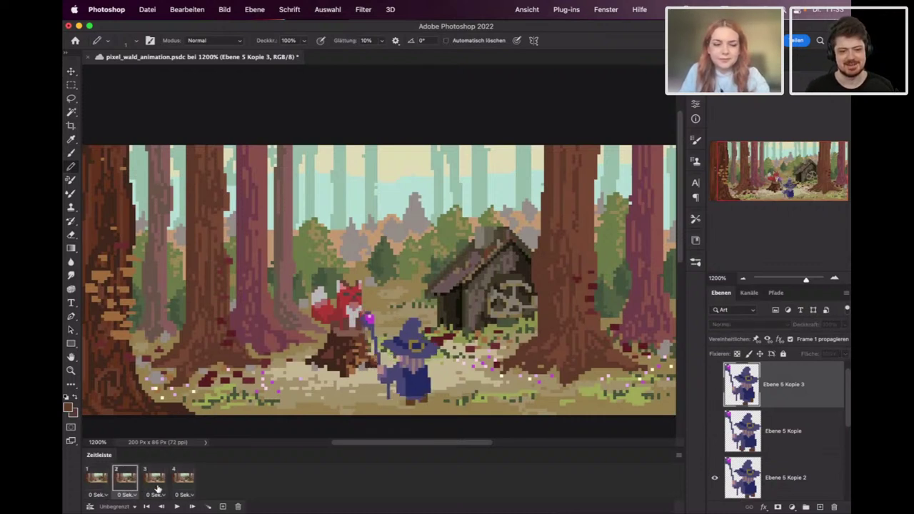
Set the delay of all four frames to 0.1 seconds and save the document.
click(184, 479)
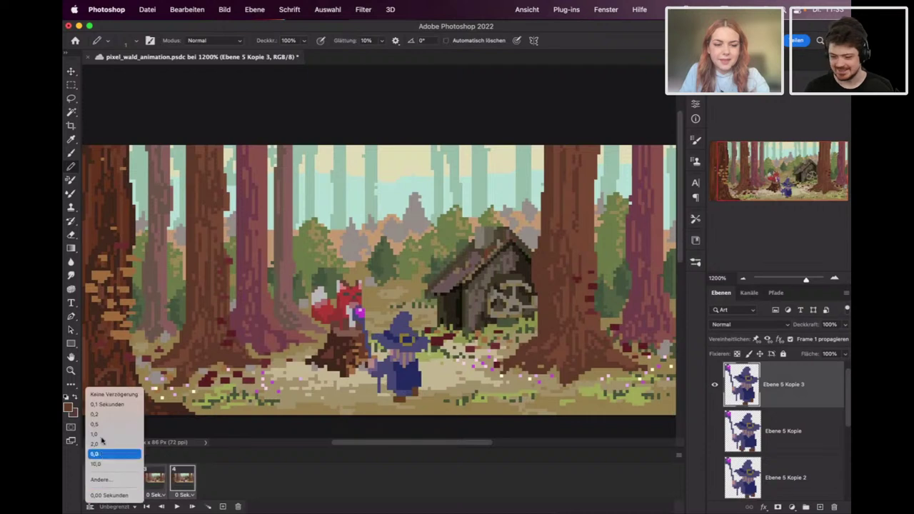
click(97, 494)
click(106, 405)
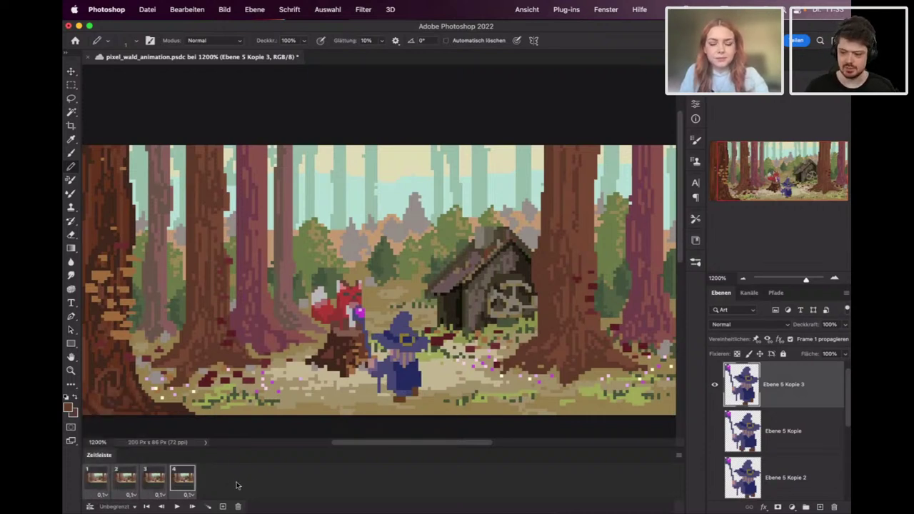
key(super+s)
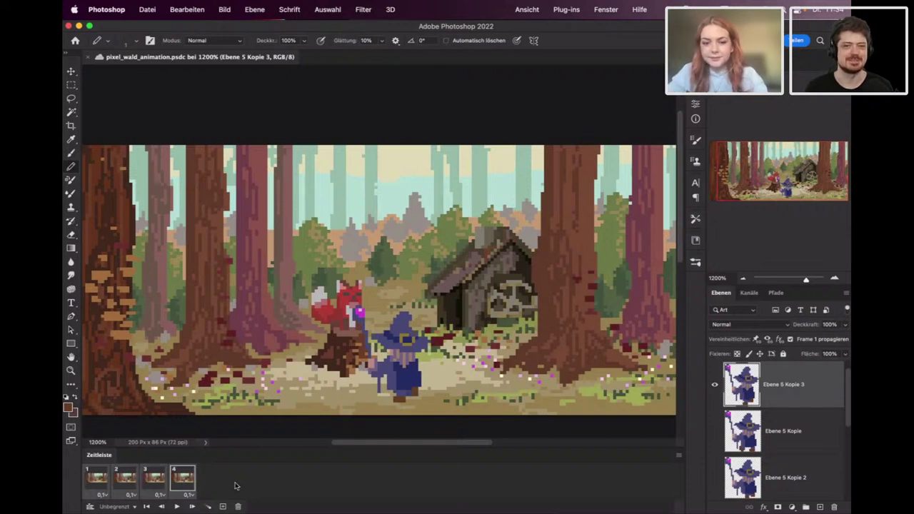
Add a fifth frame after frame 4, duplicate Ebene 5, and make the copy visible at the top of the layer stack.
click(132, 482)
click(156, 479)
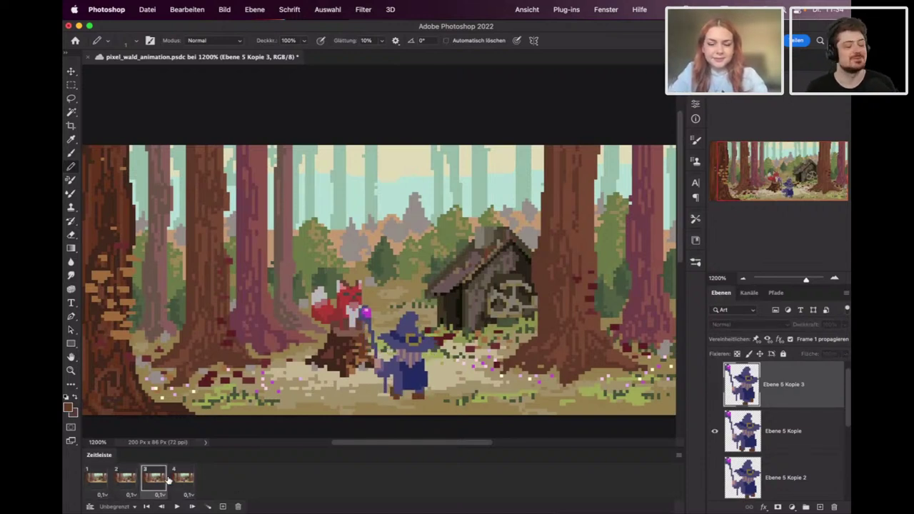
click(182, 480)
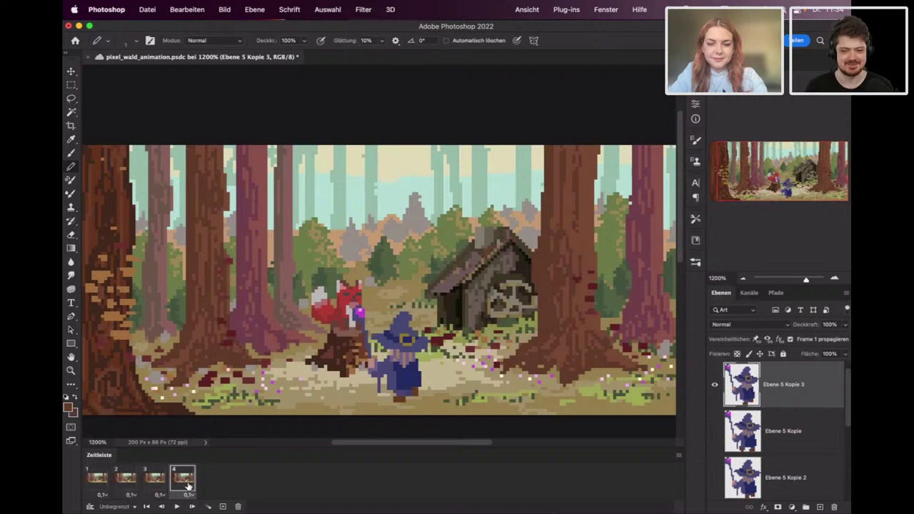
click(223, 506)
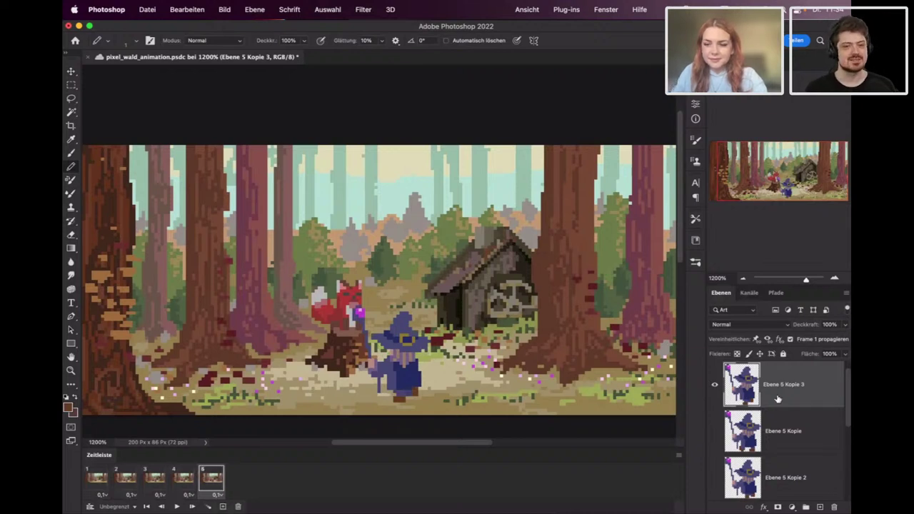
drag(847, 414, 844, 455)
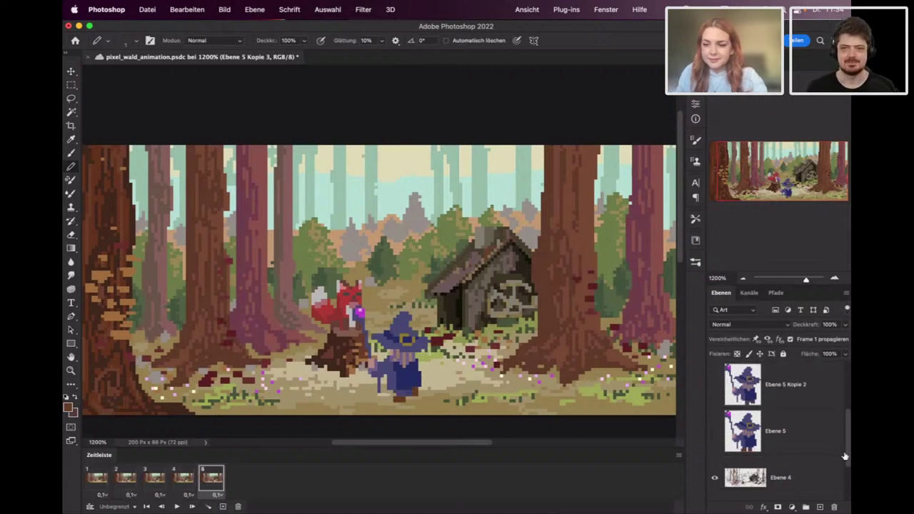
click(797, 450)
key(super+j)
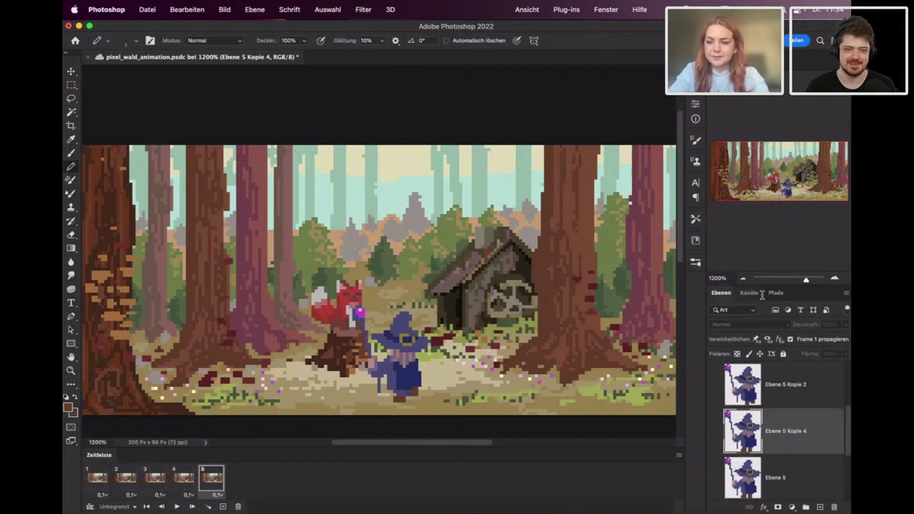
drag(766, 426, 775, 381)
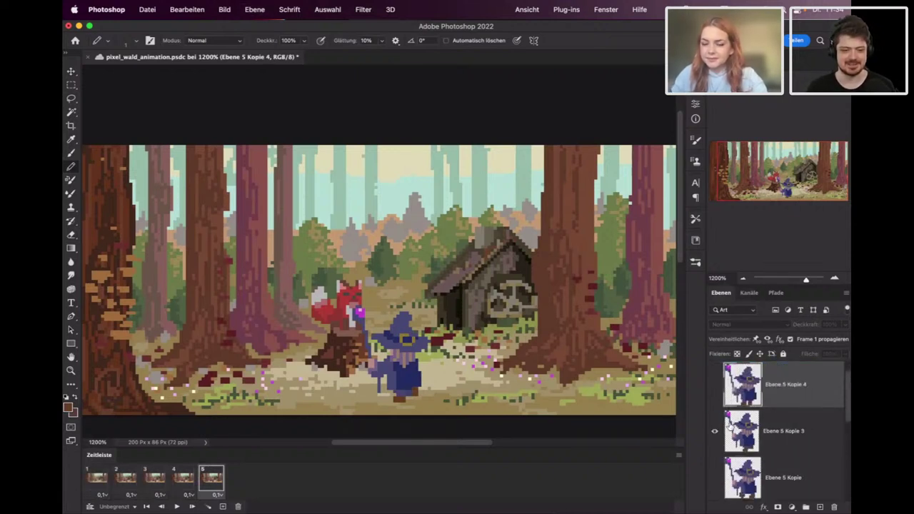
click(715, 384)
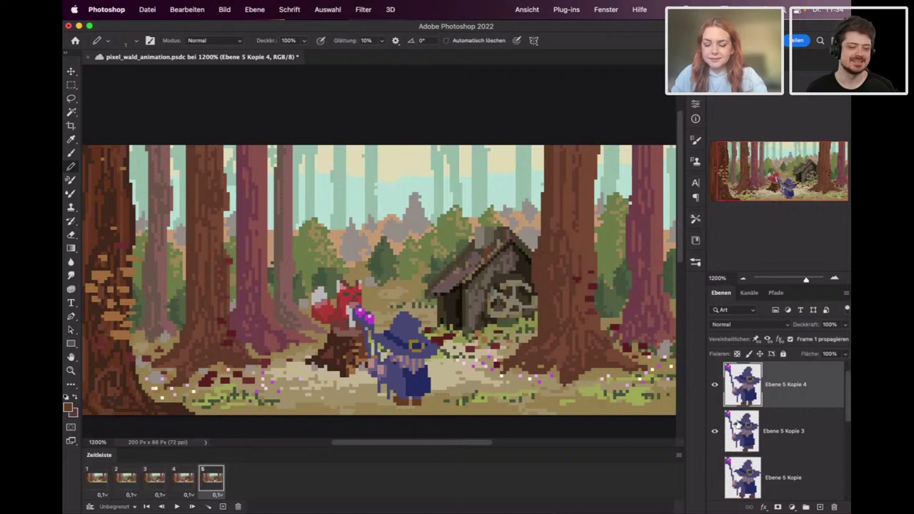
Nudge Ebene 5 Kopie 4 toward the fox and slightly up, hide Ebene 5 Kopie 3 in frame 5, and compare with frame 4.
key(v)
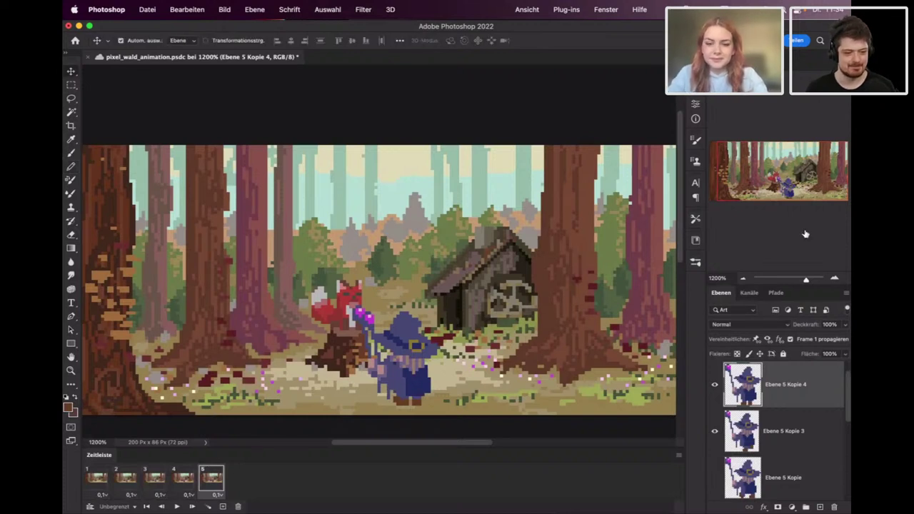
key(Left)
key(Left)
key(Left)
key(Up)
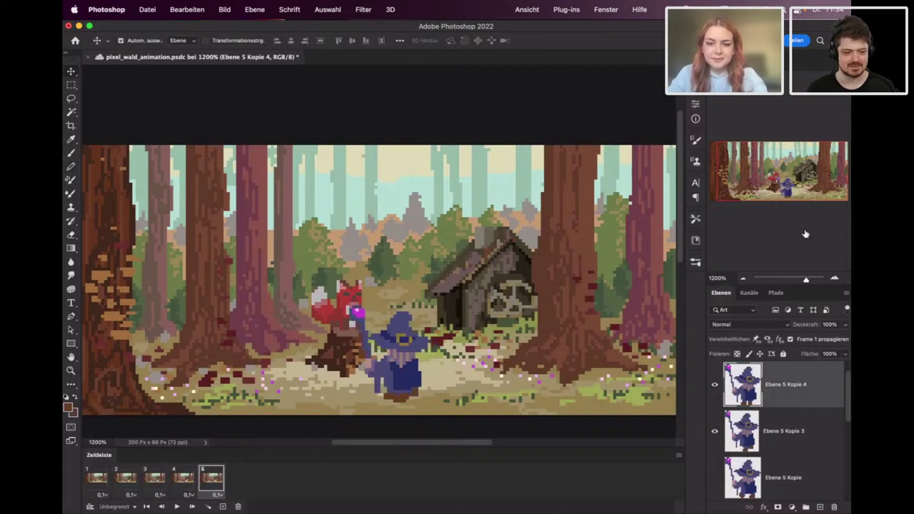
key(Up)
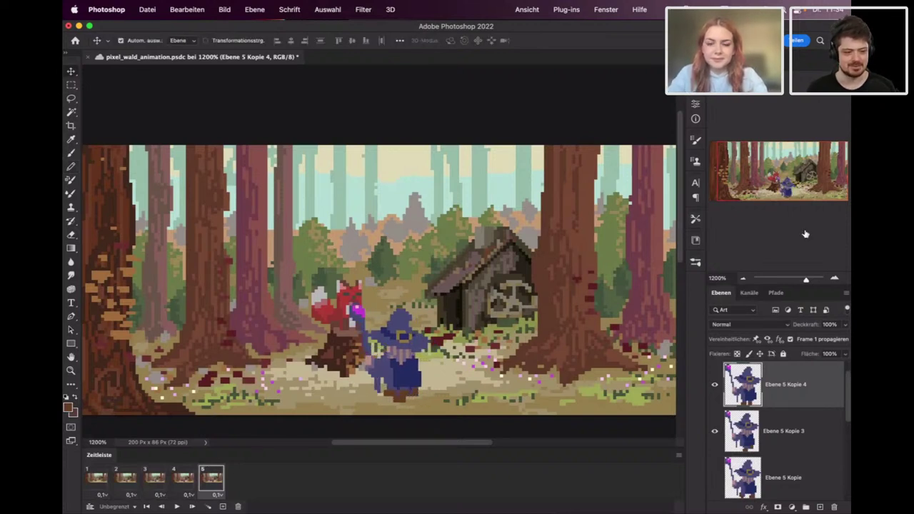
click(714, 431)
click(187, 477)
click(207, 480)
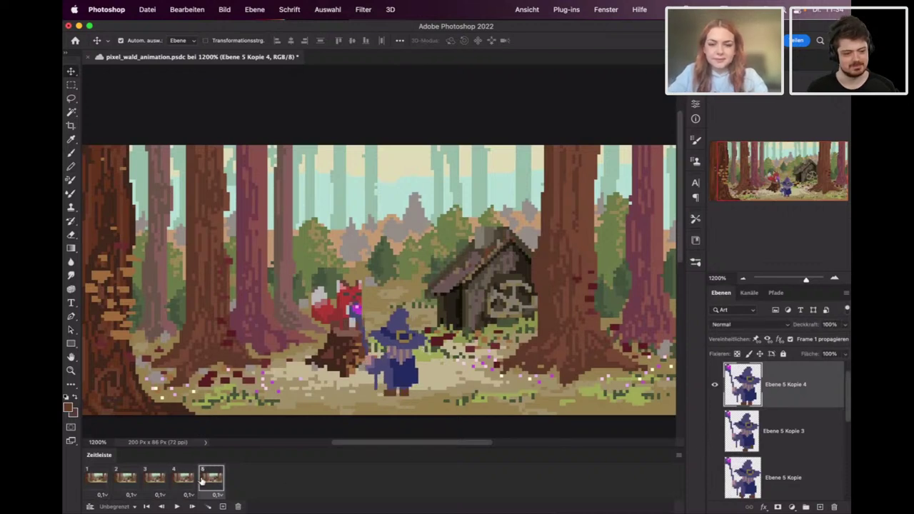
Insert a new frame directly after frame 1 in the timeline.
click(94, 486)
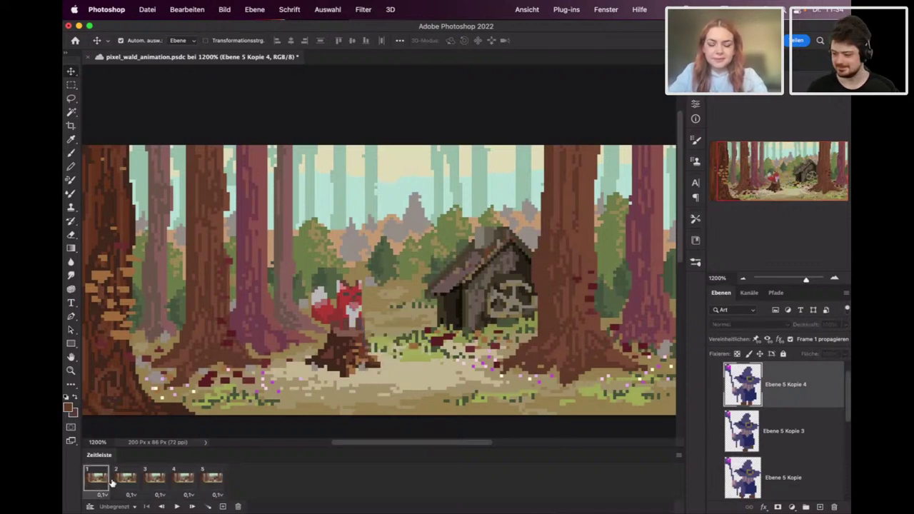
click(126, 480)
click(97, 480)
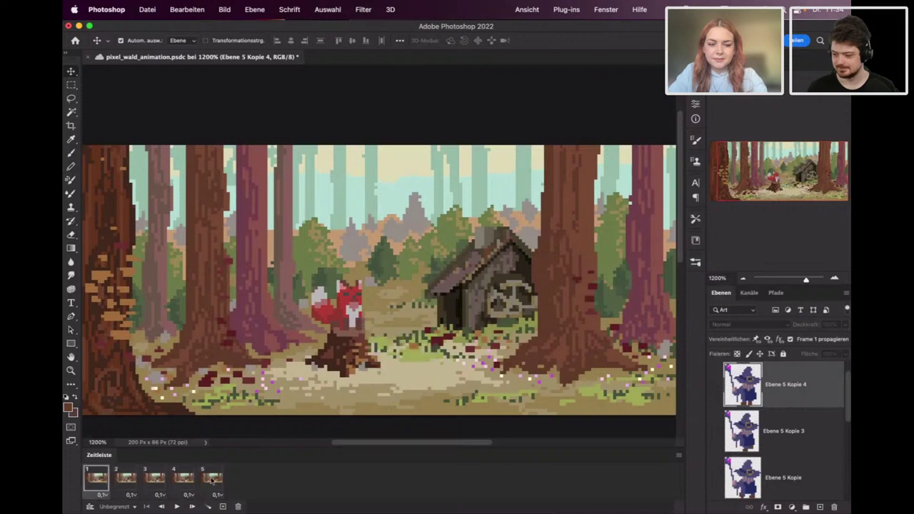
click(222, 506)
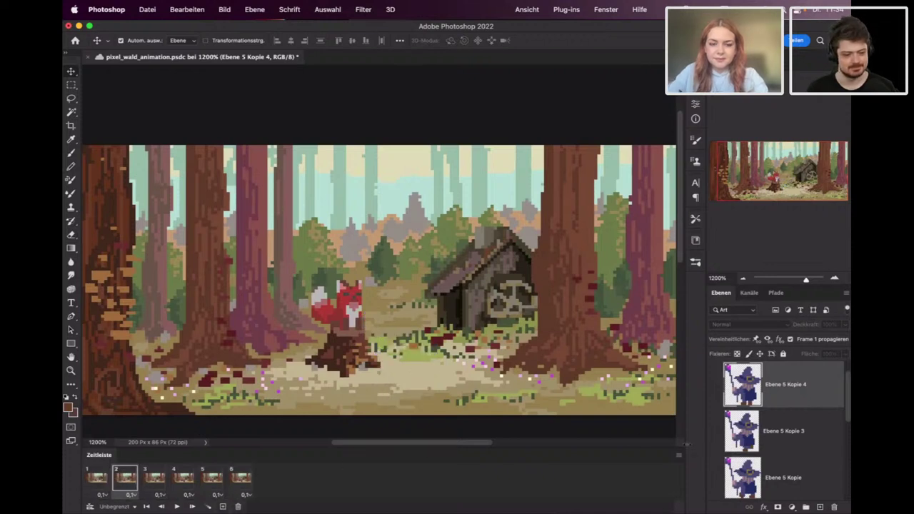
Duplicate the wizard layer Ebene 5 in frame 2 and hide the original Ebene 5 there.
drag(847, 417, 843, 496)
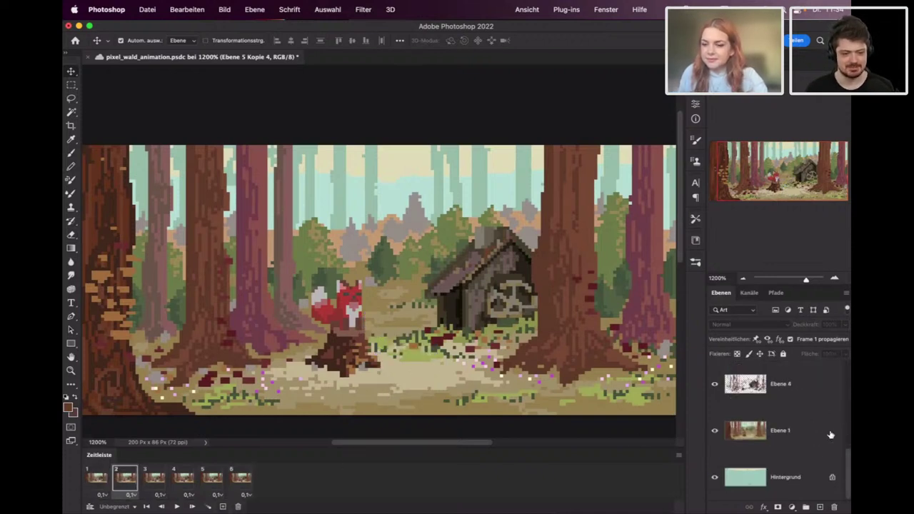
scroll(848, 464, up, 3)
click(793, 427)
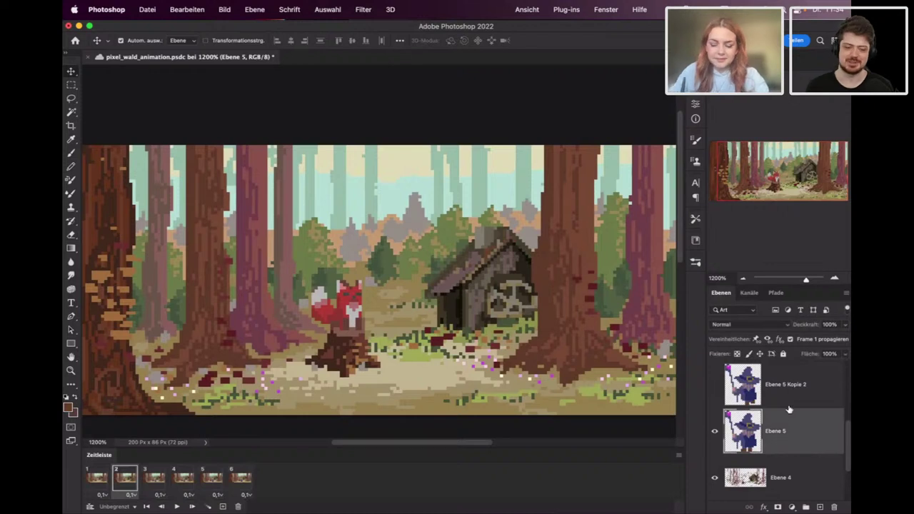
key(super+j)
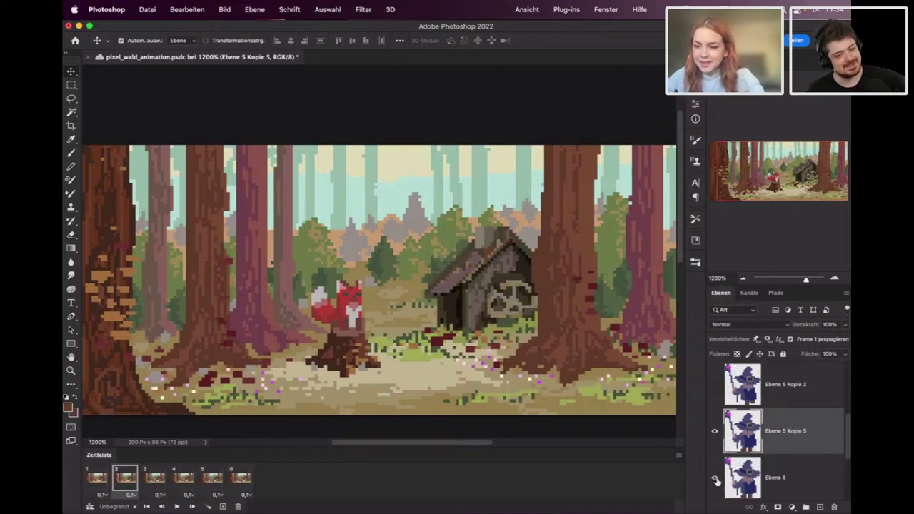
click(714, 478)
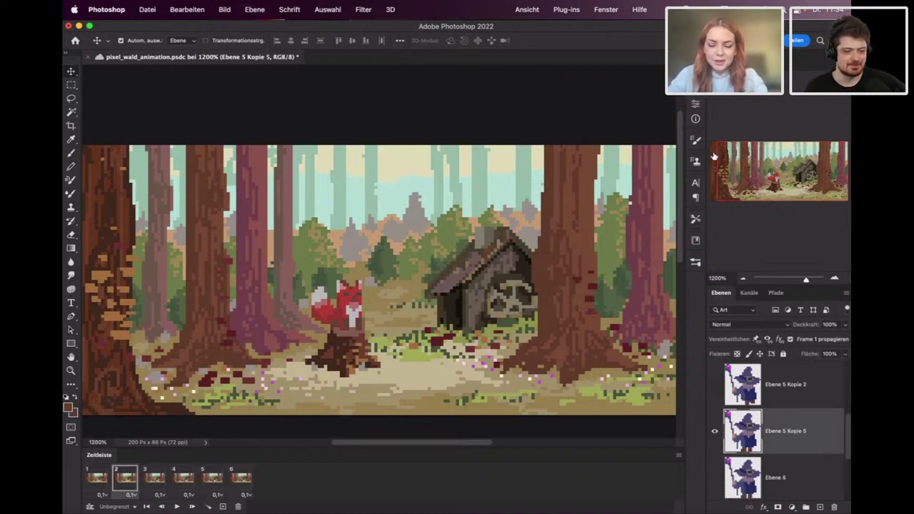
Nudge Ebene 5 Kopie 5 upward in frame 2 until the staff tip and hat enter the scene at its lower edge.
key(Up)
key(Up)
key(Up)
key(Up)
key(Up)
key(Up)
key(Up)
key(Up)
key(Up)
key(Up)
key(Up)
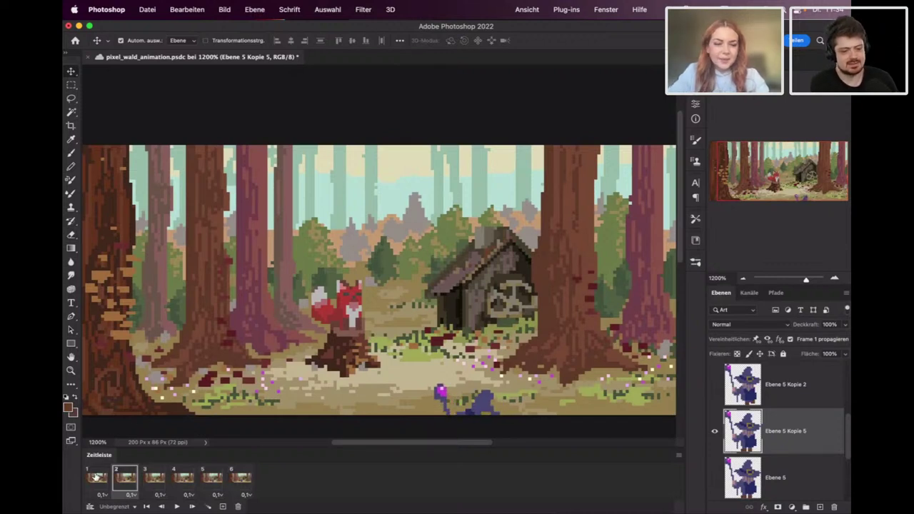
Compare frames 3, 2 and 1 and check the visibility of Ebene 5 Kopie 5 in frame 1.
click(151, 476)
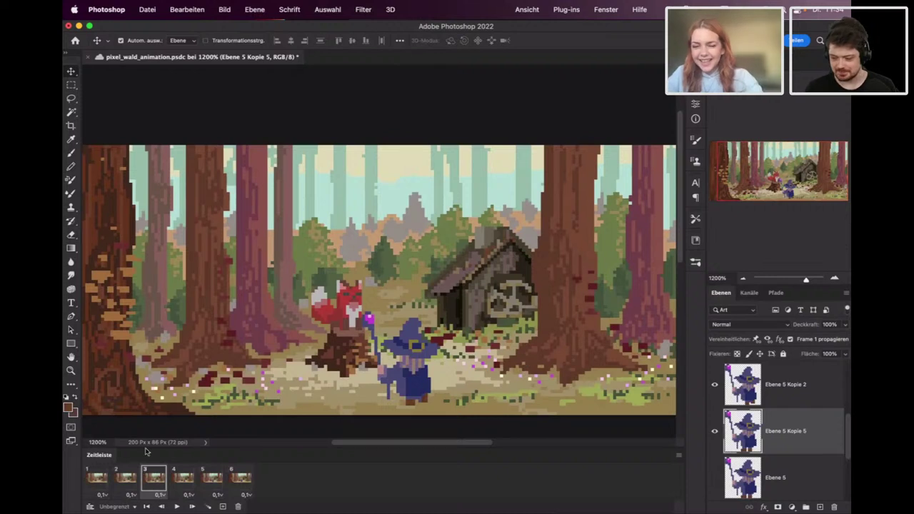
click(125, 477)
click(98, 477)
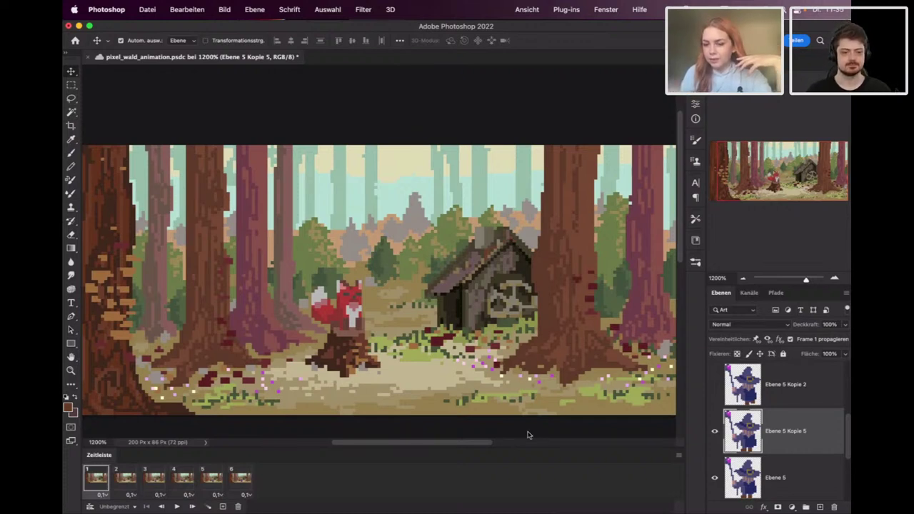
click(714, 433)
click(715, 434)
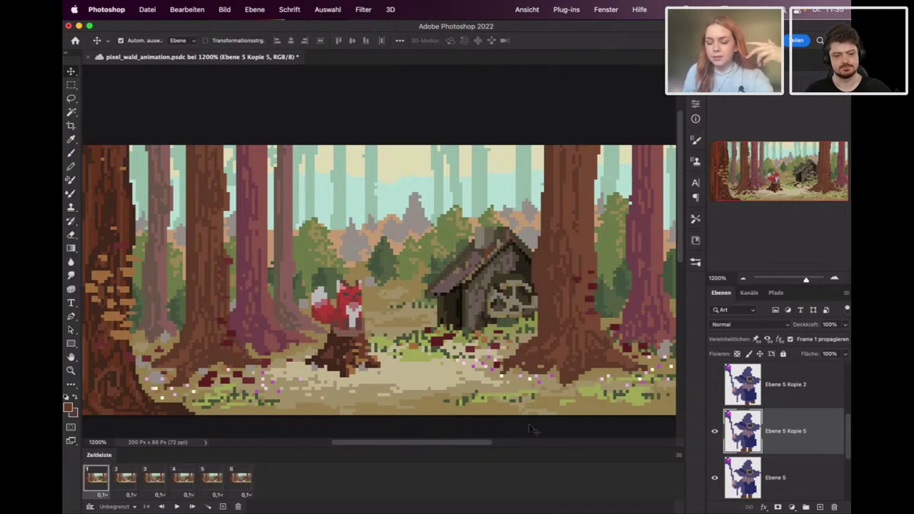
Hide Ebene 5 Kopie 5 in frame 1 and make it visible in frame 2.
click(128, 483)
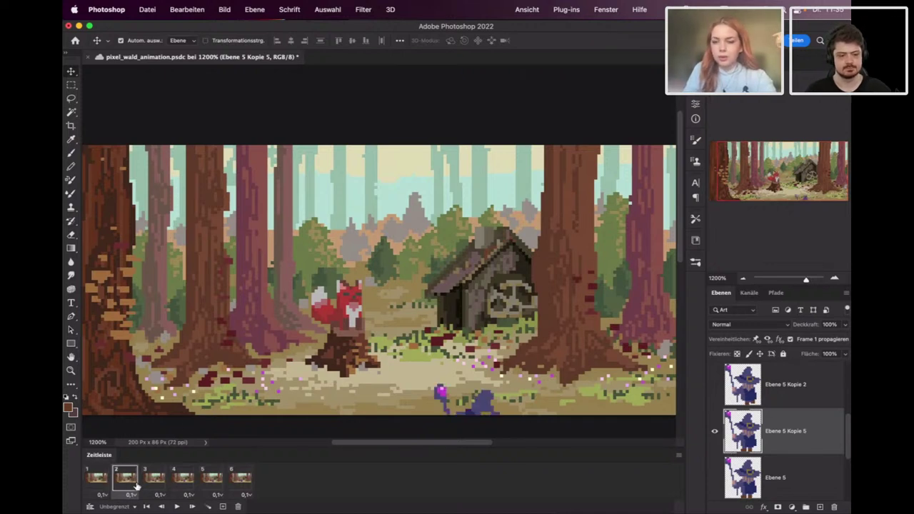
click(96, 478)
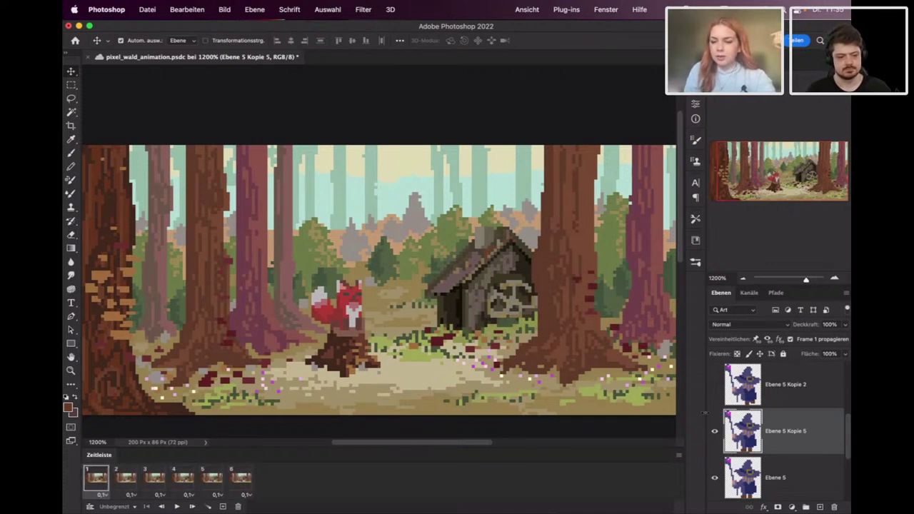
click(714, 441)
scroll(848, 469, down, 2)
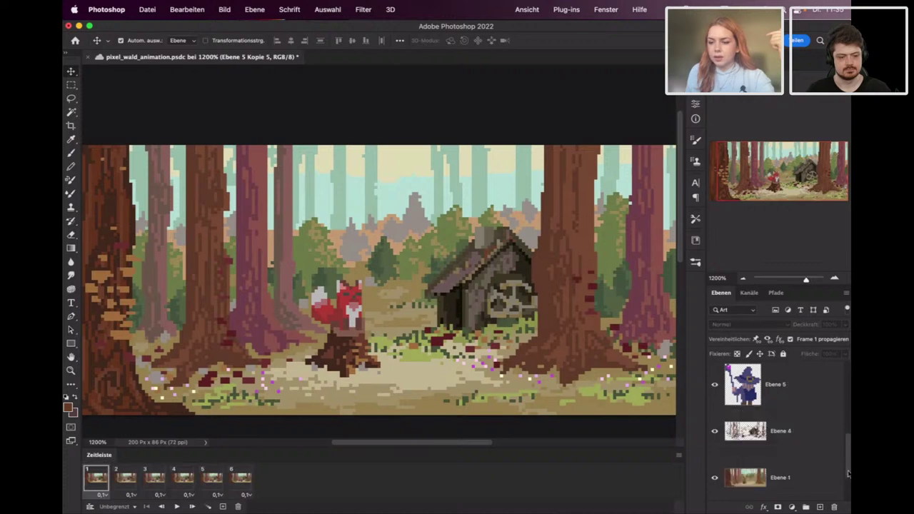
key(Right)
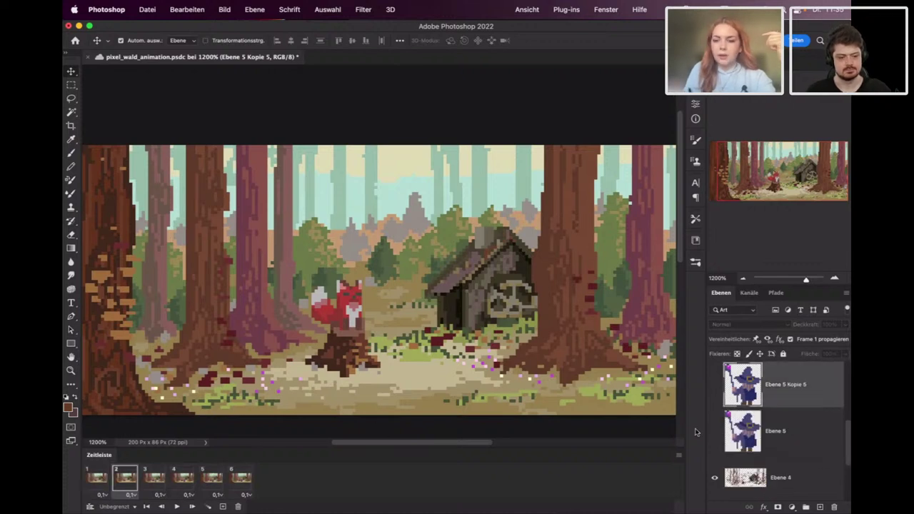
click(714, 384)
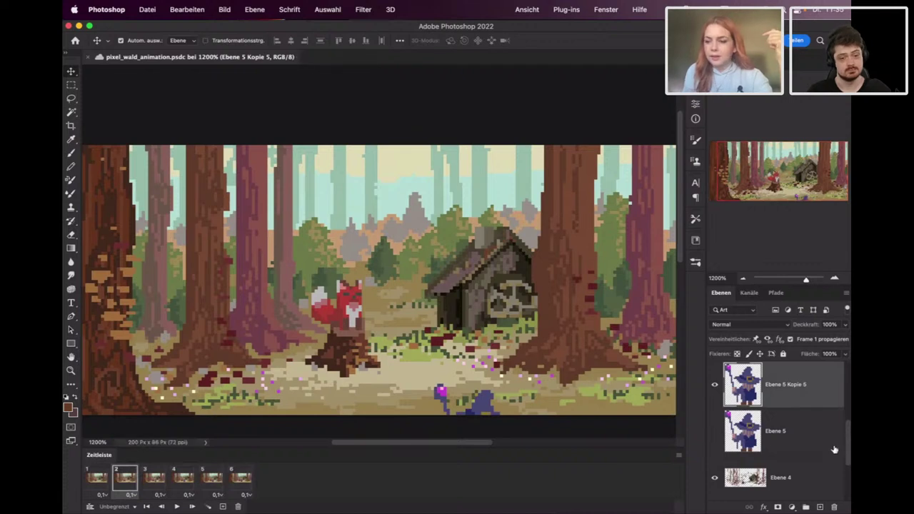
Go through frames 3 to 6 and check which wizard layer is visible in each.
mouse_move(848, 442)
mouse_down()
mouse_move(848, 412)
mouse_move(841, 432)
mouse_up()
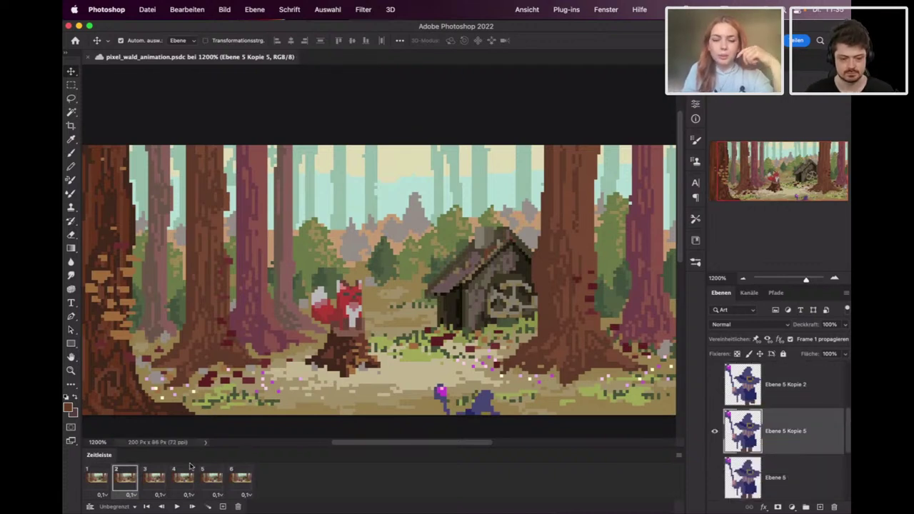
click(156, 481)
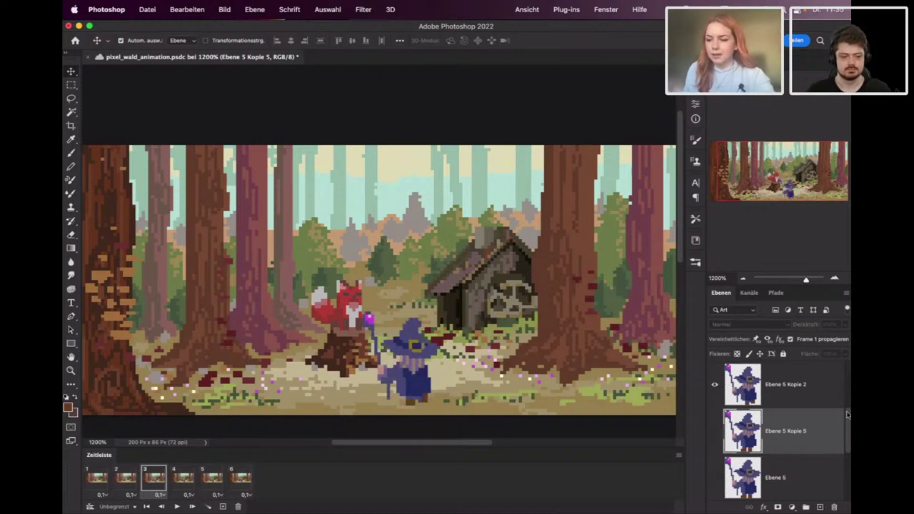
drag(848, 414, 847, 392)
click(183, 477)
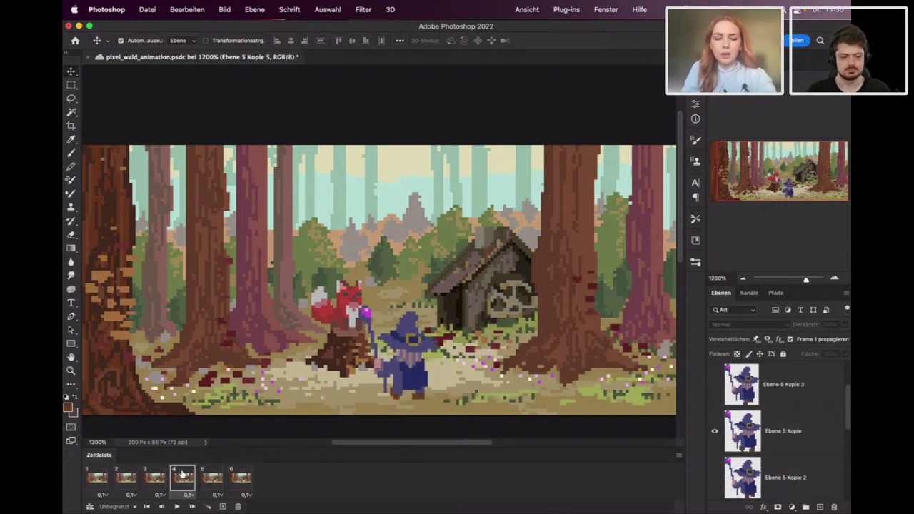
click(214, 478)
click(240, 477)
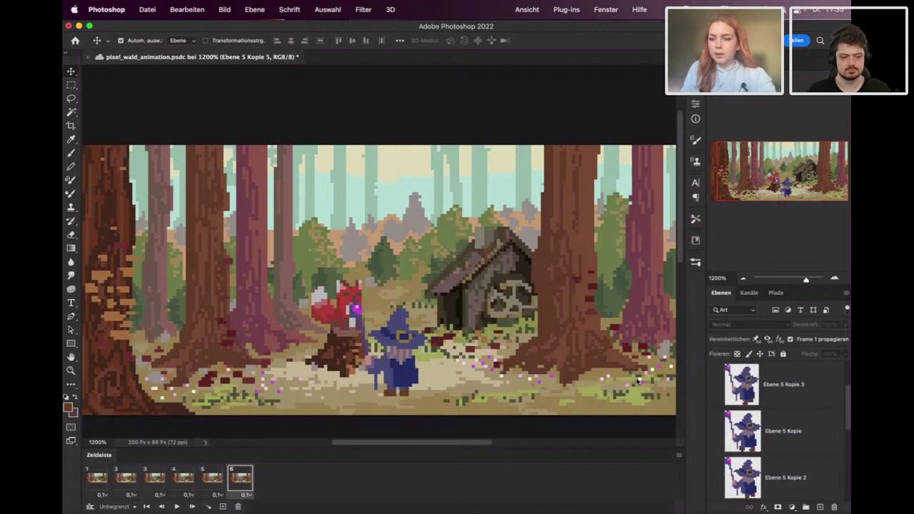
scroll(760, 443, up, 1)
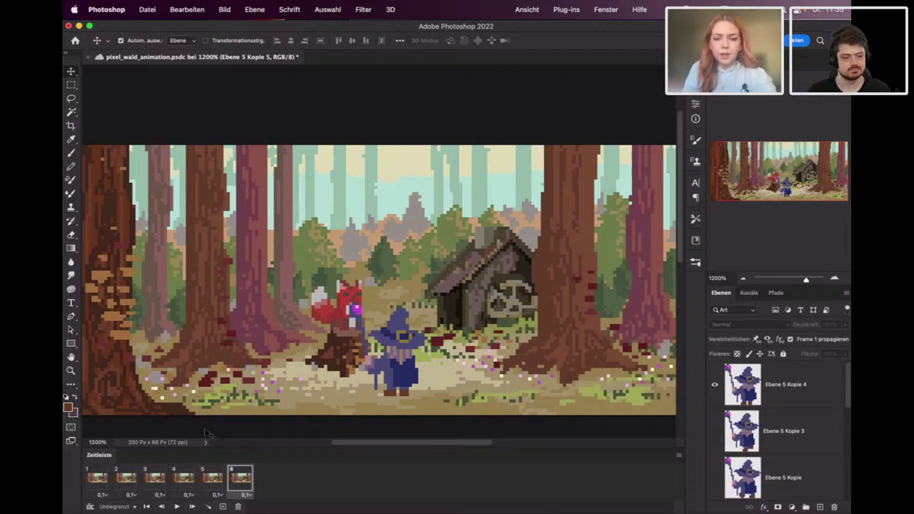
Preview the animation starting from the first timeline frame.
click(95, 478)
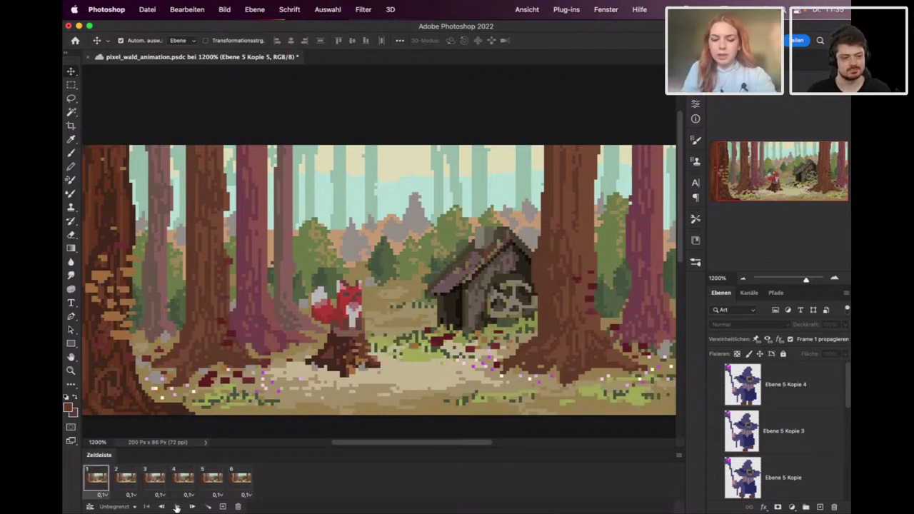
key(space)
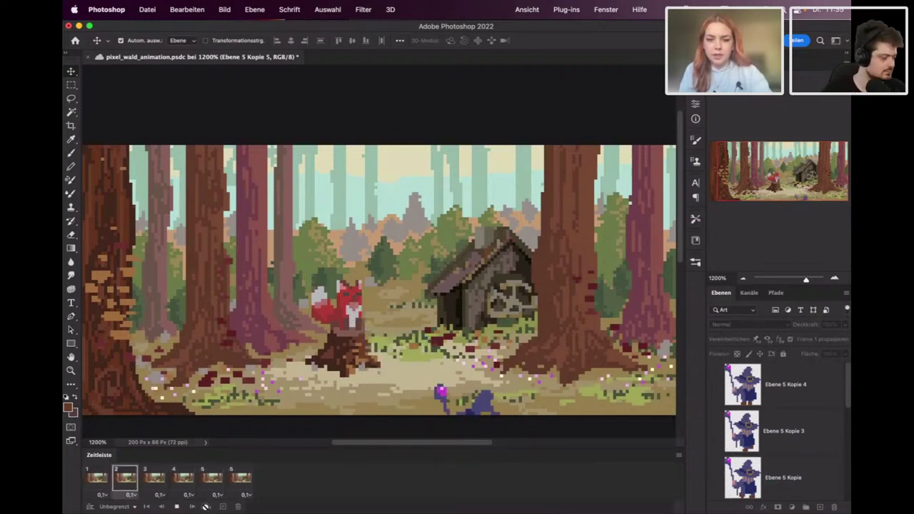
key(space)
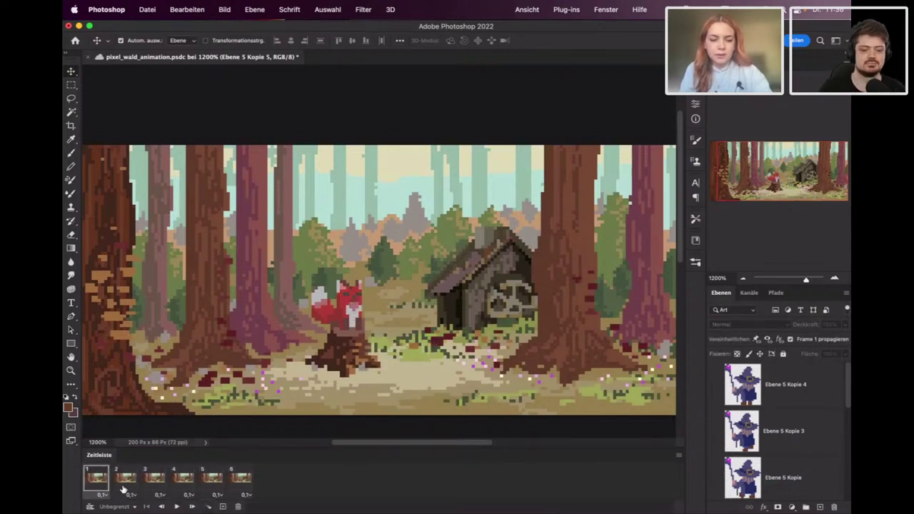
Set the delay of all six frames to 0.2 seconds and play the animation.
click(246, 494)
click(243, 414)
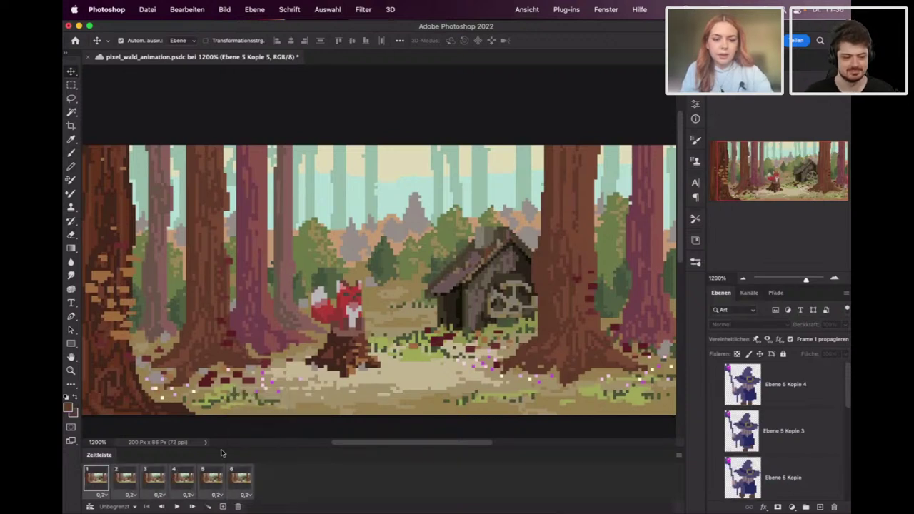
key(space)
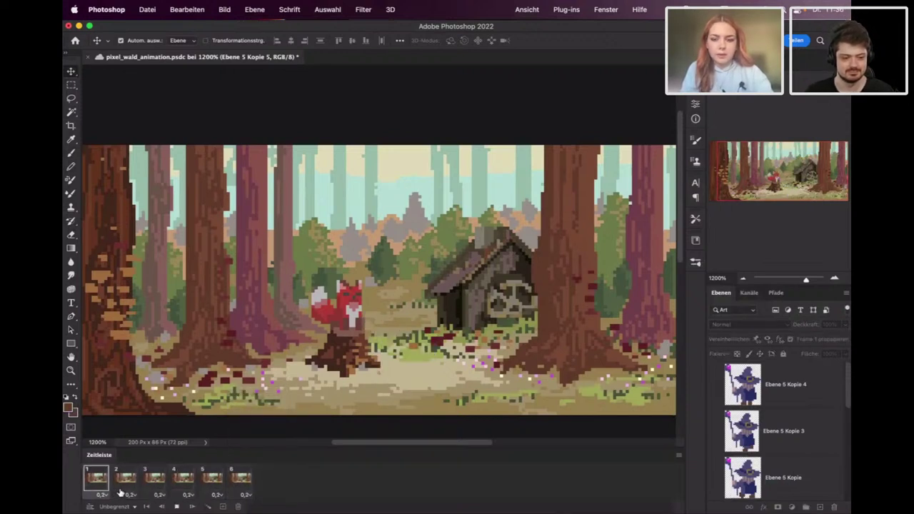
Insert a duplicate of frame 2 directly before the frame where the wizard stands beside the fox.
click(127, 477)
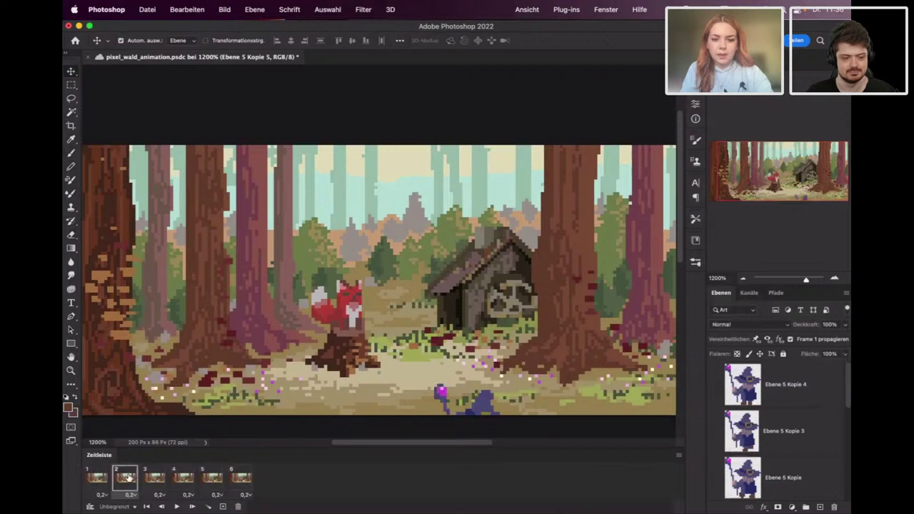
click(156, 478)
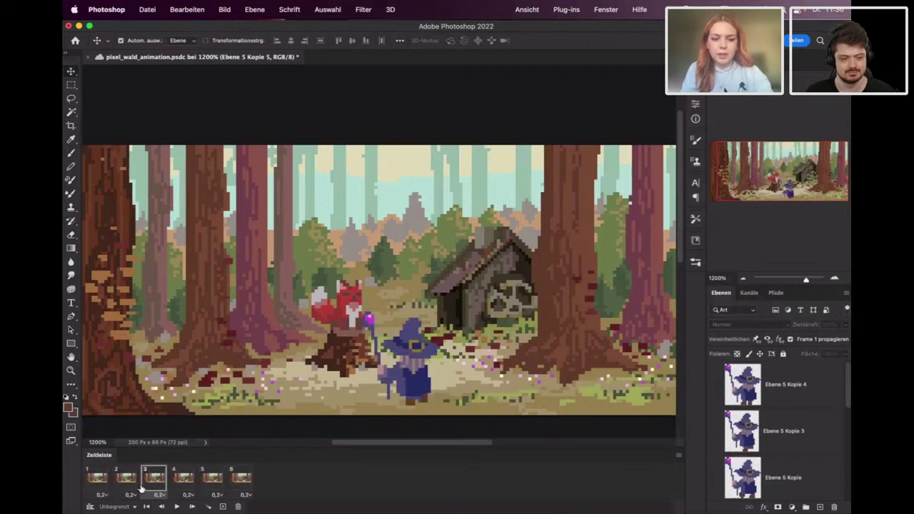
click(223, 506)
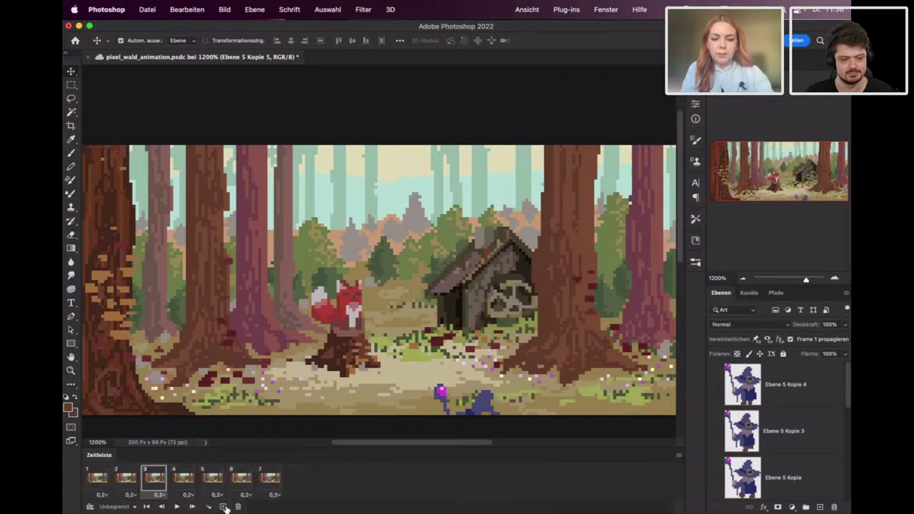
Duplicate the wizard layer Ebene 5 Kopie 5 and show only the copy in frame 3.
scroll(842, 400, down, 3)
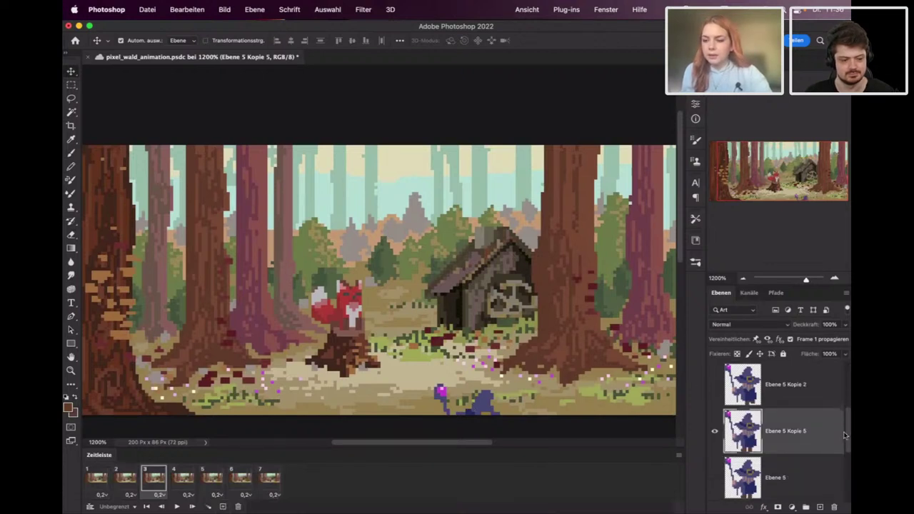
key(super+j)
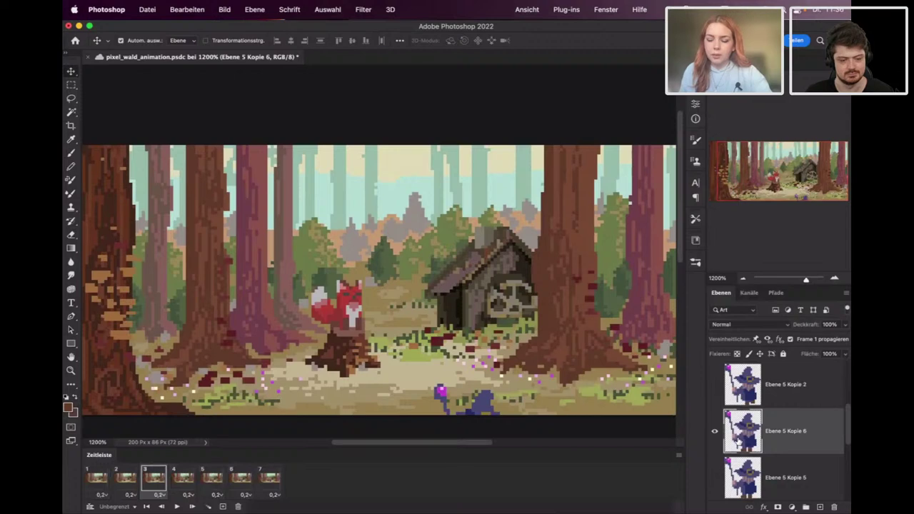
scroll(786, 428, down, 2)
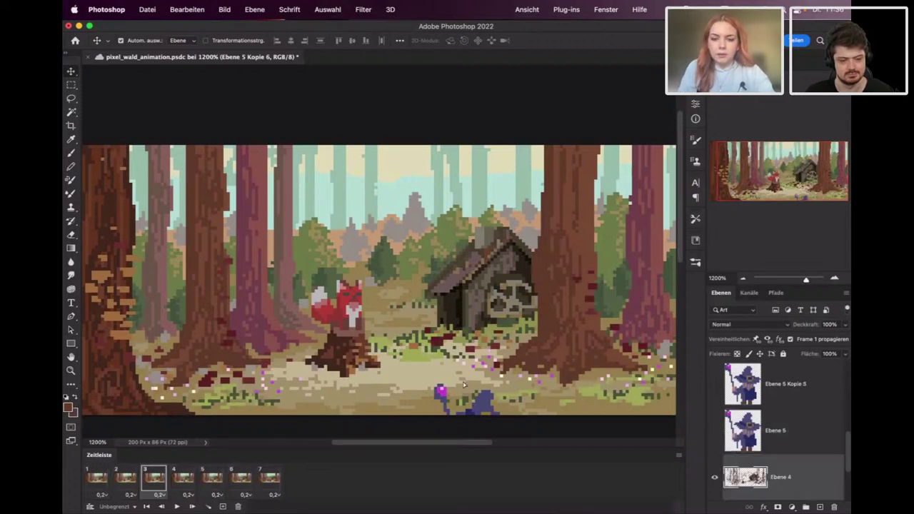
click(782, 476)
click(791, 426)
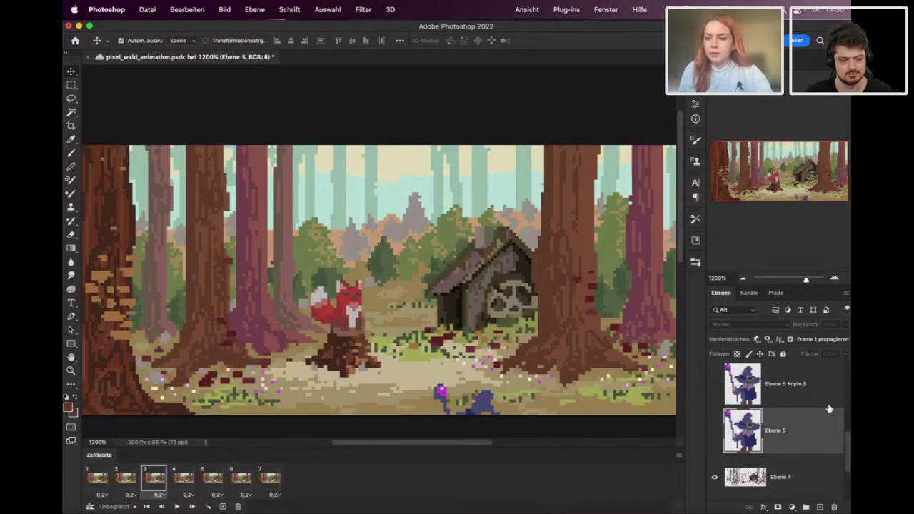
key(super+j)
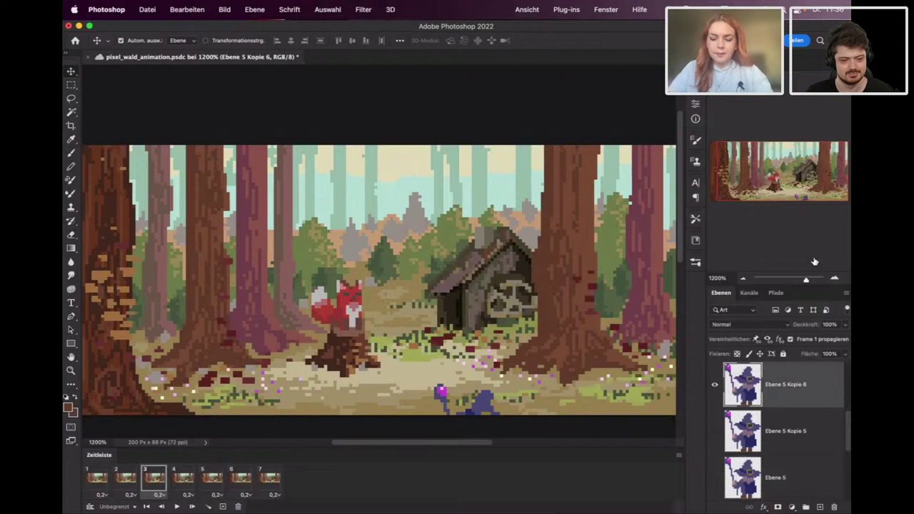
Move the copied wizard in frame 3 about 18 pixels up and 11 pixels left, between its positions in frames 2 and 4.
key(Up)
key(Up)
key(Up)
key(Up)
key(Up)
key(Up)
key(Up)
key(Up)
key(Left)
key(Left)
key(Left)
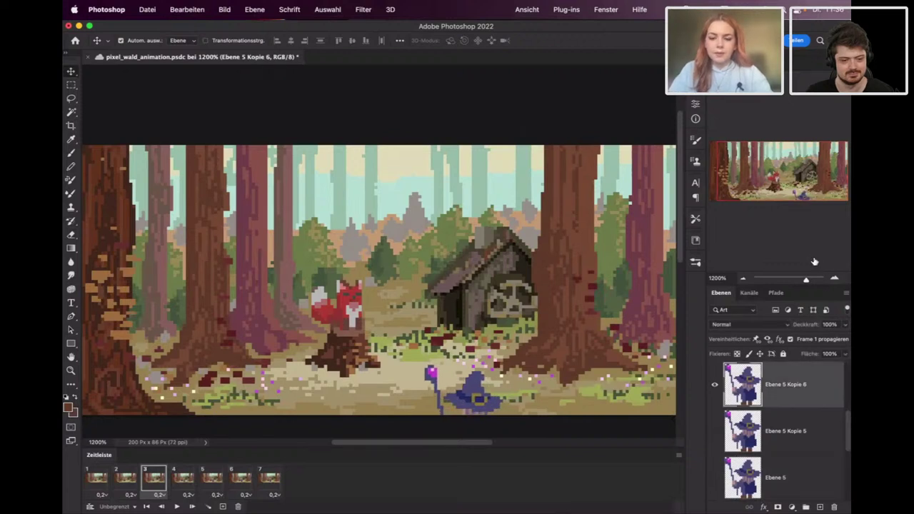
key(Up)
key(Up)
key(Up)
key(Up)
key(Up)
key(Up)
key(Up)
key(Up)
key(Up)
key(Up)
key(Left)
key(Left)
key(Left)
key(Left)
key(Left)
key(Left)
key(Left)
key(Left)
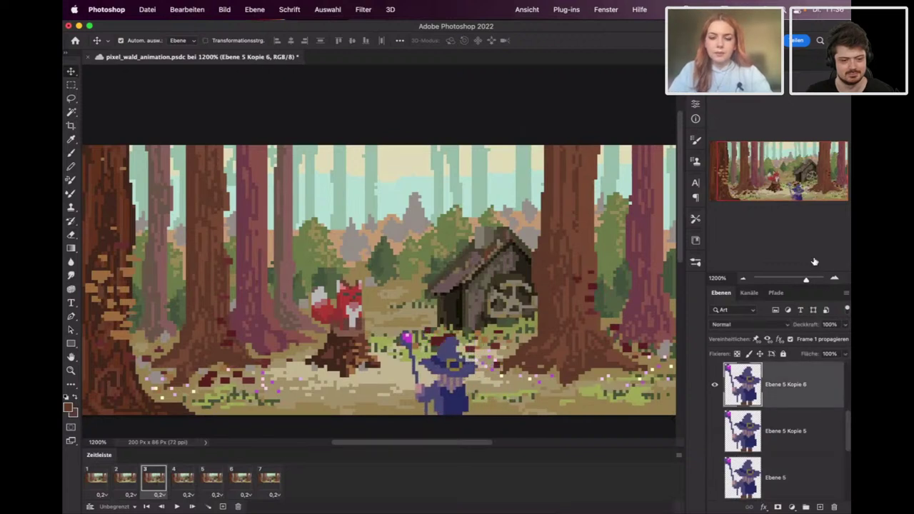
Hide the extra wizard layer Ebene 5 Kopie 6 in frames 4 to 7.
click(188, 478)
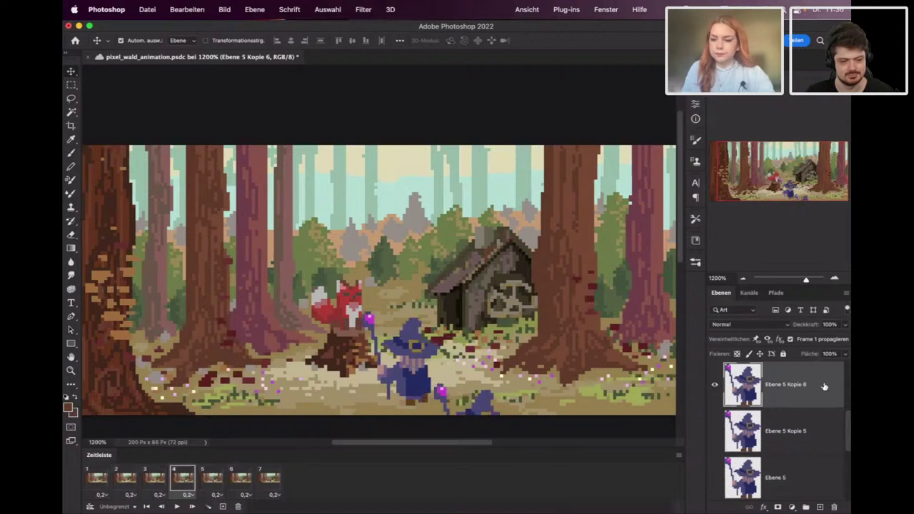
drag(847, 419, 848, 399)
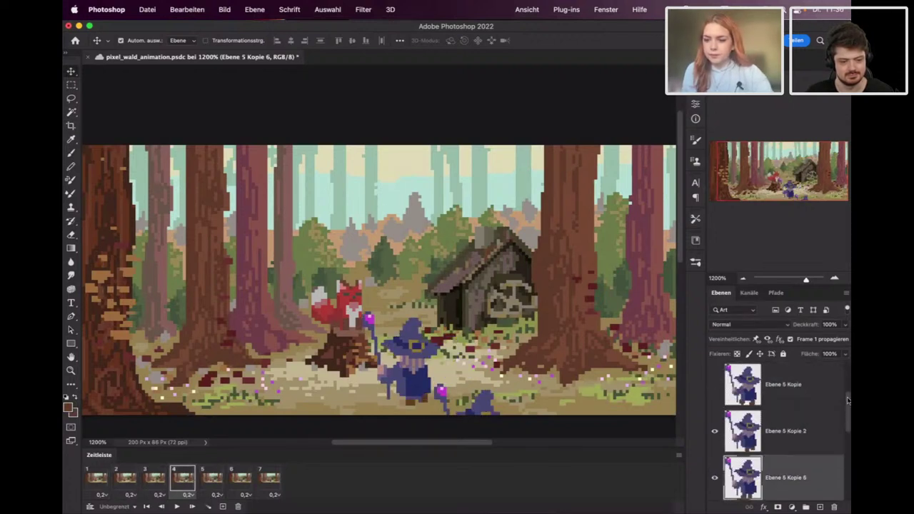
click(150, 478)
click(184, 479)
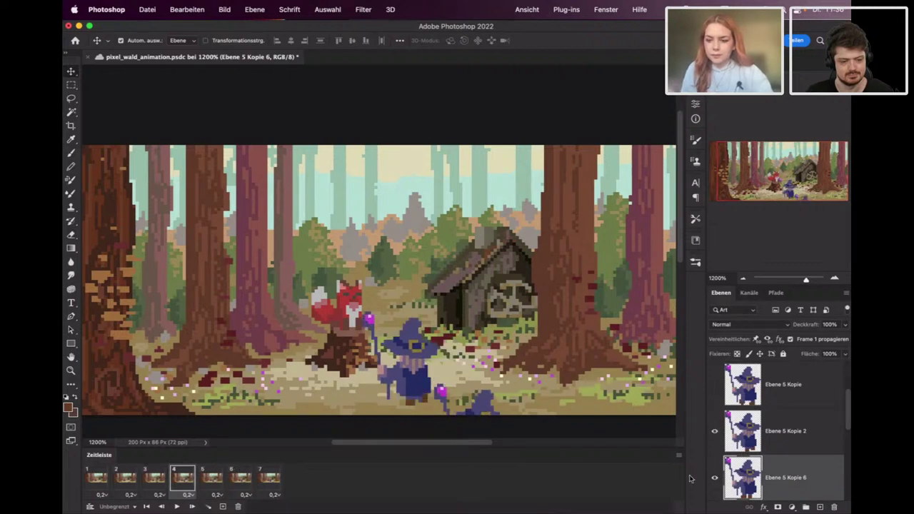
click(212, 477)
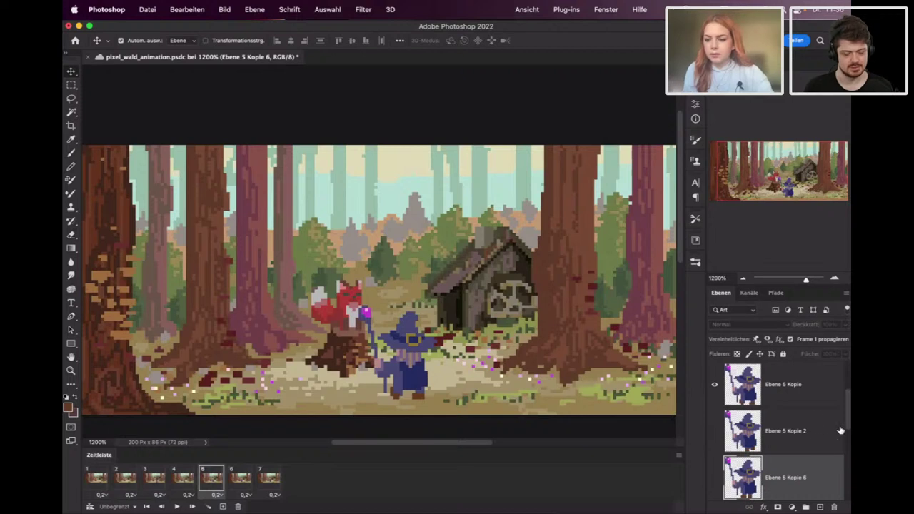
scroll(846, 443, down, 5)
scroll(848, 448, up, 3)
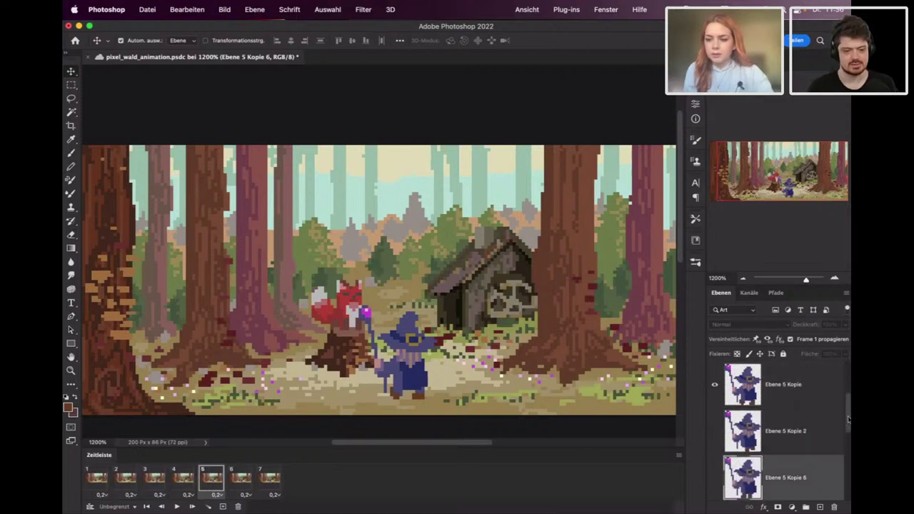
click(246, 476)
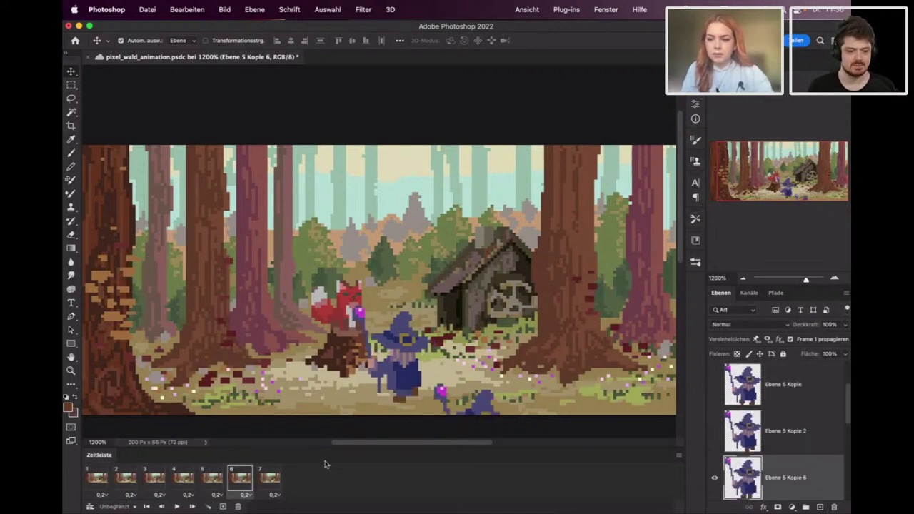
click(714, 477)
click(270, 477)
click(715, 478)
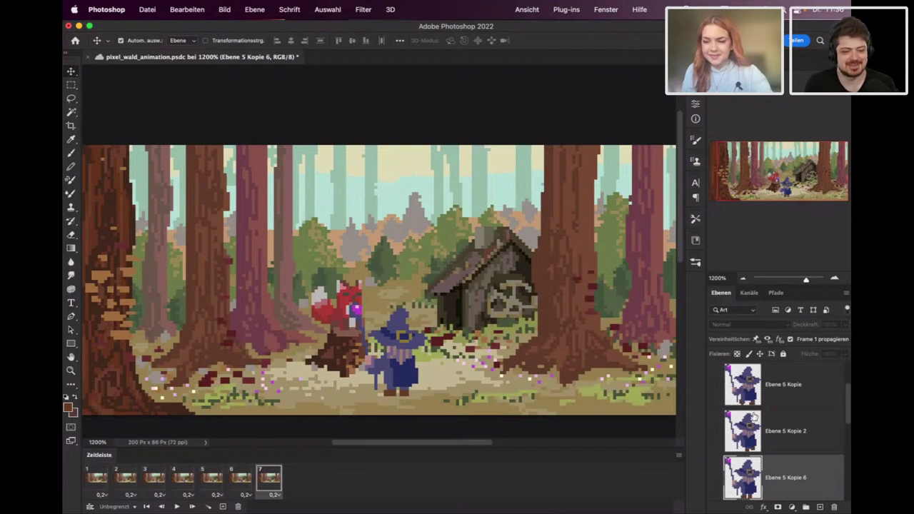
Save the document and play back the animation.
key(super)
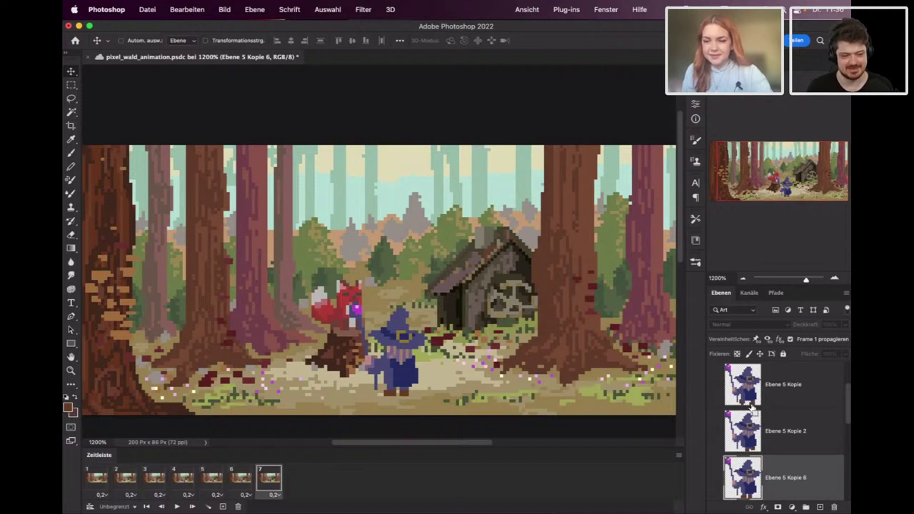
key(super+s)
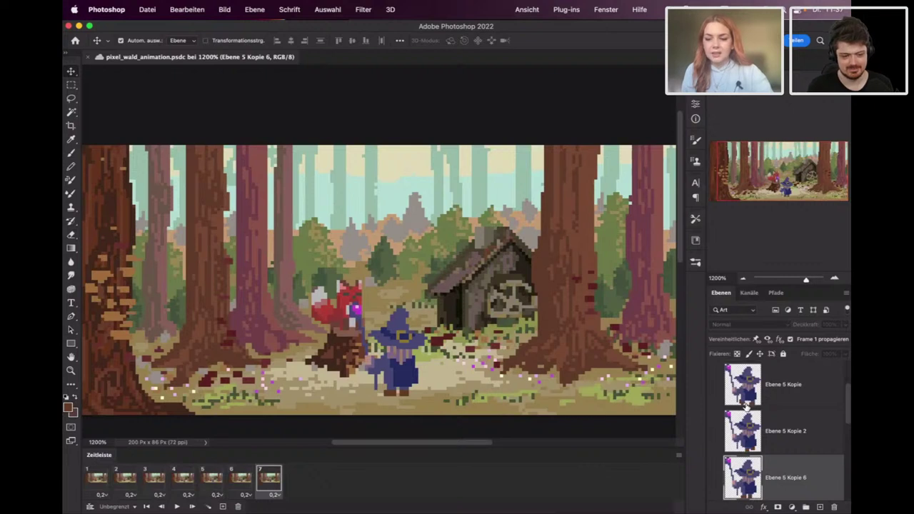
key(space)
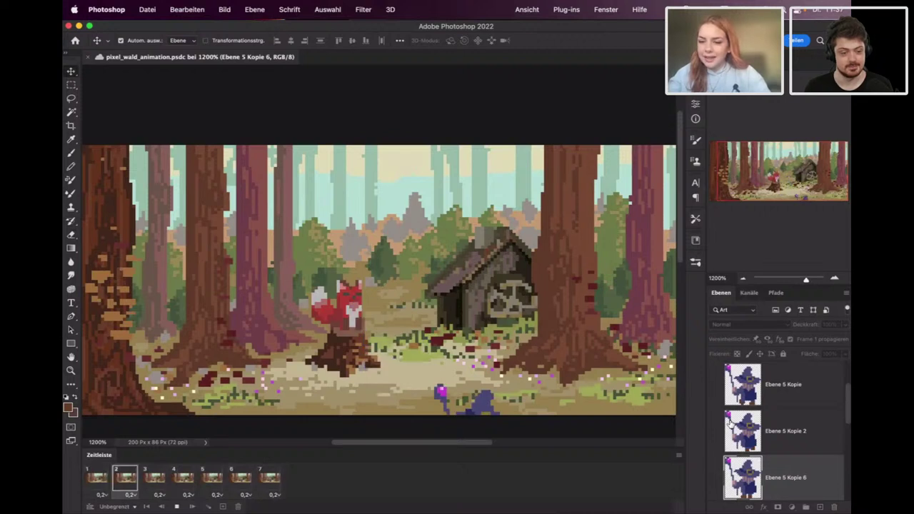
key(space)
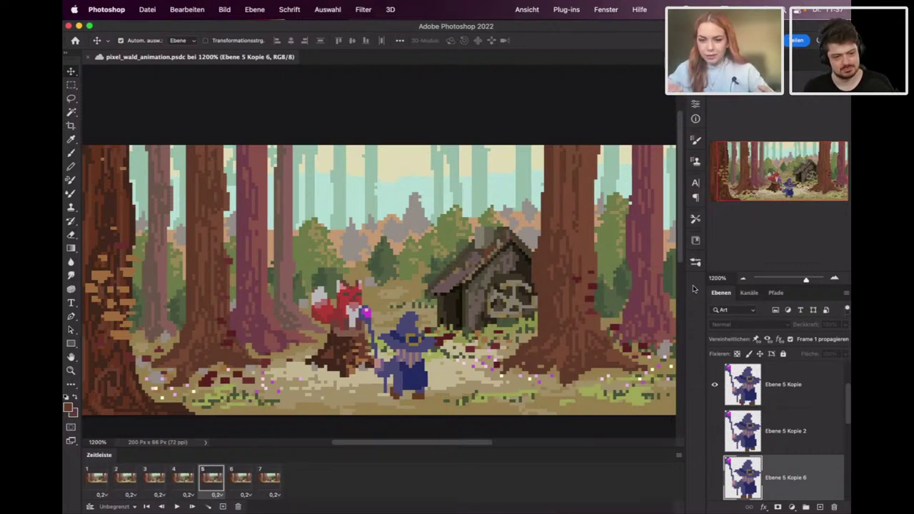
Replay the animation from the first frame and compare the wizard's position in frames 2, 3 and 4.
click(95, 478)
key(space)
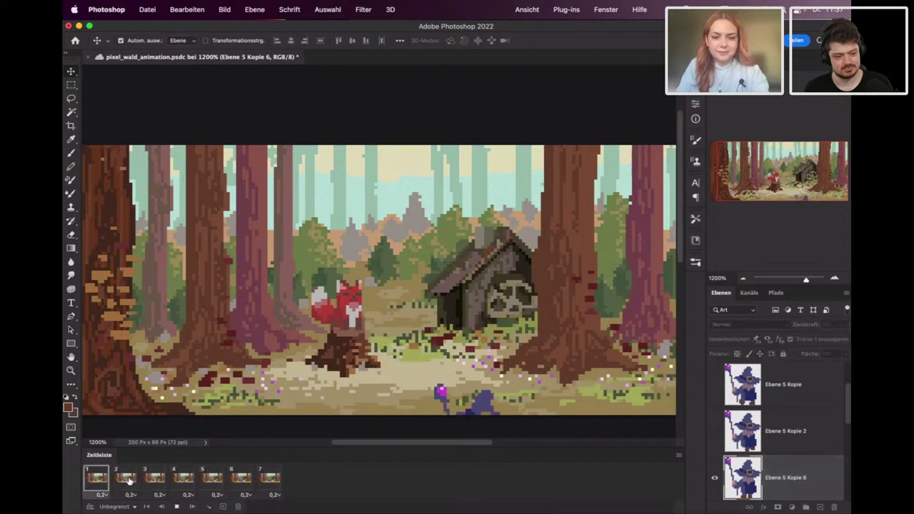
key(space)
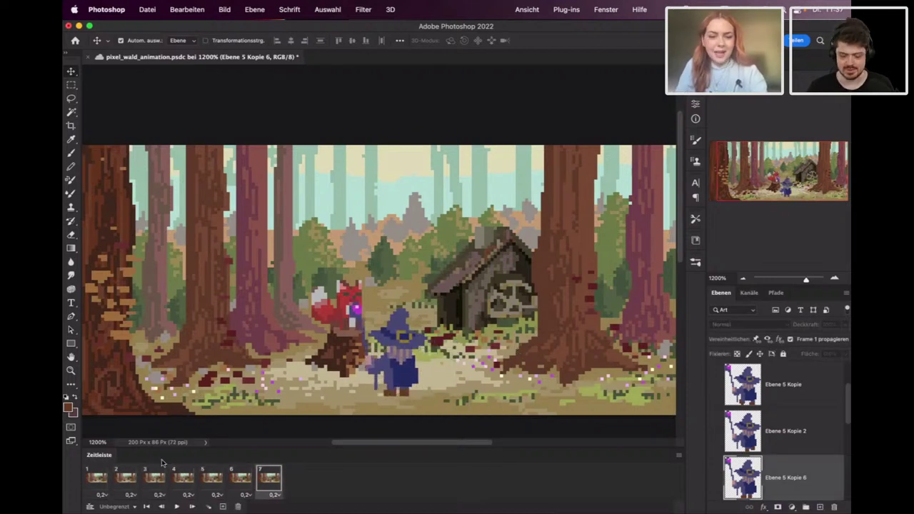
click(128, 477)
click(157, 478)
click(184, 476)
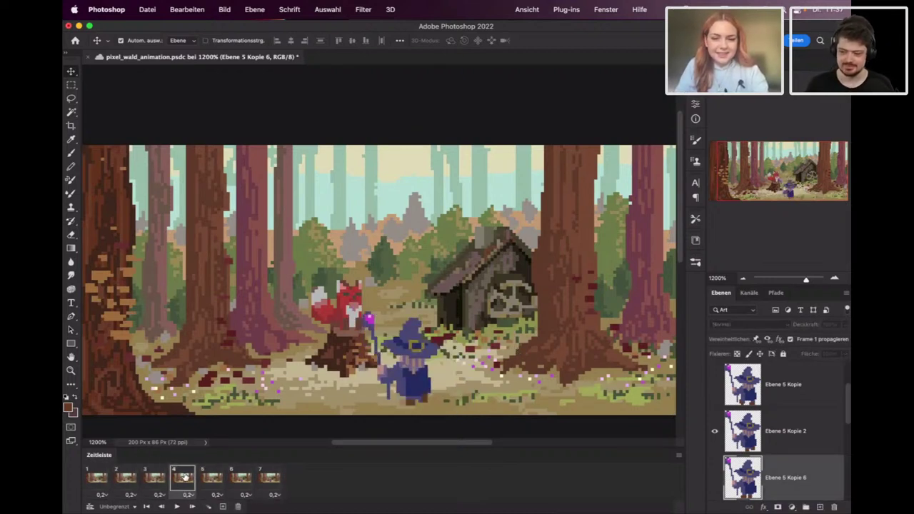
click(156, 476)
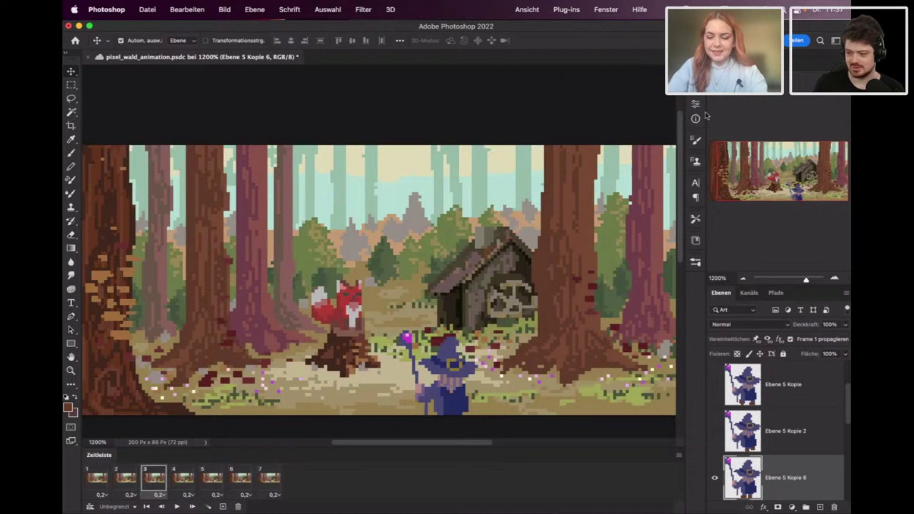
Play the animation again and check the wizard's movement between frames 3, 4 and 5.
key(space)
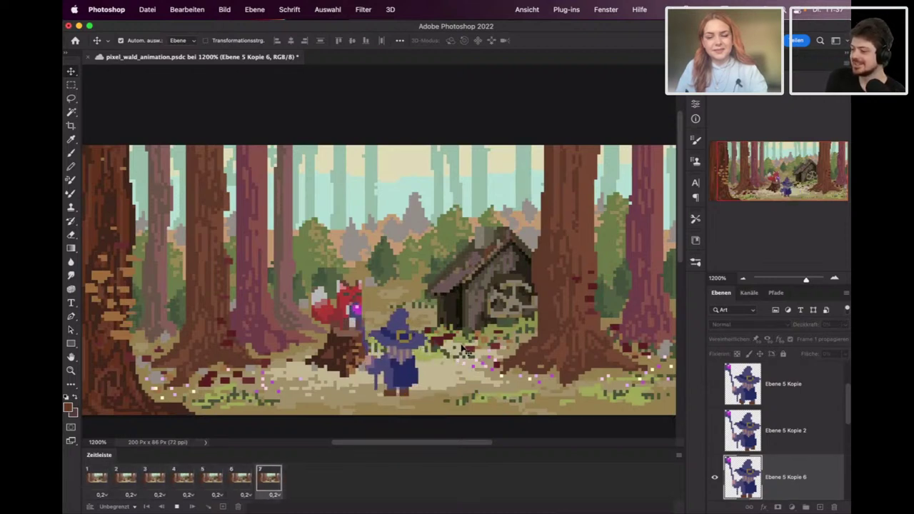
key(space)
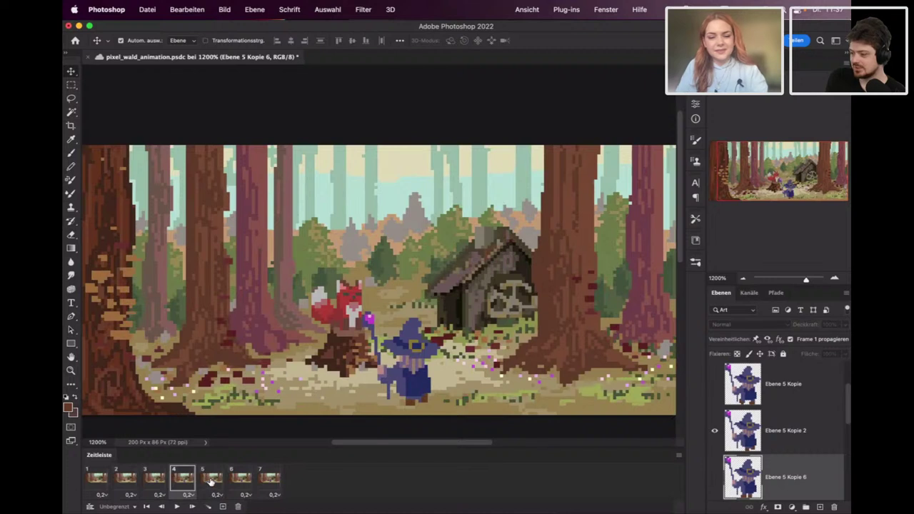
click(210, 482)
click(190, 482)
click(161, 483)
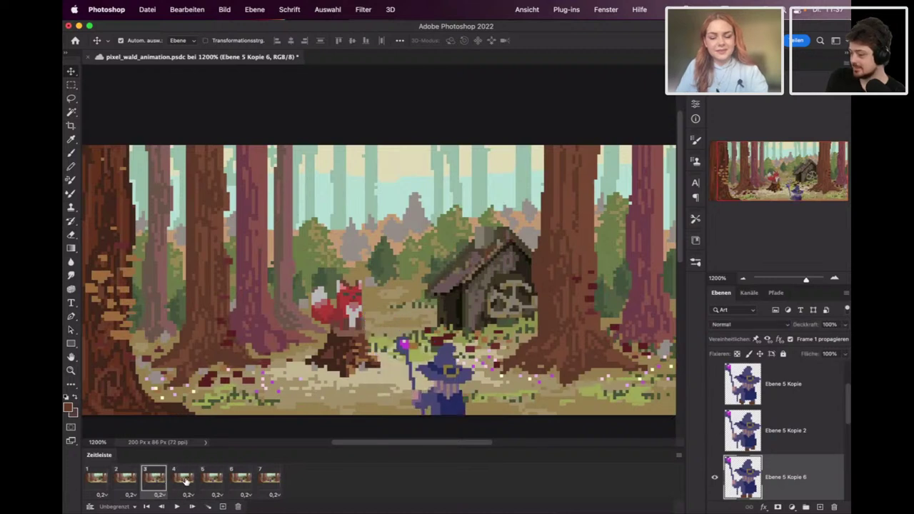
click(184, 482)
click(205, 476)
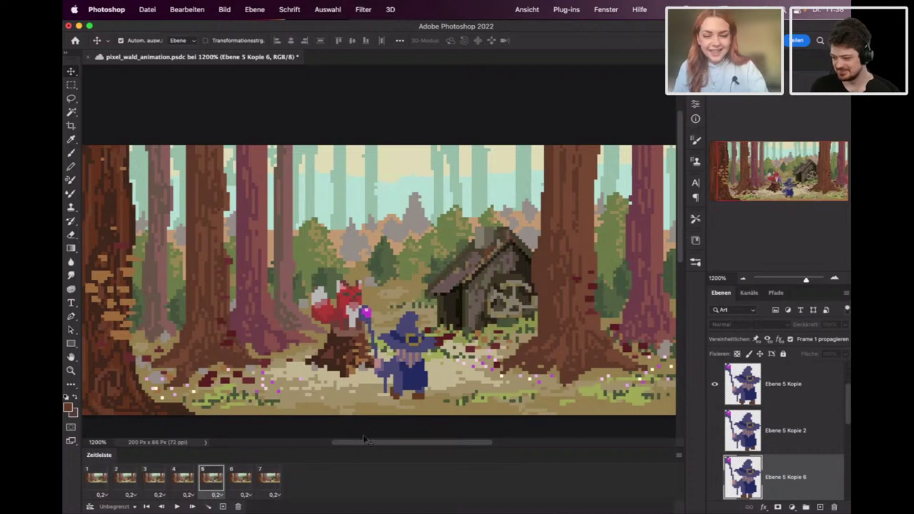
key(space)
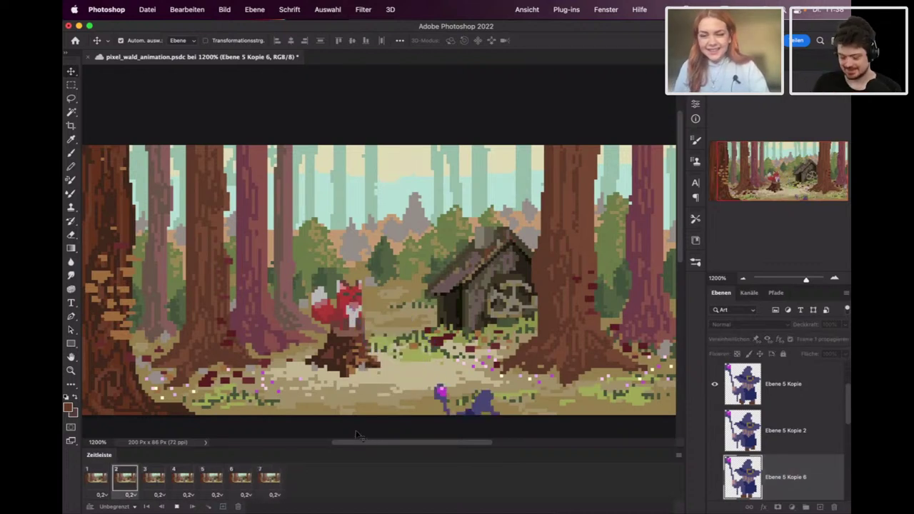
Hide the wizard layer Ebene 5 Kopie 6 in frame 1 and show it in frame 3.
key(space)
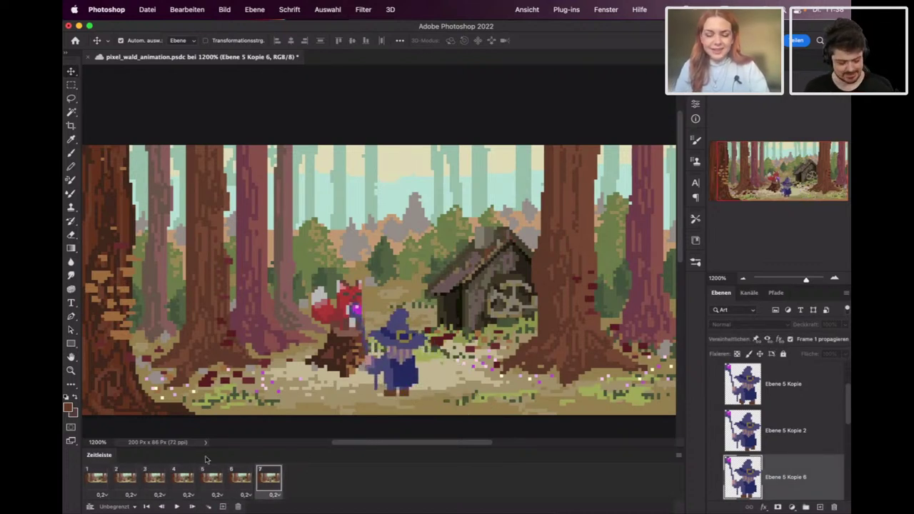
click(102, 486)
click(127, 478)
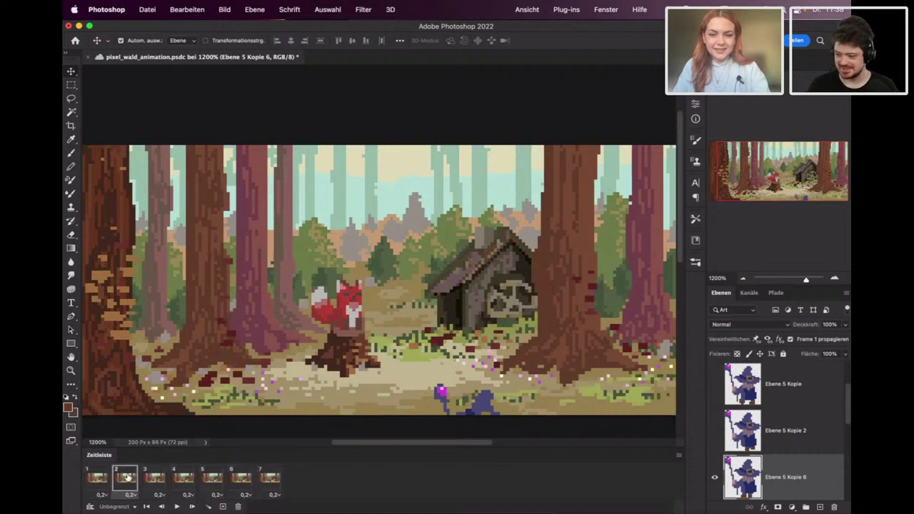
click(152, 478)
click(98, 479)
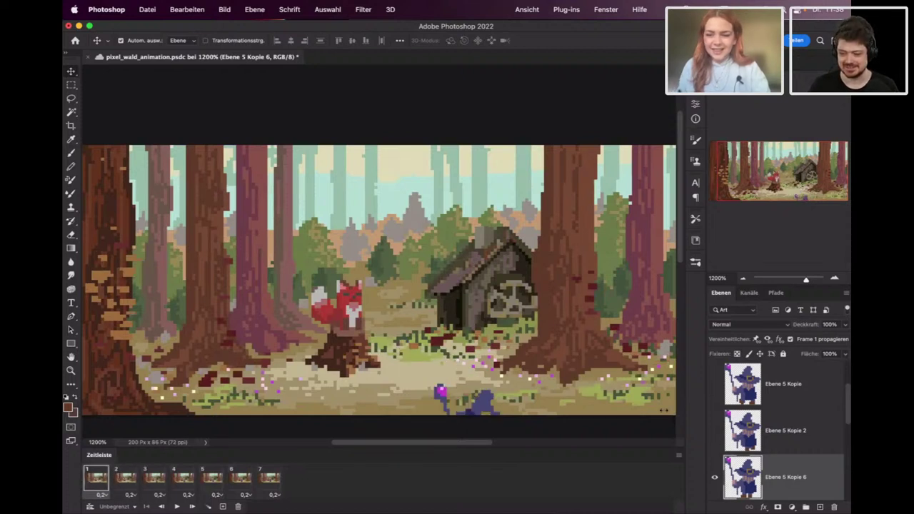
scroll(847, 421, down, 4)
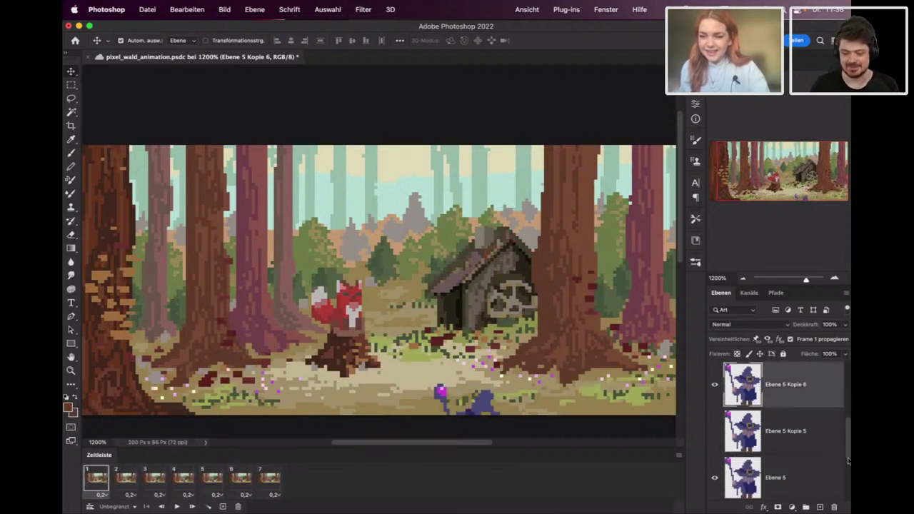
click(712, 387)
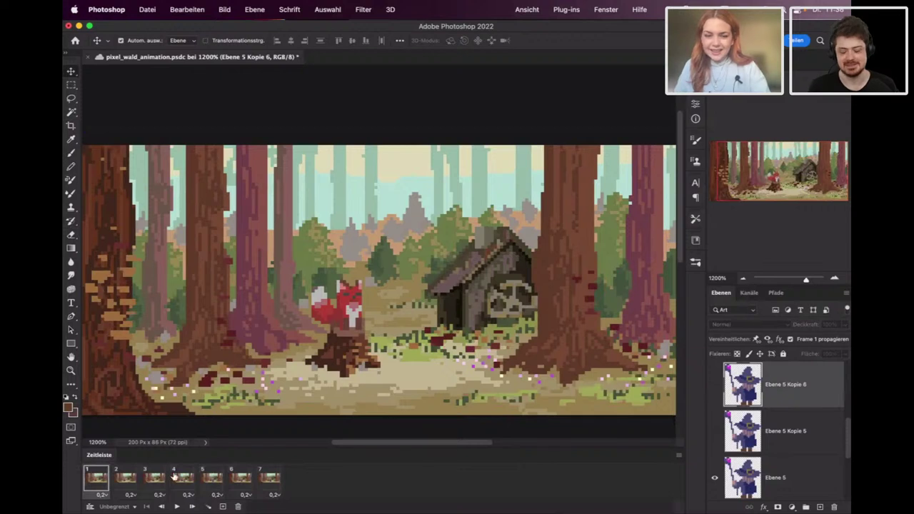
click(125, 478)
click(154, 479)
click(713, 386)
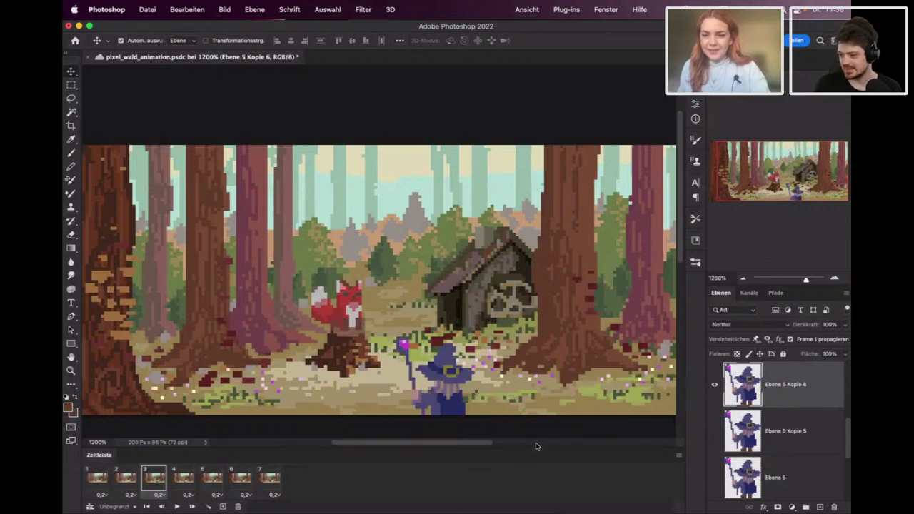
Check the wizard's position and visible layers in frames 4 to 7.
click(187, 484)
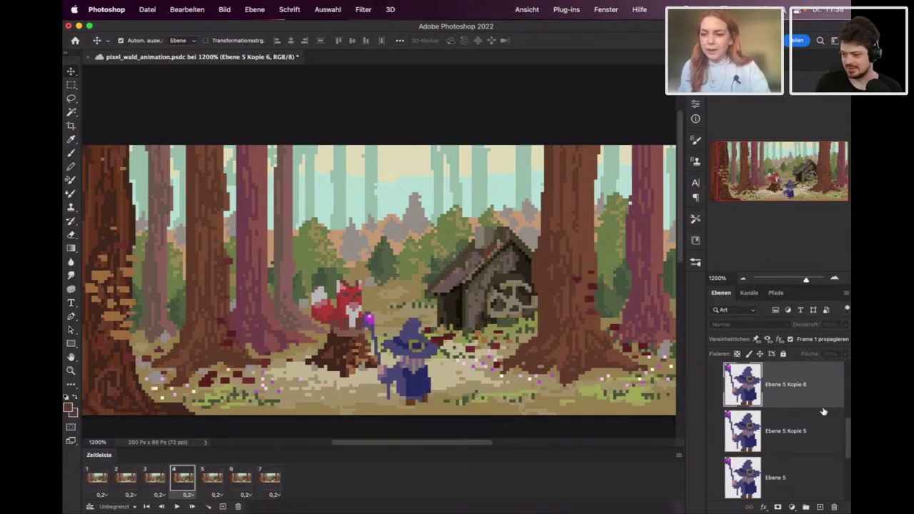
scroll(847, 424, up, 5)
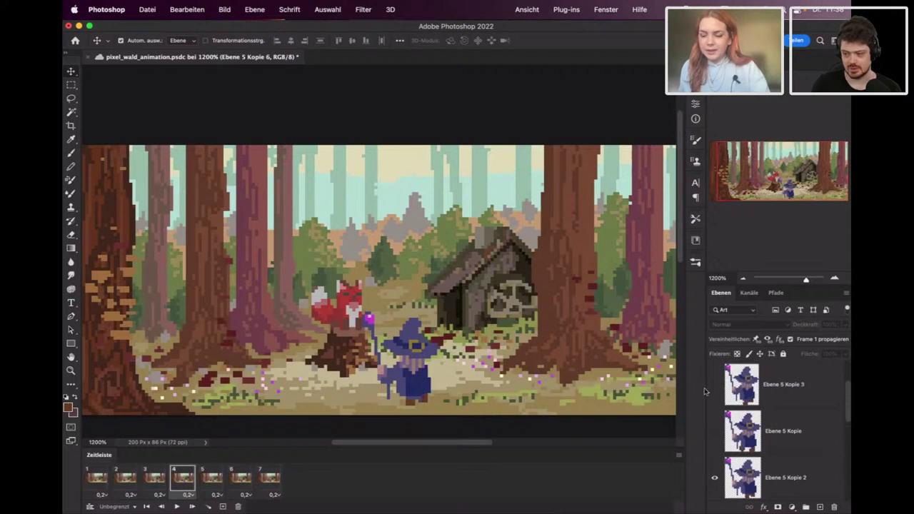
click(213, 479)
click(242, 478)
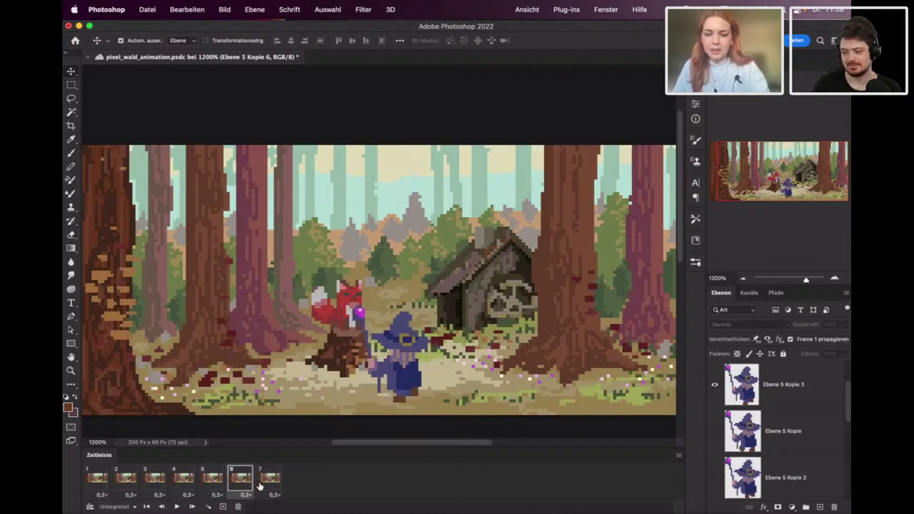
click(270, 481)
Play the animation and compare the wizard's position in frames 2, 3 and 4.
key(space)
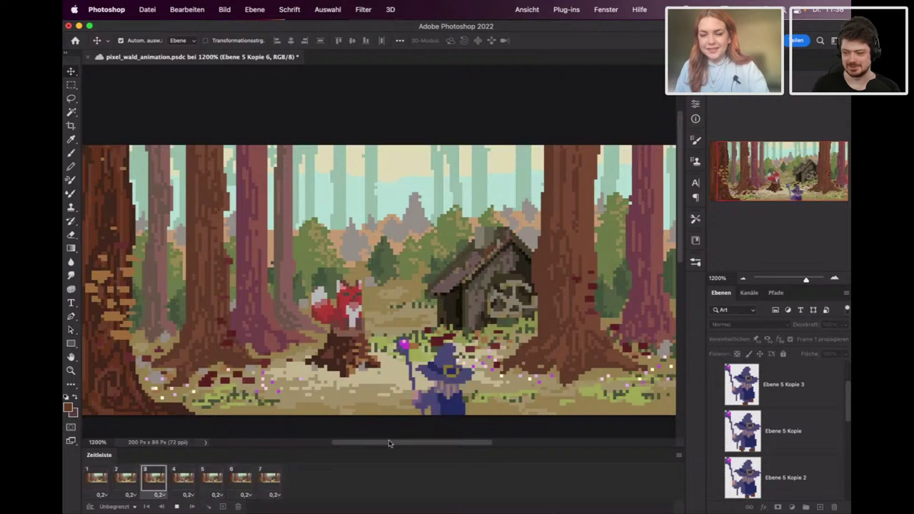
key(space)
click(127, 480)
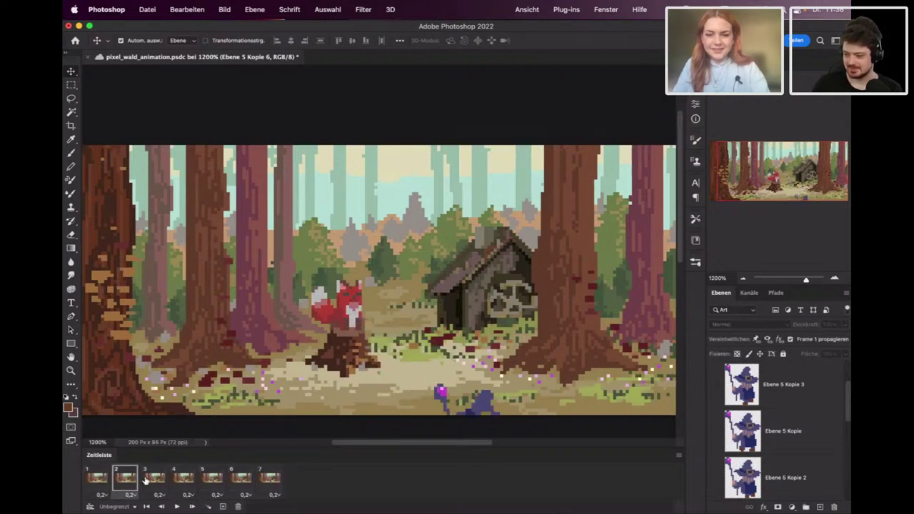
click(160, 483)
click(132, 478)
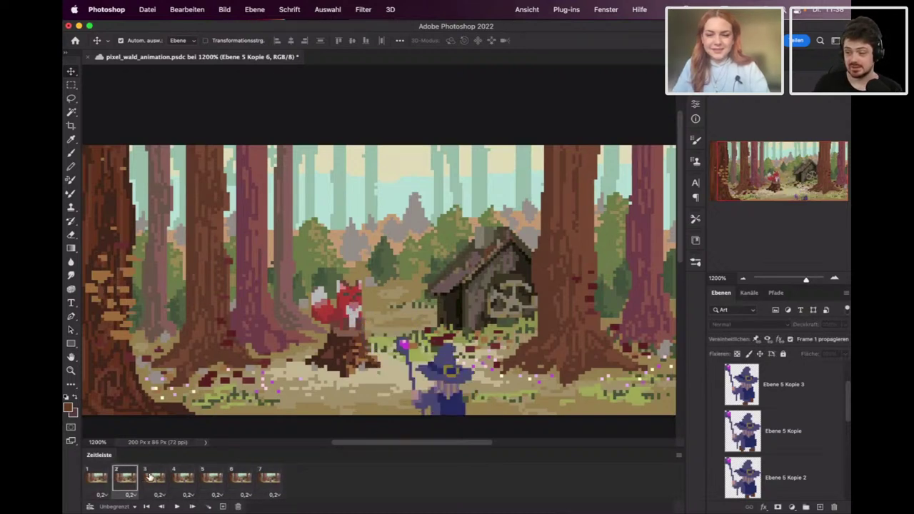
click(158, 478)
click(183, 480)
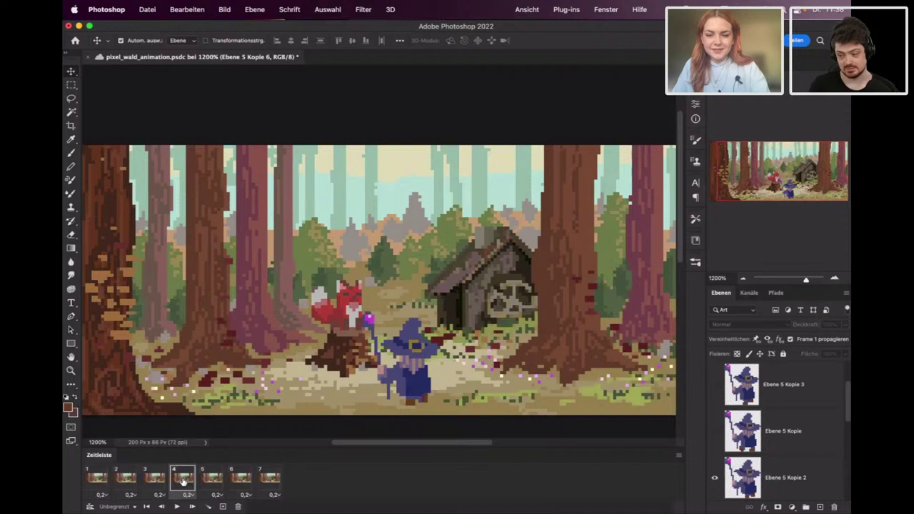
Duplicate frame 3 as a new in-between frame and duplicate the wizard layer Ebene 5 Kopie 6.
click(152, 481)
click(222, 506)
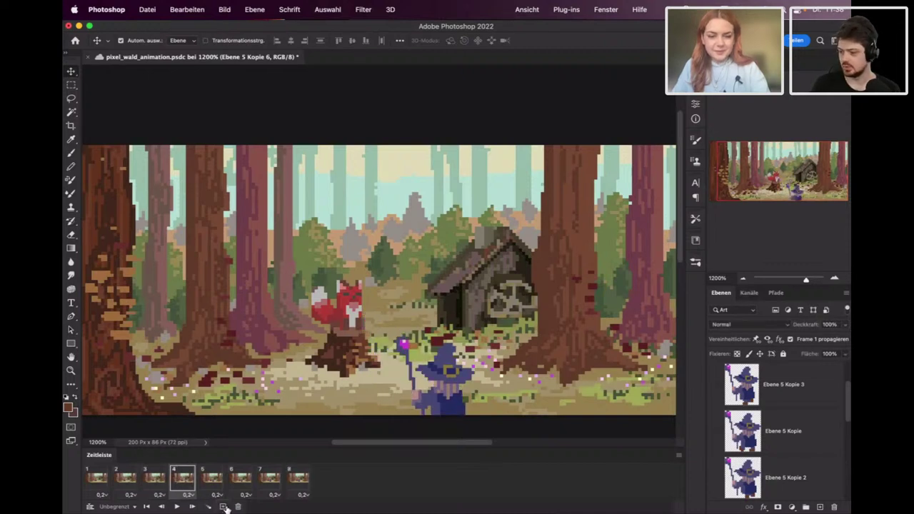
drag(847, 401, 848, 426)
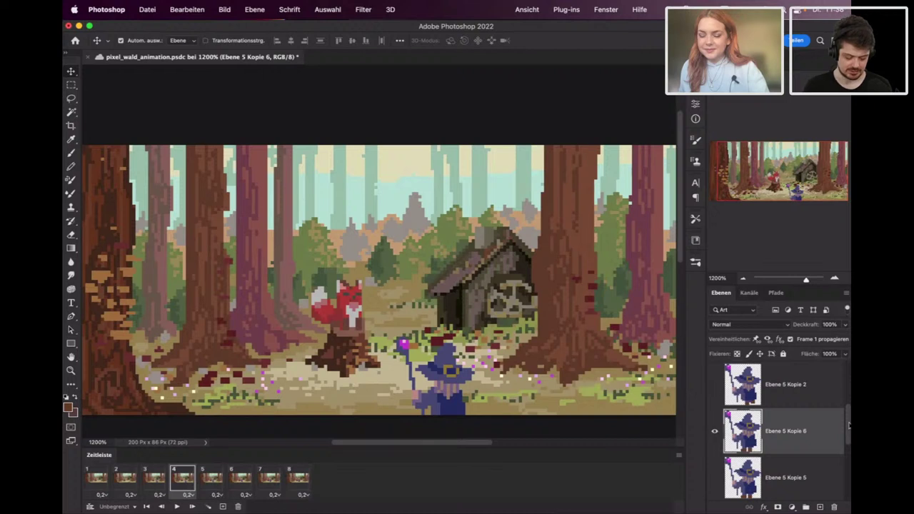
key(super+j)
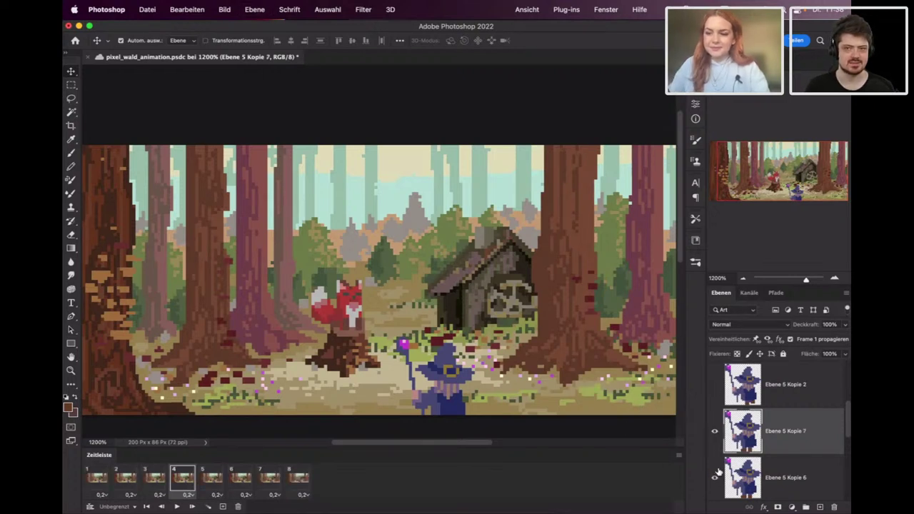
Hide the duplicated wizard layer Ebene 5 Kopie 7 in frame 1 and show it in frame 4.
click(163, 479)
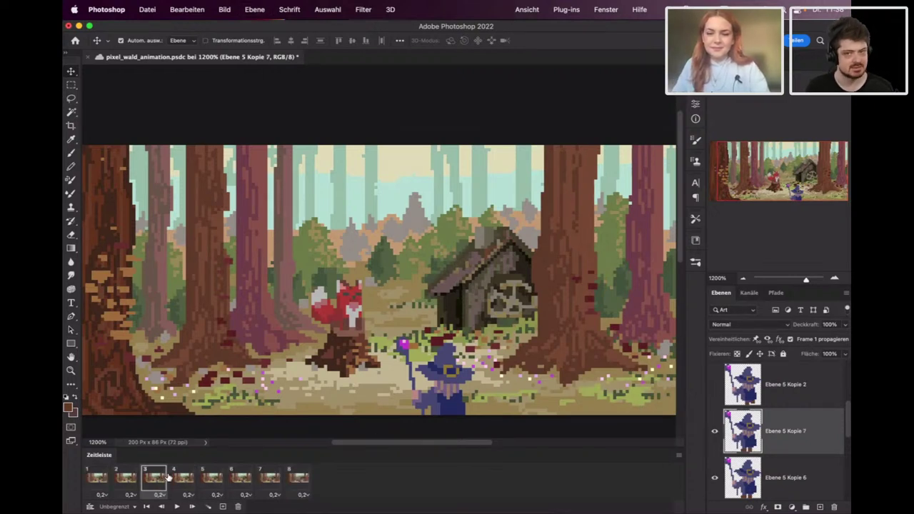
click(106, 482)
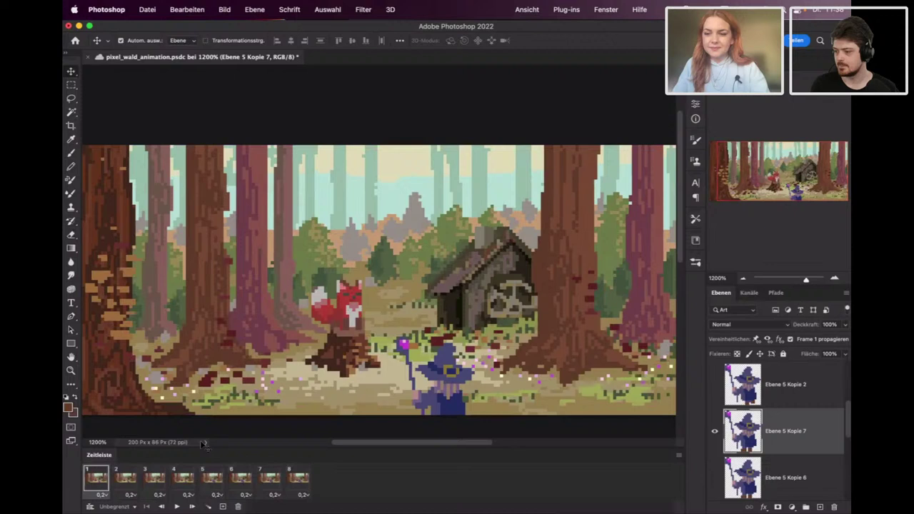
click(714, 430)
click(127, 480)
click(161, 480)
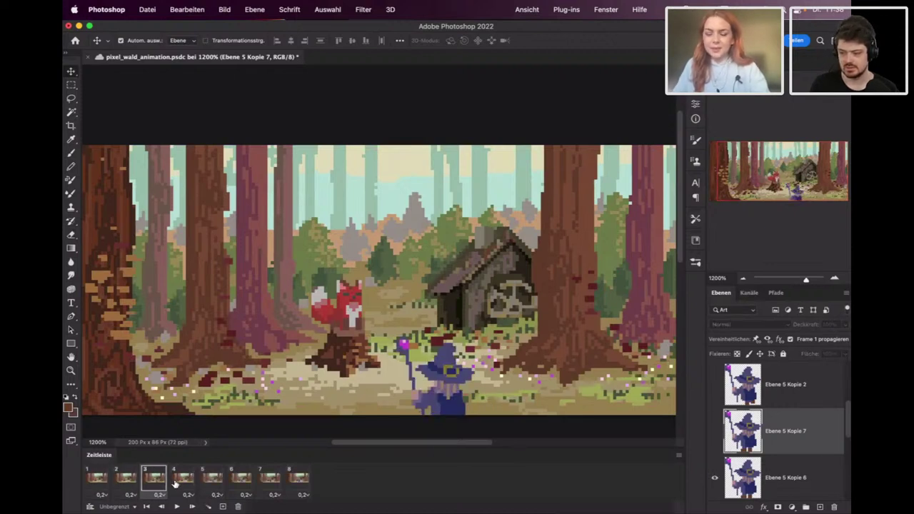
click(184, 479)
click(714, 430)
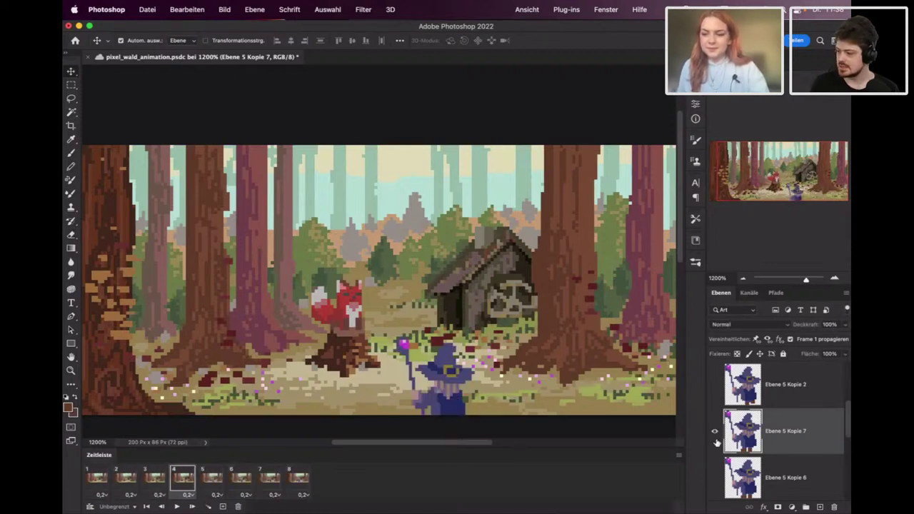
Compare frames 3 to 5 and nudge the frame 4 wizard two pixels up and four pixels left.
click(155, 480)
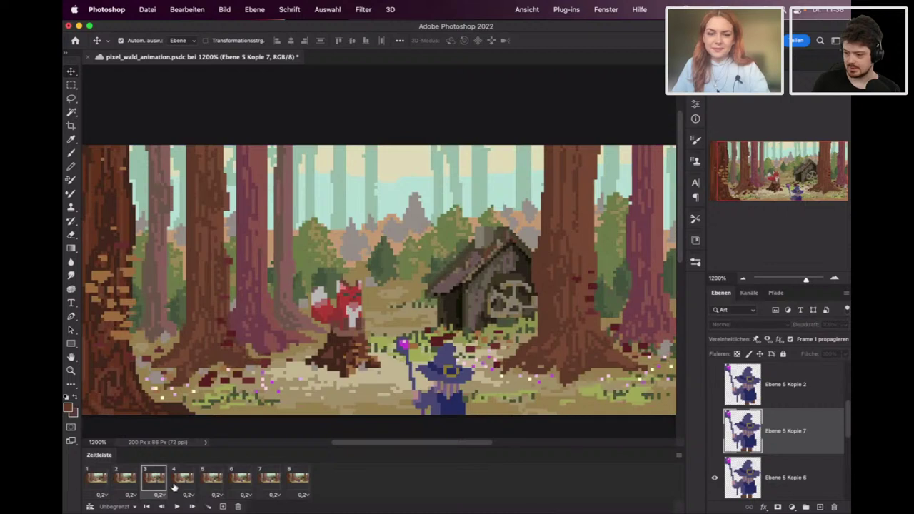
click(182, 480)
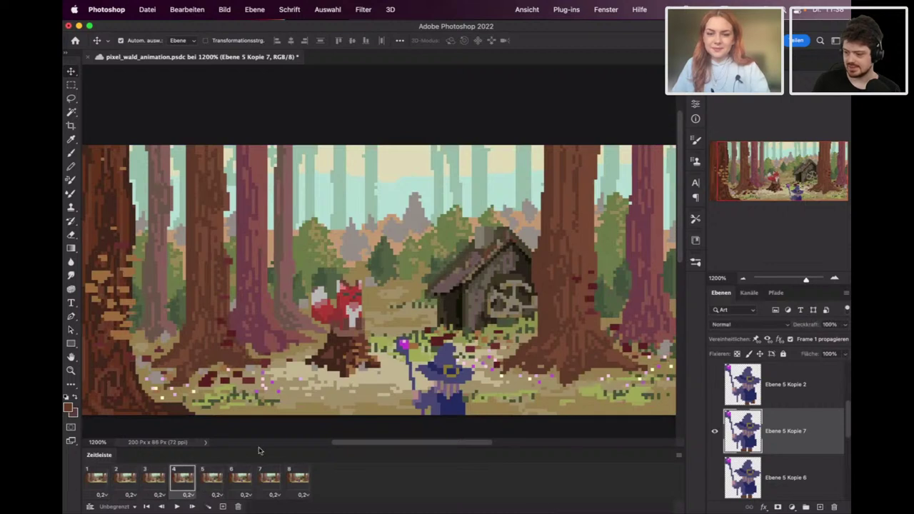
click(212, 477)
click(183, 478)
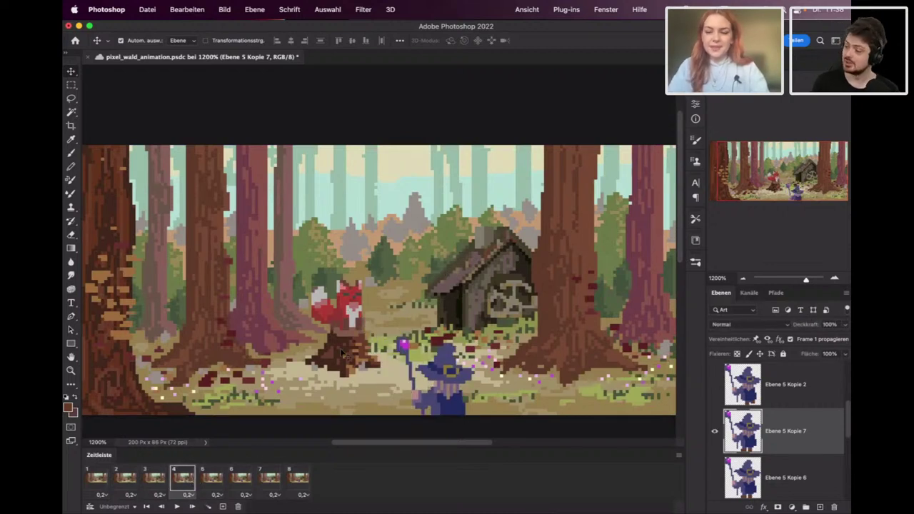
key(Up)
key(Up)
key(Left)
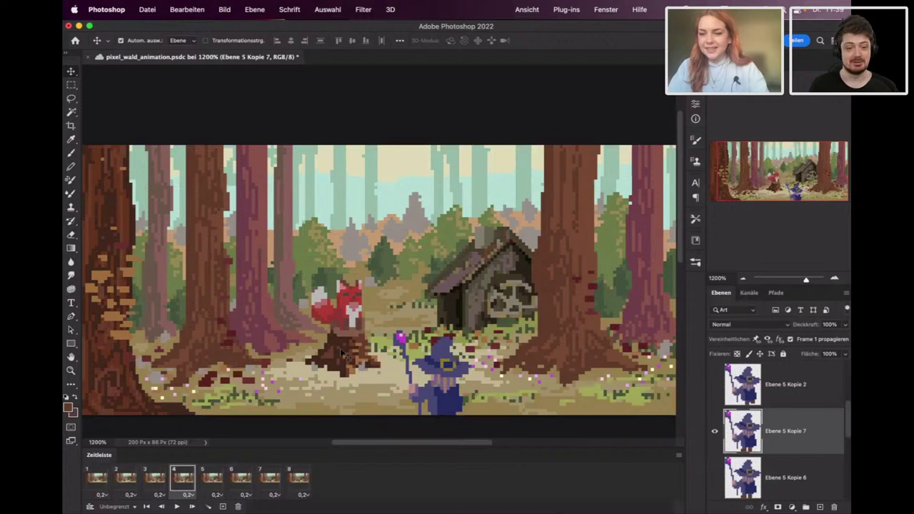
key(Left)
key(Left)
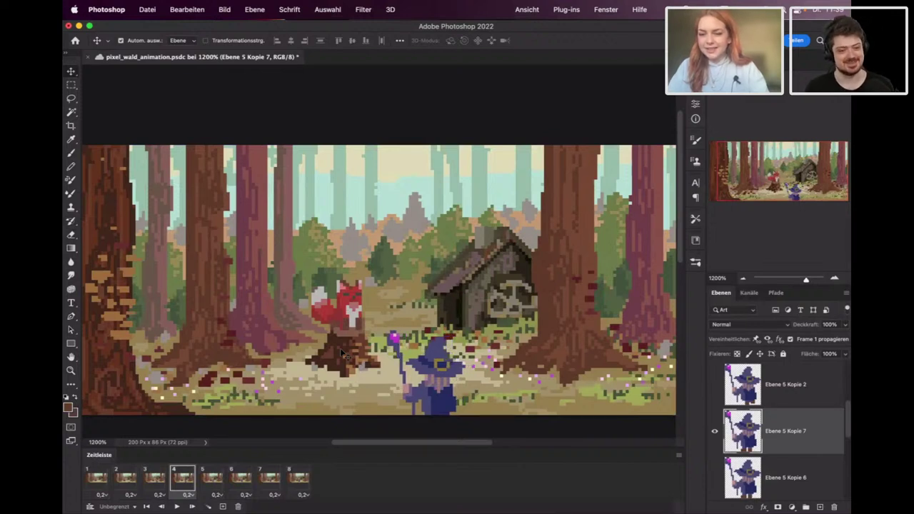
key(Left)
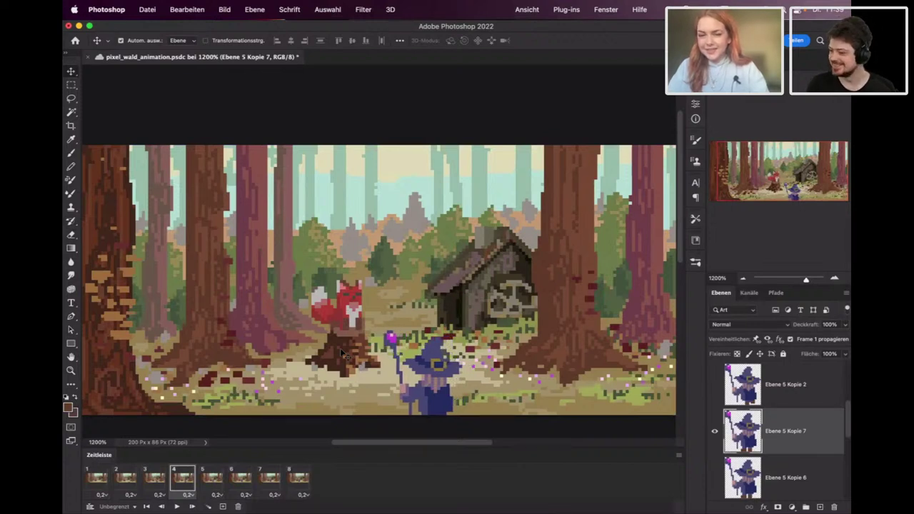
Check frame 4 against frames 3 and 5 and nudge its wizard two more pixels left and slightly up.
click(153, 478)
click(180, 478)
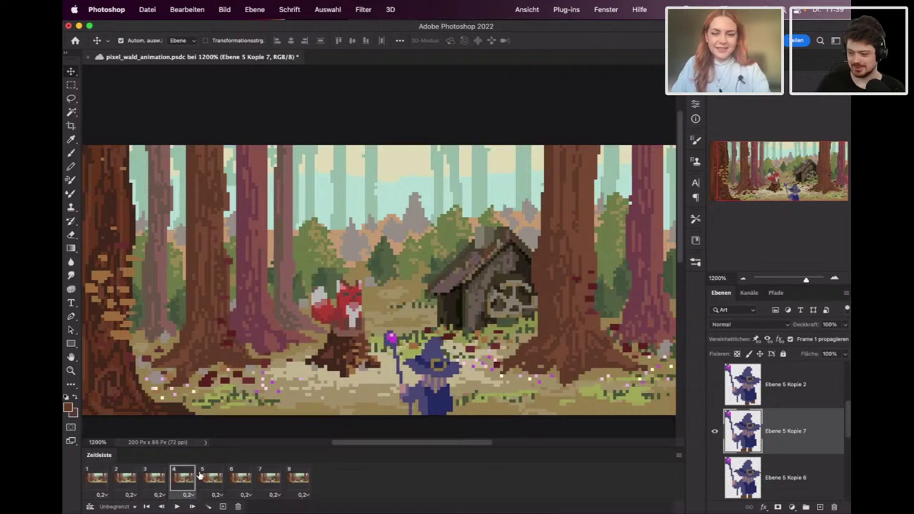
click(221, 476)
click(191, 478)
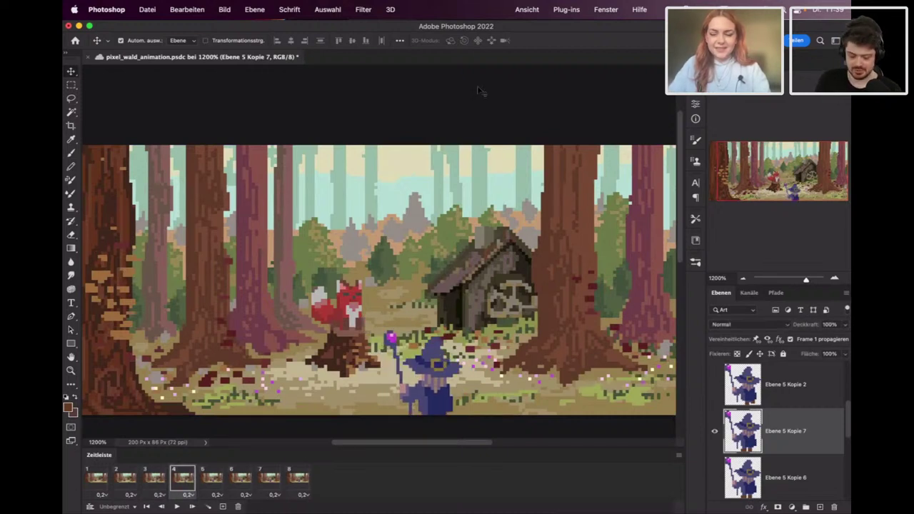
key(Left)
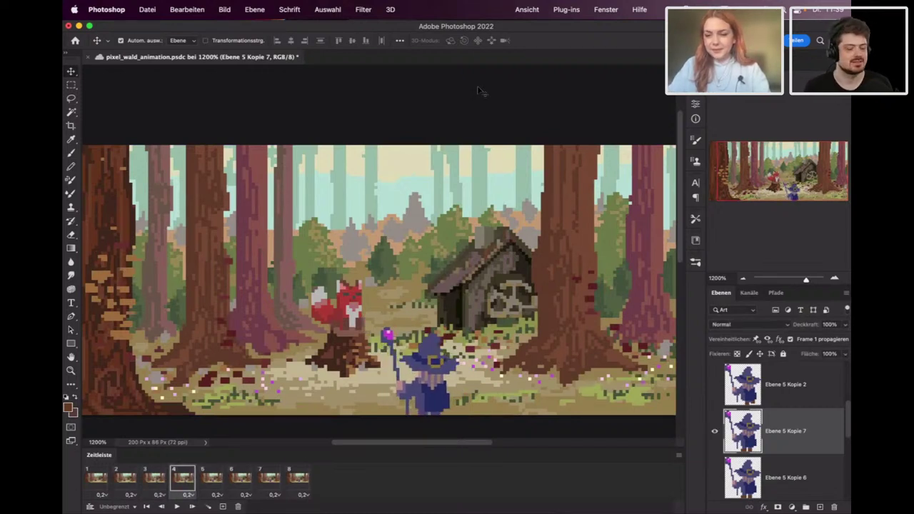
key(Left)
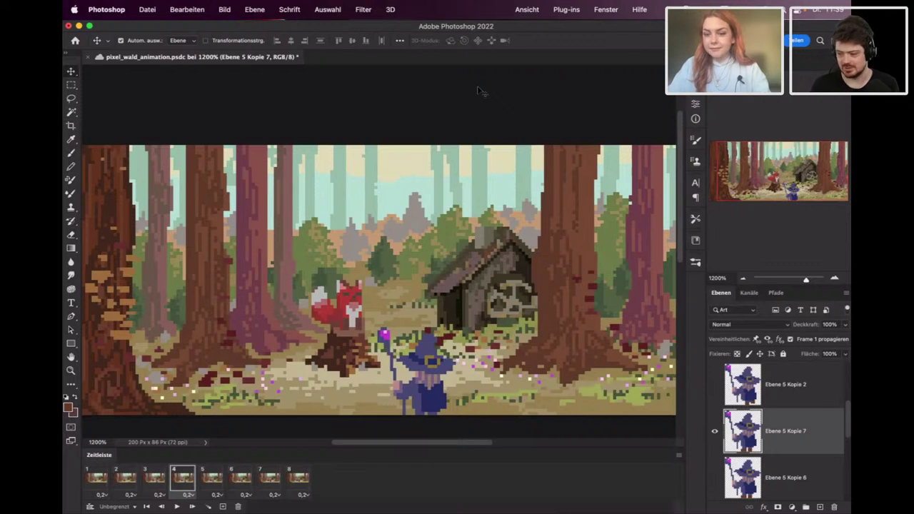
Play the animation and set the delay of the last frame, frame 8, to 5 seconds.
key(space)
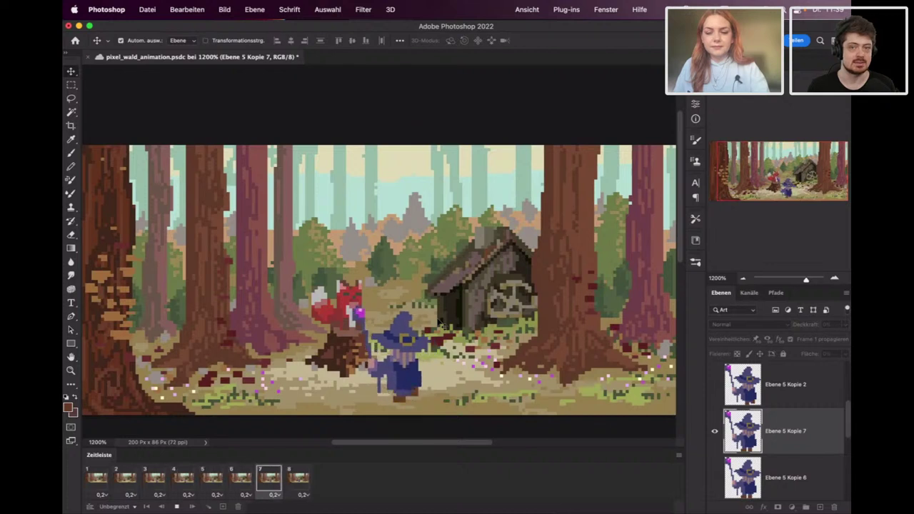
key(space)
click(299, 478)
click(304, 494)
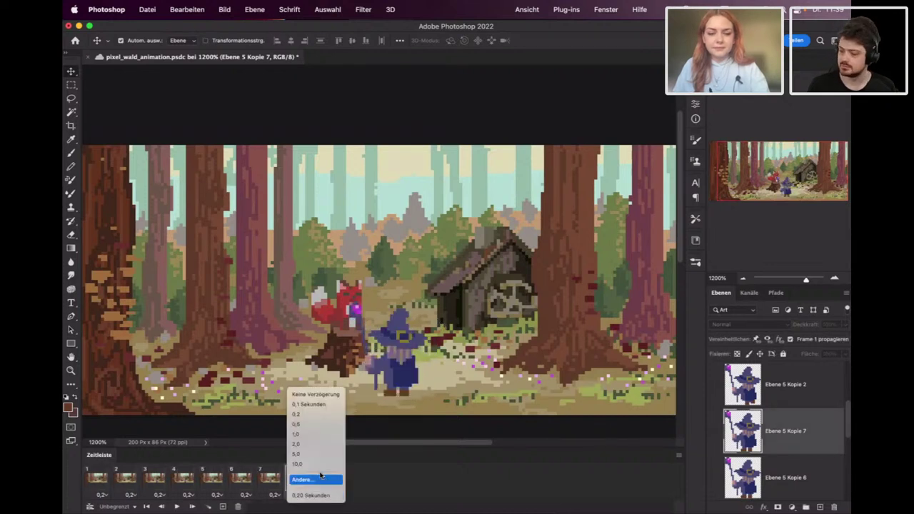
key(Return)
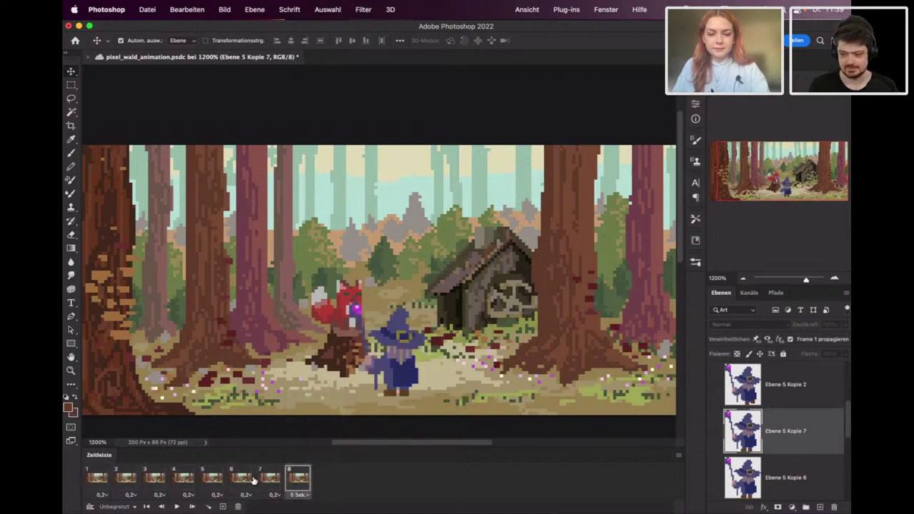
Save the document and play back the animation with the longer final frame.
key(super+s)
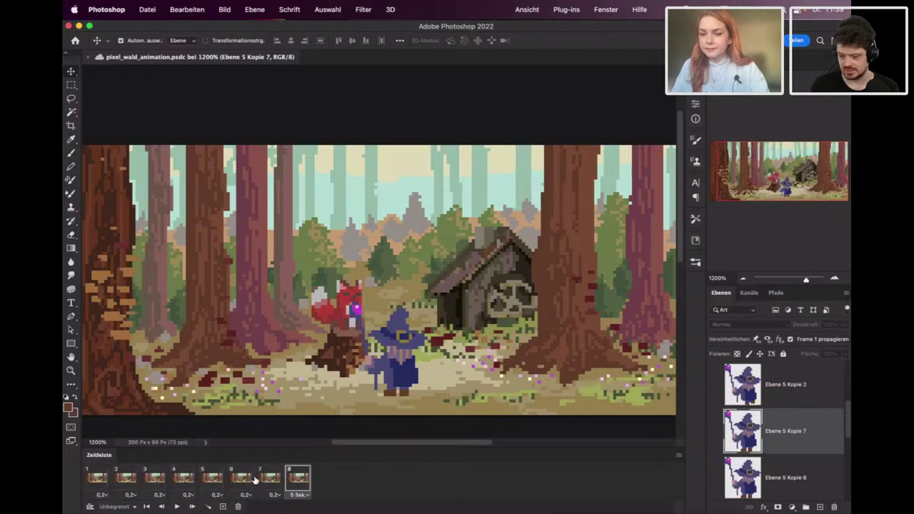
key(space)
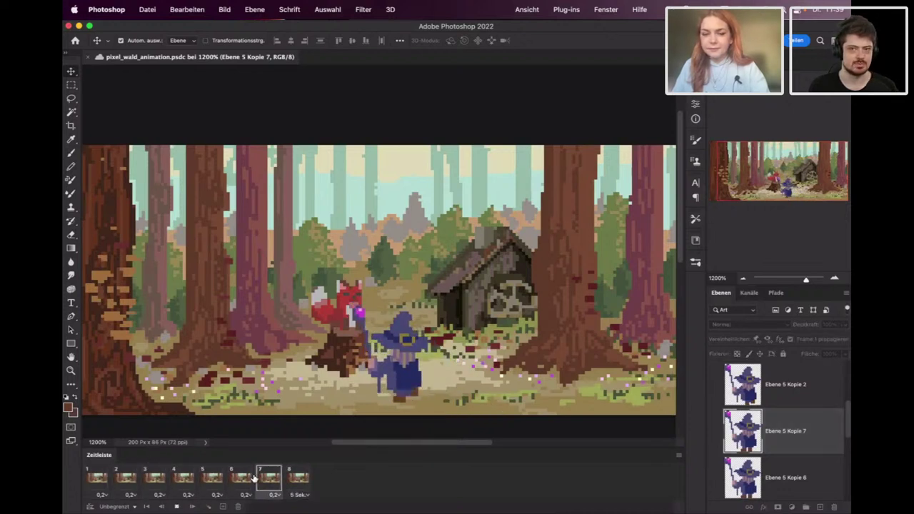
Stop the playback, select layer Ebene 5 Kopie 4 and duplicate frame 8 as a new ninth frame.
key(space)
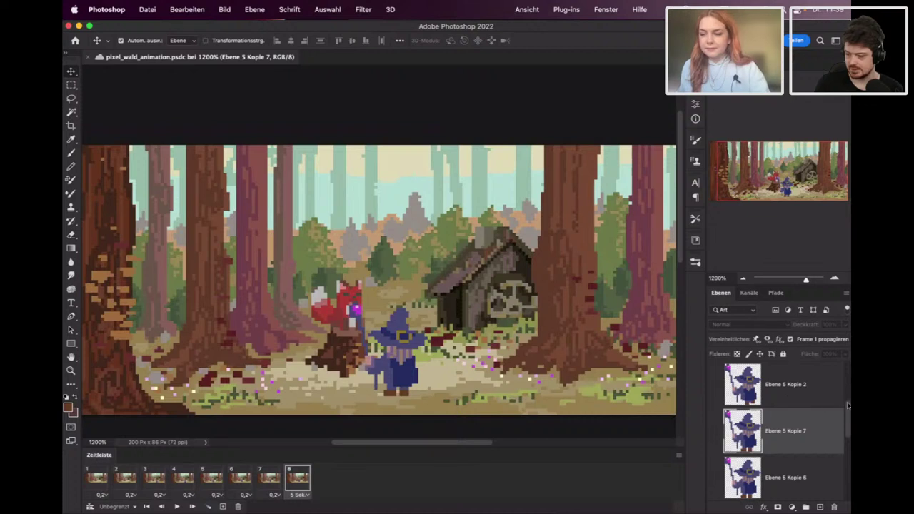
drag(848, 407, 848, 365)
click(781, 400)
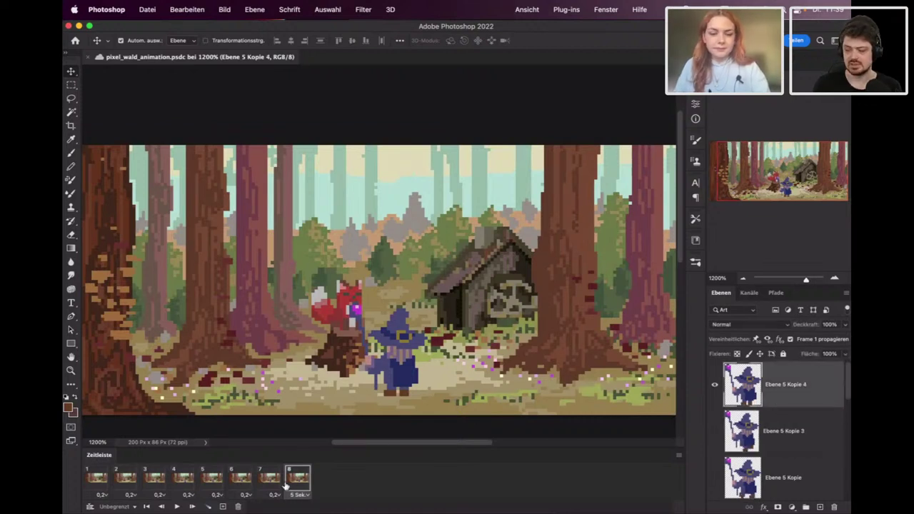
click(223, 506)
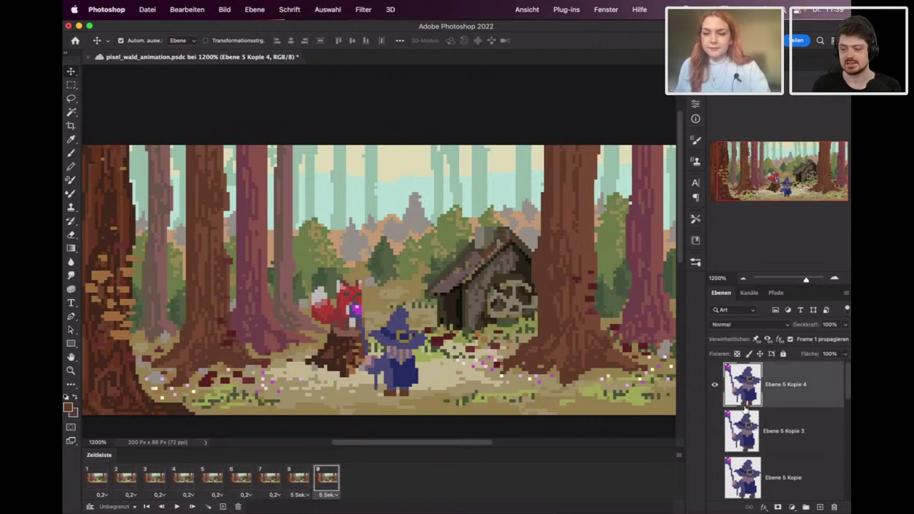
Select the scenery layer Ebene 4 and save the document.
drag(847, 385, 847, 469)
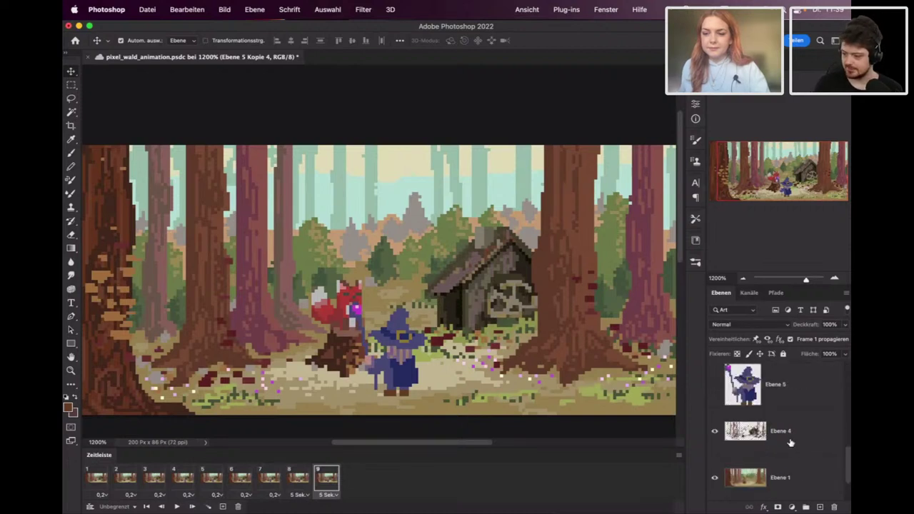
click(794, 432)
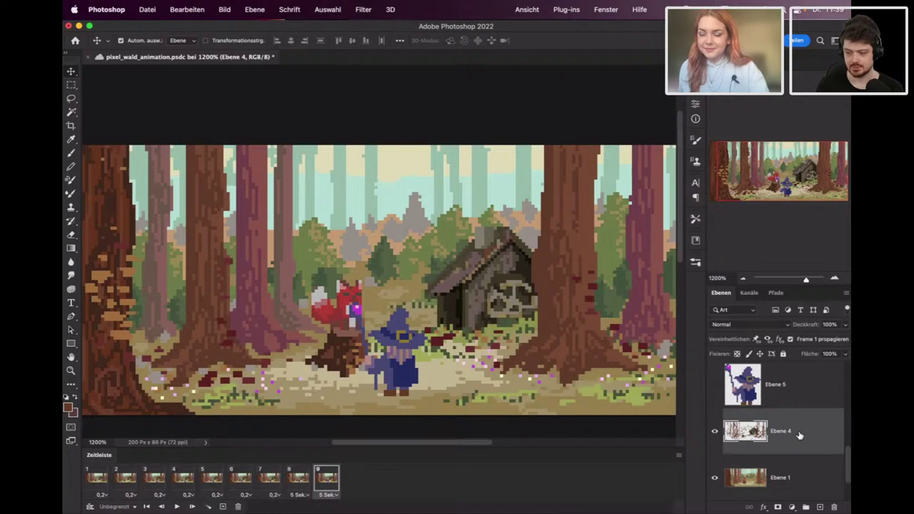
key(super+s)
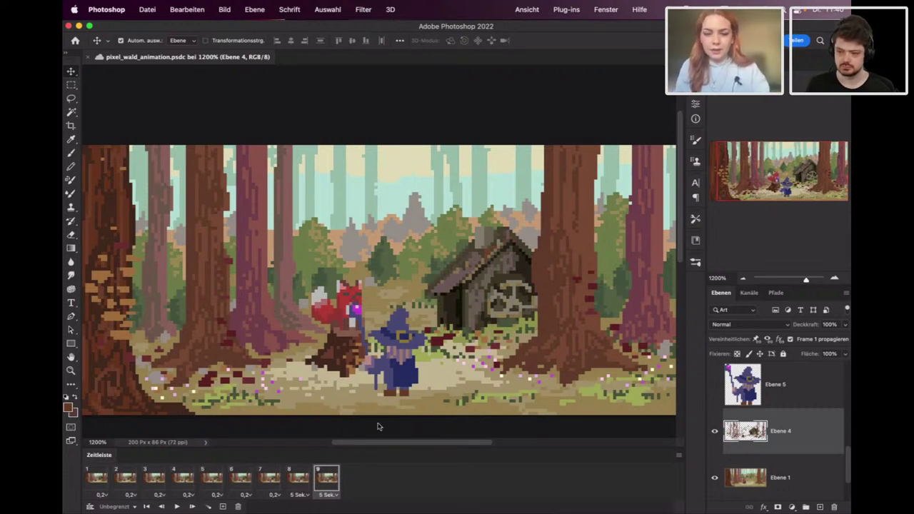
Compare frames 6 to 9 to check the end of the wizard's walk, finishing on frame 8.
click(300, 481)
click(312, 483)
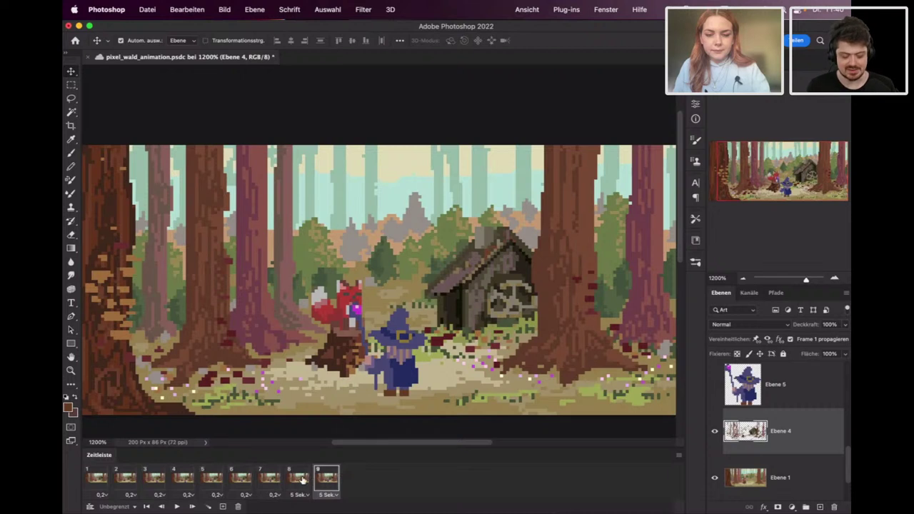
click(300, 480)
click(271, 480)
click(291, 484)
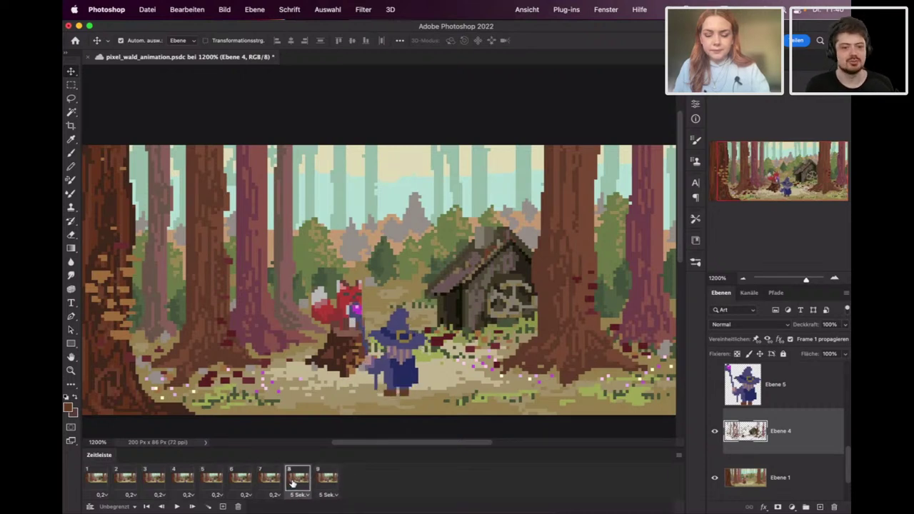
click(271, 481)
click(298, 485)
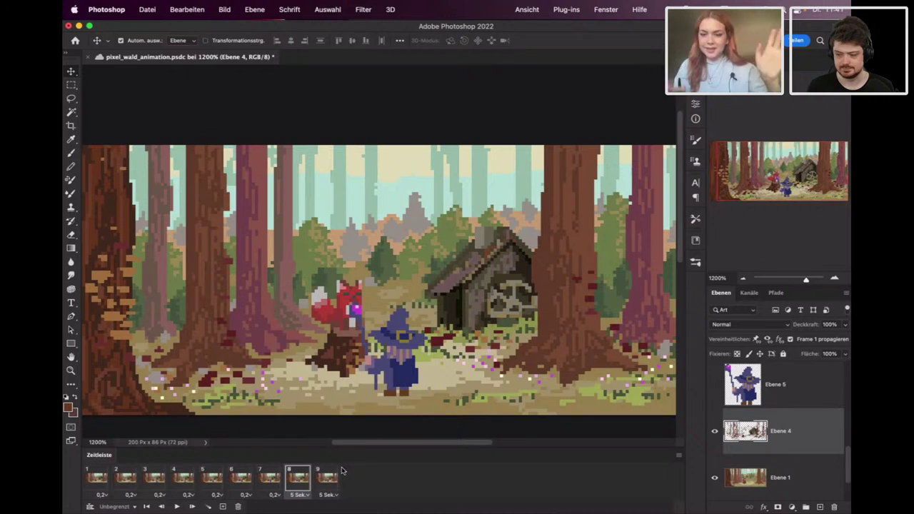
click(320, 481)
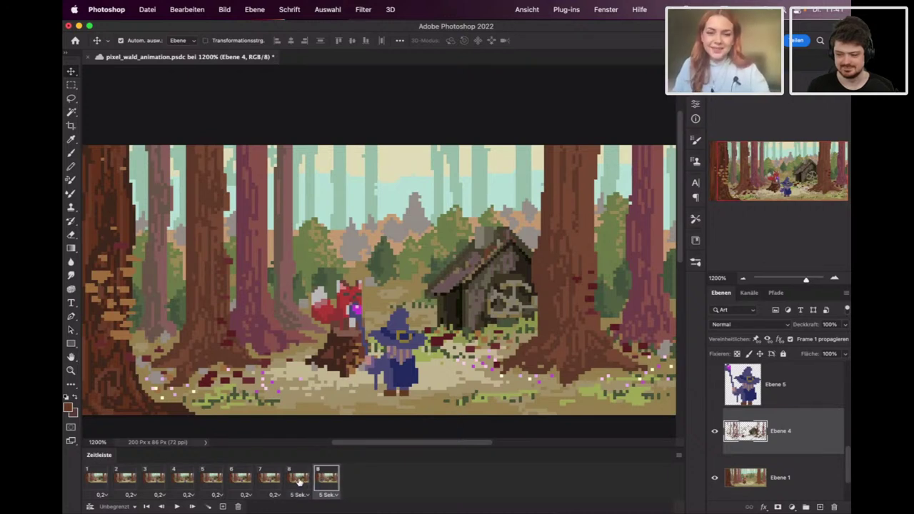
click(299, 482)
click(270, 485)
click(239, 489)
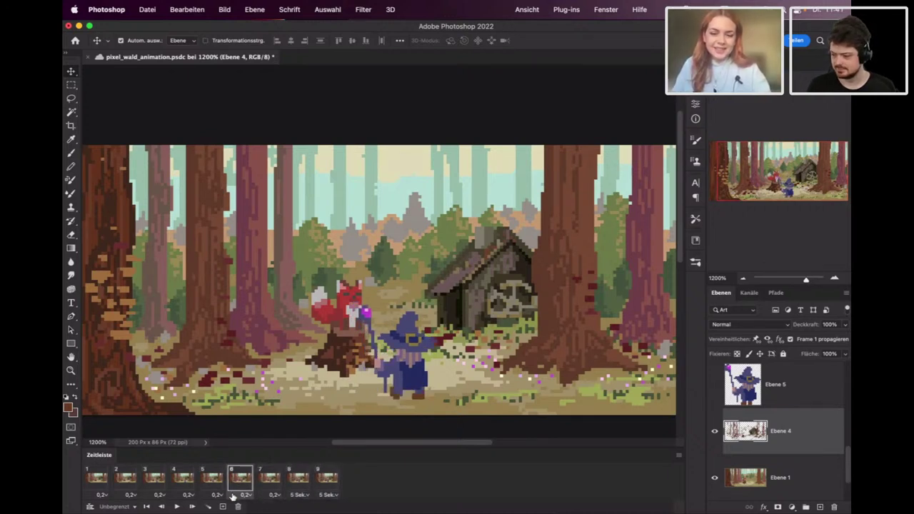
click(272, 484)
click(297, 486)
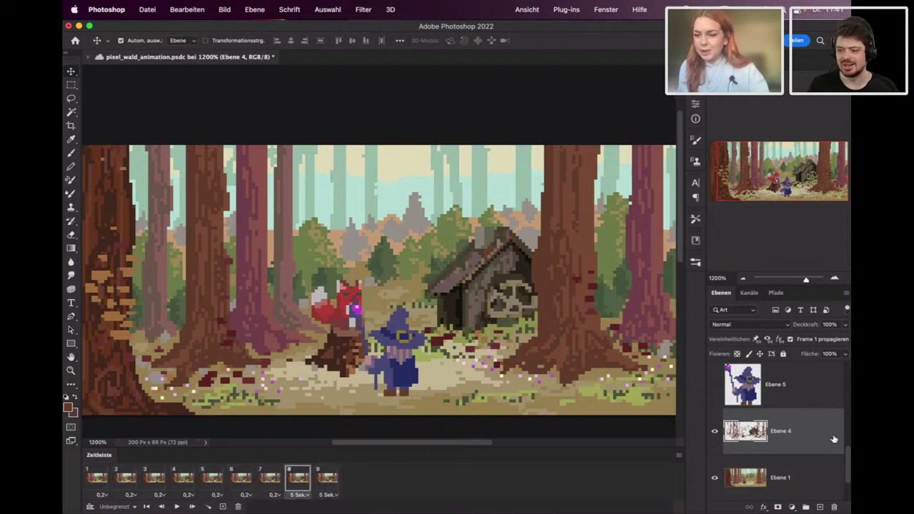
Merge Ebene 4 into Ebene 1 and select the fox and its tree stump with the Magic Wand.
key(BackSpace)
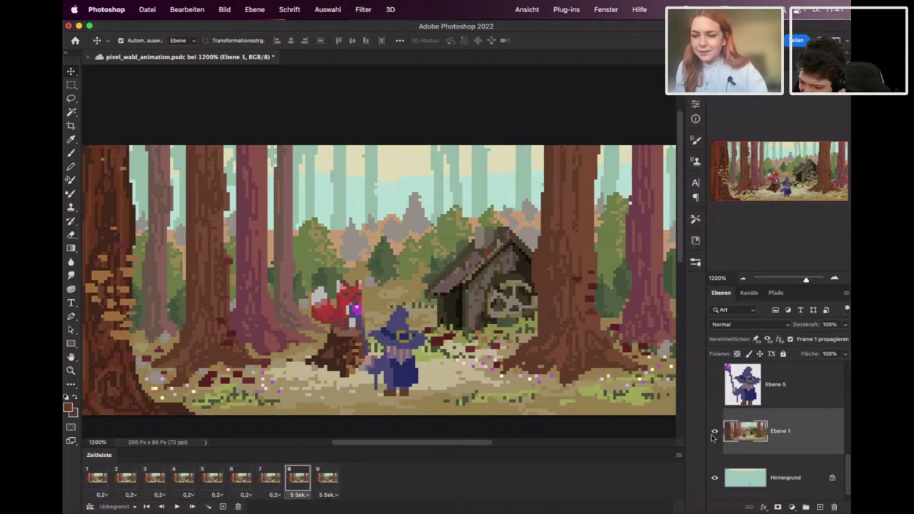
key(w)
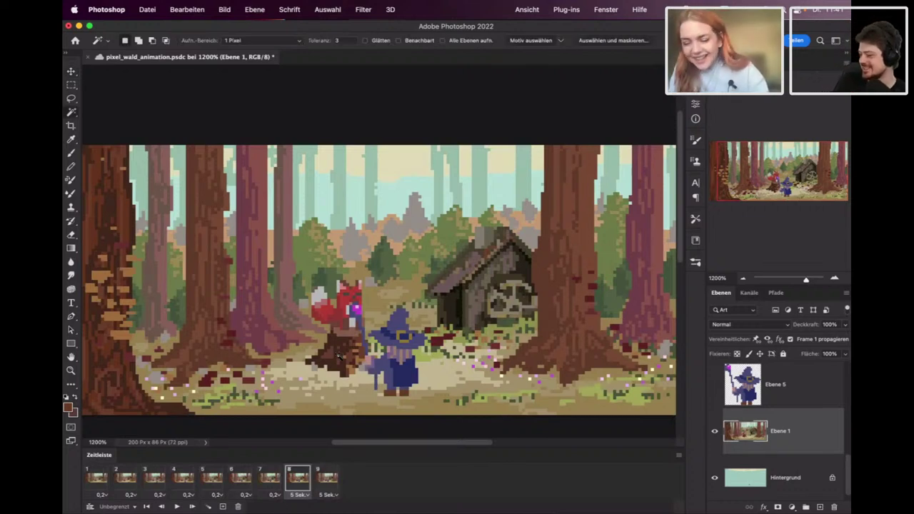
click(323, 306)
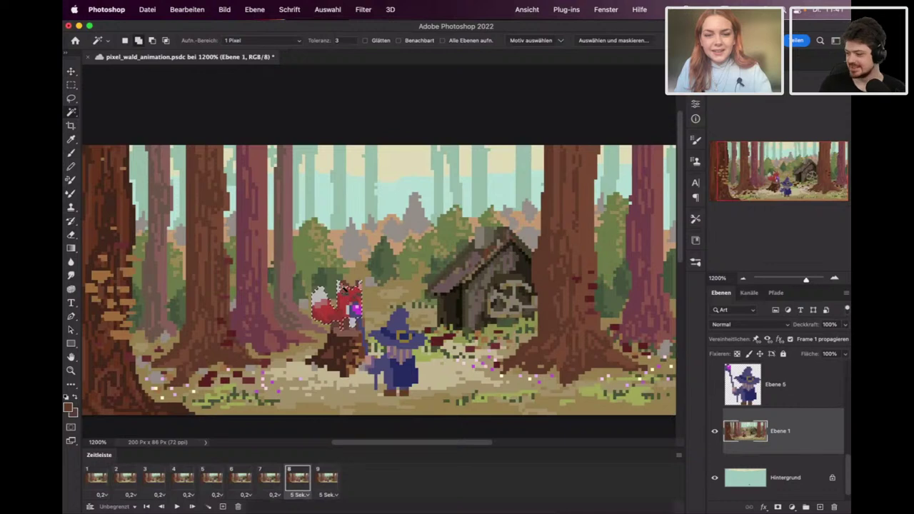
shift+click(339, 348)
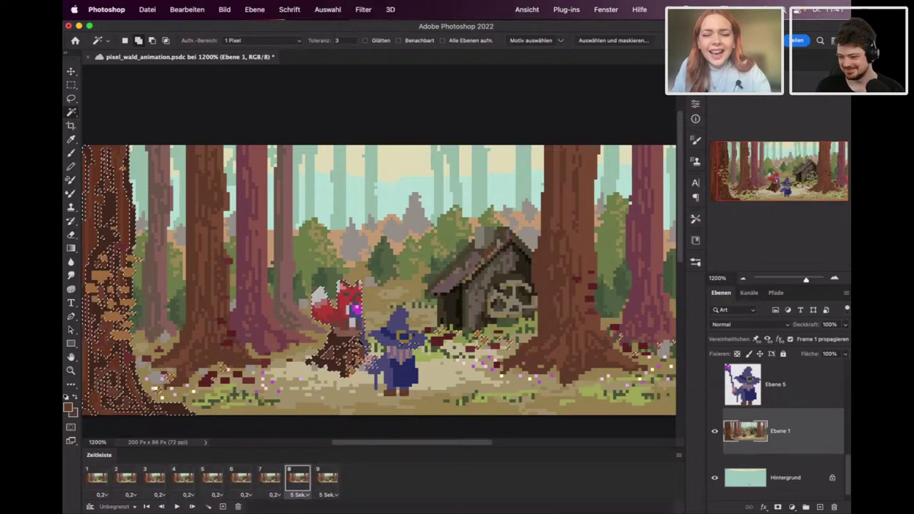
shift+click(364, 384)
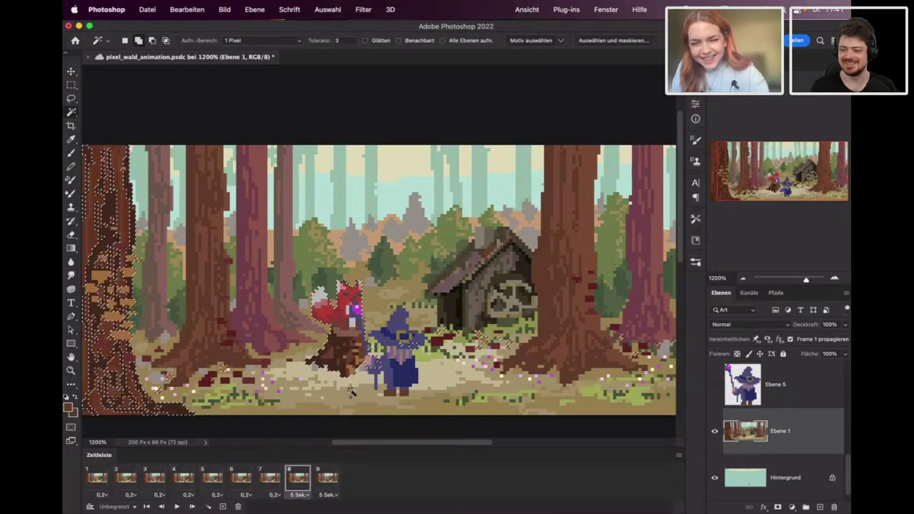
Subtract the large foreground tree and other stray areas from the fox and stump selection with the Lasso.
key(l)
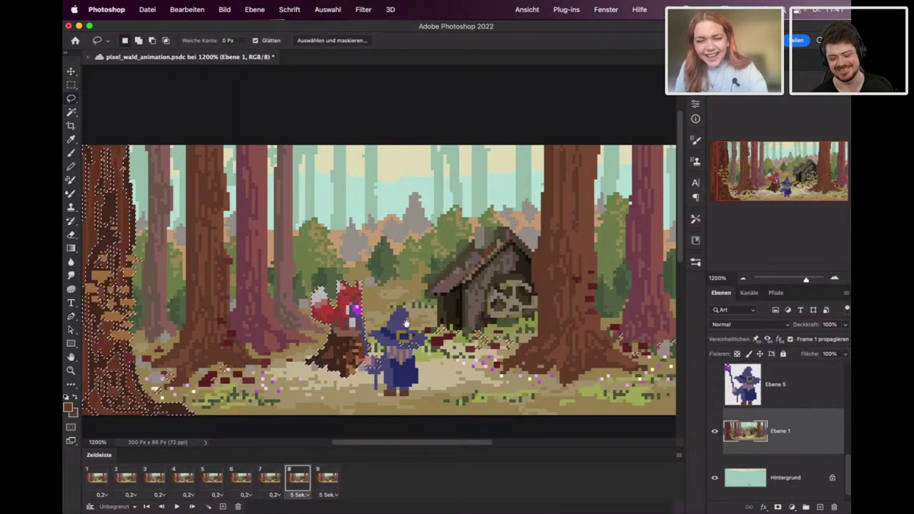
drag(417, 311, 364, 294)
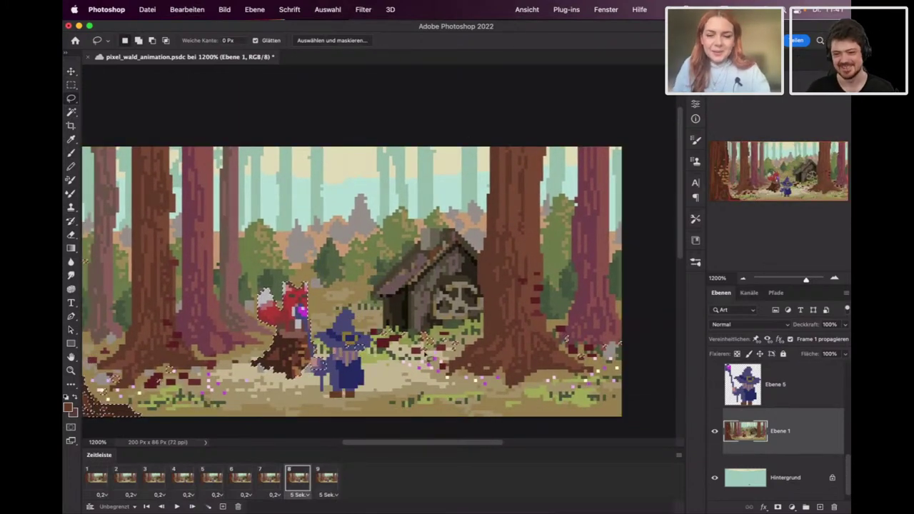
mouse_move(346, 330)
mouse_down()
mouse_move(383, 379)
mouse_move(484, 343)
mouse_move(473, 307)
mouse_up()
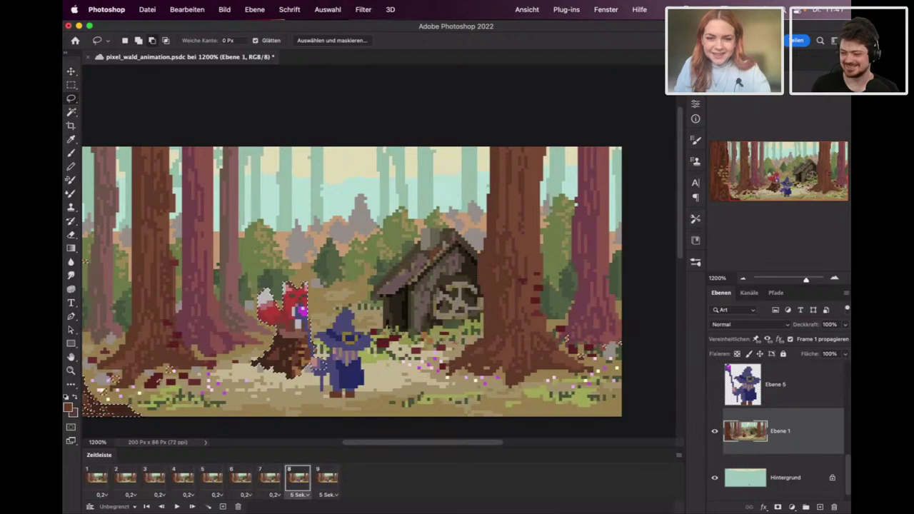
scroll(262, 164, down, 3)
scroll(263, 164, left, 5)
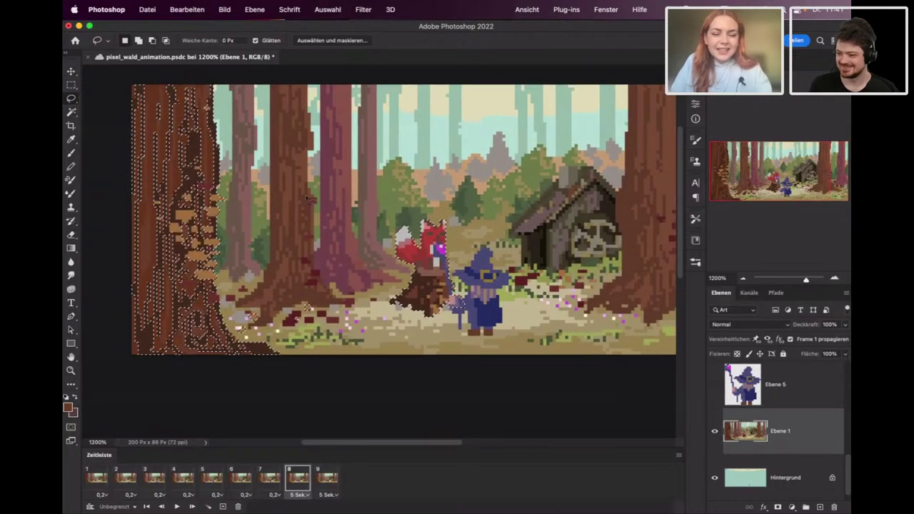
drag(263, 164, 276, 233)
key(super+z)
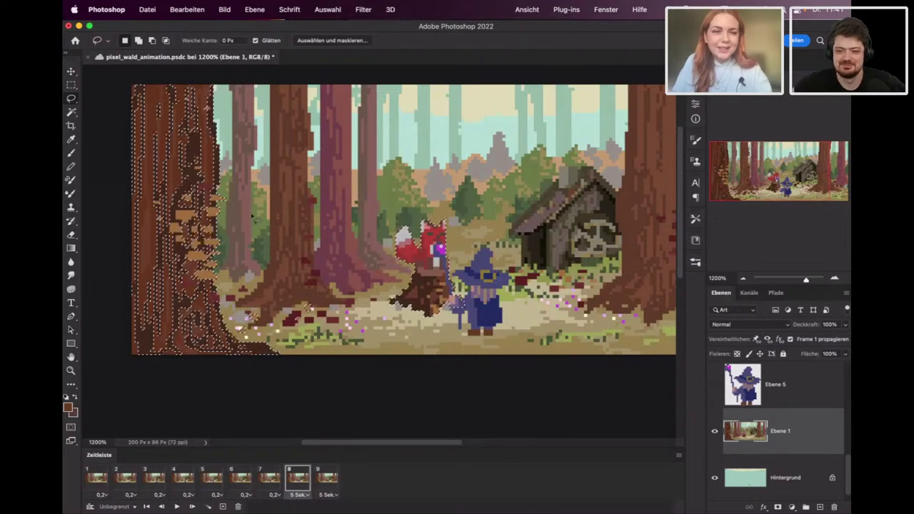
mouse_move(214, 77)
mouse_down()
mouse_move(103, 129)
mouse_move(125, 383)
mouse_move(289, 369)
mouse_move(327, 247)
mouse_move(307, 130)
mouse_move(270, 84)
mouse_move(140, 69)
mouse_move(104, 85)
mouse_move(106, 192)
mouse_move(130, 280)
mouse_up()
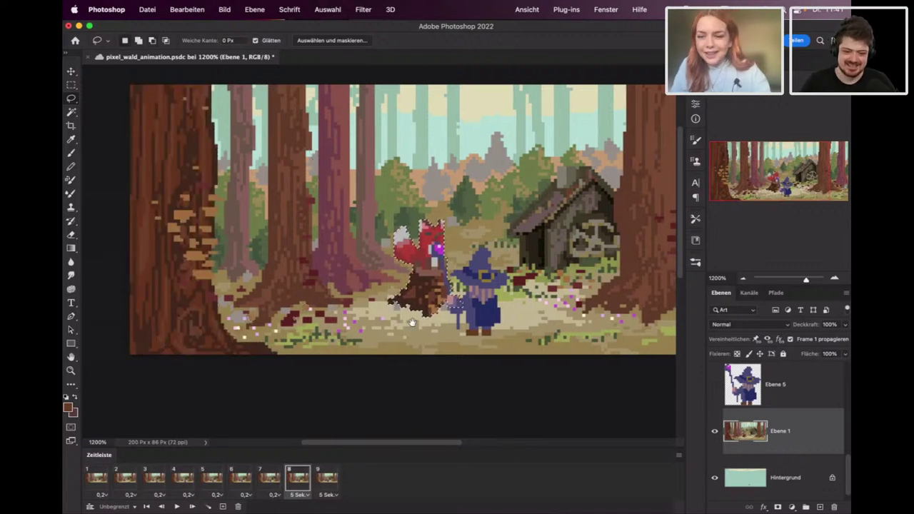
Cut the selected fox and stump from Ebene 1, paste them onto a new layer and place them slightly left of their original spot.
scroll(401, 324, right, 3)
scroll(371, 332, right, 2)
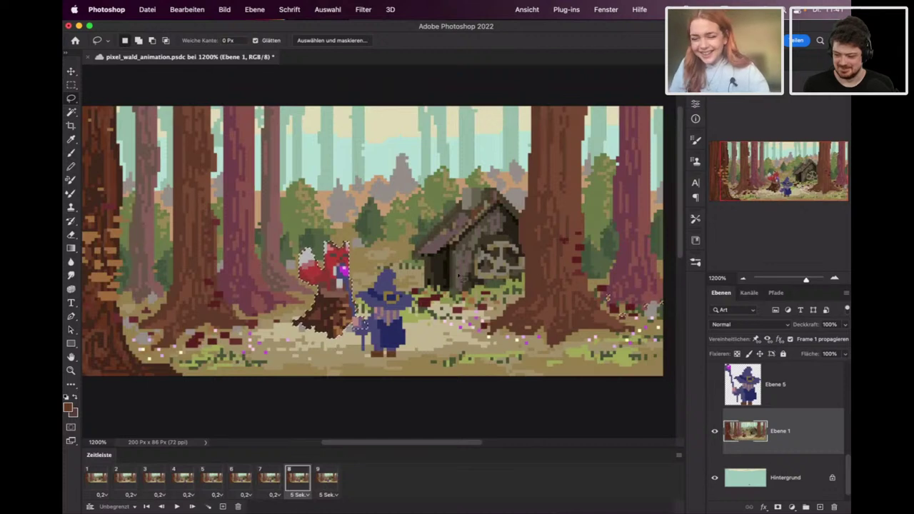
scroll(418, 251, right, 2)
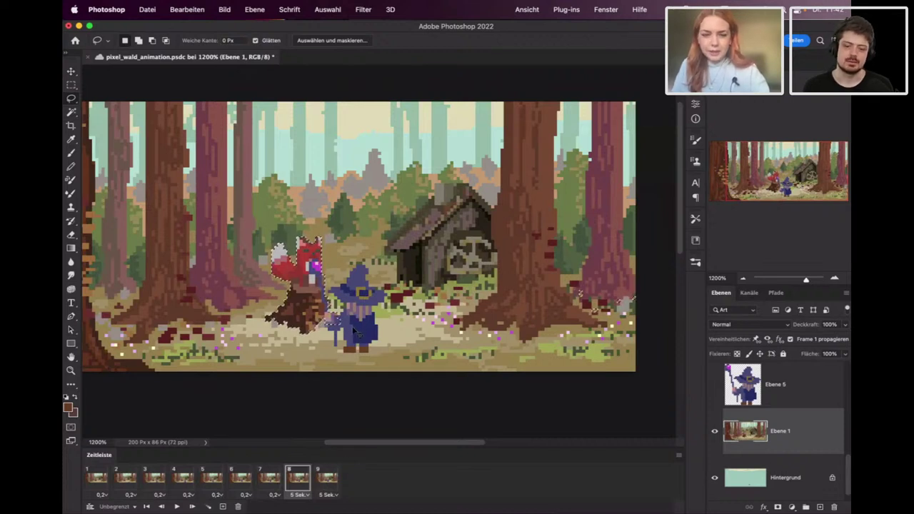
key(Delete)
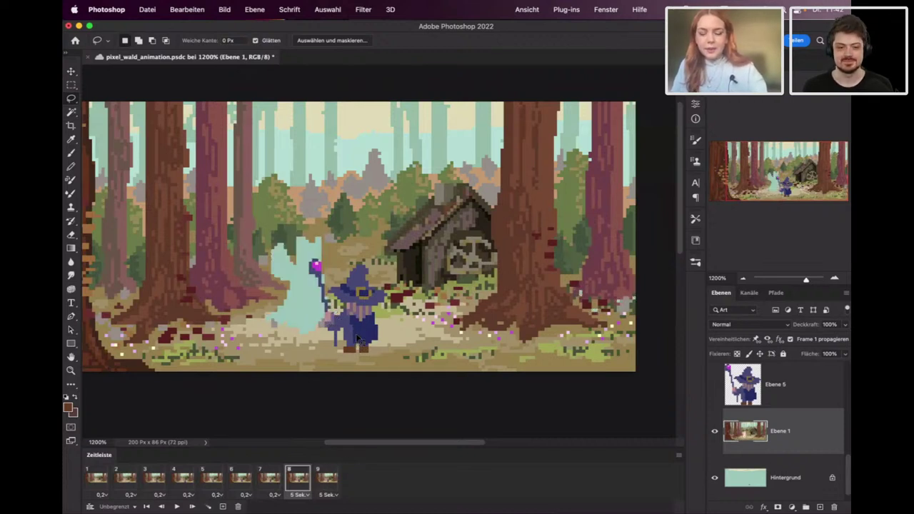
key(cmd+v)
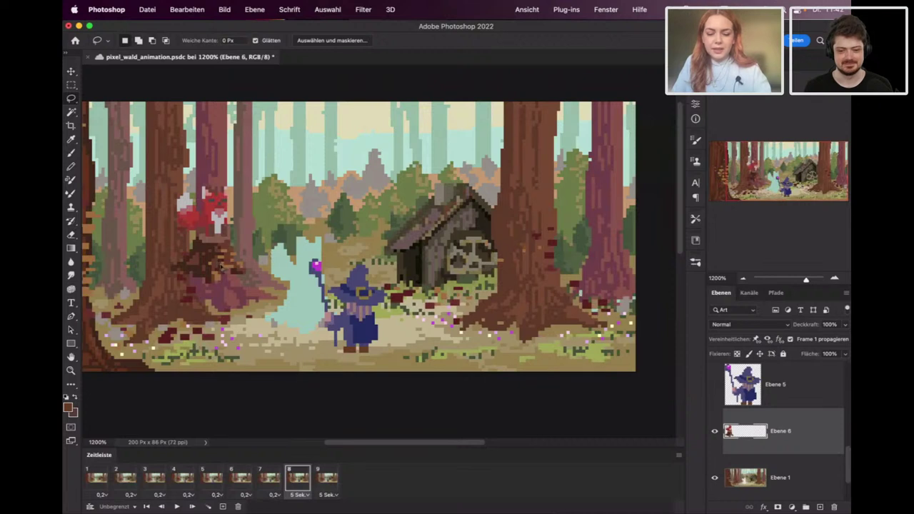
key(v)
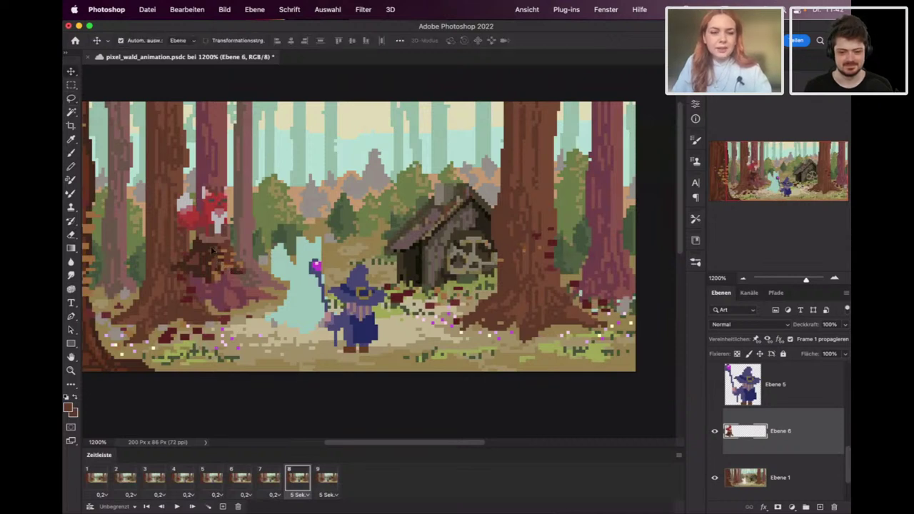
mouse_move(221, 255)
mouse_down()
mouse_move(271, 311)
mouse_move(279, 308)
mouse_up()
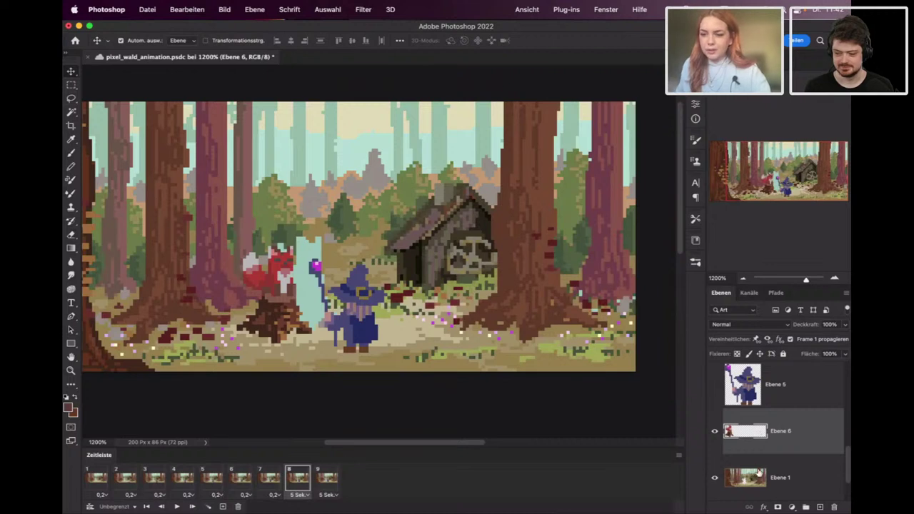
On Ebene 1, repaint the upper part of the gap between the fox and the wizard with the Pencil, using colours sampled from the surroundings.
click(758, 475)
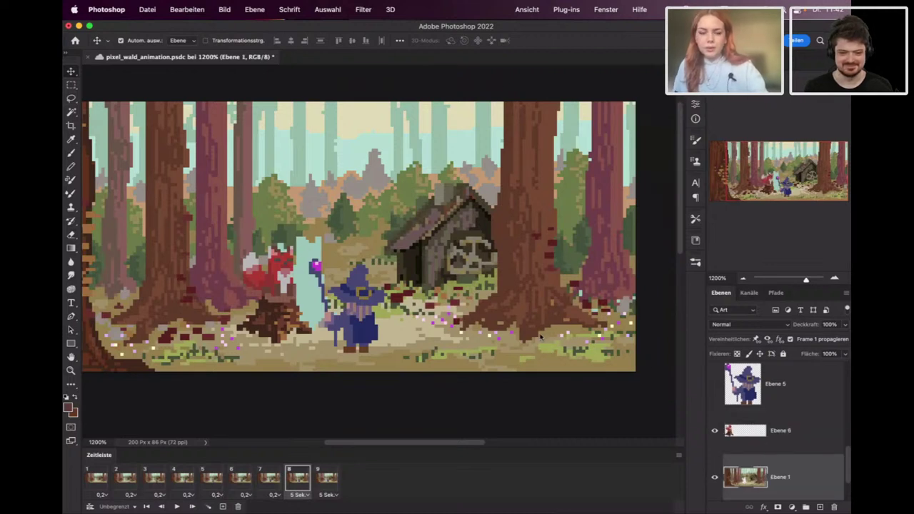
key(b)
alt+click(320, 227)
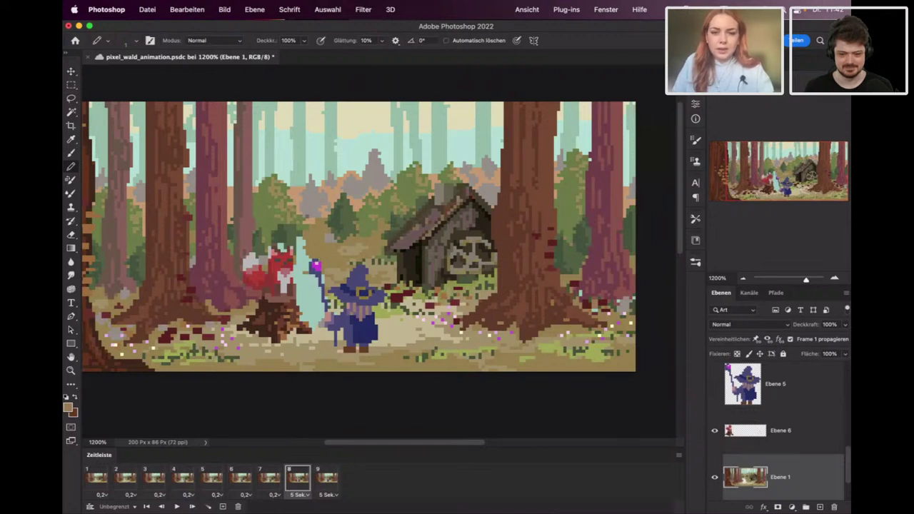
right_click(318, 207)
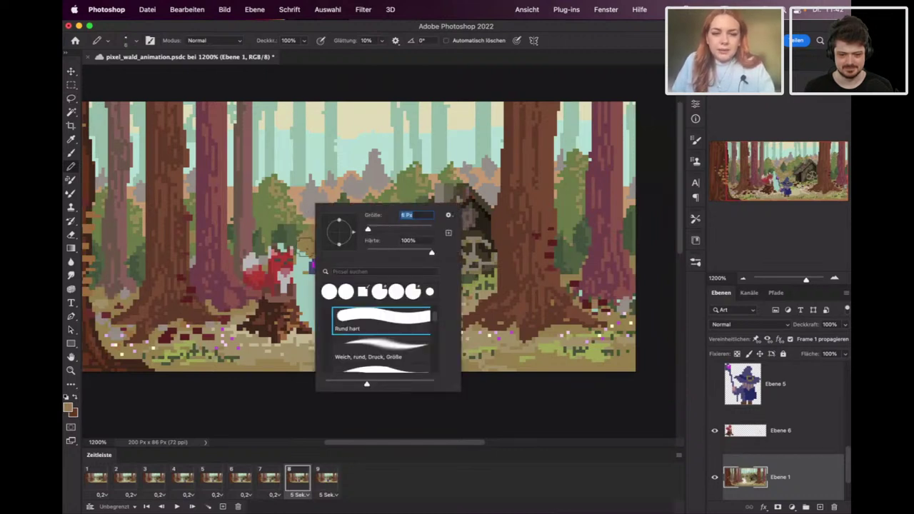
key(Escape)
alt+click(300, 224)
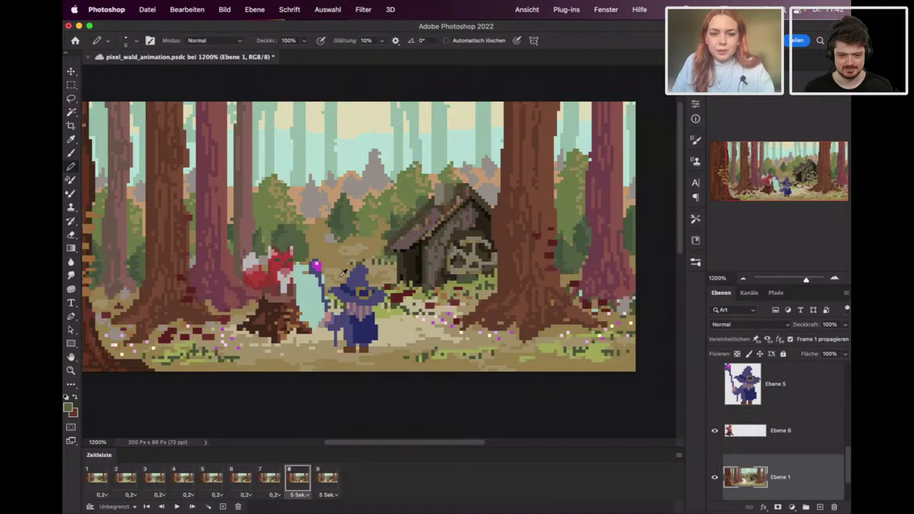
alt+click(319, 258)
drag(310, 263, 303, 289)
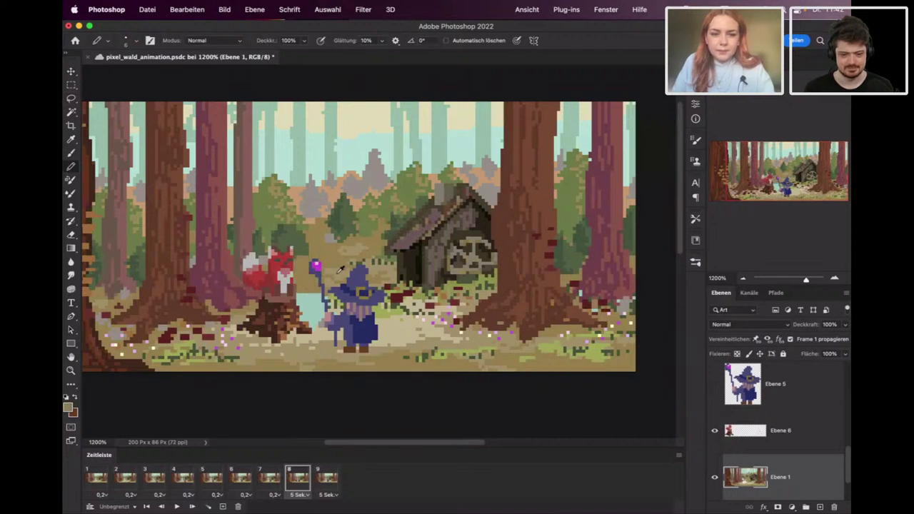
Fill the rest of the gap beside the stump with sampled path and ground colours, using a 1 px Pencil.
right_click(333, 287)
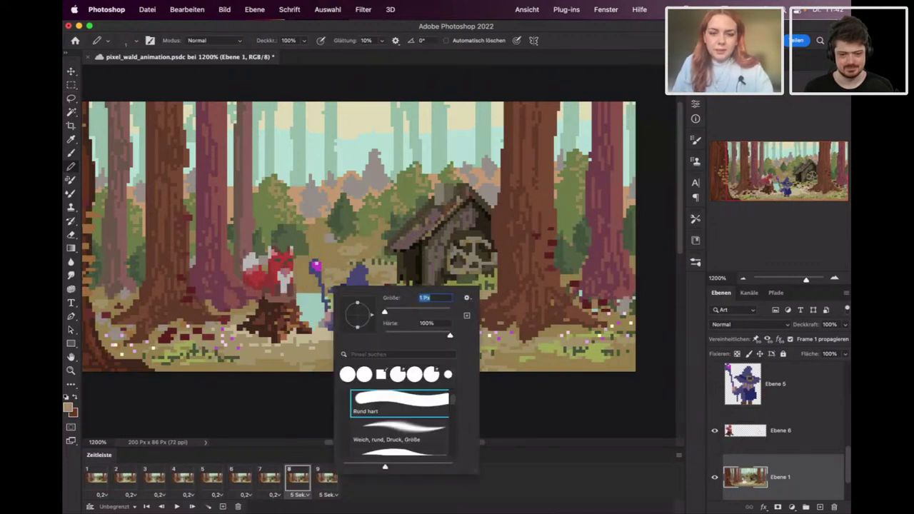
key(Escape)
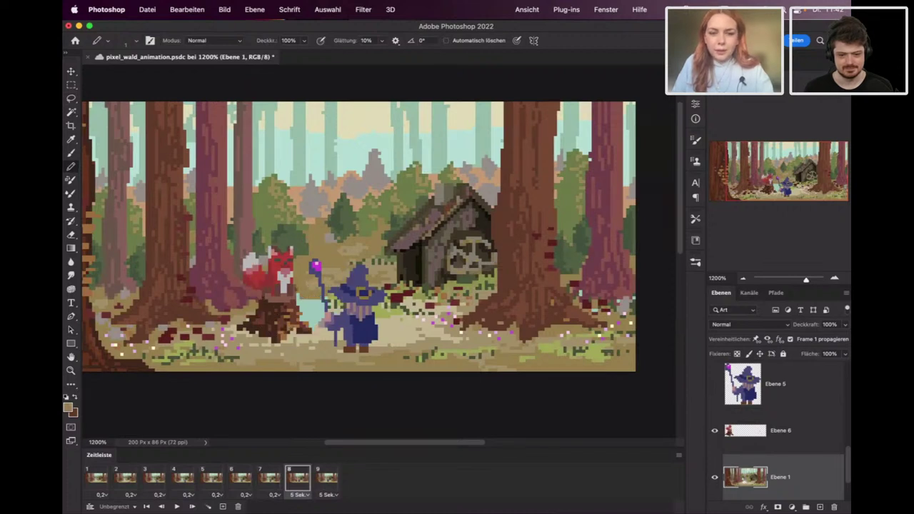
alt+click(328, 323)
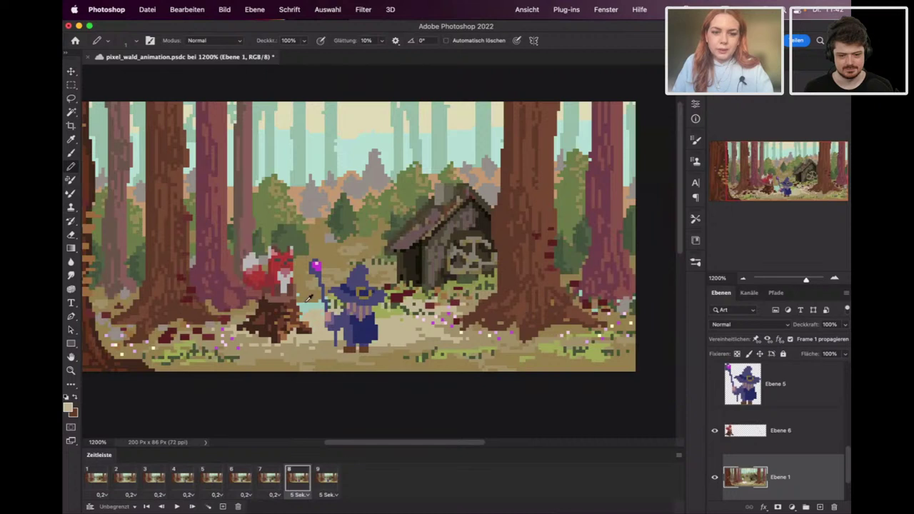
drag(301, 305, 318, 305)
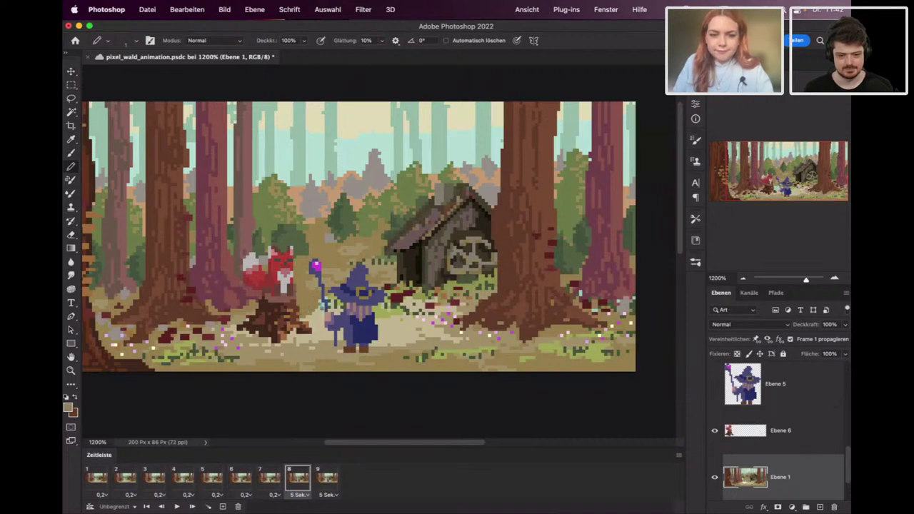
alt+click(336, 294)
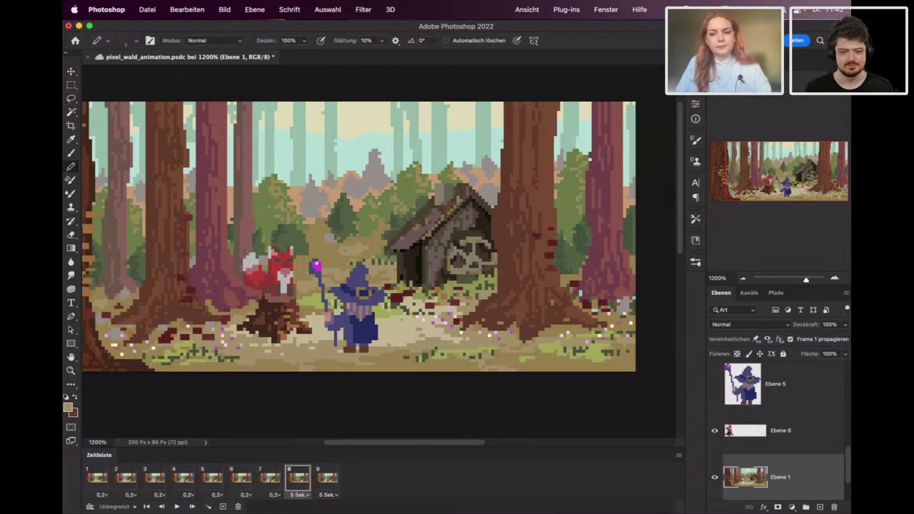
In frame 8, load the contents of Ebene 6 as a selection to find stray pixels away from the fox and stump, erase them and deselect.
click(96, 477)
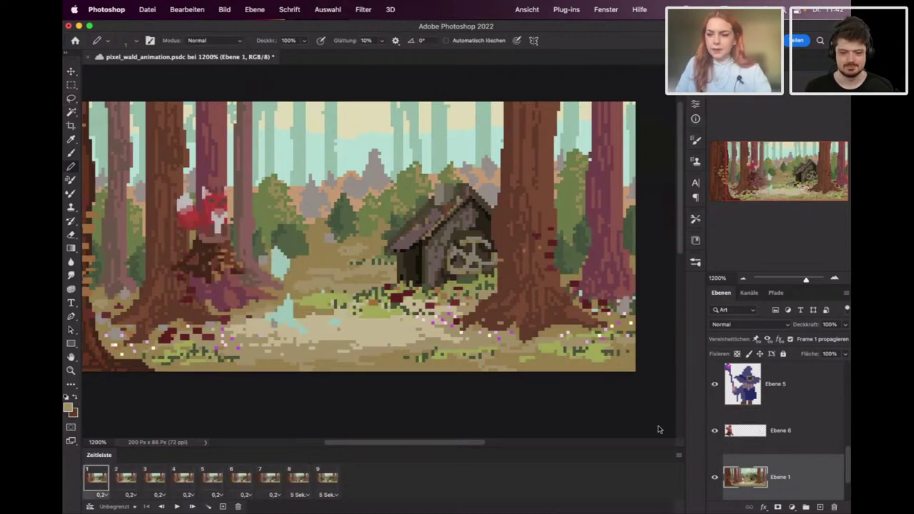
click(772, 444)
click(328, 477)
click(298, 477)
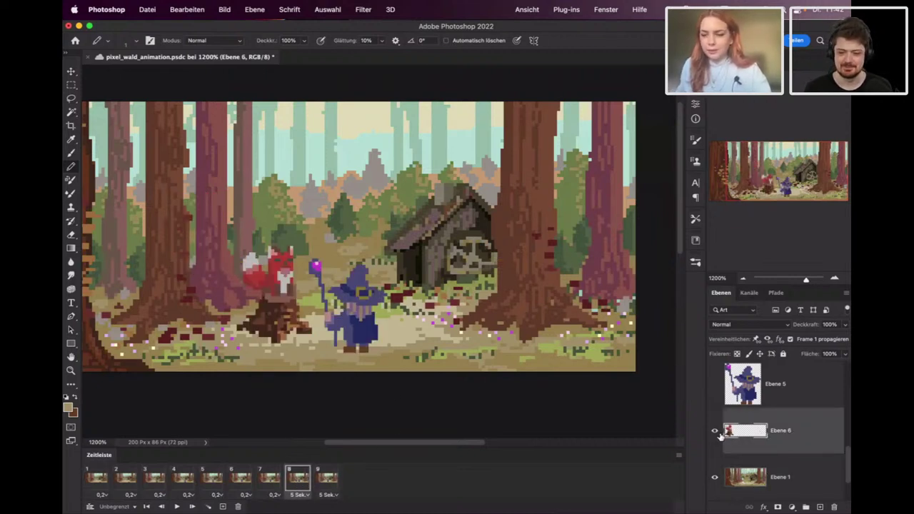
key(e)
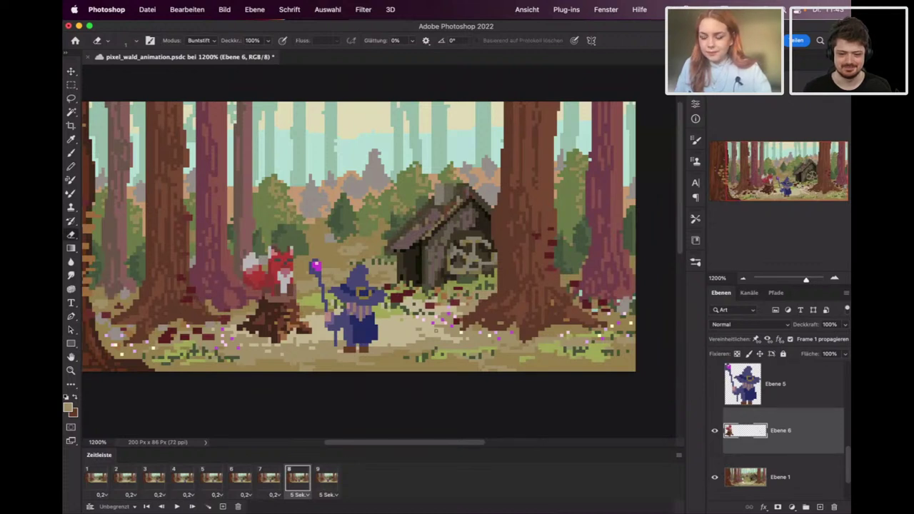
super+click(742, 432)
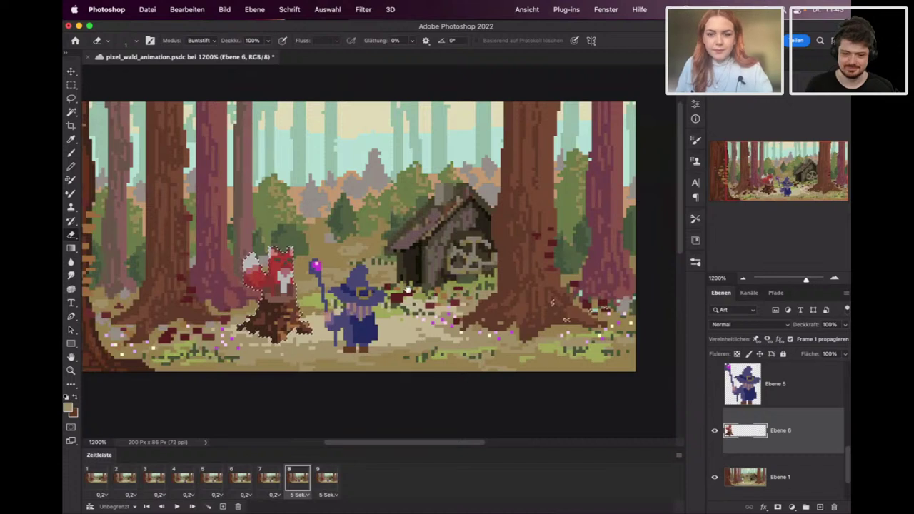
scroll(358, 236, right, 3)
scroll(358, 236, down, 1)
key(super+d)
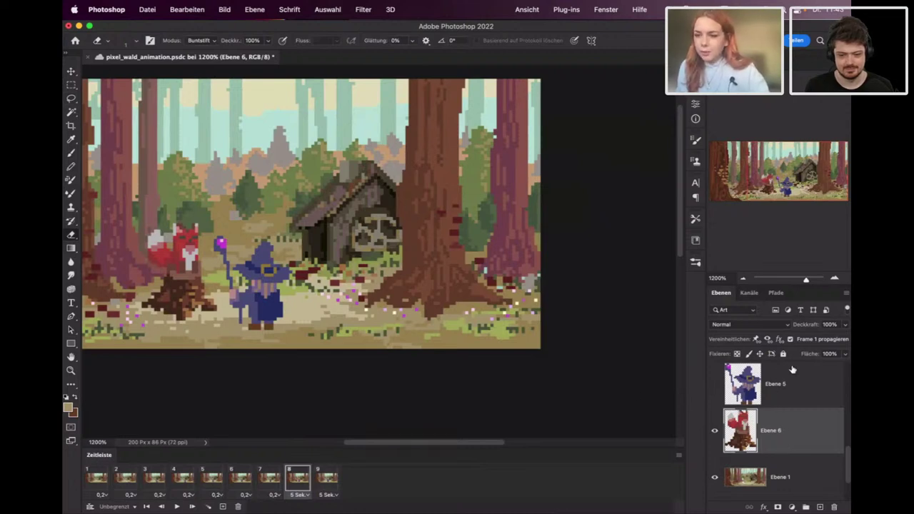
Unify the position of Ebene 6 across all frames to match frame 8, and check the result in frame 1 and in playback.
click(757, 340)
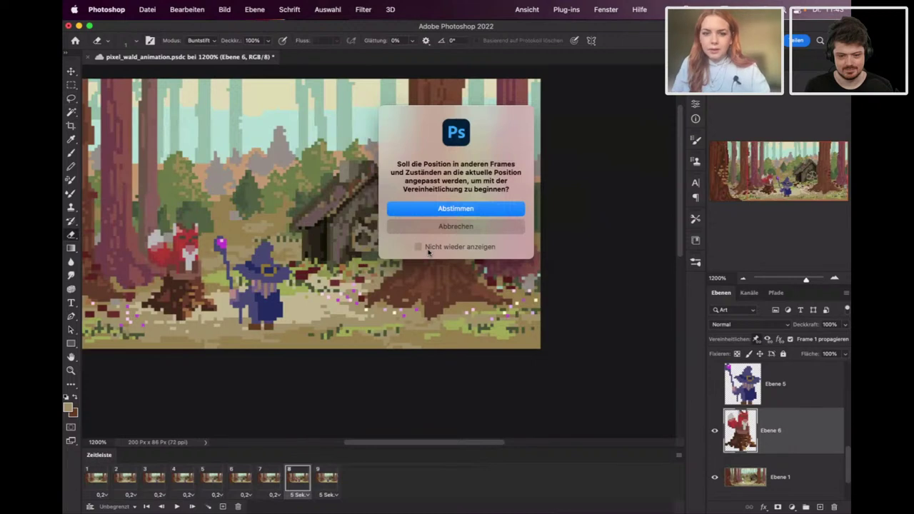
click(454, 226)
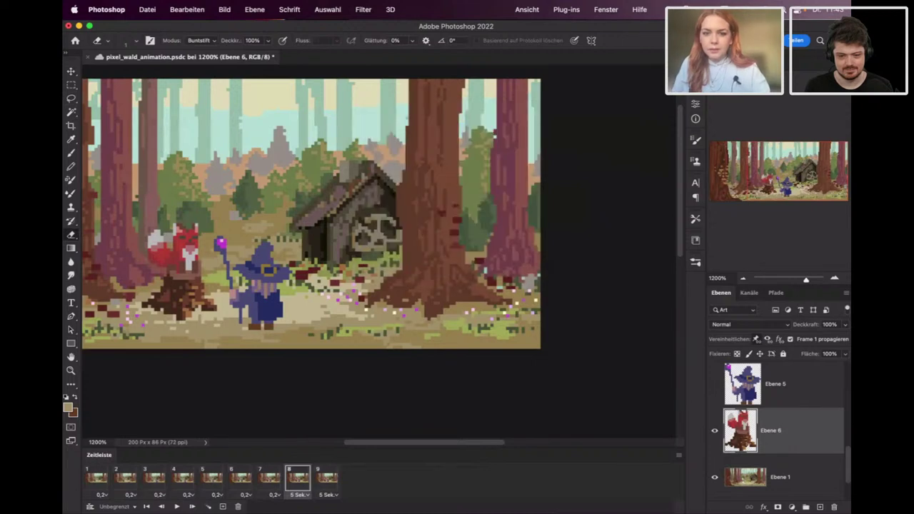
click(97, 478)
drag(334, 337, 364, 355)
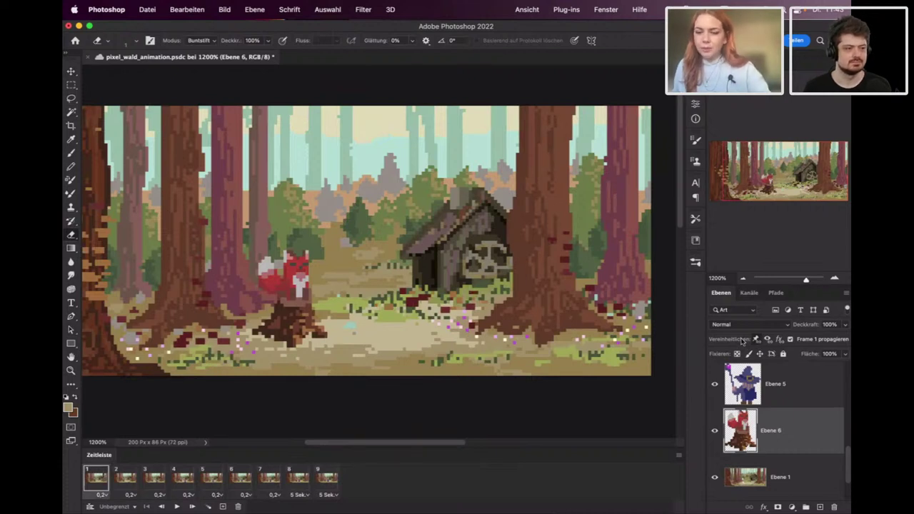
key(space)
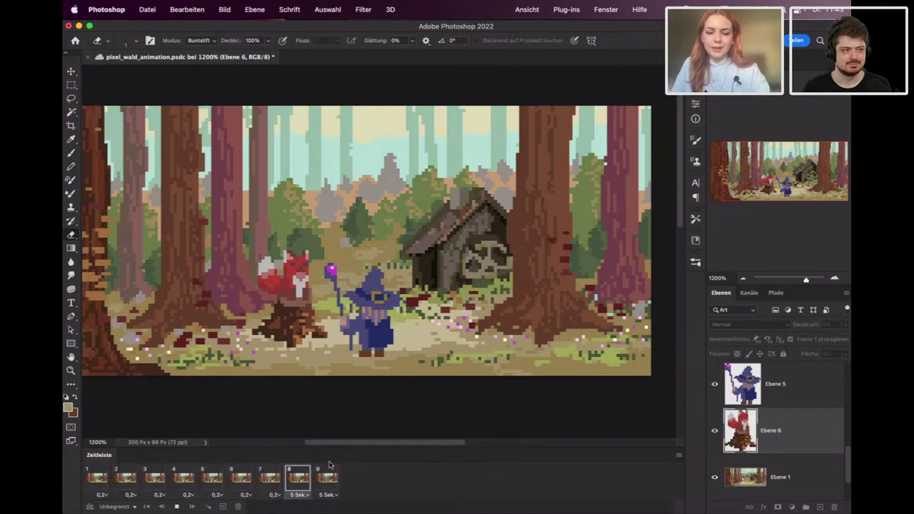
key(space)
In frame 1, repaint the remaining hole in the grass and path on Ebene 1 with sampled green and ground colours.
click(100, 478)
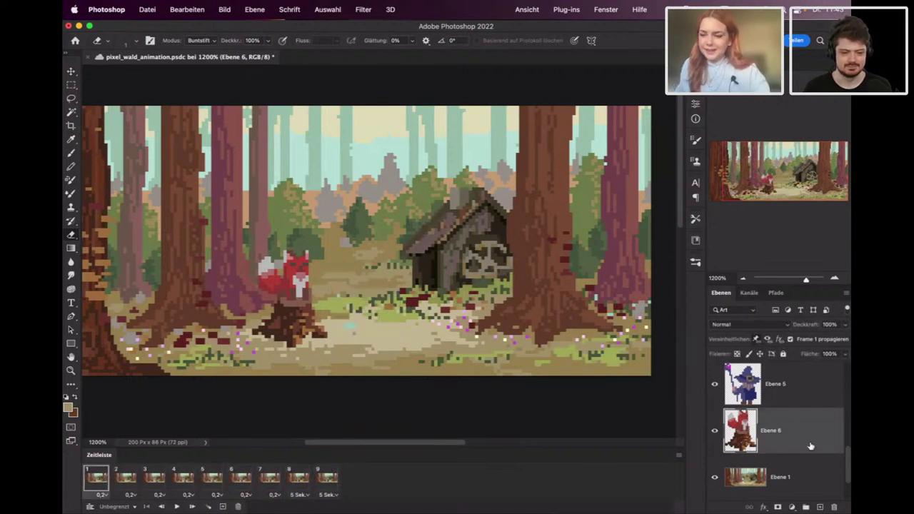
click(785, 477)
key(b)
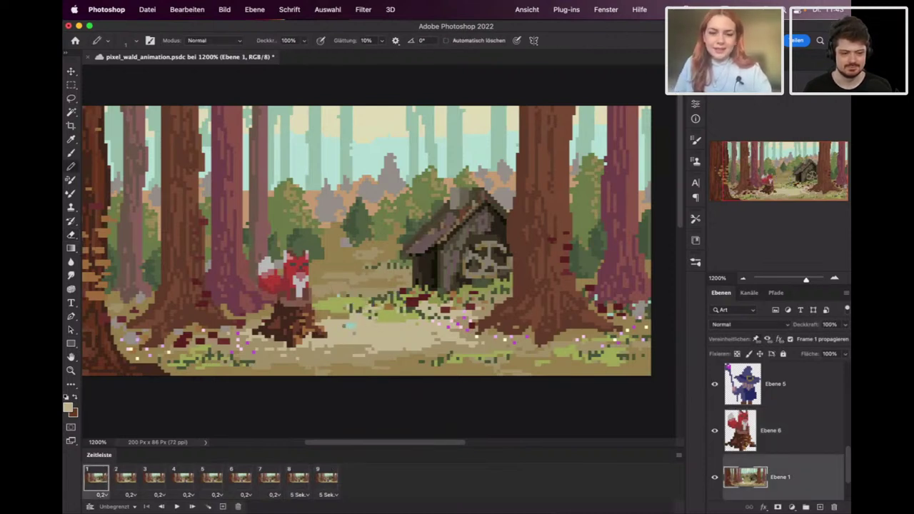
alt+click(342, 303)
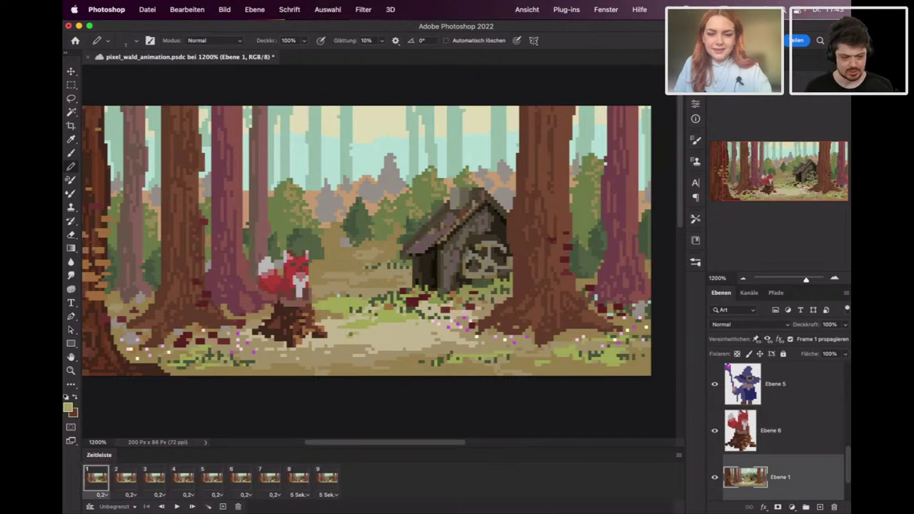
alt+click(335, 322)
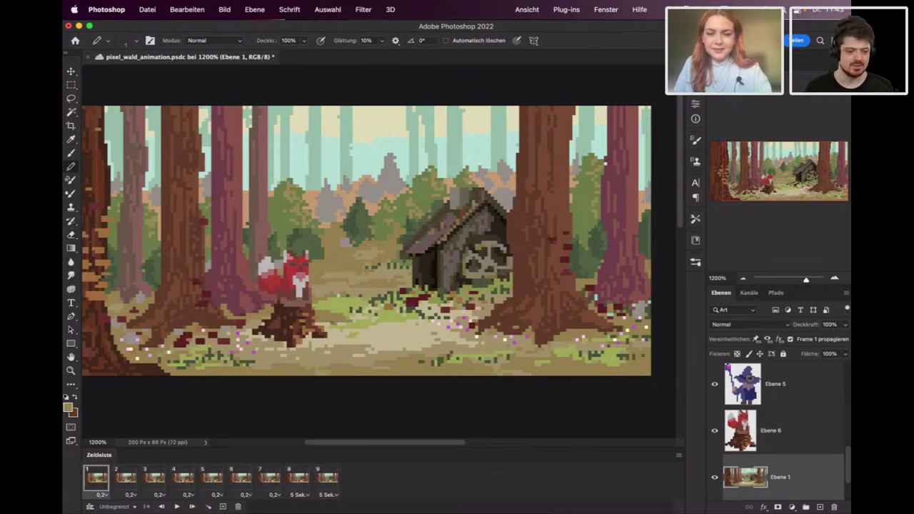
drag(339, 303, 320, 313)
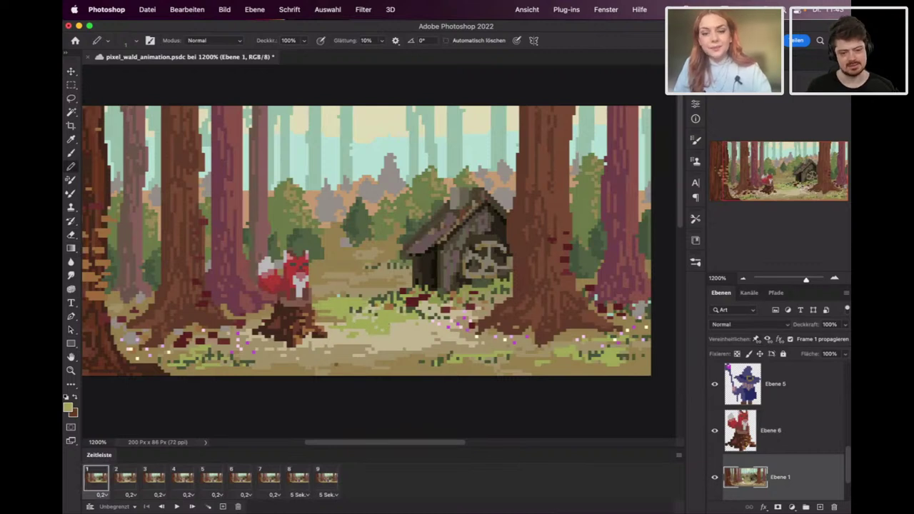
Step through frames 2 to 9 to check the fox and the repainted background, returning to frame 1 with Ebene 6 selected.
click(127, 477)
click(155, 478)
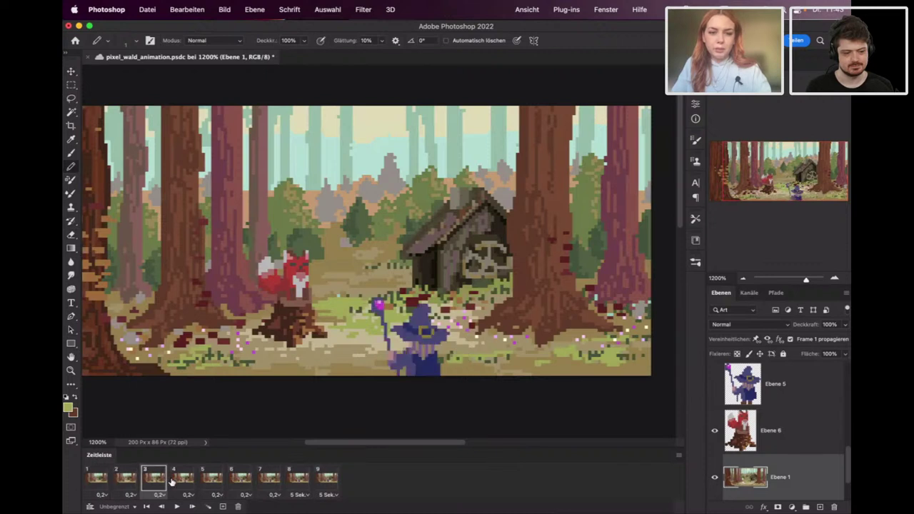
click(183, 478)
click(212, 479)
click(241, 478)
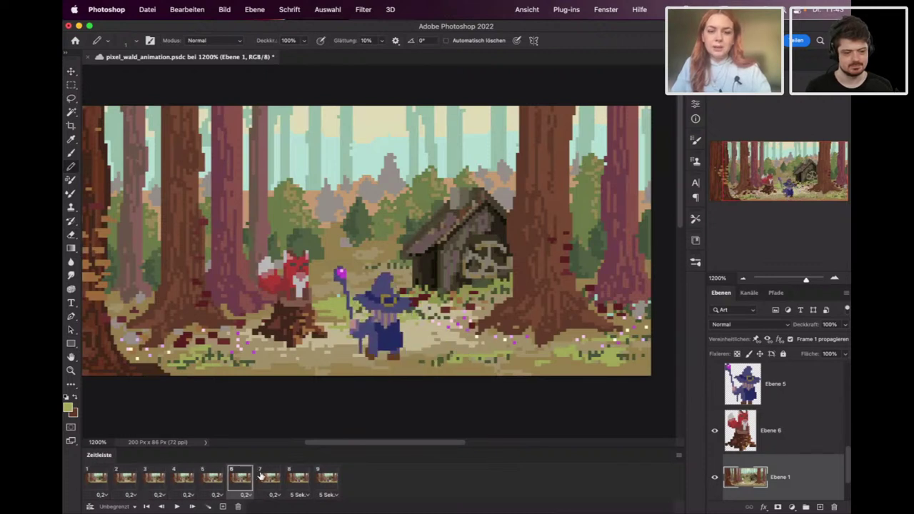
click(270, 477)
click(292, 476)
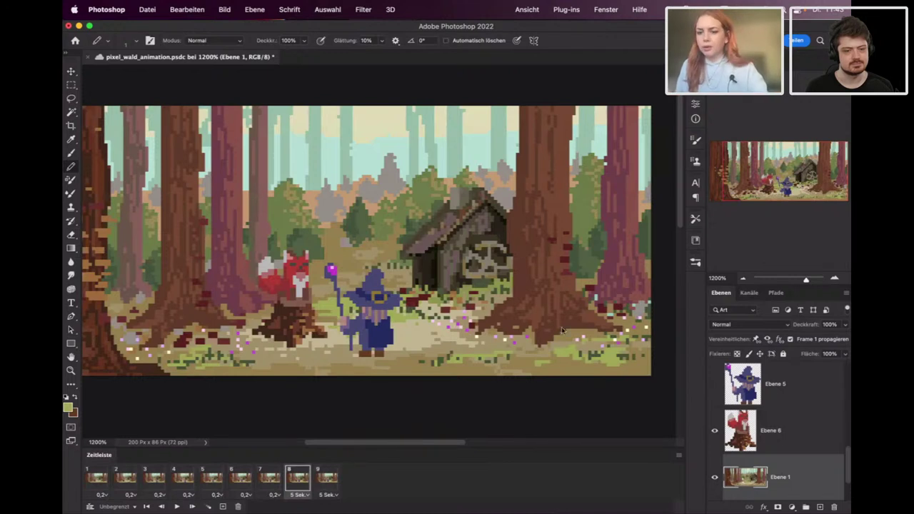
click(333, 487)
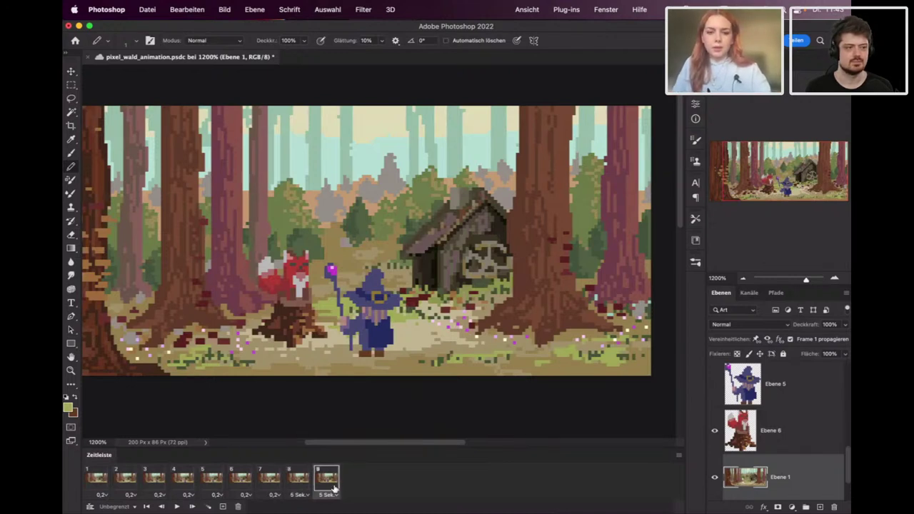
click(783, 437)
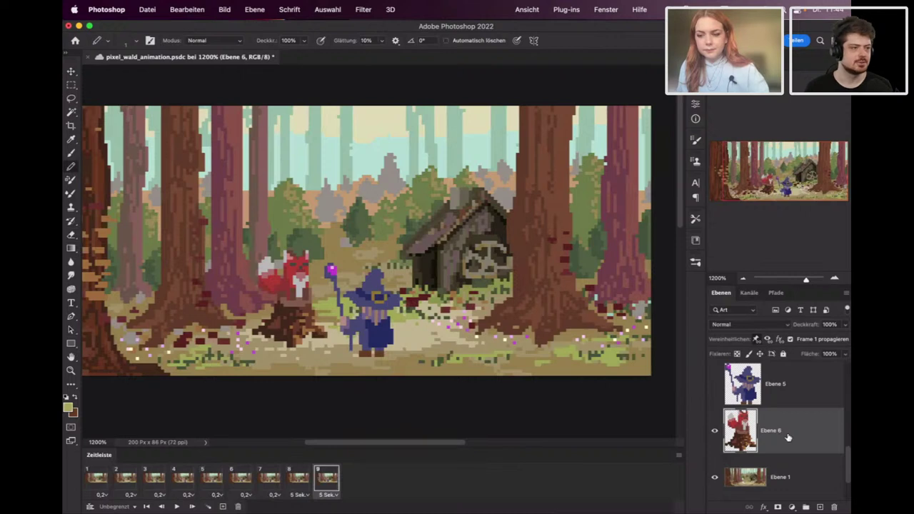
click(95, 482)
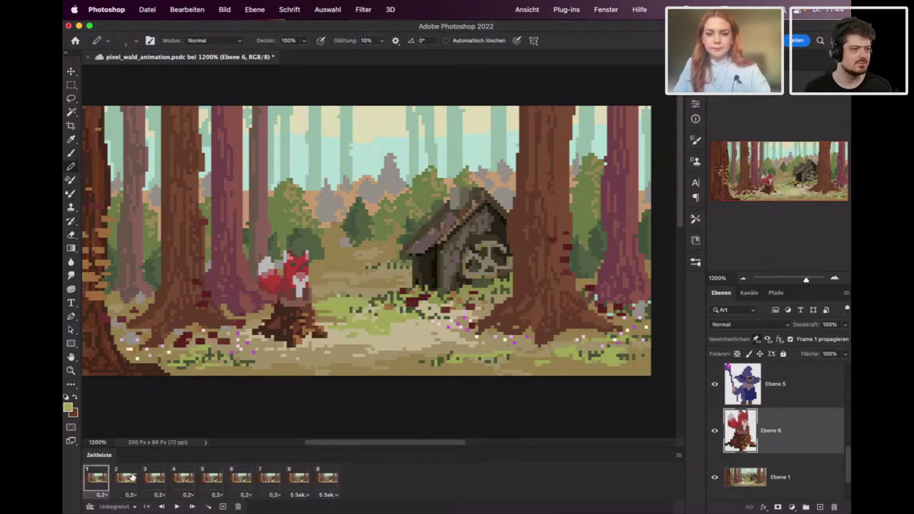
Select the topmost wizard layer, Ebene 5 Kopie 4.
click(812, 390)
key(ctrl+j)
key(ctrl+j)
key(ctrl+j)
key(ctrl+j)
double_click(785, 385)
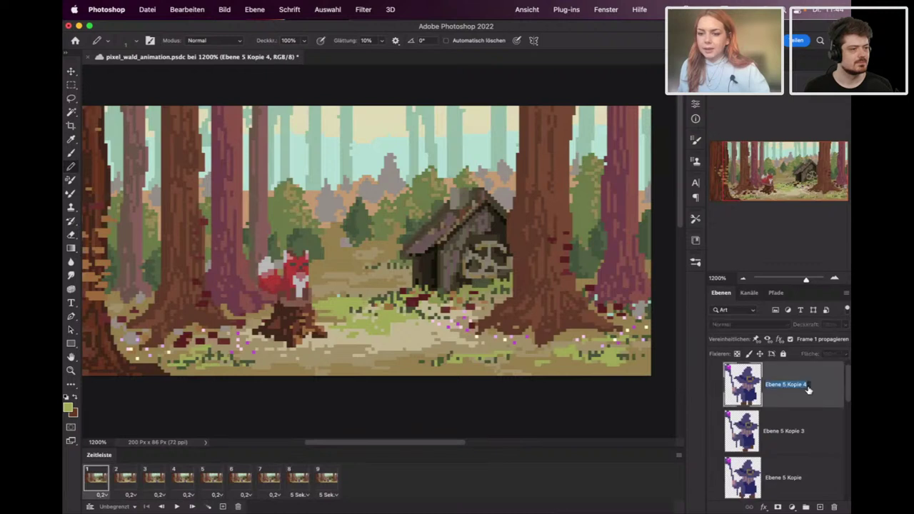
key(Return)
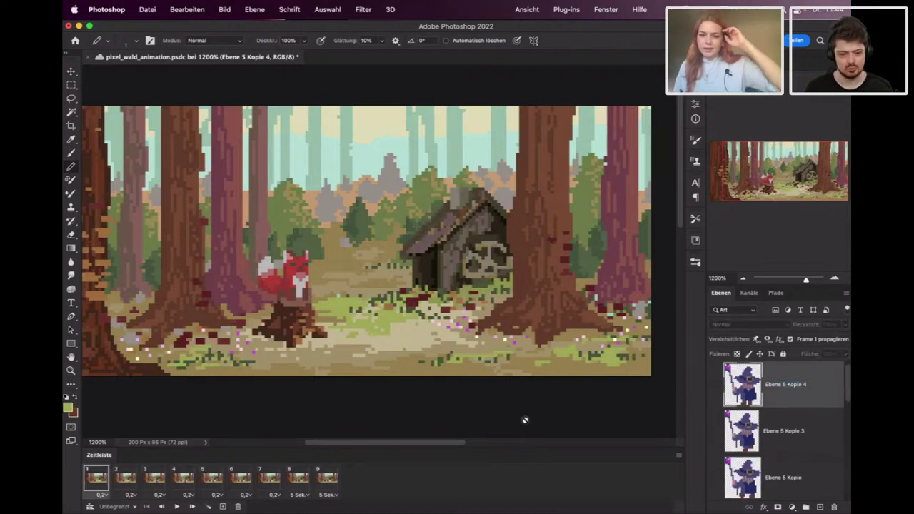
In frame 9, add a new layer above Ebene 5 Kopie 4 and set the pencil size to 22 px.
click(327, 483)
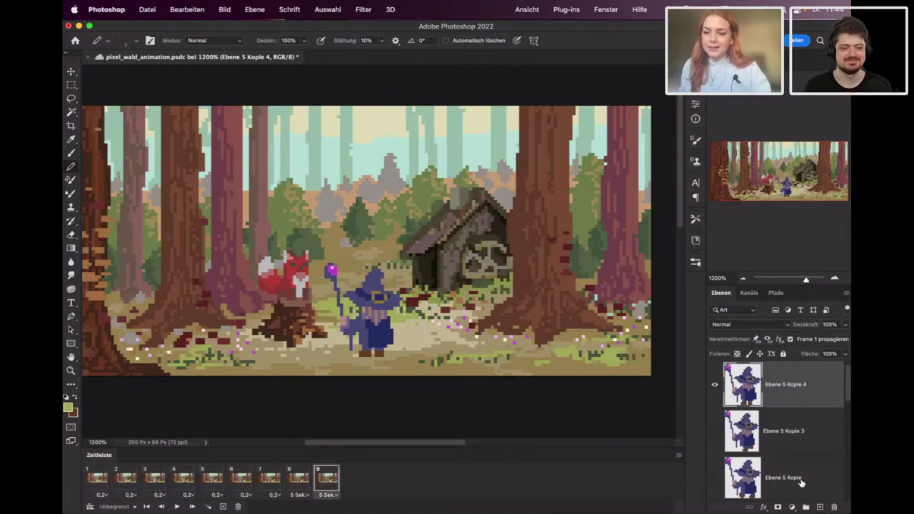
click(820, 506)
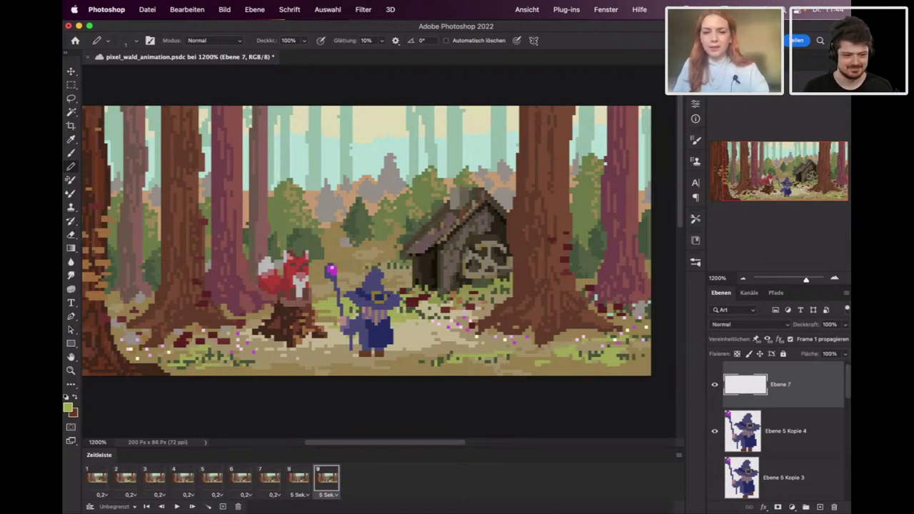
right_click(420, 286)
drag(453, 286, 458, 286)
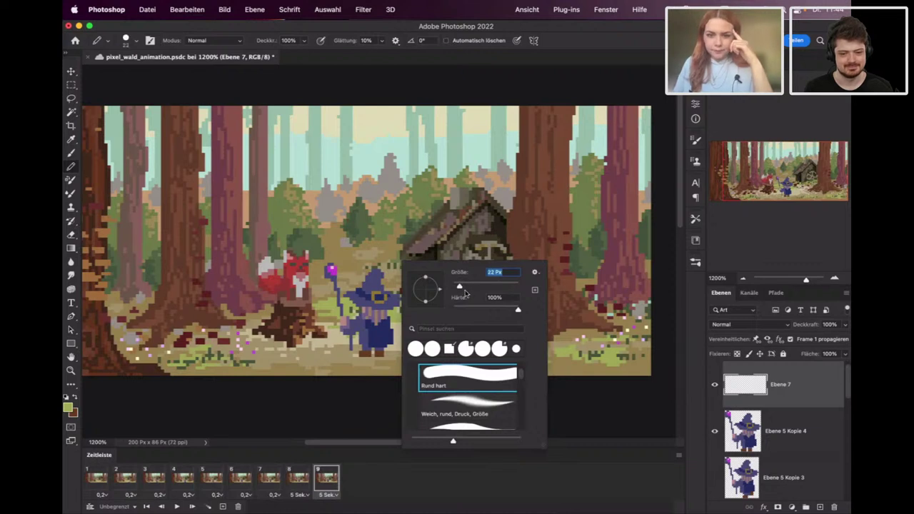
click(791, 394)
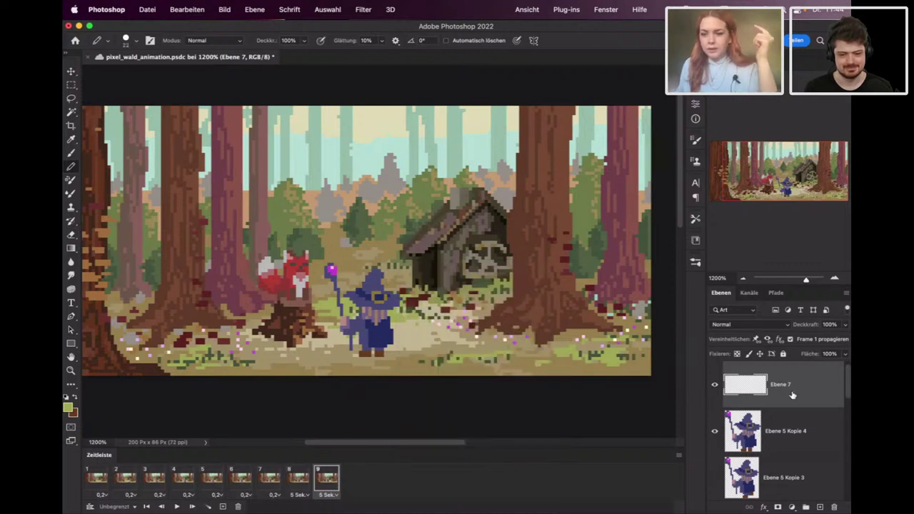
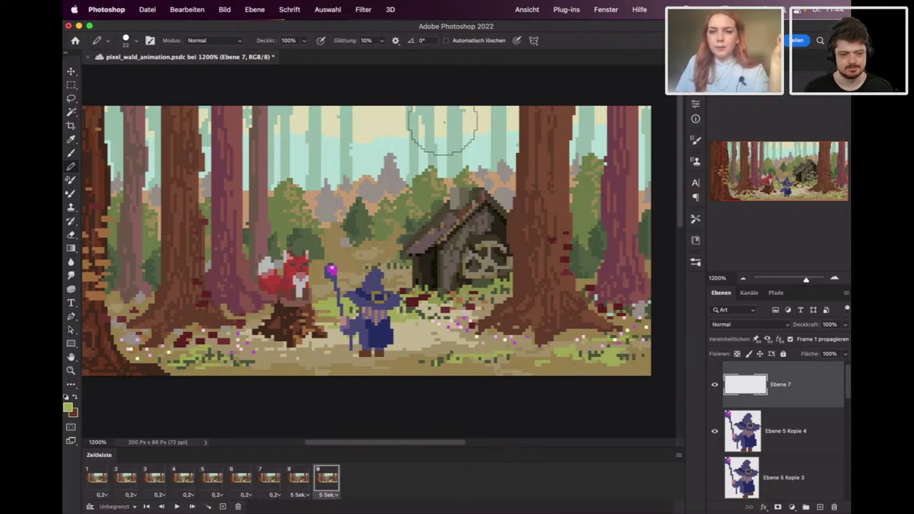
Set the foreground colour to a golden yellow, e4bd46.
click(69, 408)
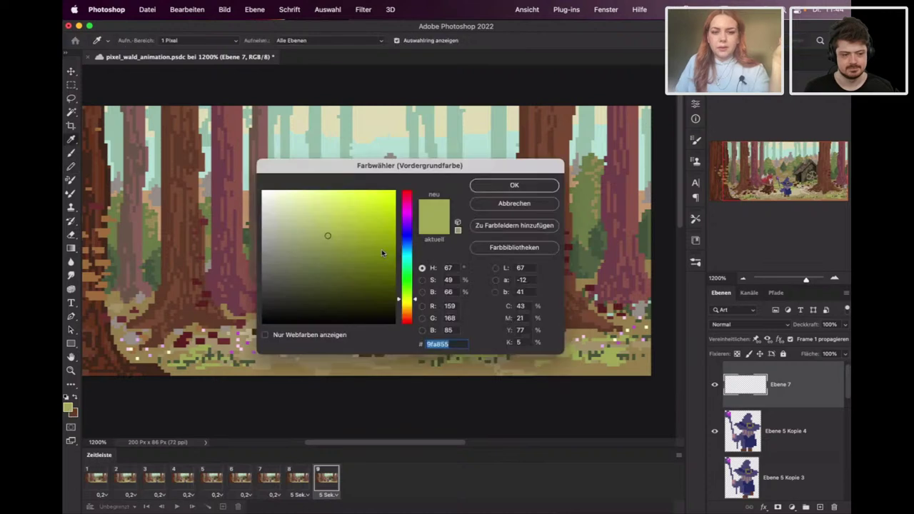
drag(405, 300, 405, 305)
drag(312, 213, 314, 189)
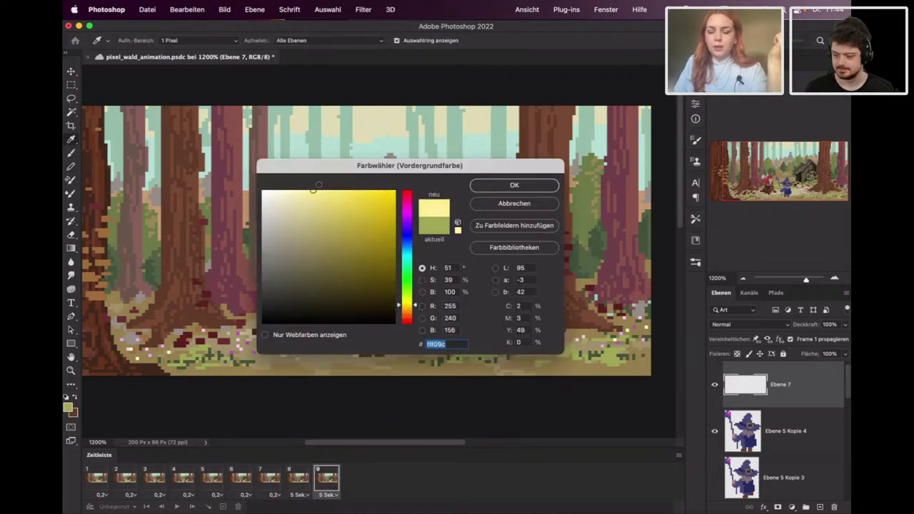
click(354, 204)
click(406, 308)
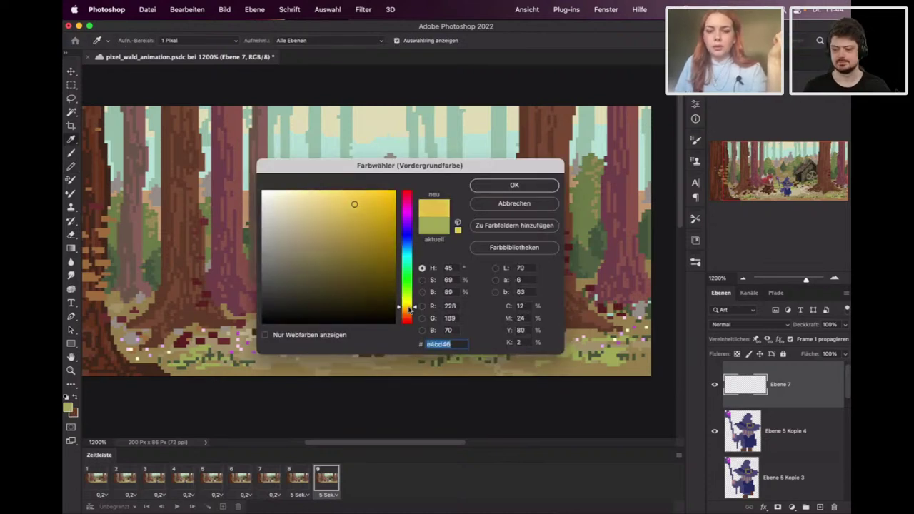
click(513, 184)
Paint a broad diagonal light beam from the sky down over the fox and wizard, and set the layer's blend mode to Weiches Licht.
mouse_move(399, 136)
mouse_down()
mouse_move(390, 208)
mouse_move(361, 271)
mouse_move(441, 121)
mouse_move(375, 294)
mouse_move(476, 101)
mouse_move(385, 303)
mouse_move(491, 98)
mouse_move(384, 318)
mouse_move(412, 204)
mouse_move(333, 292)
mouse_move(411, 102)
mouse_move(332, 277)
mouse_move(393, 123)
mouse_move(326, 260)
mouse_move(387, 127)
mouse_move(301, 300)
mouse_move(349, 327)
mouse_move(382, 326)
mouse_move(499, 101)
mouse_move(385, 316)
mouse_move(473, 146)
mouse_move(426, 251)
mouse_move(494, 132)
mouse_move(392, 316)
mouse_up()
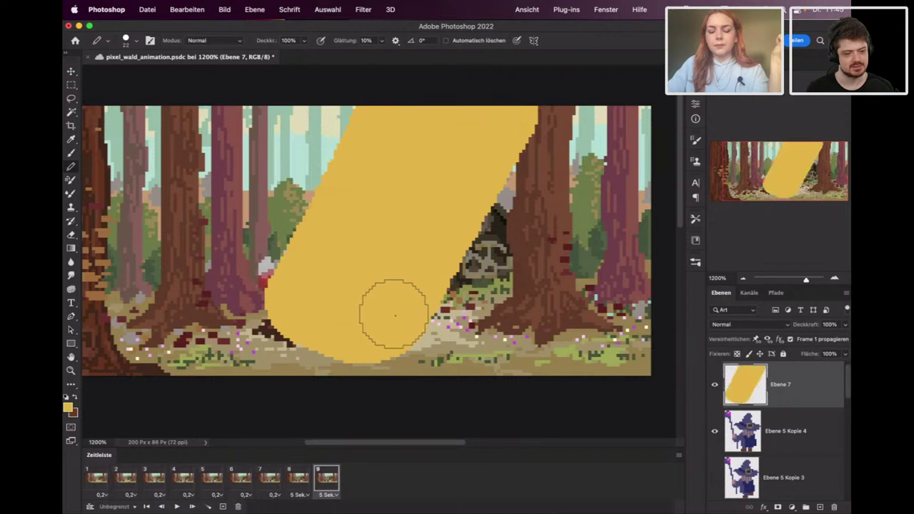
drag(310, 318, 300, 320)
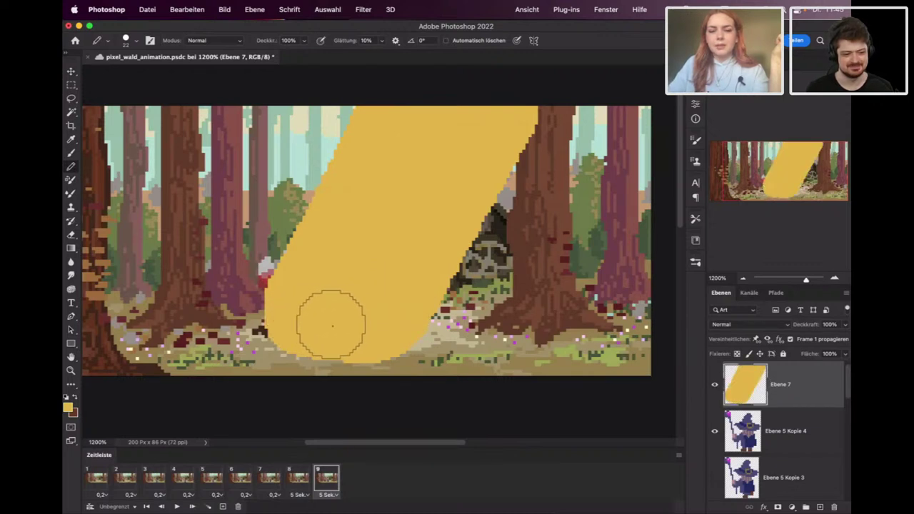
drag(496, 102, 505, 104)
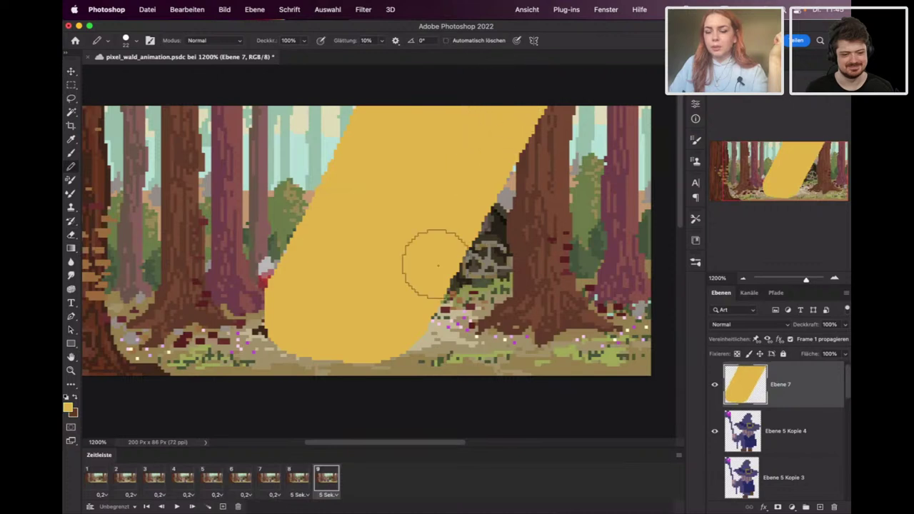
mouse_move(371, 165)
mouse_down()
mouse_move(307, 309)
mouse_move(371, 136)
mouse_move(293, 316)
mouse_up()
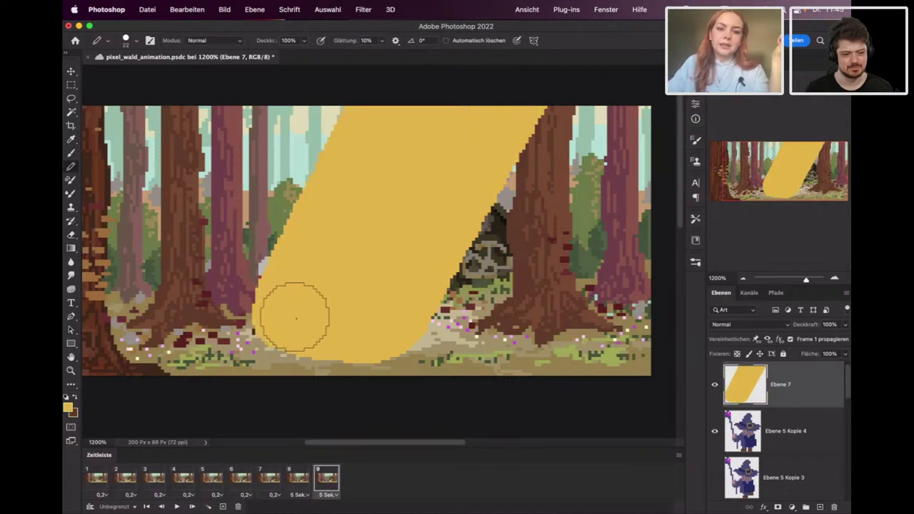
click(752, 325)
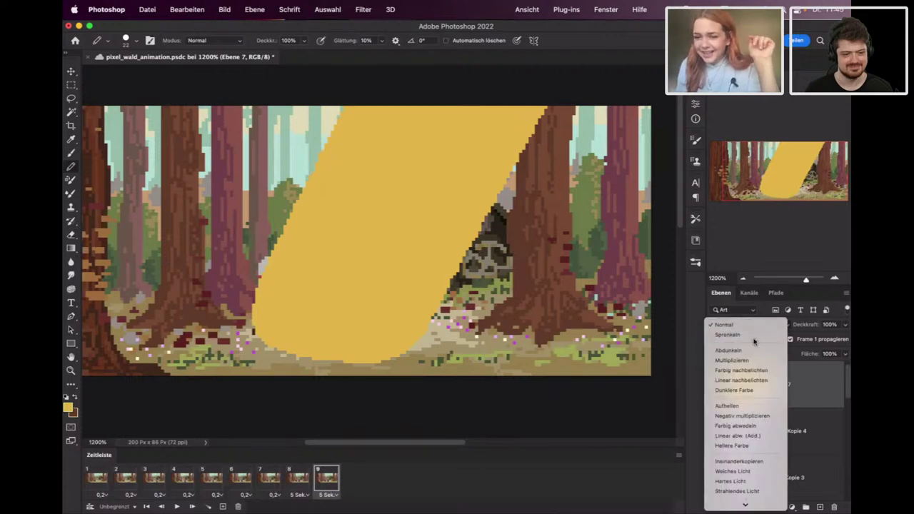
click(732, 471)
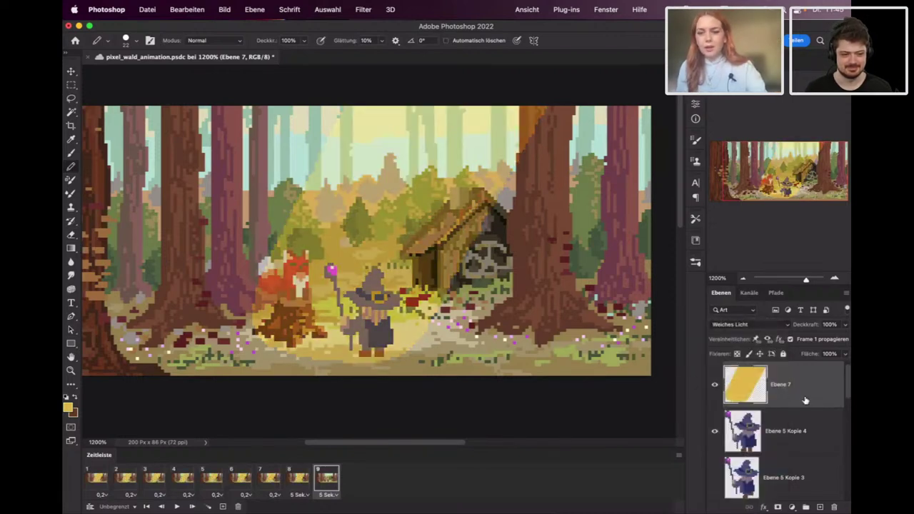
Shift the light beam slightly towards the fox and erase its overlap on the large tree trunk beside the hut.
key(v)
drag(412, 247, 401, 249)
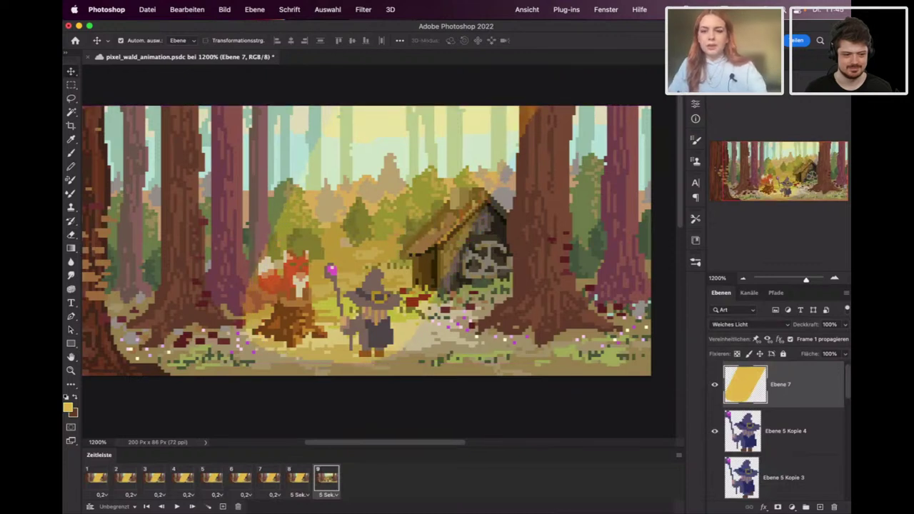
key(e)
drag(529, 109, 525, 133)
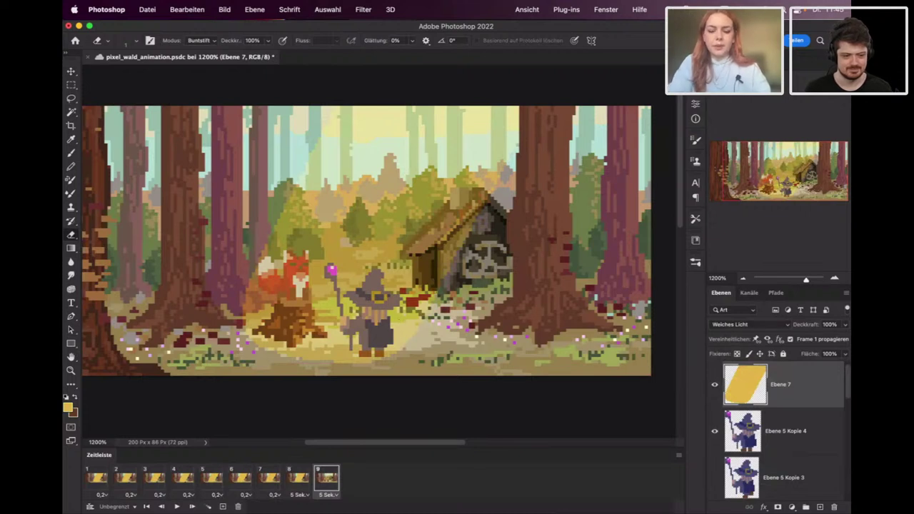
Adjust the beam's Farbton to -3, Sättigung to +27 and Helligkeit to +18, and save the document.
key(super+u)
drag(542, 83, 602, 91)
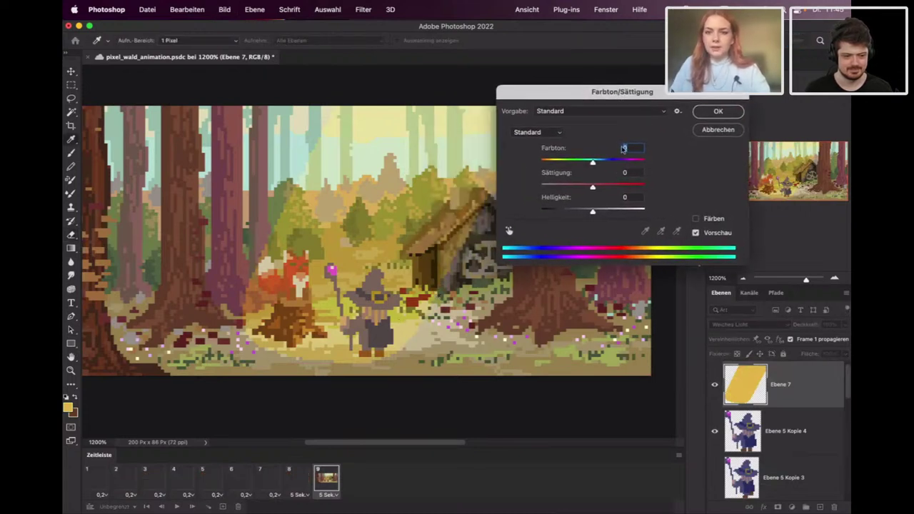
key(Down)
key(Down)
key(Down)
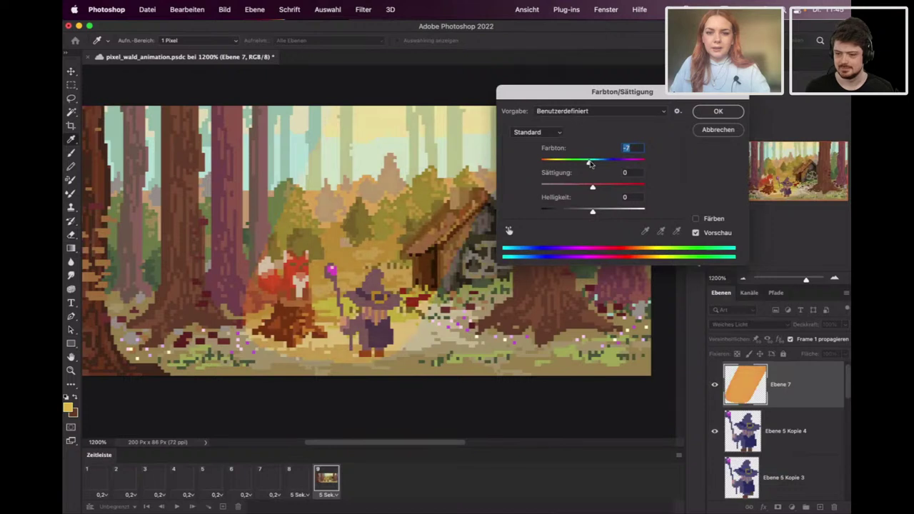
click(607, 187)
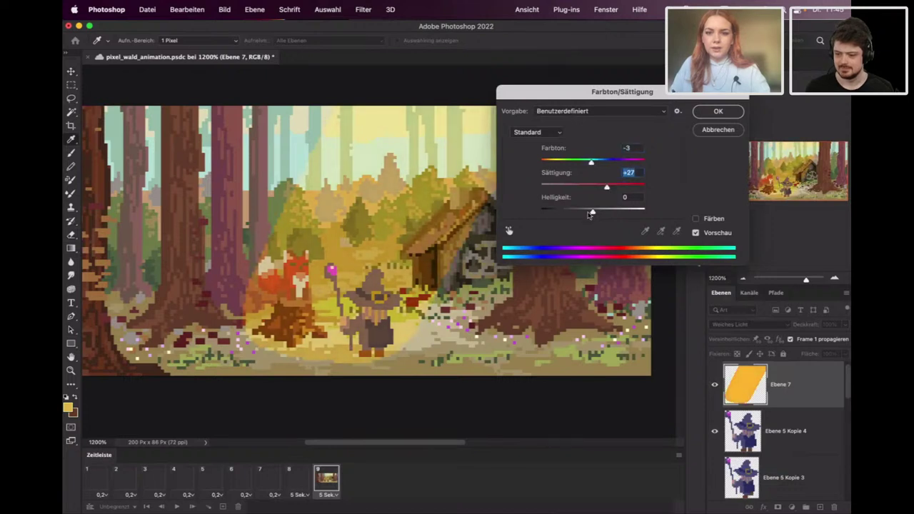
drag(593, 212, 602, 213)
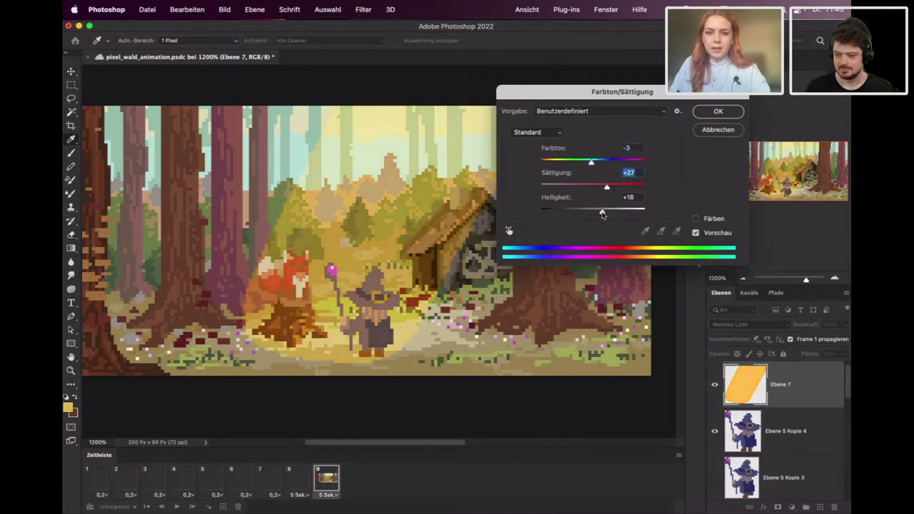
click(718, 111)
key(super+s)
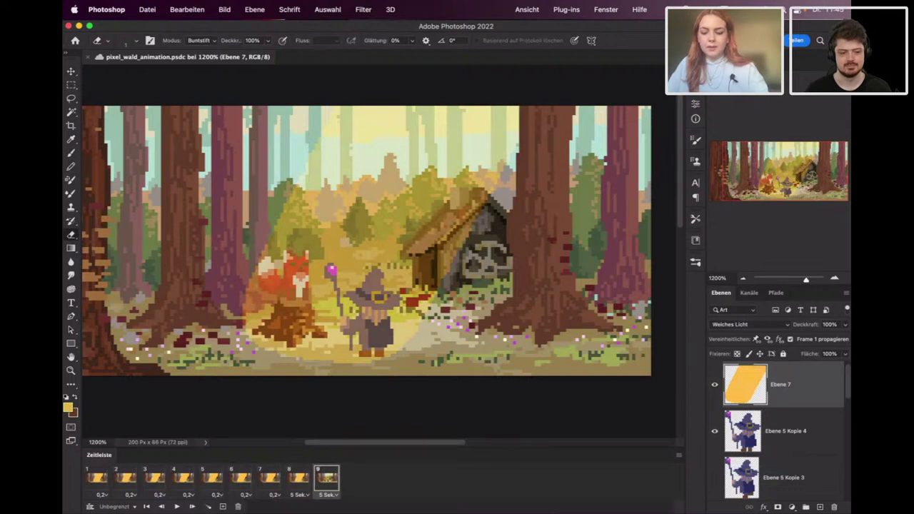
Widen the light beam along its hut side with the pencil and erase the part covering the large tree trunk.
key(b)
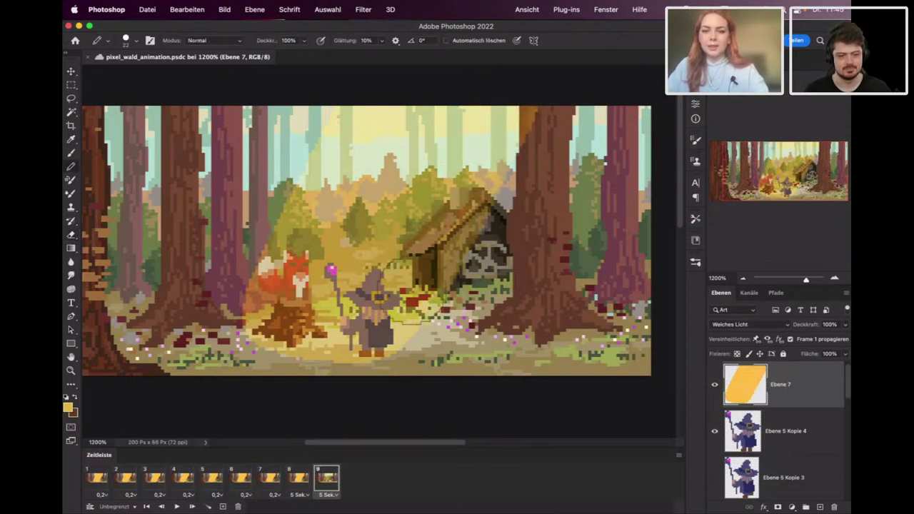
drag(385, 325, 404, 320)
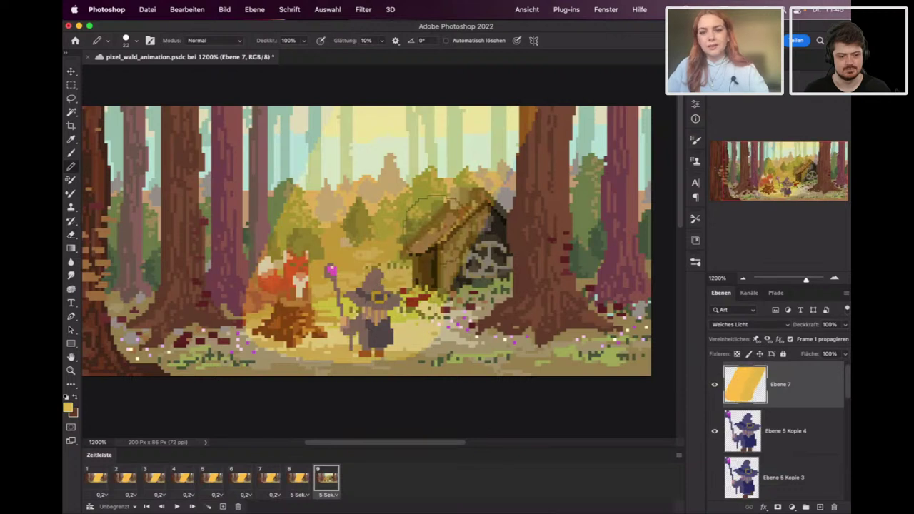
key(e)
drag(530, 107, 520, 147)
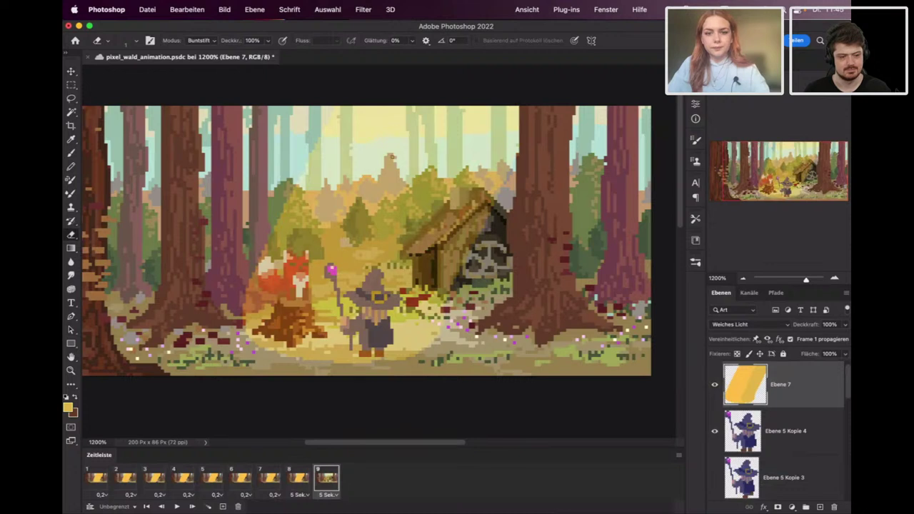
Set the eraser size to 14 px and try erasing a diagonal gap through the light beam.
right_click(460, 207)
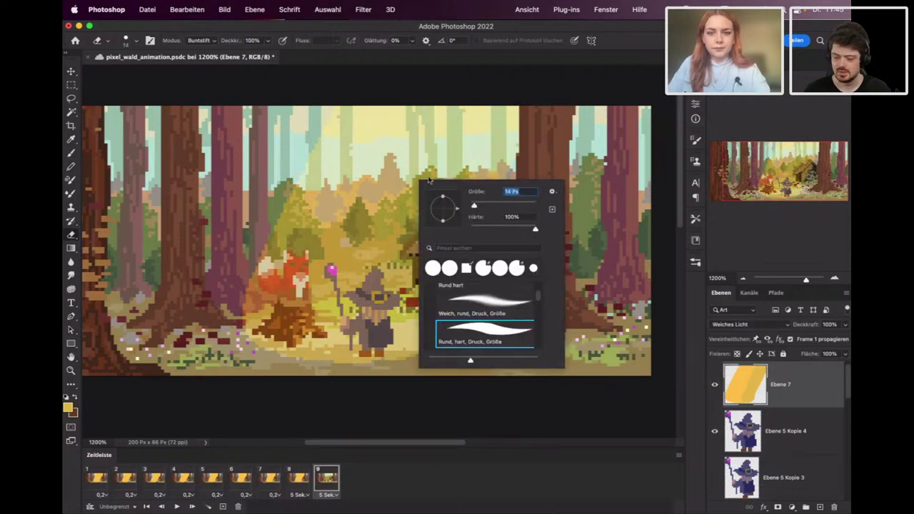
key(Return)
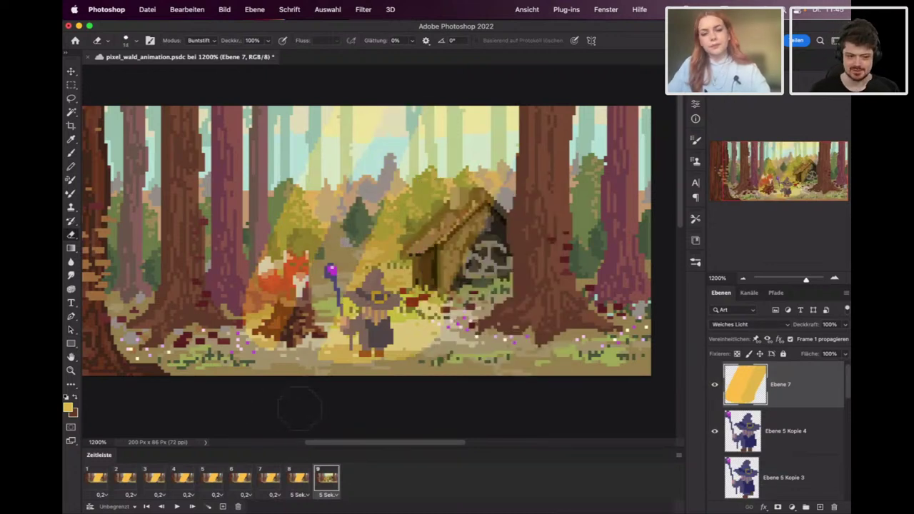
Set the eraser size to 7 px and erase a diagonal gap through the beam between fox and wizard, undoing the first attempt.
right_click(385, 215)
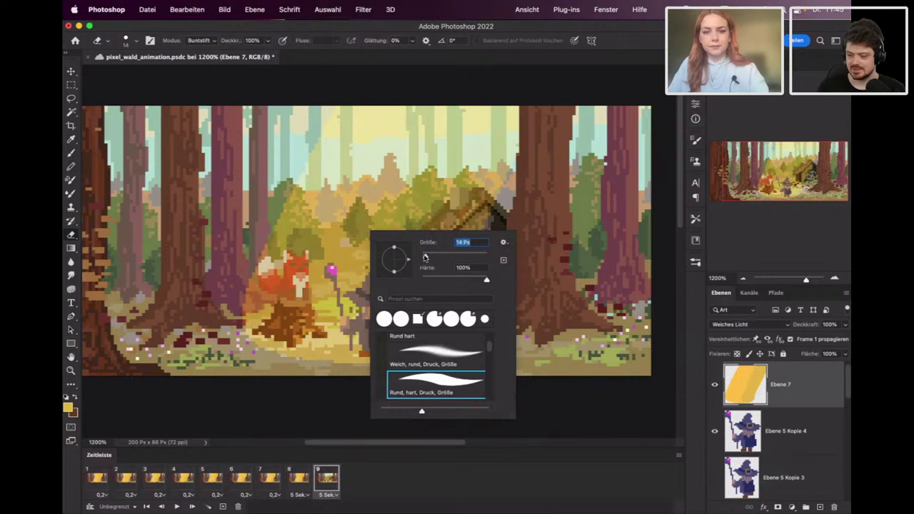
key(Down)
key(Down)
key(Down)
key(Down)
key(Down)
key(Down)
key(Down)
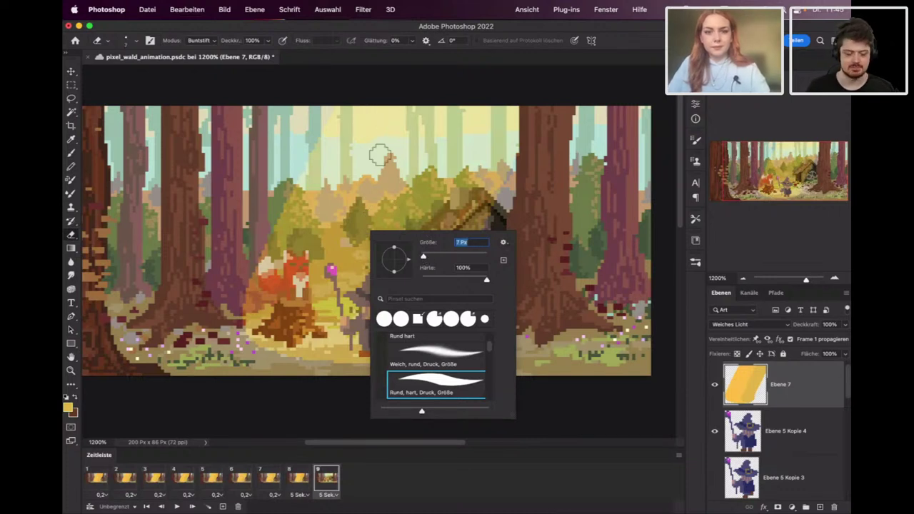
key(Return)
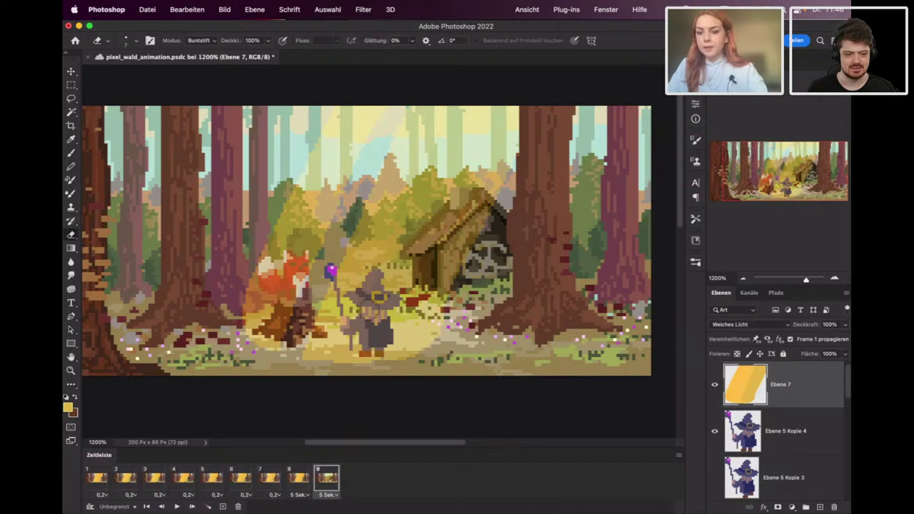
key(super+z)
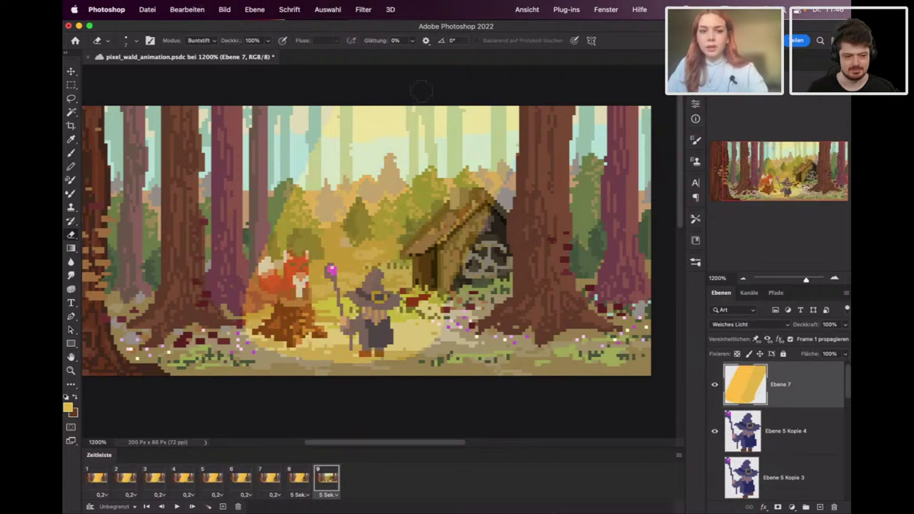
drag(339, 322, 414, 121)
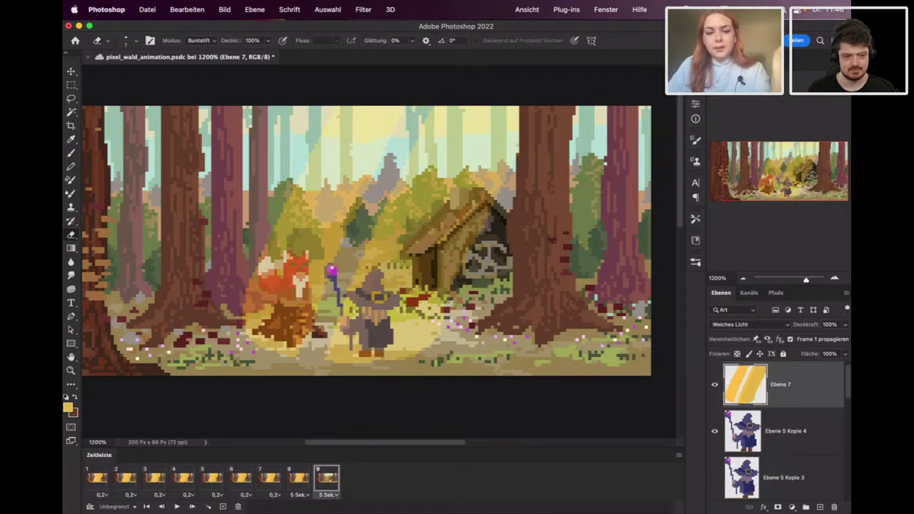
Switch to the pencil and set its size to 11 px.
key(b)
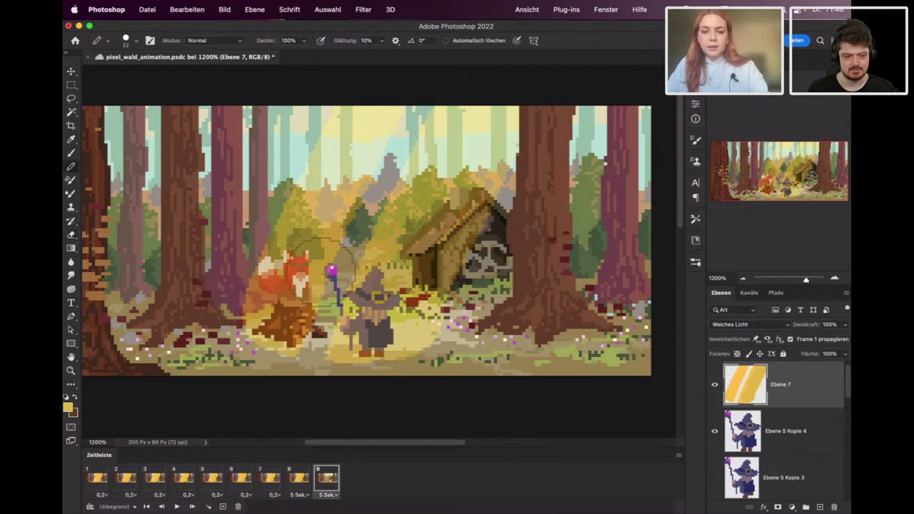
right_click(369, 162)
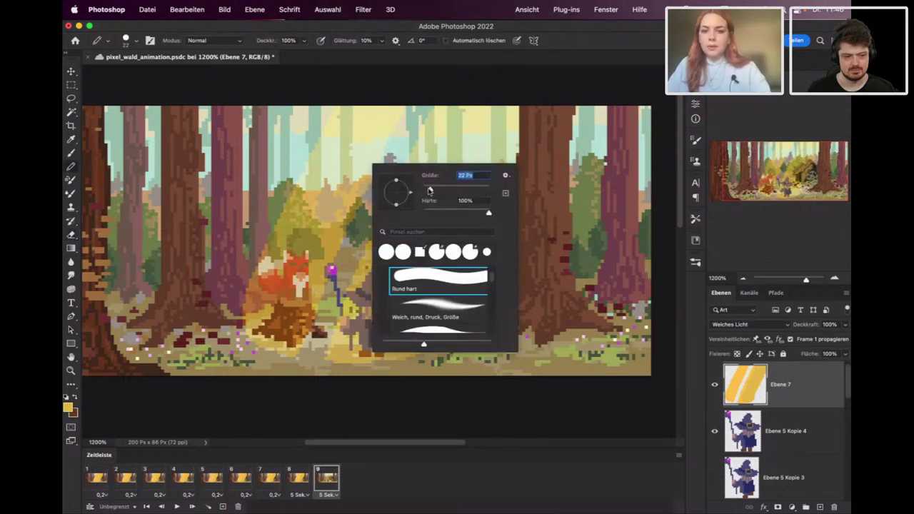
drag(429, 190, 426, 191)
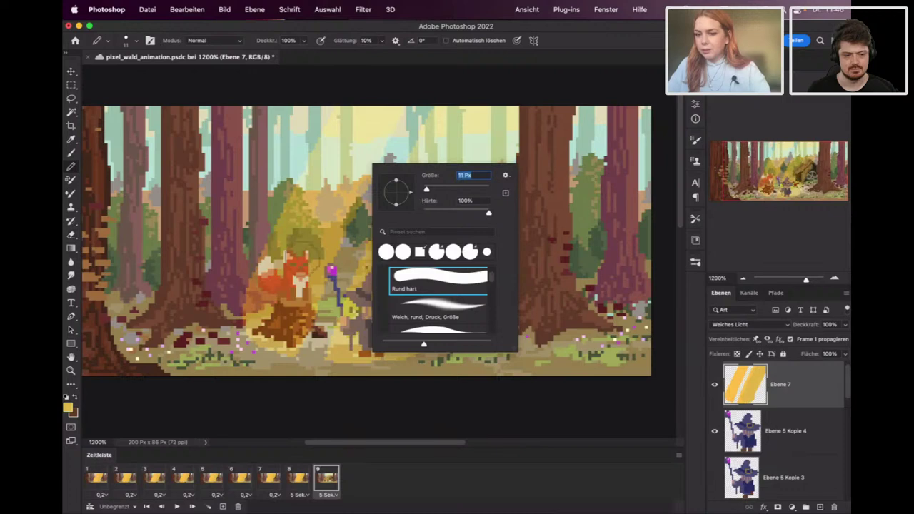
key(Return)
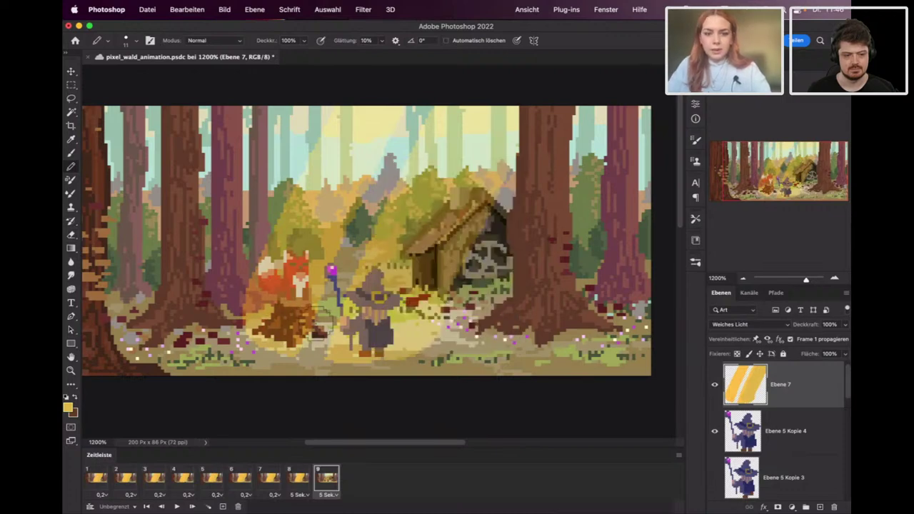
Isolate the light-beam layer Ebene 7 to examine its shape and colouring, and make the other layers visible again.
alt+click(715, 386)
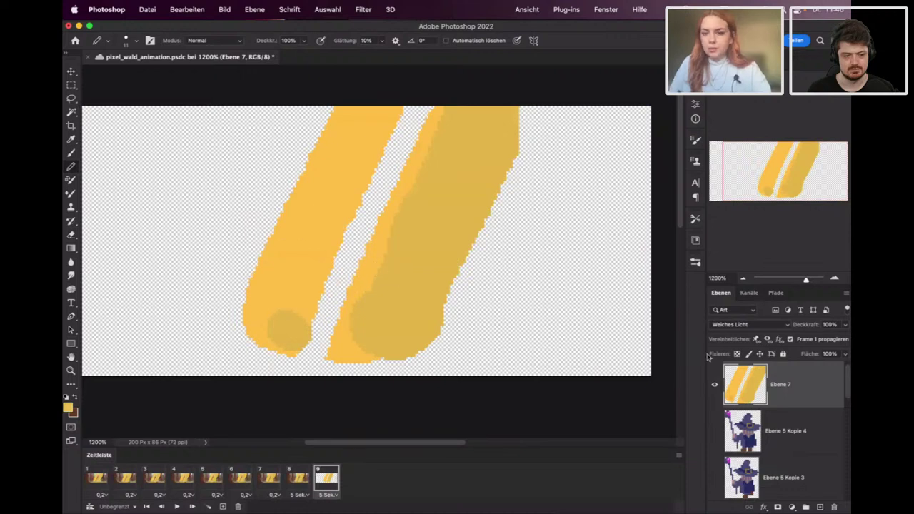
click(715, 387)
click(715, 388)
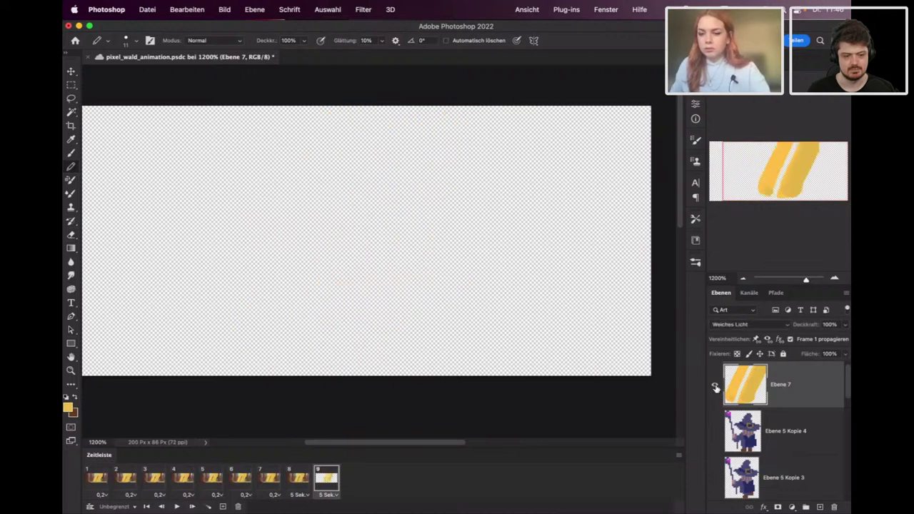
click(716, 389)
click(716, 388)
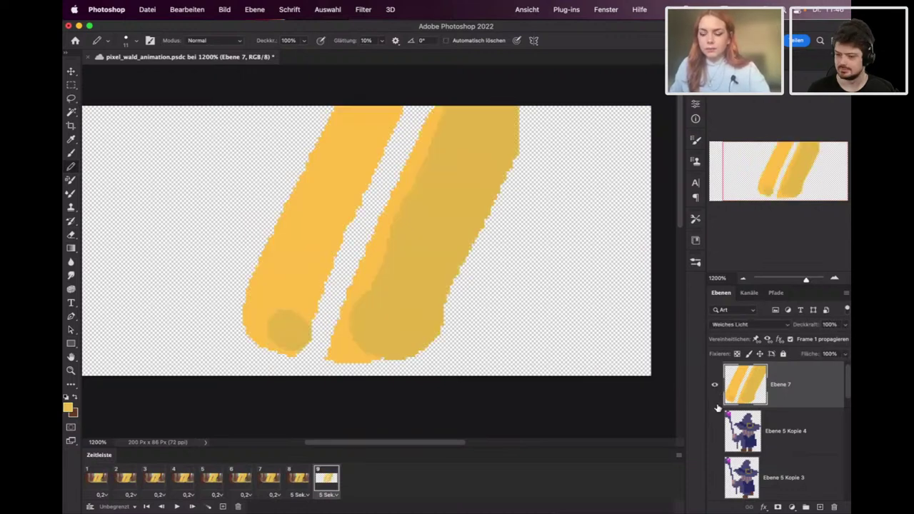
click(715, 431)
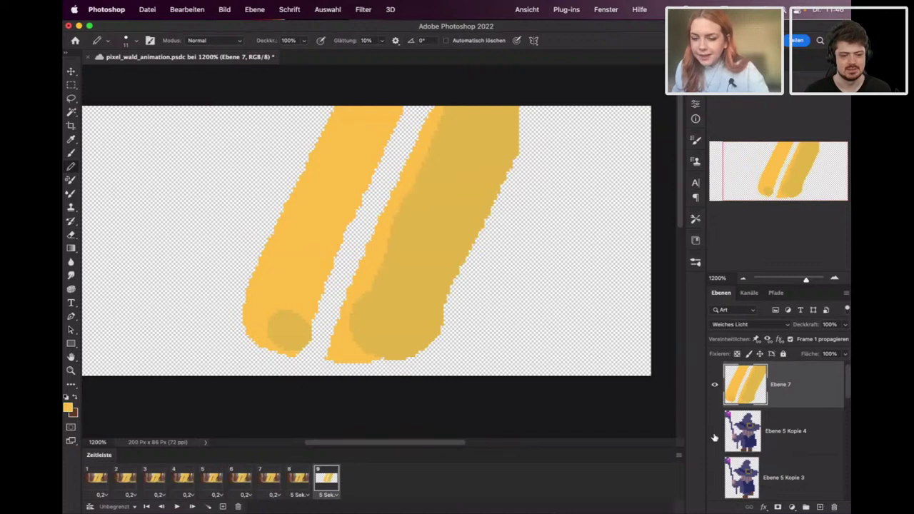
drag(843, 385, 840, 491)
drag(710, 393, 714, 483)
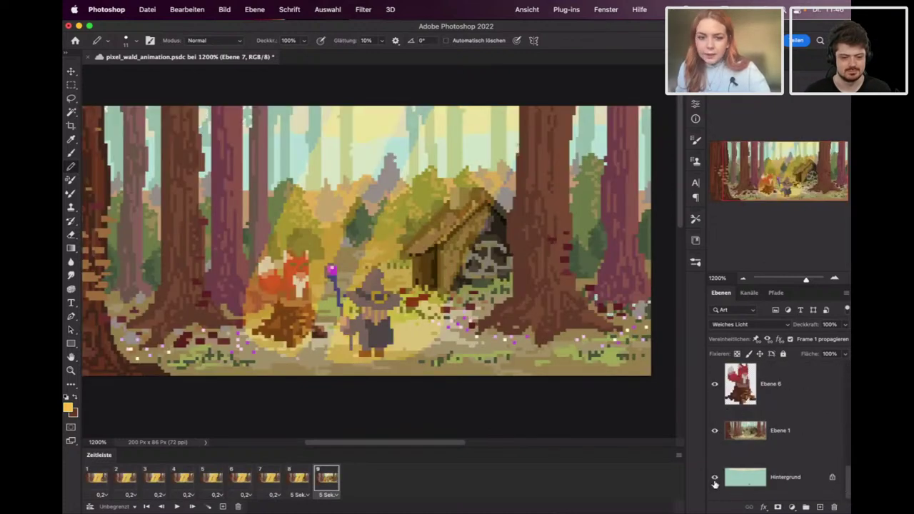
Compare how the light beams look in frames 1, 8 and 9 of the timeline.
click(308, 481)
click(323, 482)
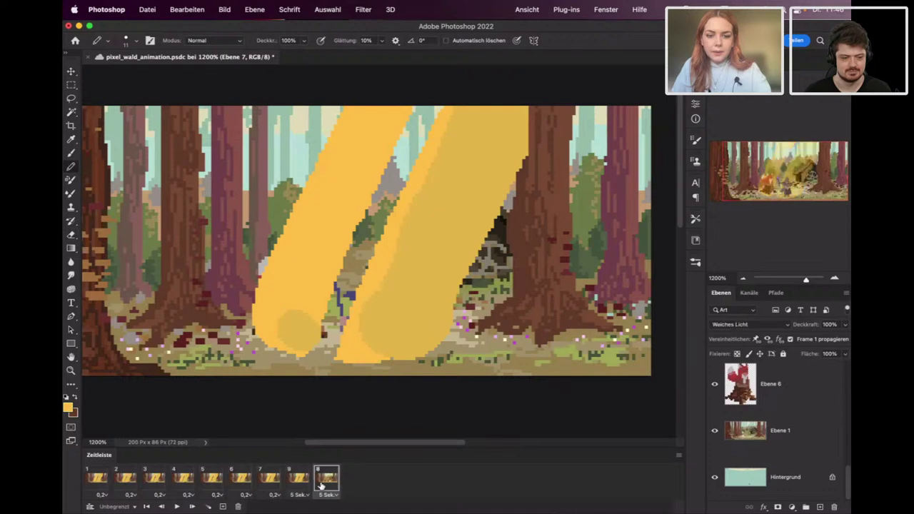
drag(846, 471, 843, 365)
click(98, 478)
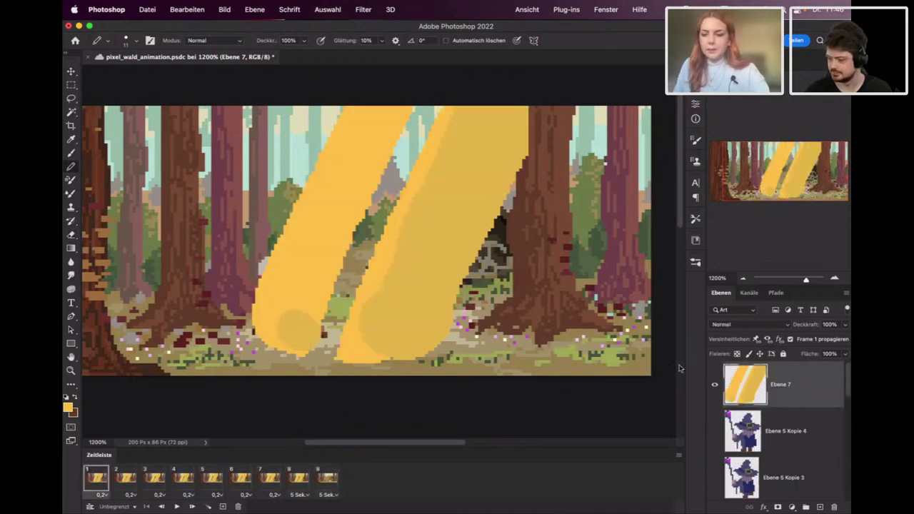
click(329, 480)
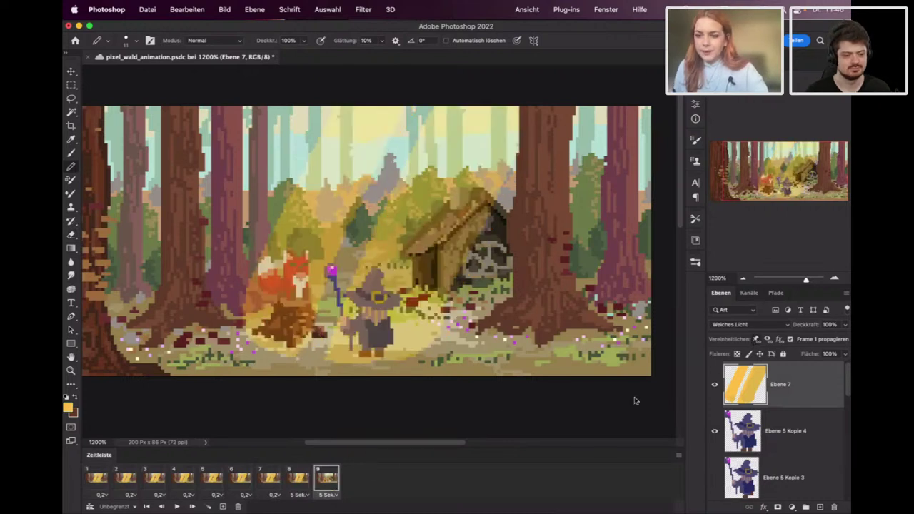
In frame 1, try Ineinanderkopieren on the beam layer, settle on Weiches Licht and reduce its opacity to 61%.
click(98, 478)
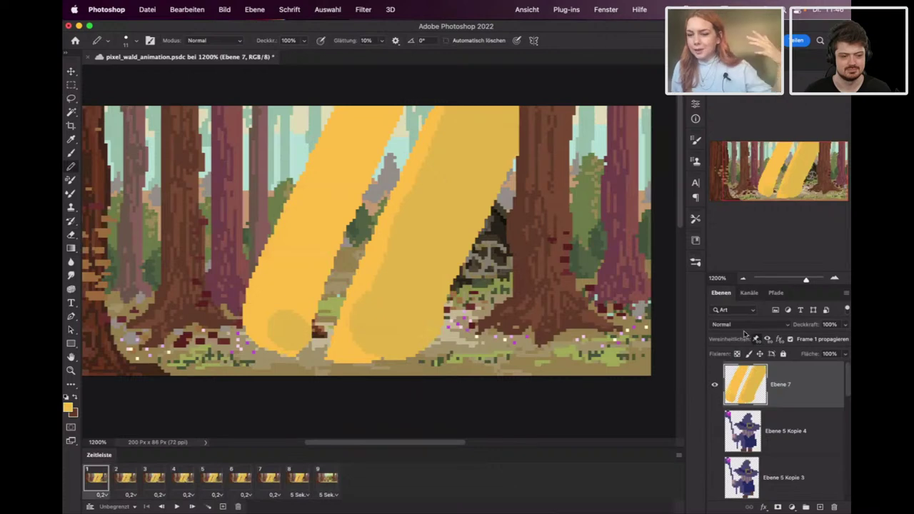
click(745, 326)
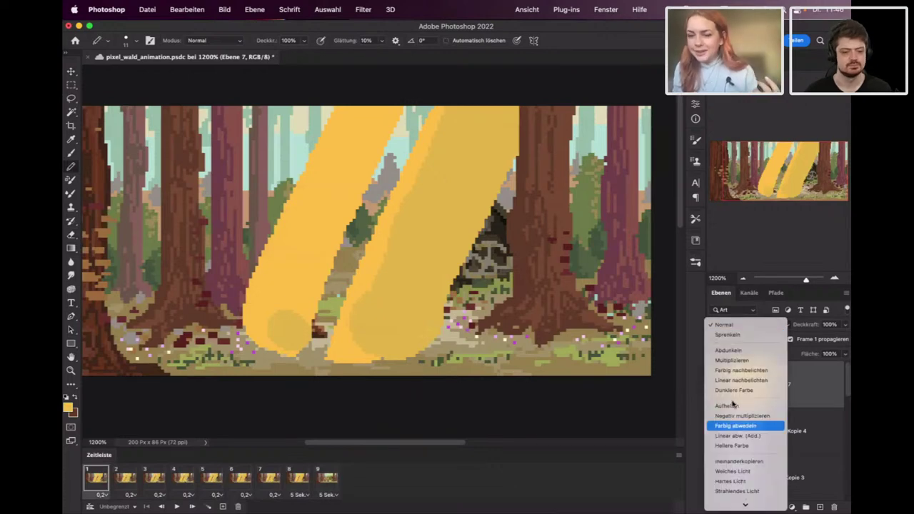
click(735, 456)
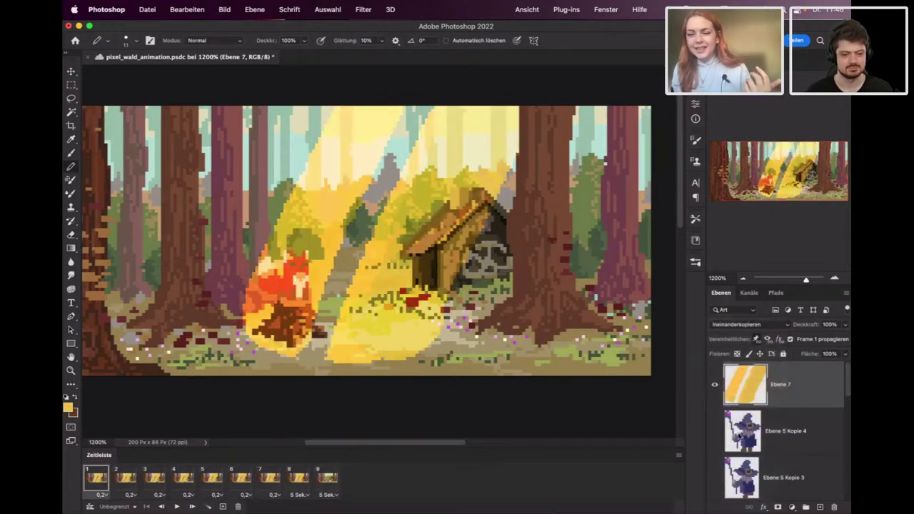
click(736, 324)
click(735, 335)
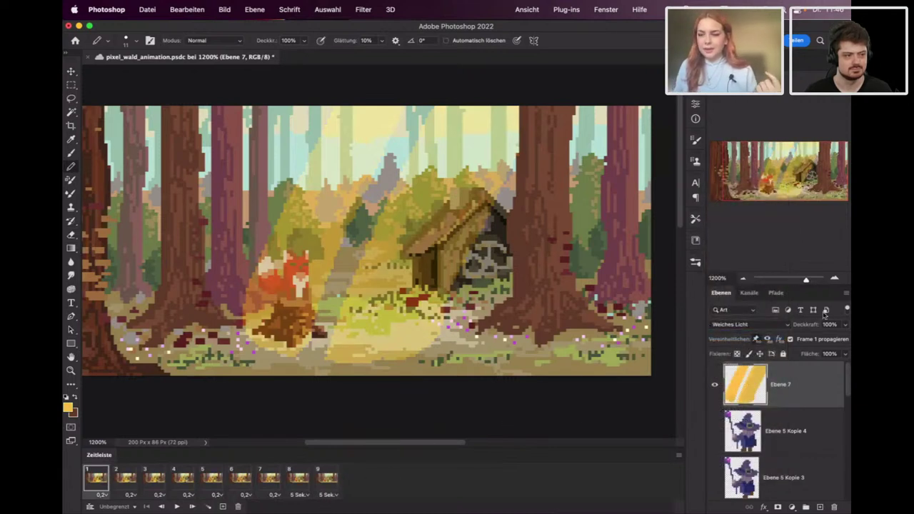
click(844, 326)
drag(843, 339, 824, 341)
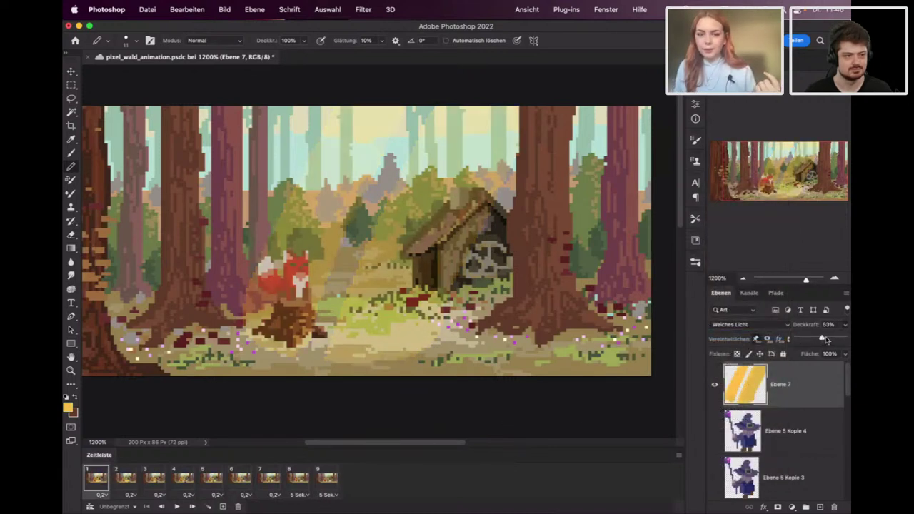
Select the beam layer's pixels, paint them one even golden yellow, deselect and narrow the diagonal gap between the beams with the pencil.
super+click(746, 392)
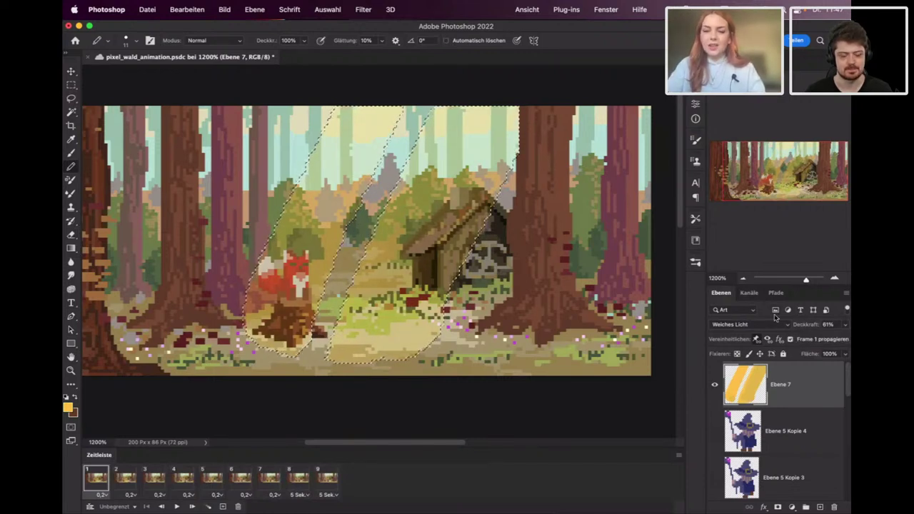
key(super+d)
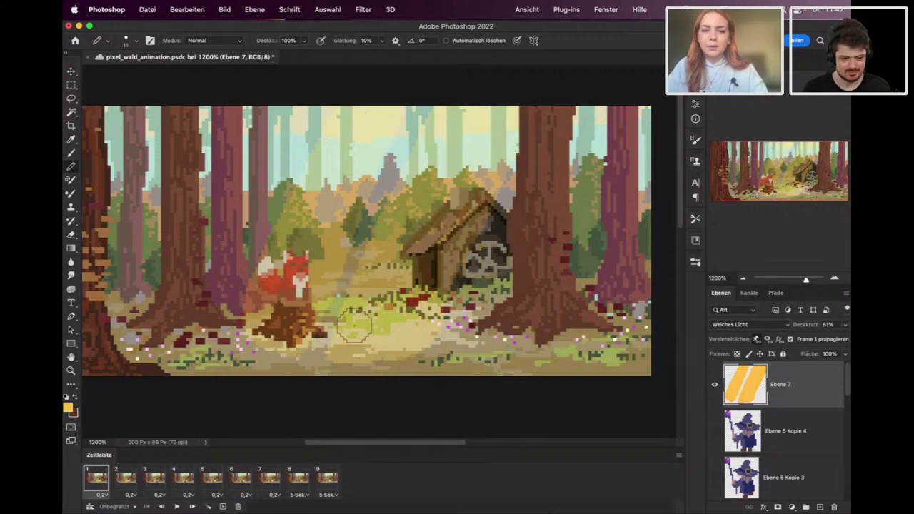
drag(361, 273, 409, 145)
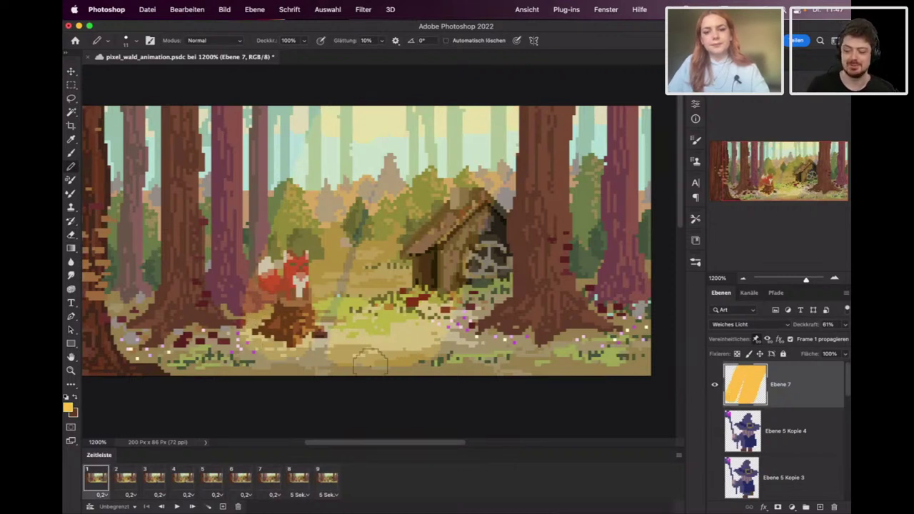
key(e)
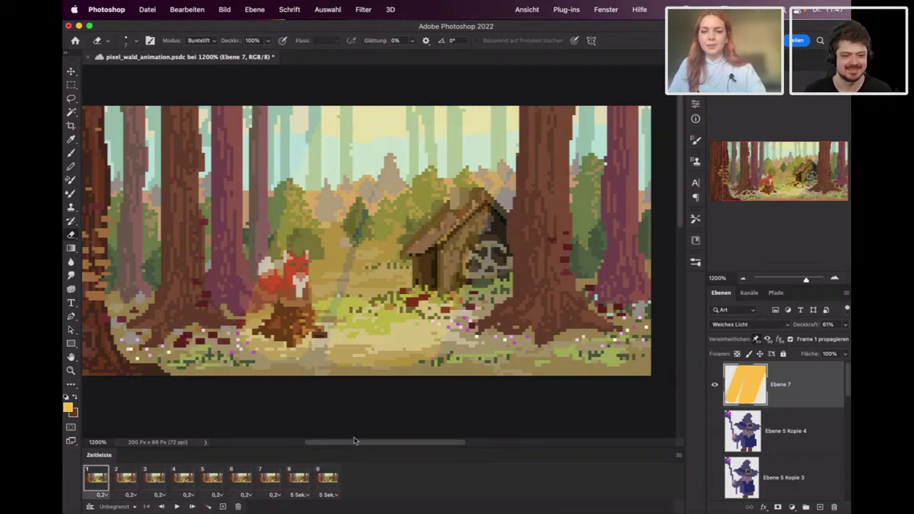
Play the animation from frame 9 to check the softened beams with the walking wizard, and return to frame 9.
click(326, 478)
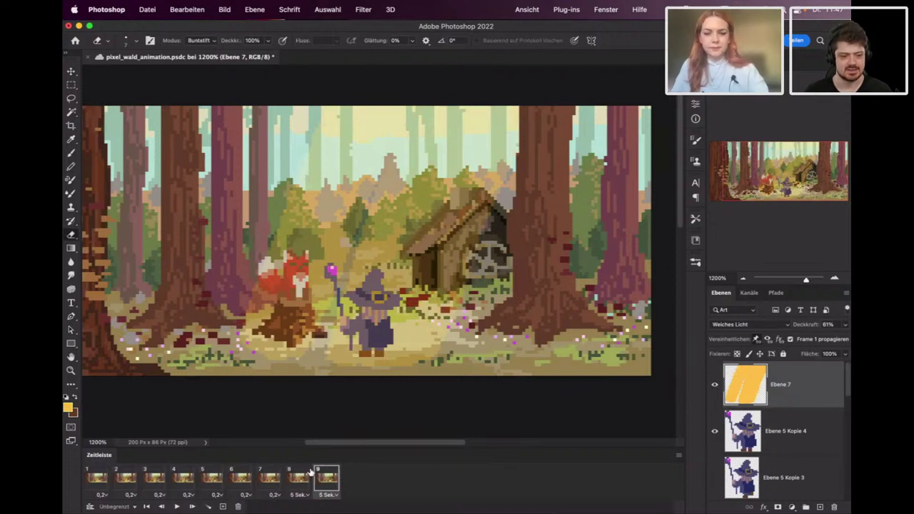
key(space)
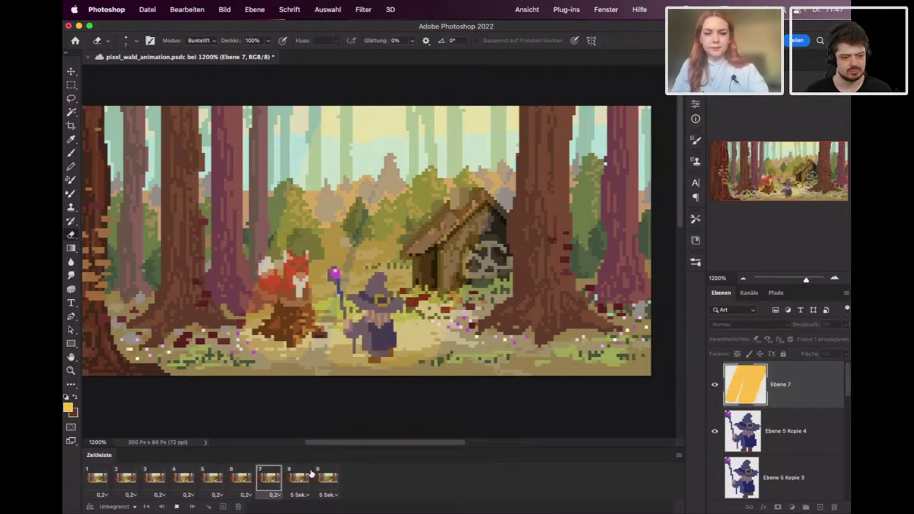
key(space)
click(326, 480)
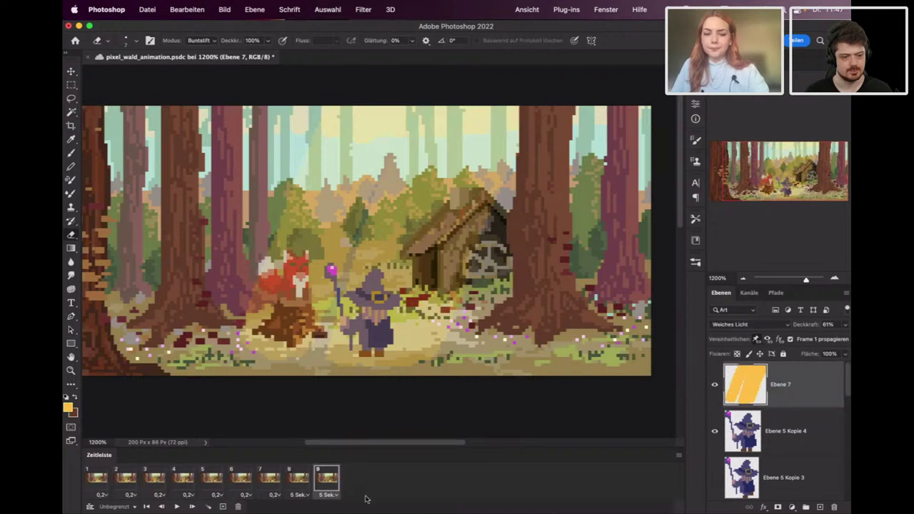
Add a new layer above Ebene 7 in frame 1 and choose a muted greyish blue as the foreground colour.
click(90, 483)
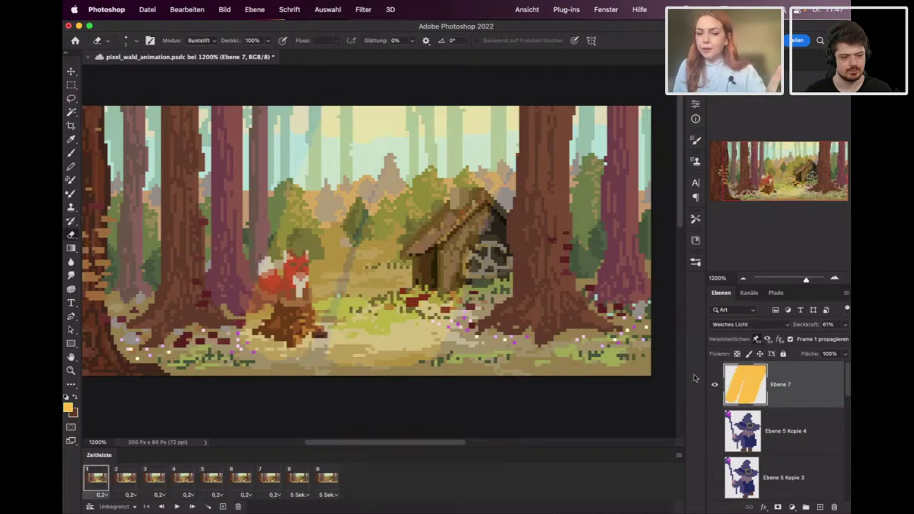
click(819, 507)
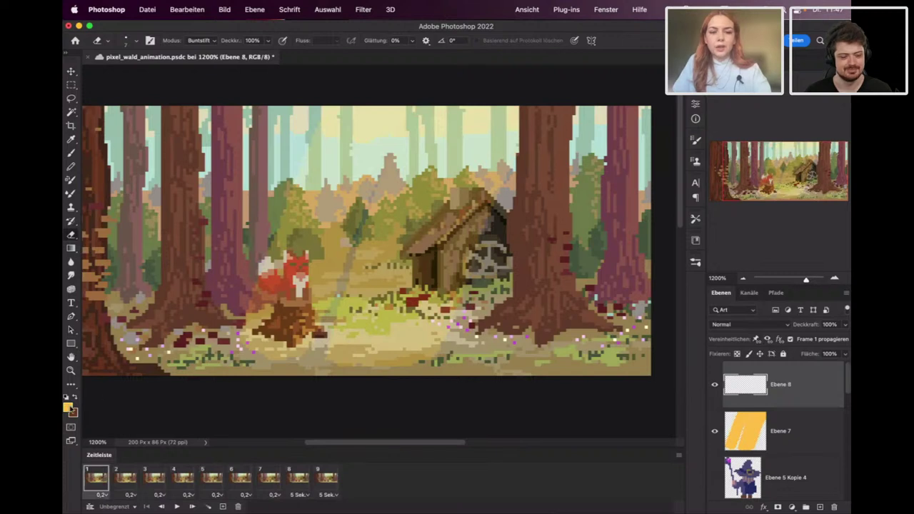
click(68, 406)
click(407, 243)
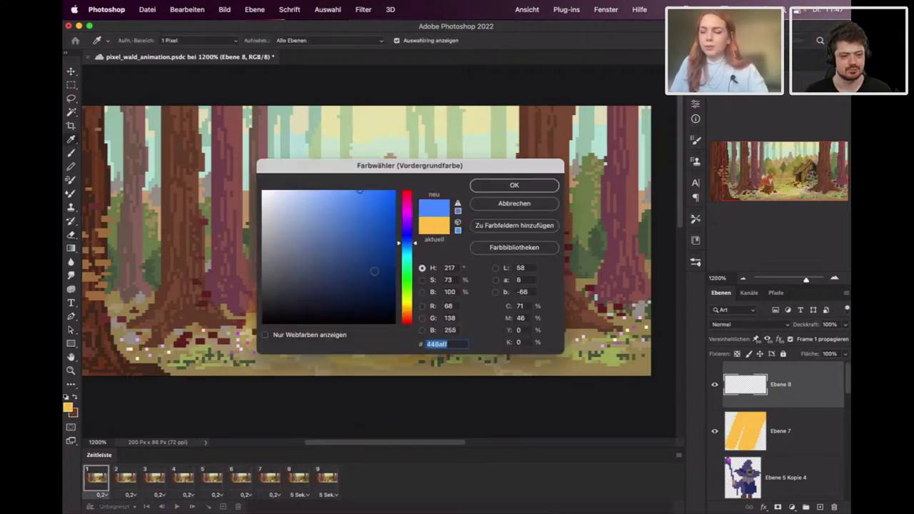
mouse_move(324, 323)
mouse_down()
mouse_move(291, 286)
mouse_move(322, 245)
mouse_move(308, 239)
mouse_up()
key(Return)
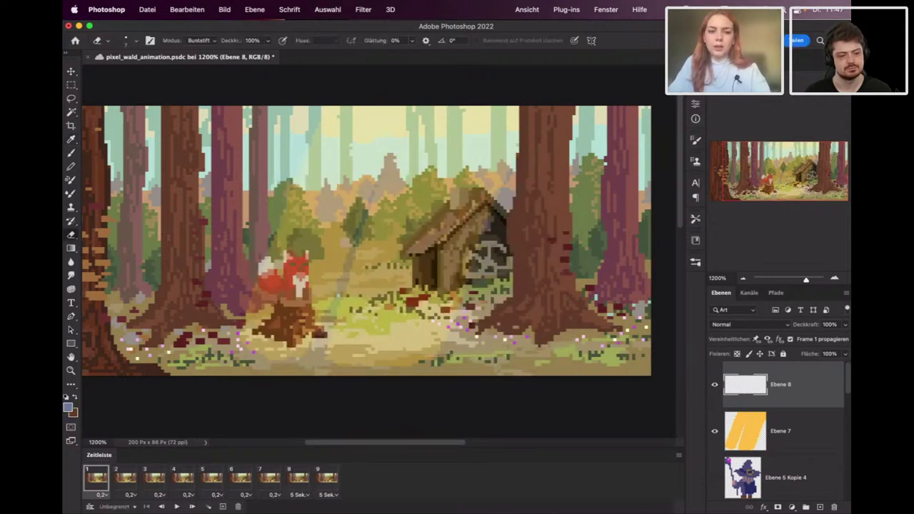
Set the new layer to Multiplizieren and paint a diagonal blue shadow over the large foreground trunk and the trees beside it.
click(736, 330)
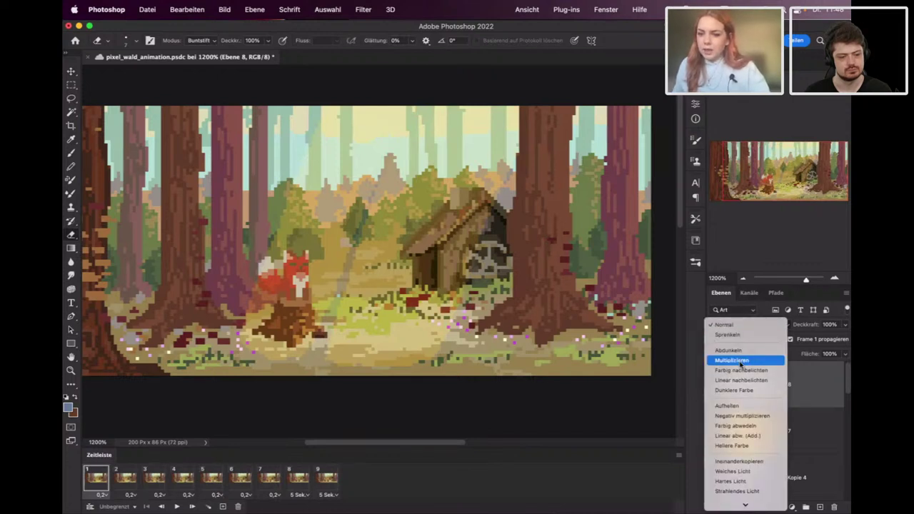
click(740, 361)
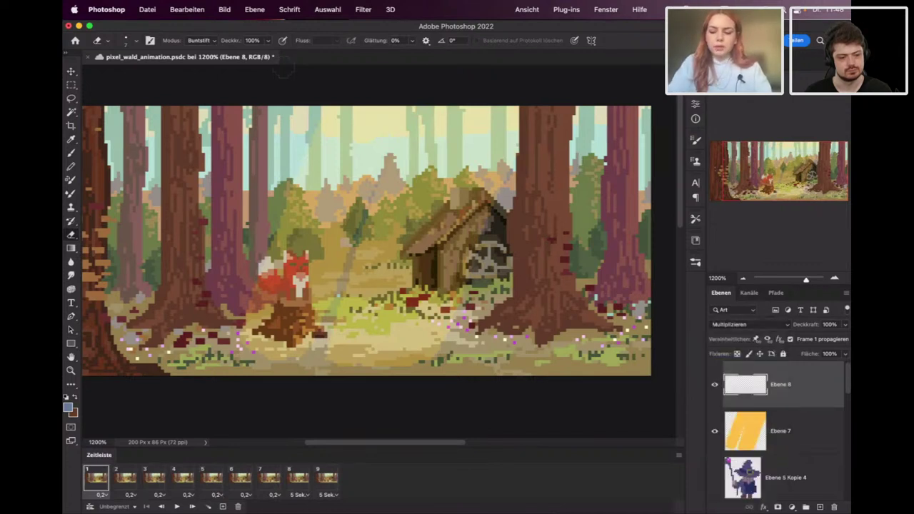
key(super+minus)
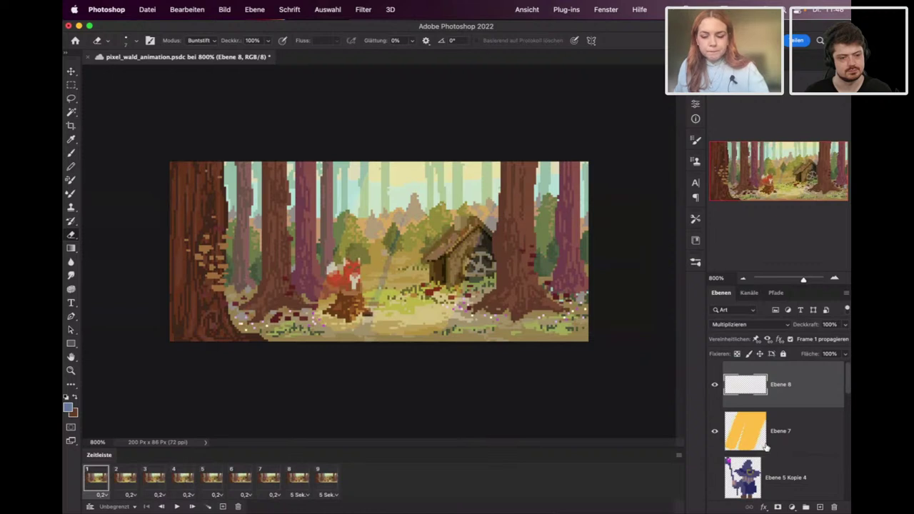
key(b)
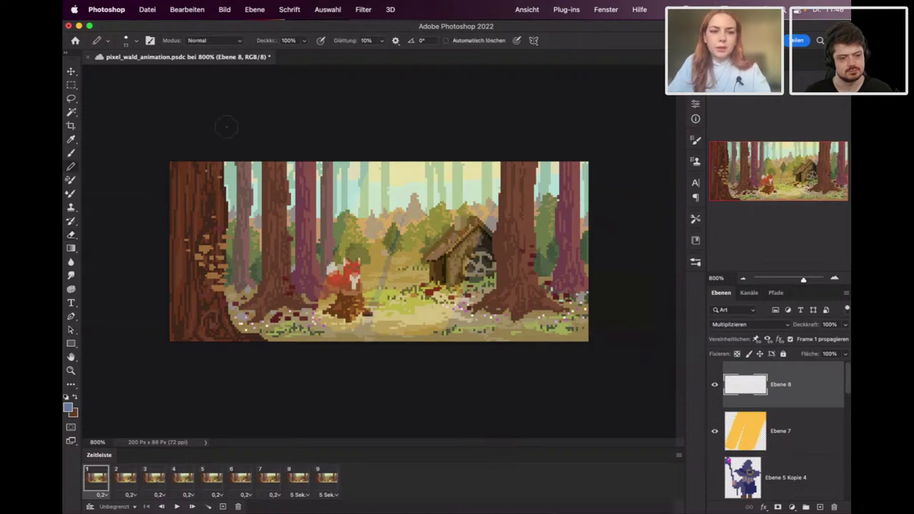
mouse_move(154, 205)
mouse_down()
mouse_move(221, 271)
mouse_move(264, 172)
mouse_move(214, 314)
mouse_up()
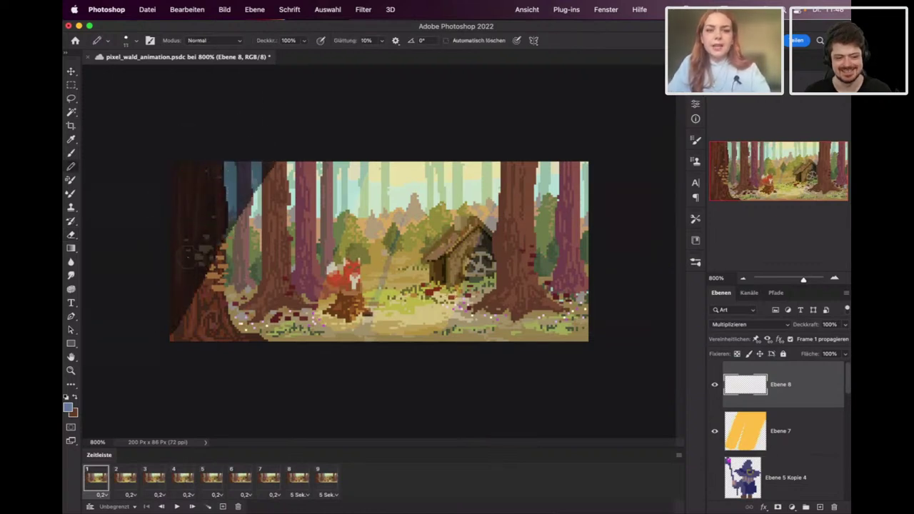
key(e)
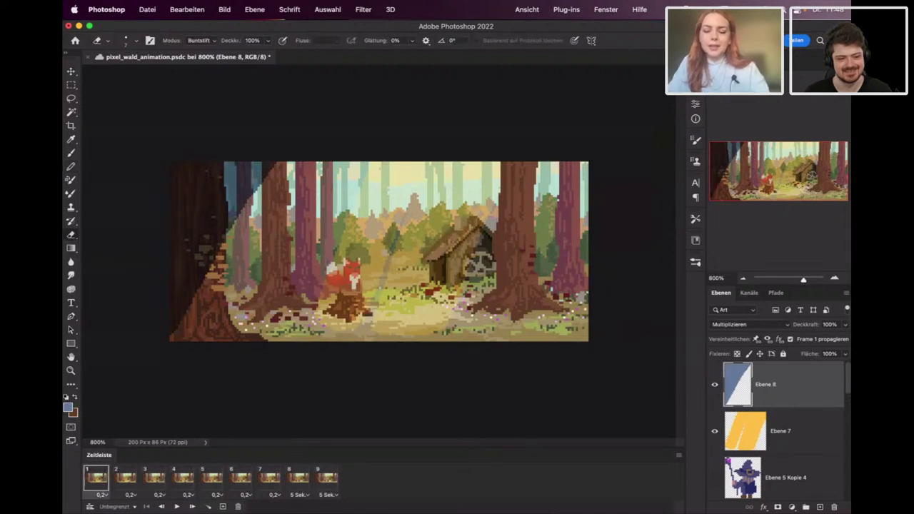
key(b)
mouse_move(251, 218)
mouse_down()
mouse_move(312, 112)
mouse_move(309, 137)
mouse_move(275, 179)
mouse_move(300, 169)
mouse_move(214, 336)
mouse_move(241, 353)
mouse_up()
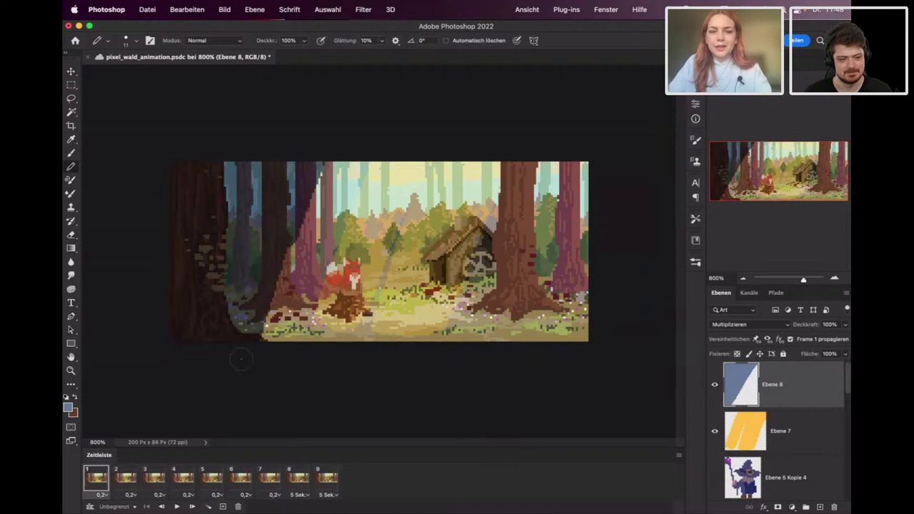
Paint the blue shadow over the trees on the far side and extend it around the foreground trunk, with the layer's opacity at 30%.
mouse_move(567, 246)
mouse_down()
mouse_move(534, 362)
mouse_move(586, 335)
mouse_move(592, 191)
mouse_move(521, 350)
mouse_move(478, 357)
mouse_move(564, 171)
mouse_move(525, 166)
mouse_move(535, 126)
mouse_move(471, 335)
mouse_move(452, 366)
mouse_move(439, 330)
mouse_up()
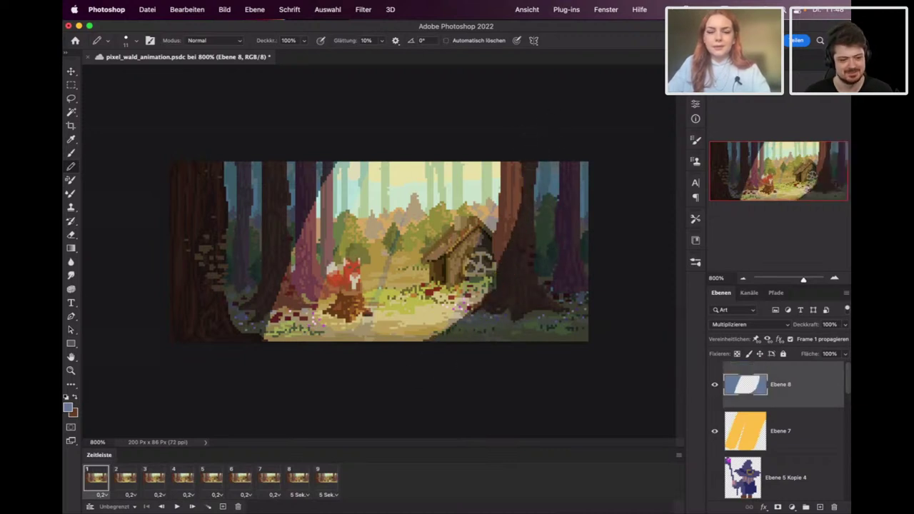
drag(285, 275, 277, 353)
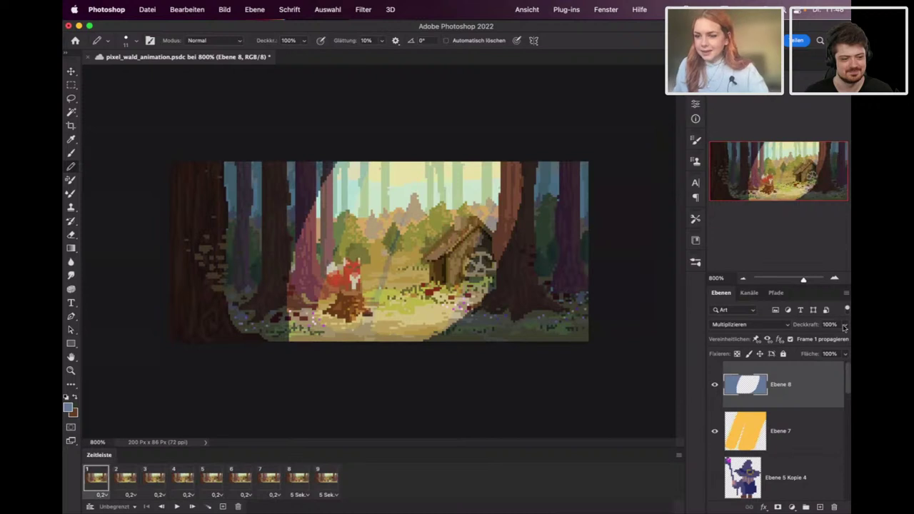
drag(844, 327, 810, 340)
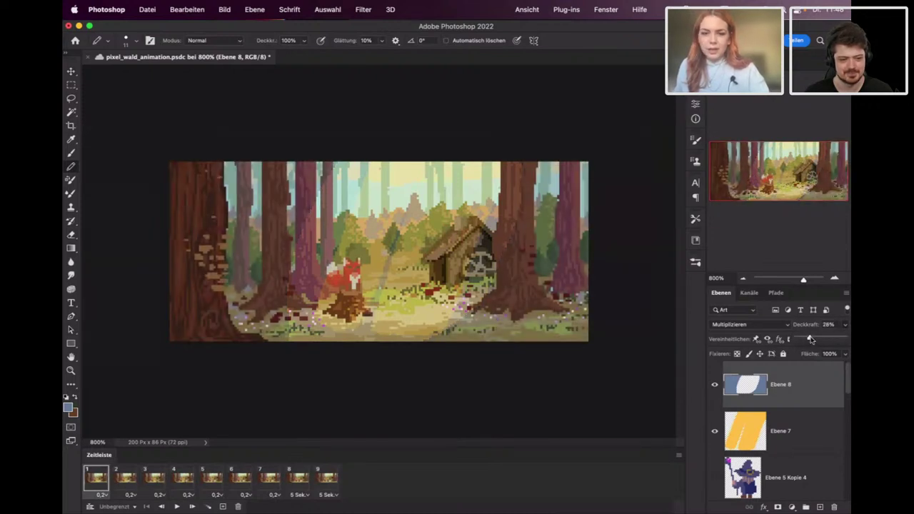
Compare the scene with the shadow and sunbeam layers hidden and shown, and play the animation to check the lighting.
click(715, 386)
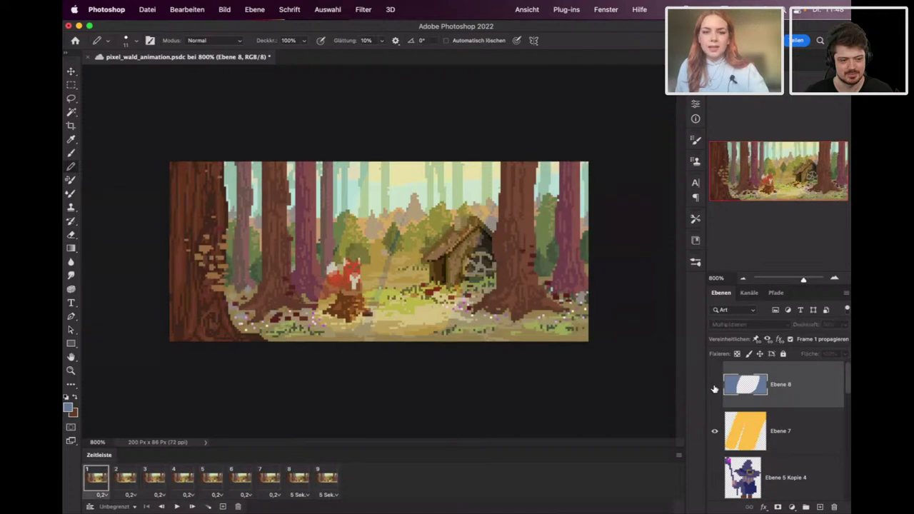
click(714, 385)
click(714, 385)
click(715, 386)
click(715, 432)
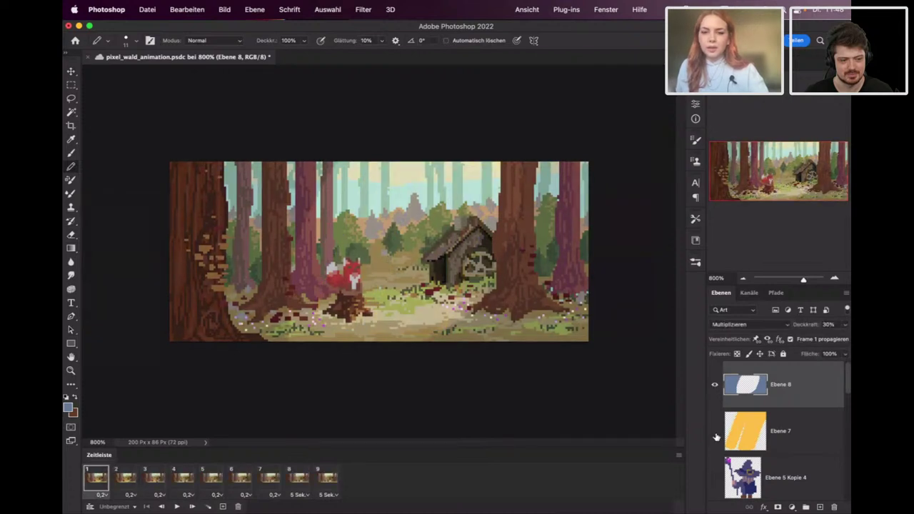
click(714, 432)
key(space)
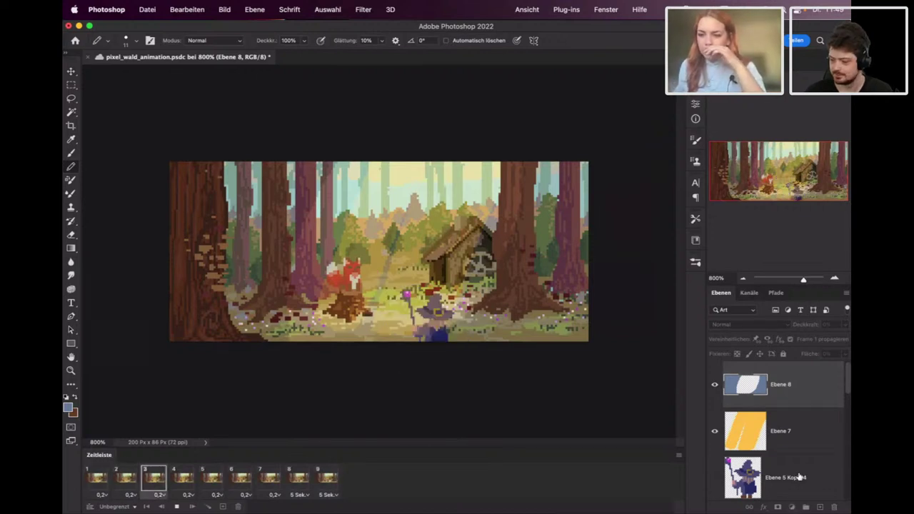
key(space)
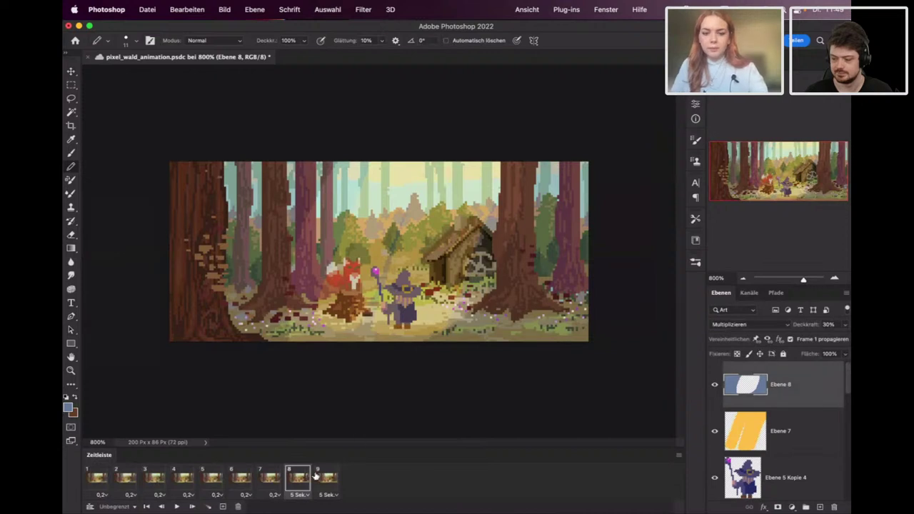
Add a Helligkeit/Kontrast adjustment layer at frame 9 with brightness 9 and contrast 35, and compare the scene with and without it.
click(321, 482)
click(791, 507)
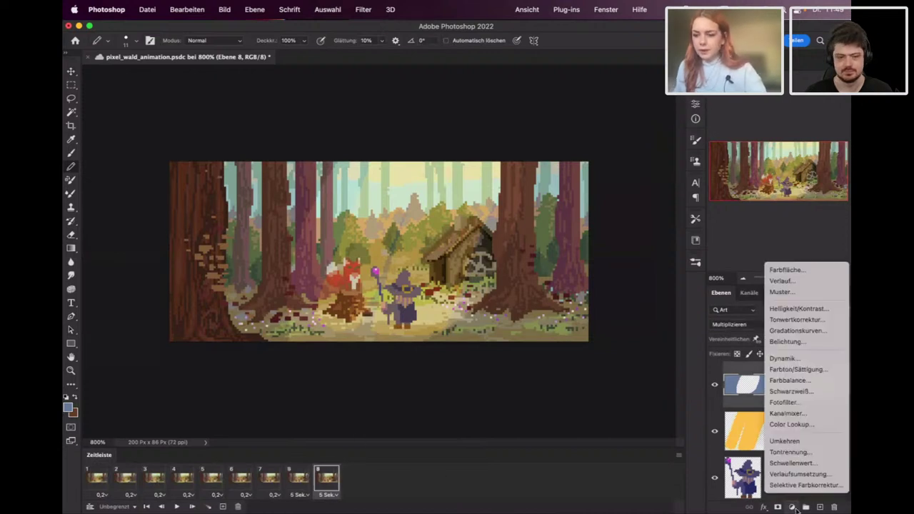
click(795, 314)
mouse_move(615, 164)
mouse_down()
mouse_move(629, 185)
mouse_move(617, 165)
mouse_up()
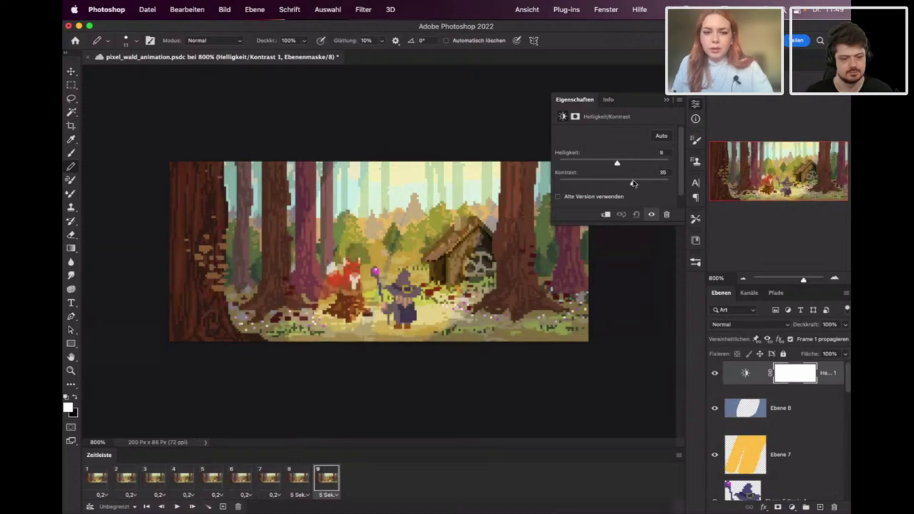
click(715, 376)
click(714, 376)
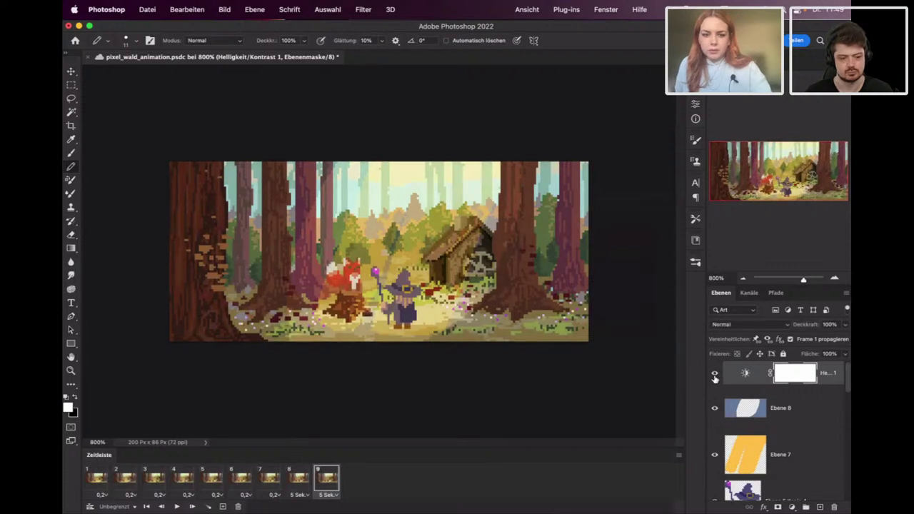
click(715, 376)
click(714, 376)
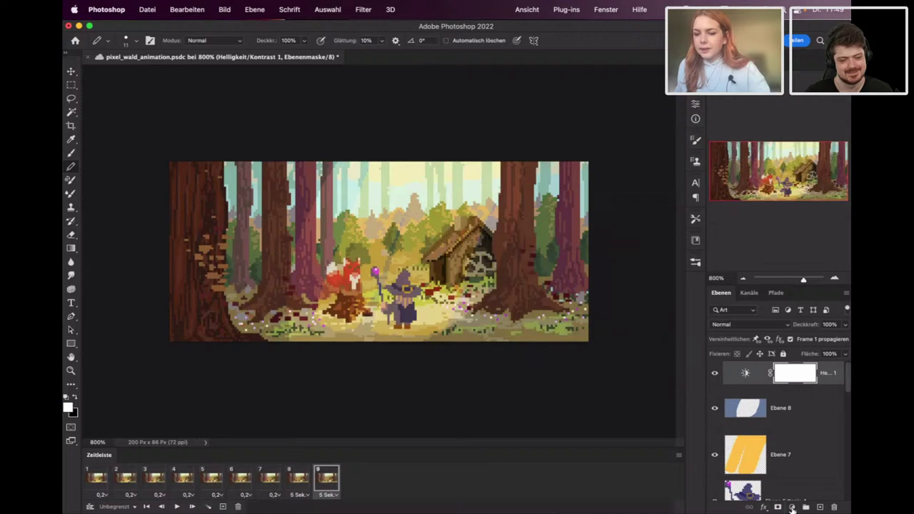
Add a Farbton/Sättigung adjustment layer above the brightness adjustment and set its saturation to -17.
click(791, 507)
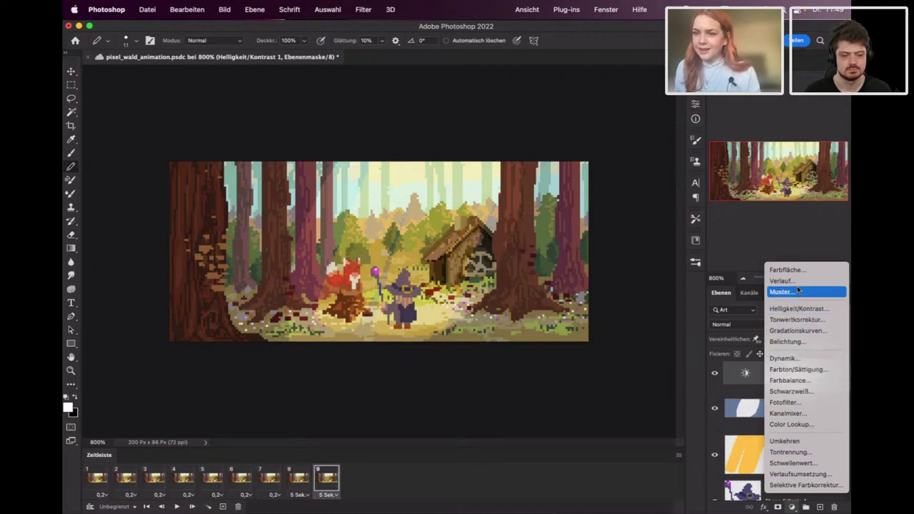
click(793, 370)
click(620, 195)
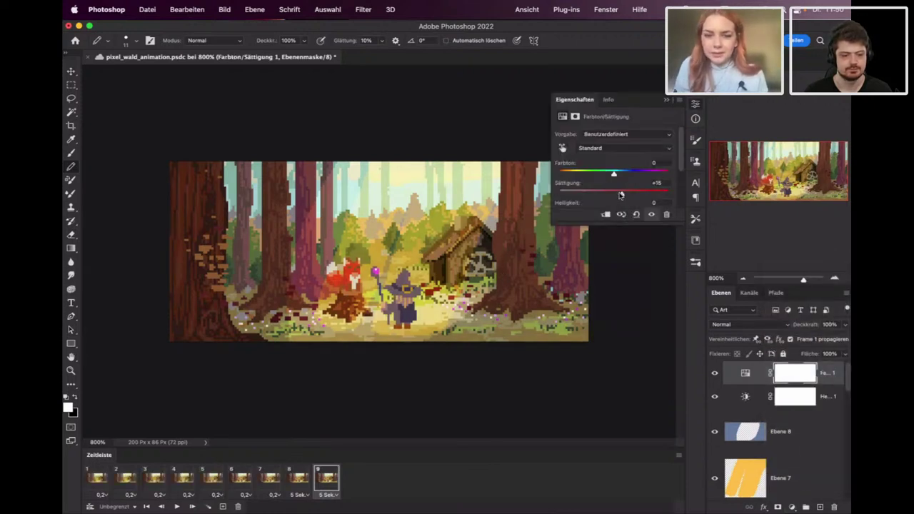
drag(621, 194, 593, 195)
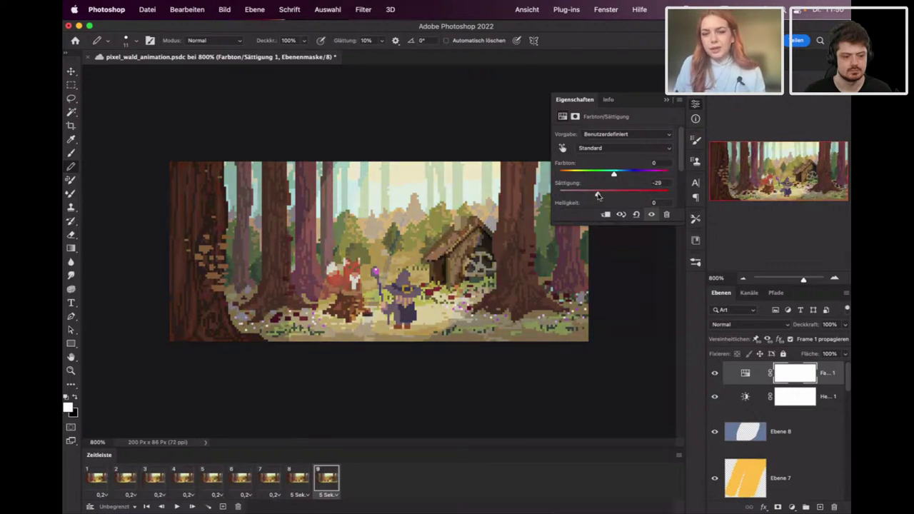
drag(598, 195, 604, 194)
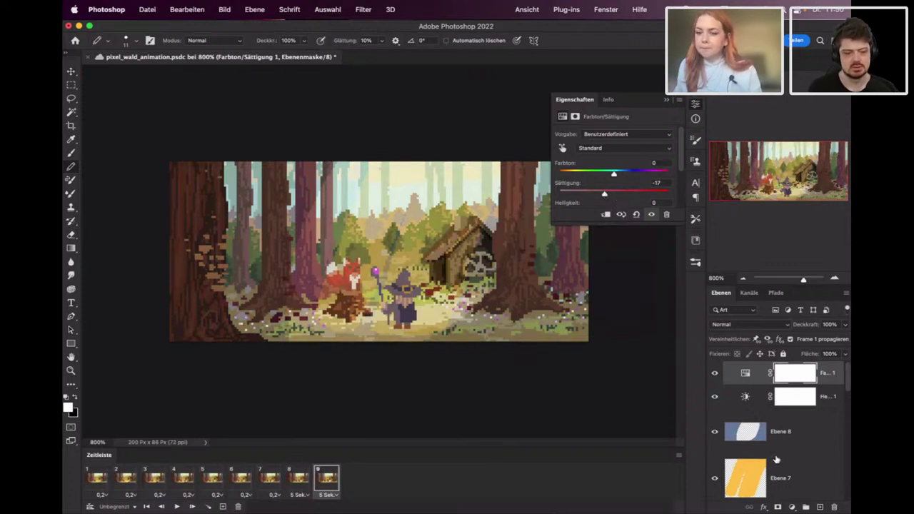
Try a Dynamik adjustment layer with Dynamik +22 and Sättigung +10, and delete it together with its mask.
click(790, 506)
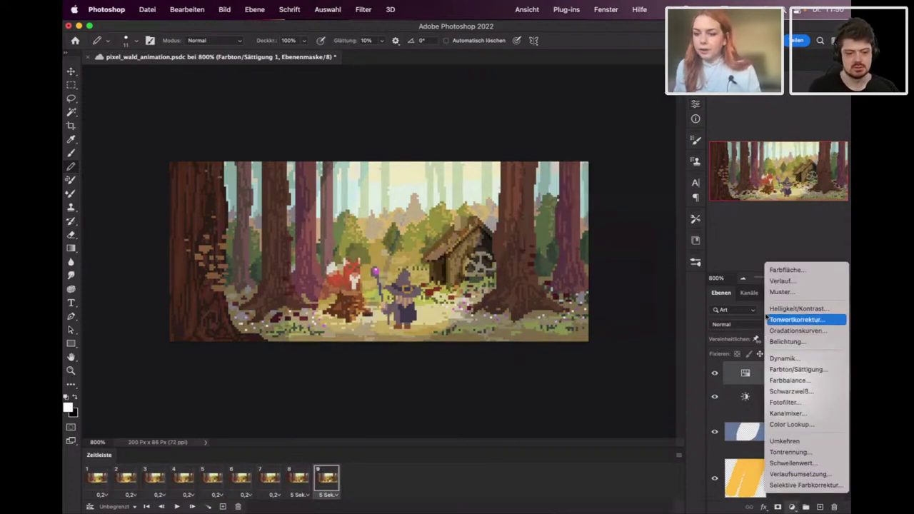
click(782, 359)
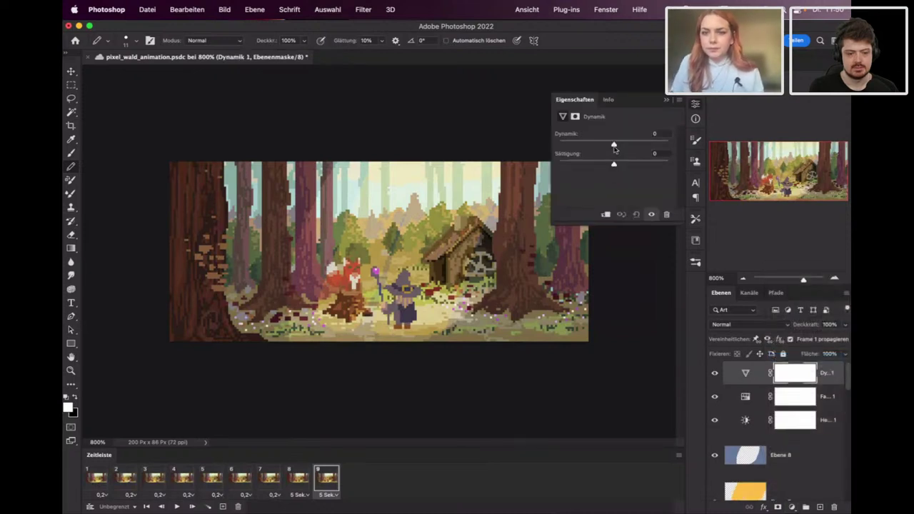
mouse_move(614, 145)
mouse_down()
mouse_move(626, 146)
mouse_move(604, 147)
mouse_move(627, 149)
mouse_move(620, 167)
mouse_move(624, 149)
mouse_move(639, 151)
mouse_move(614, 151)
mouse_move(626, 151)
mouse_up()
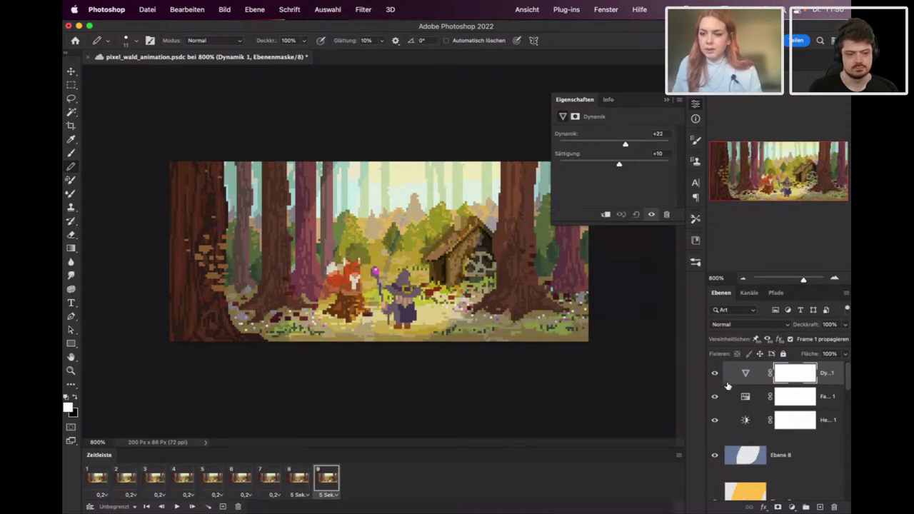
click(833, 506)
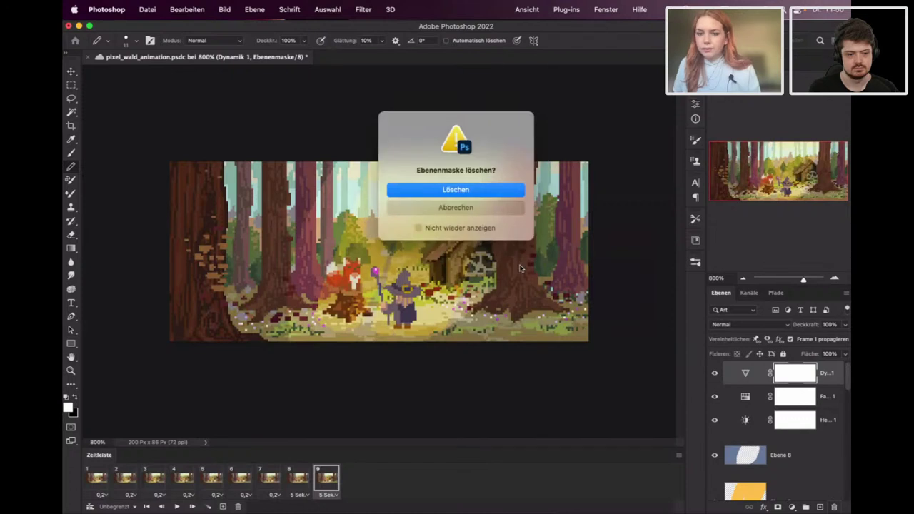
click(443, 230)
click(464, 193)
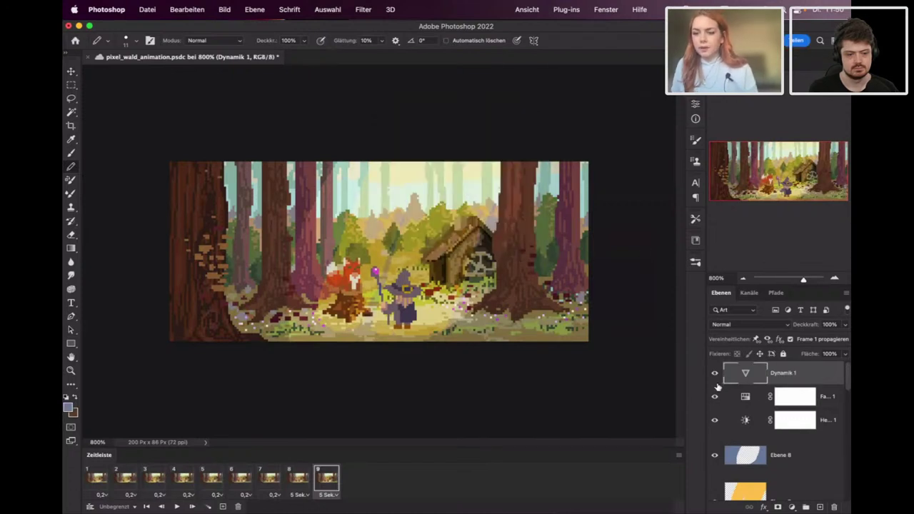
click(833, 507)
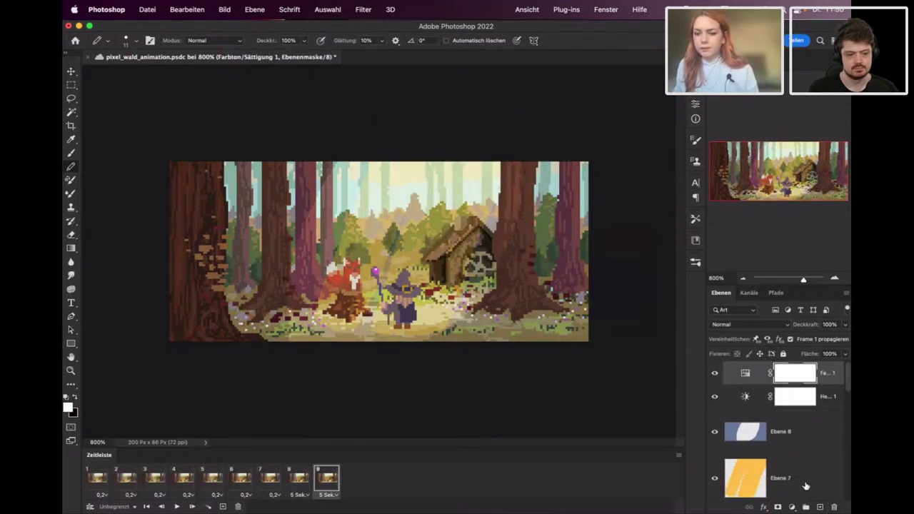
Compare the scene with and without the Farbton/Sättigung layer, and set its hue to 0 and saturation to +2.
click(716, 373)
click(715, 375)
click(716, 374)
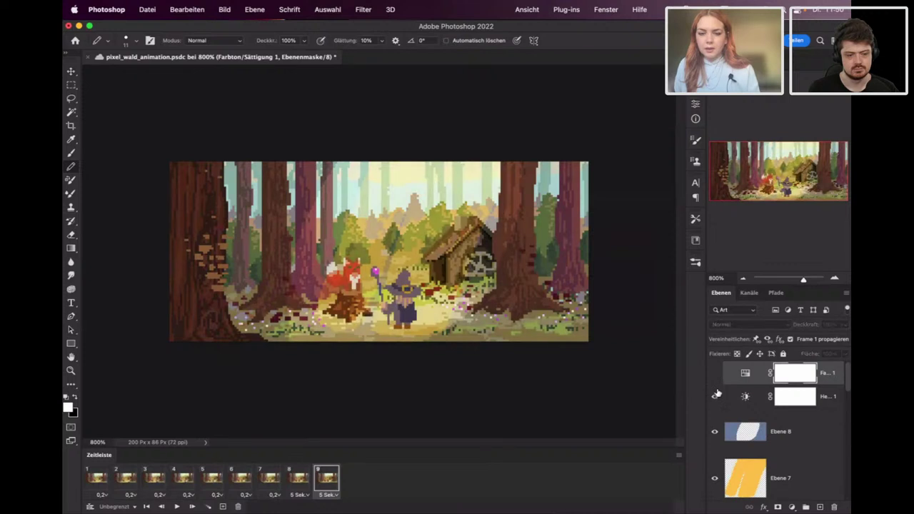
click(715, 377)
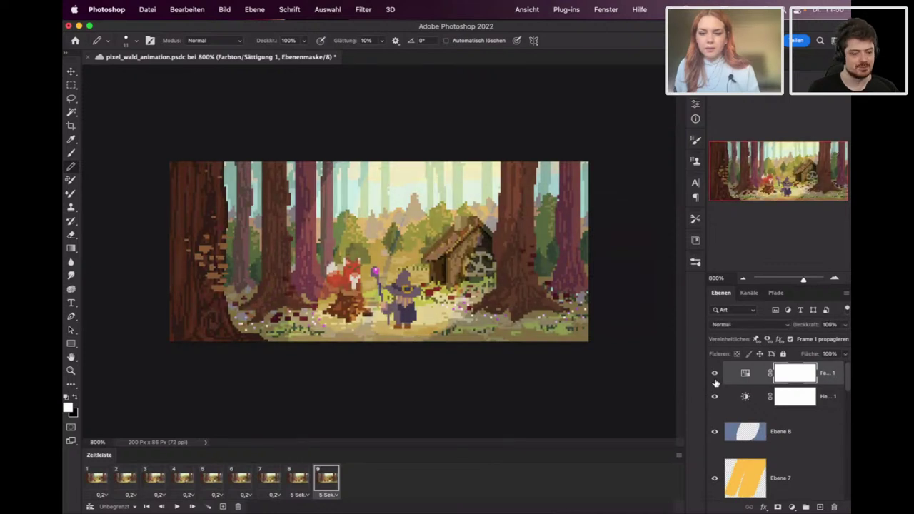
double_click(744, 373)
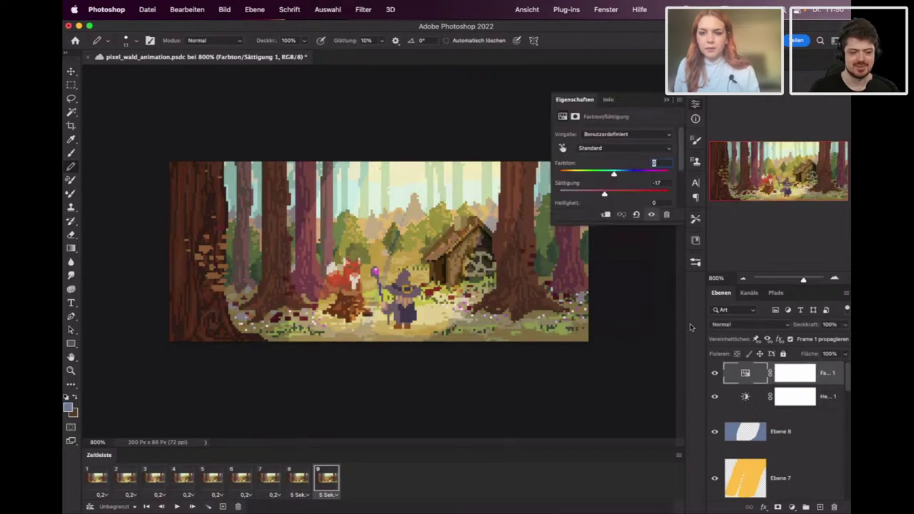
click(618, 192)
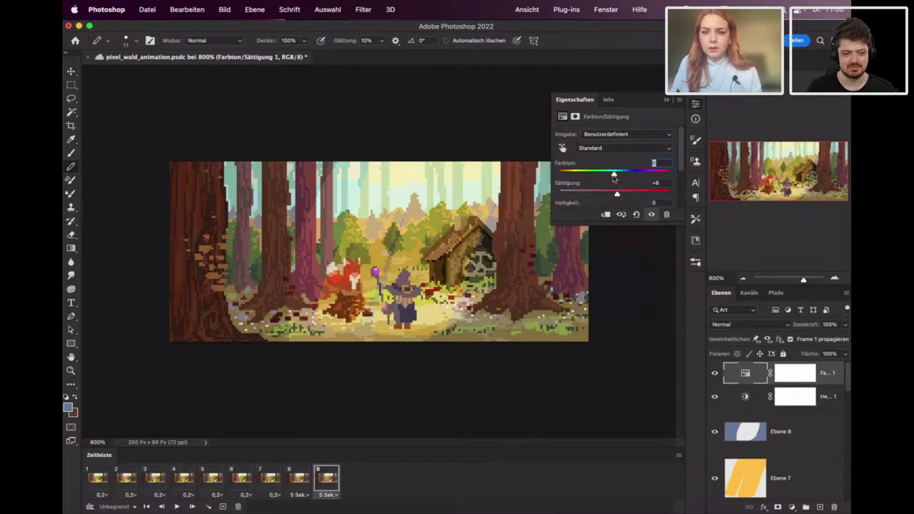
drag(618, 177, 620, 176)
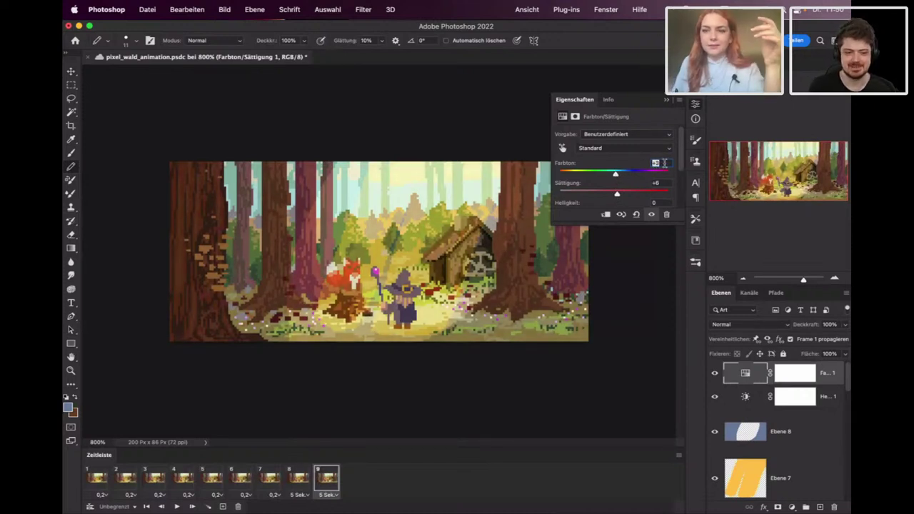
text(0)
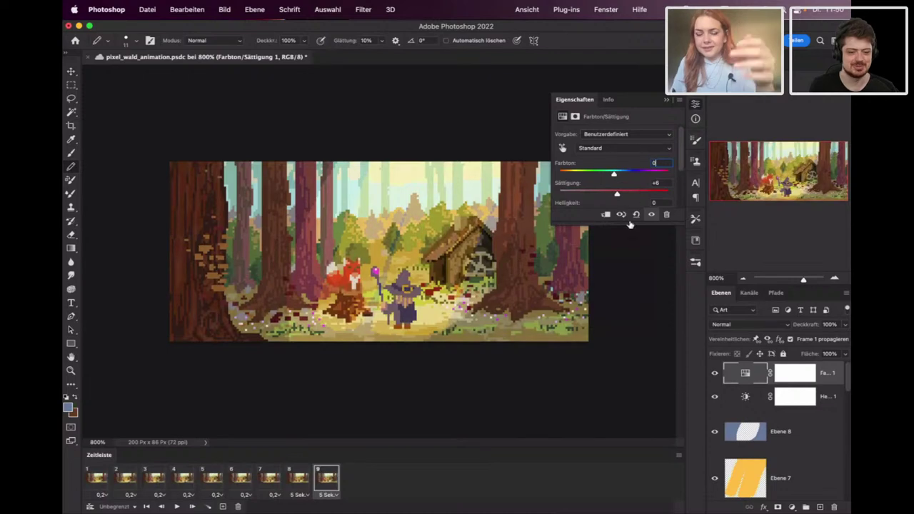
mouse_move(627, 193)
mouse_down()
mouse_move(686, 194)
mouse_move(615, 195)
mouse_up()
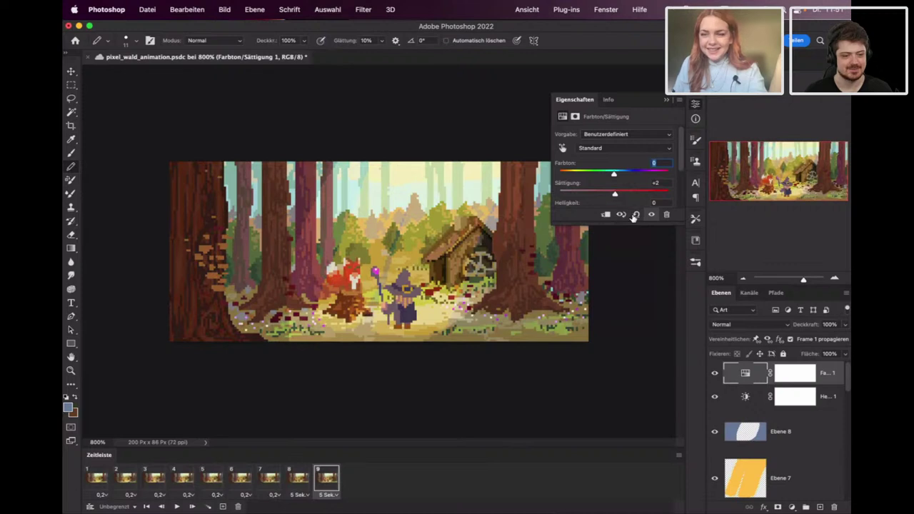
click(716, 379)
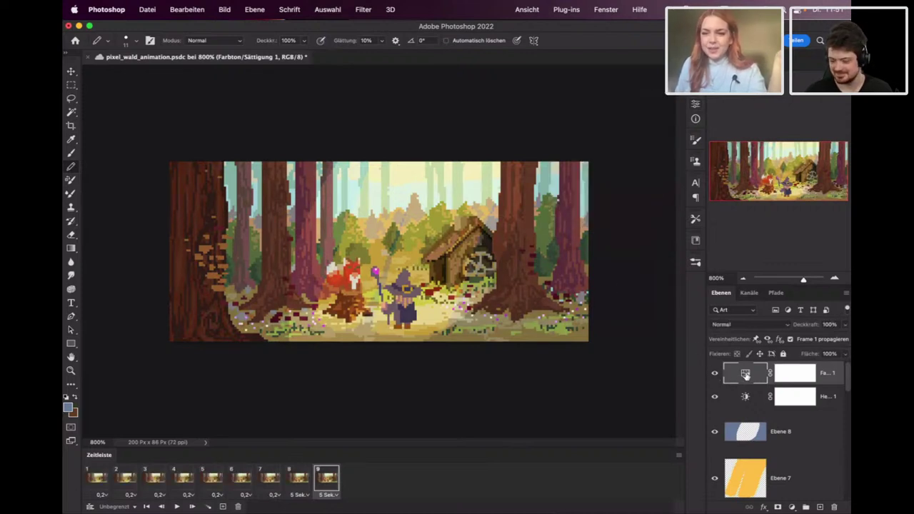
Reopen the Farbton/Sättigung adjustment and shift the overall hue slightly into the negative, towards warmer reddish tones.
double_click(745, 372)
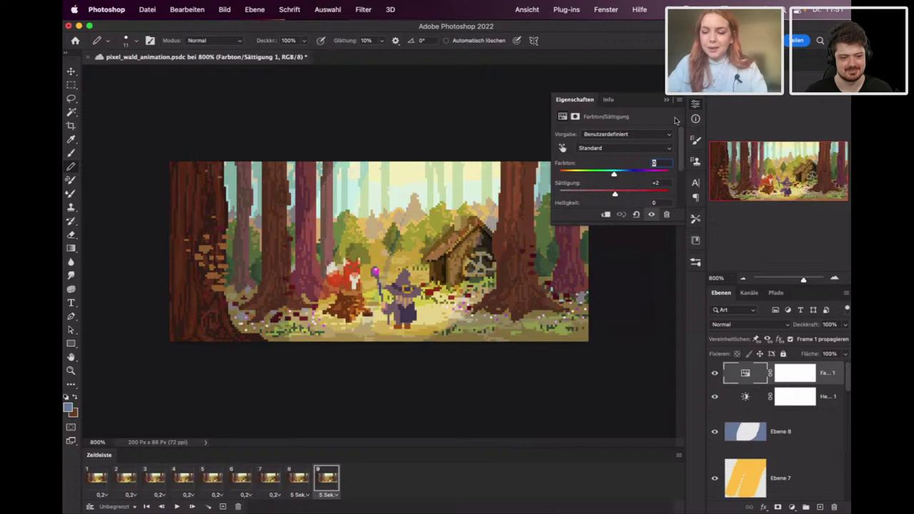
key(super+plus)
mouse_move(614, 175)
mouse_down()
mouse_move(597, 176)
mouse_move(628, 176)
mouse_move(585, 180)
mouse_move(664, 180)
mouse_move(611, 175)
mouse_up()
key(super+minus)
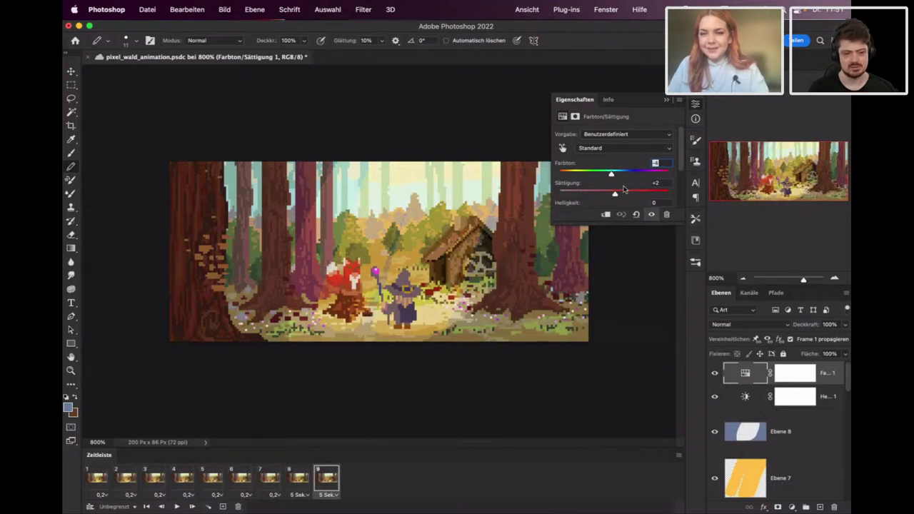
Restrict the Farbton/Sättigung adjustment to the Grüntöne range and shift its hue moderately into the positive.
click(622, 148)
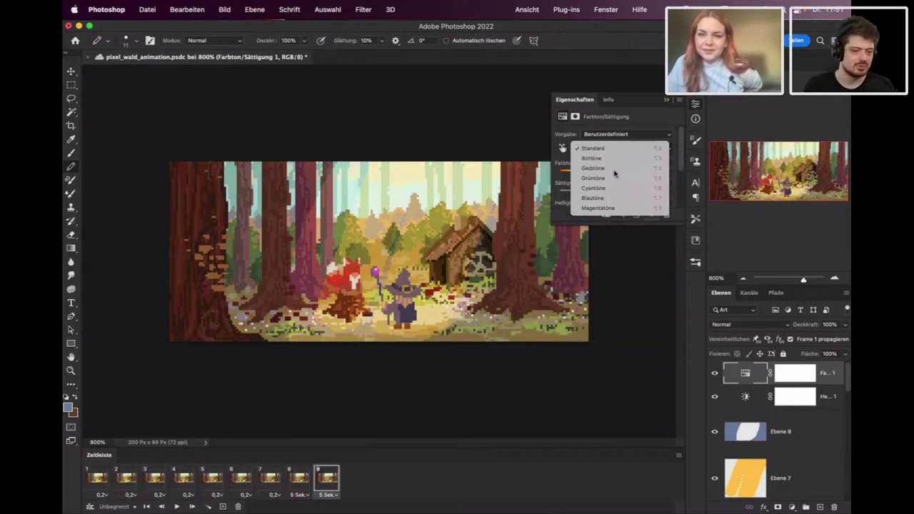
click(613, 168)
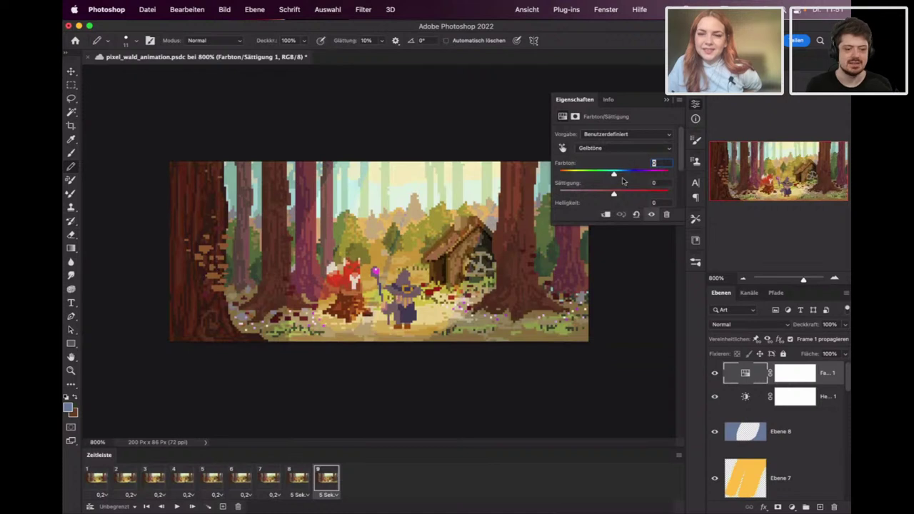
click(628, 149)
click(618, 159)
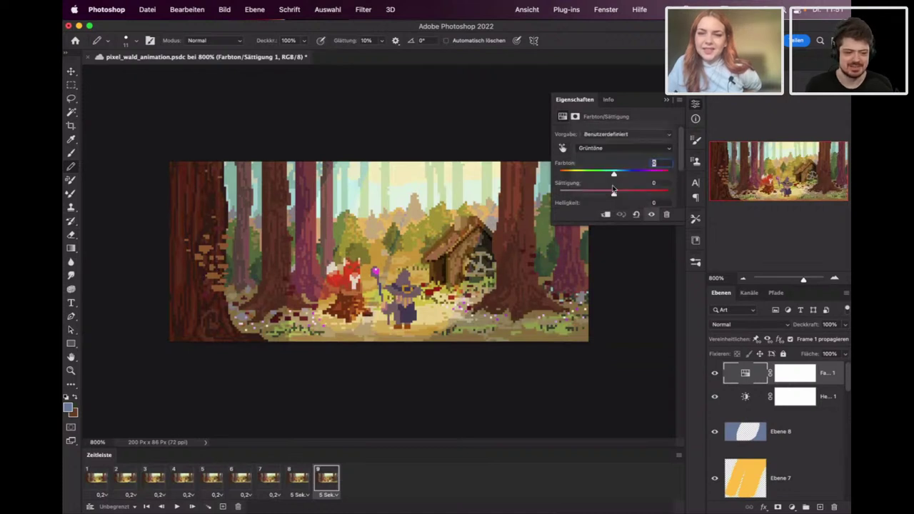
drag(615, 174, 643, 175)
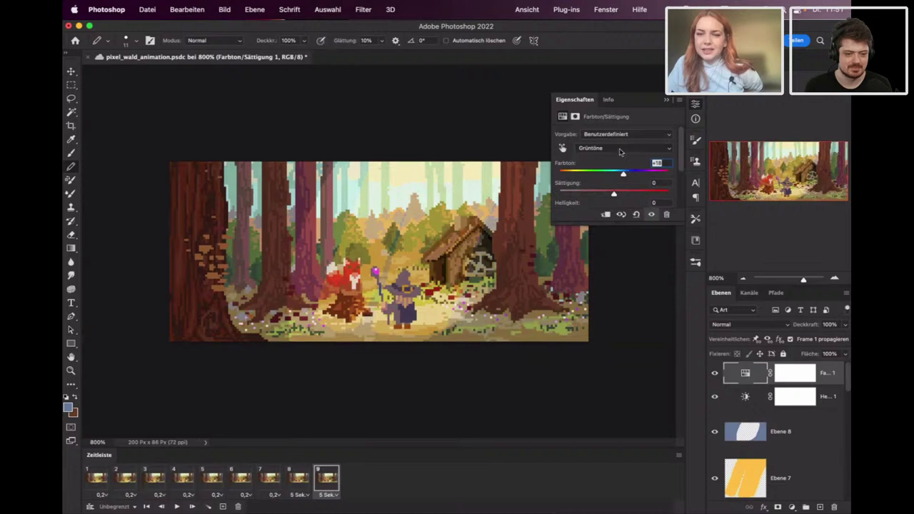
Switch the Farbton/Sättigung adjustment back to the Standard colour range and close its properties.
click(620, 150)
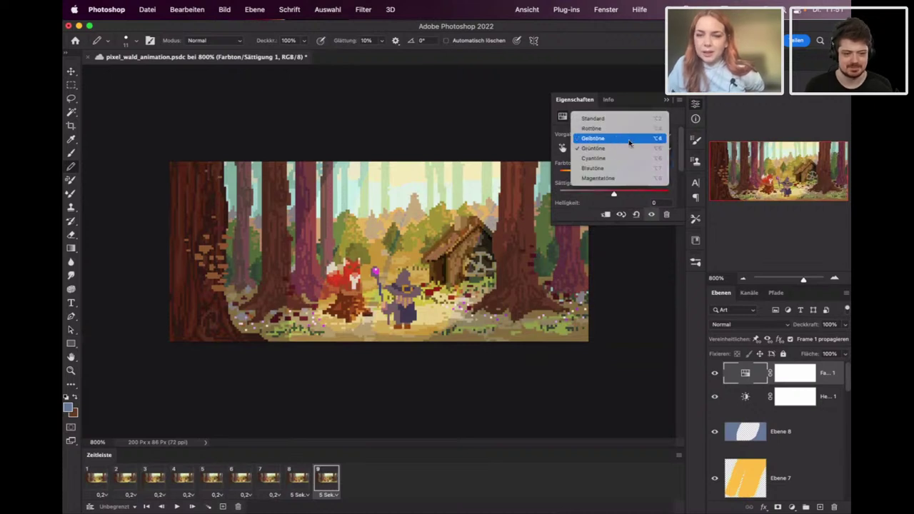
click(603, 119)
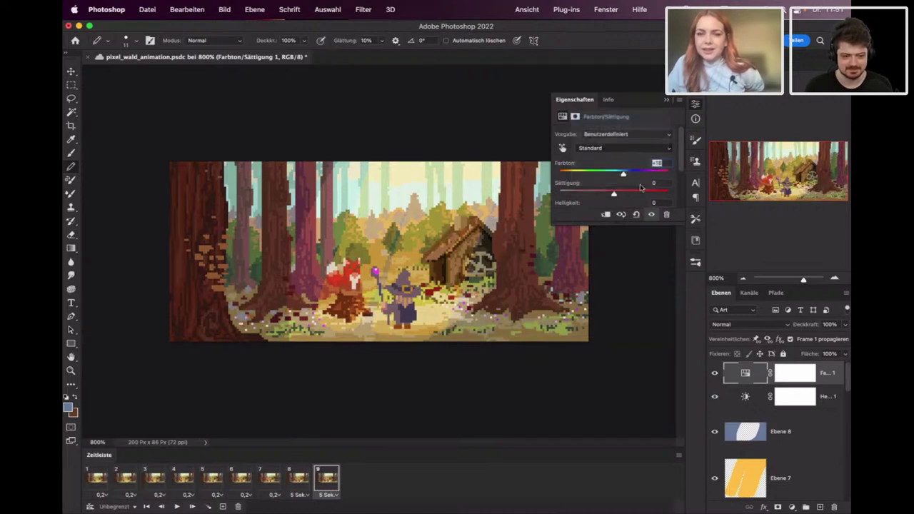
click(718, 381)
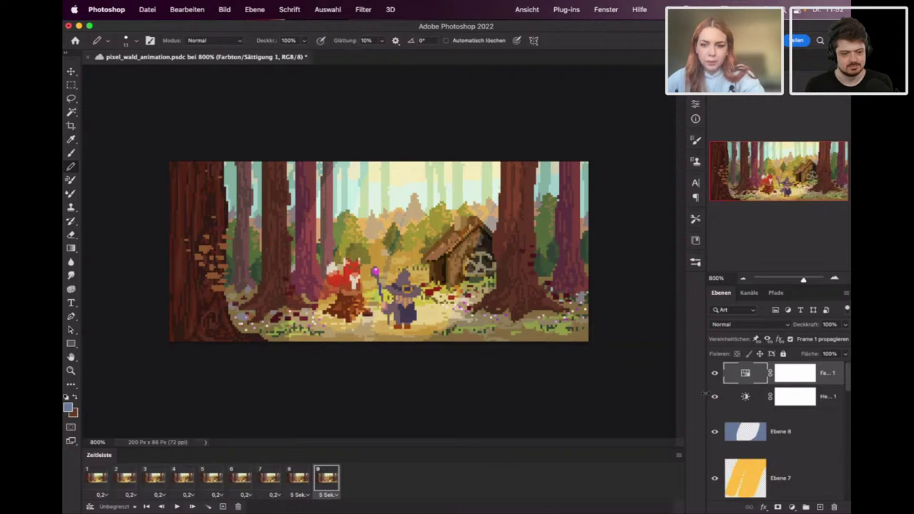
Return to frame 1, hide both adjustment layers plus Ebene 8 and Ebene 7, and select the fox layer Ebene 6.
key(space)
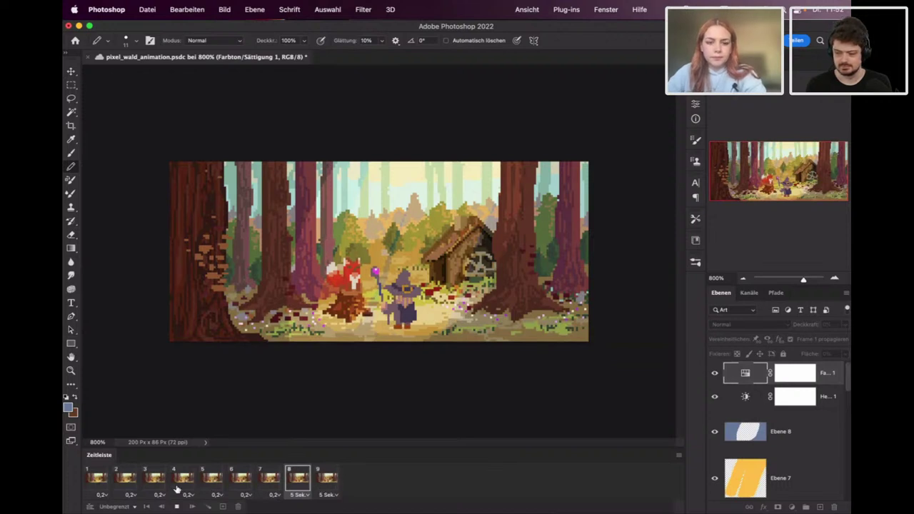
click(96, 476)
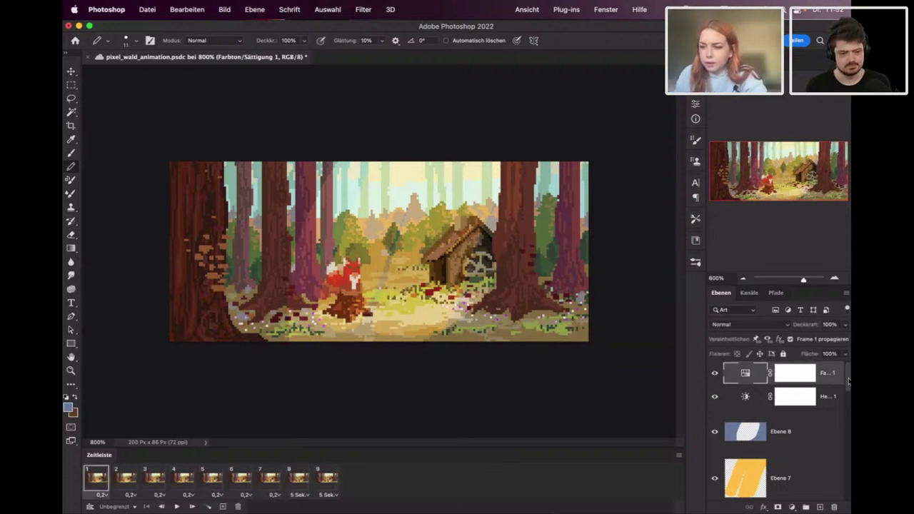
scroll(848, 381, down, 5)
scroll(848, 376, up, 5)
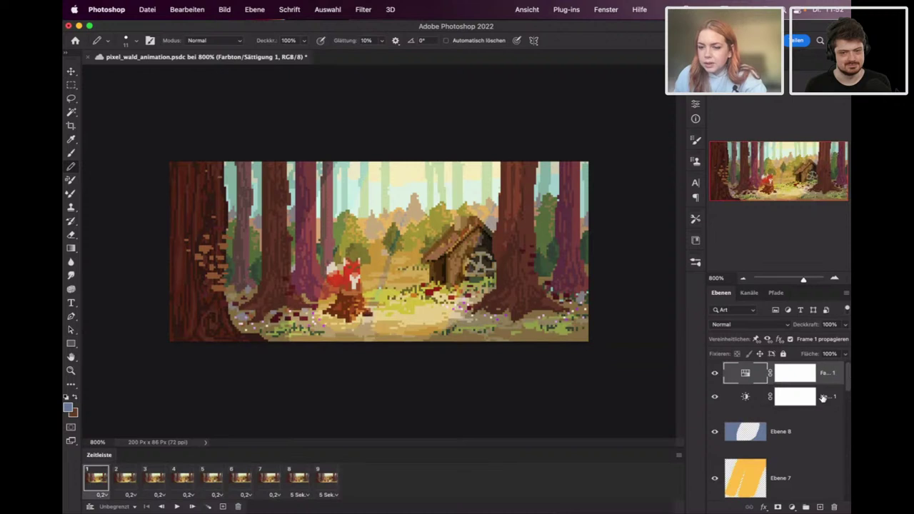
drag(714, 372, 714, 476)
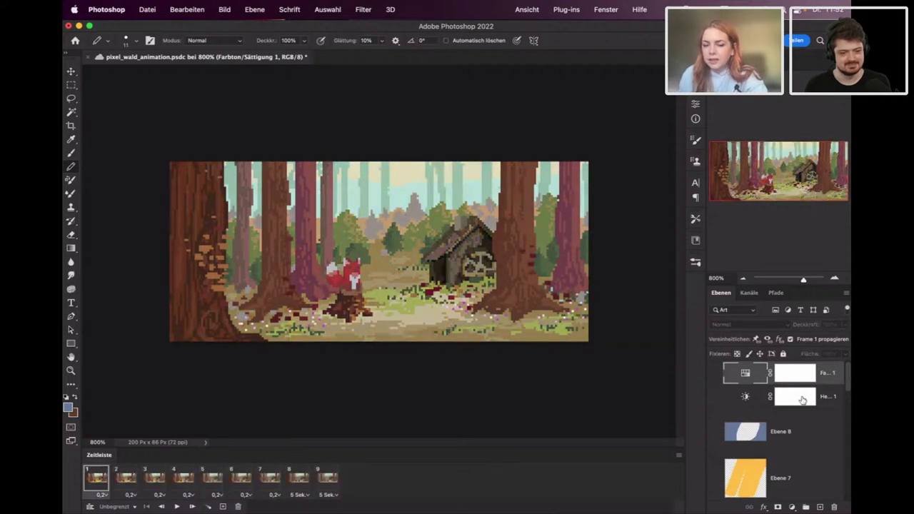
drag(847, 383, 835, 480)
click(801, 435)
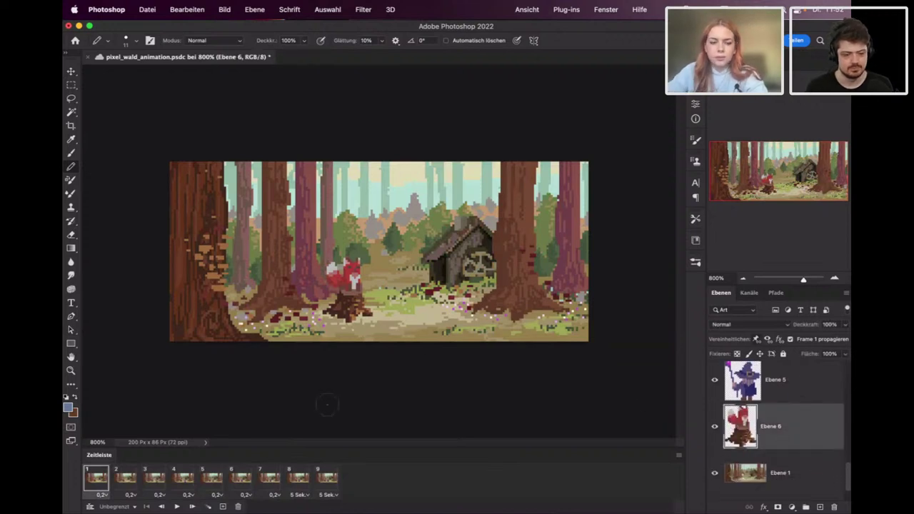
In frame 2, lasso the fox's tail on Ebene 6.
click(129, 477)
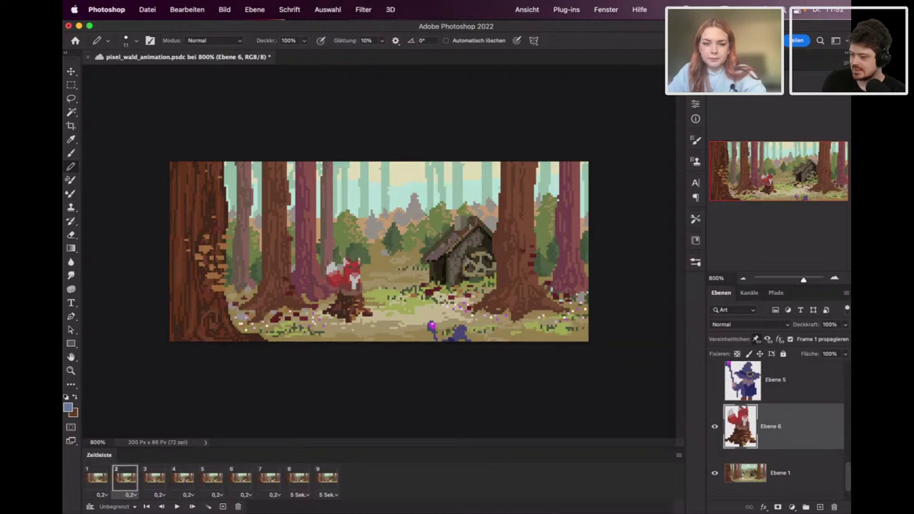
key(l)
drag(321, 254, 334, 287)
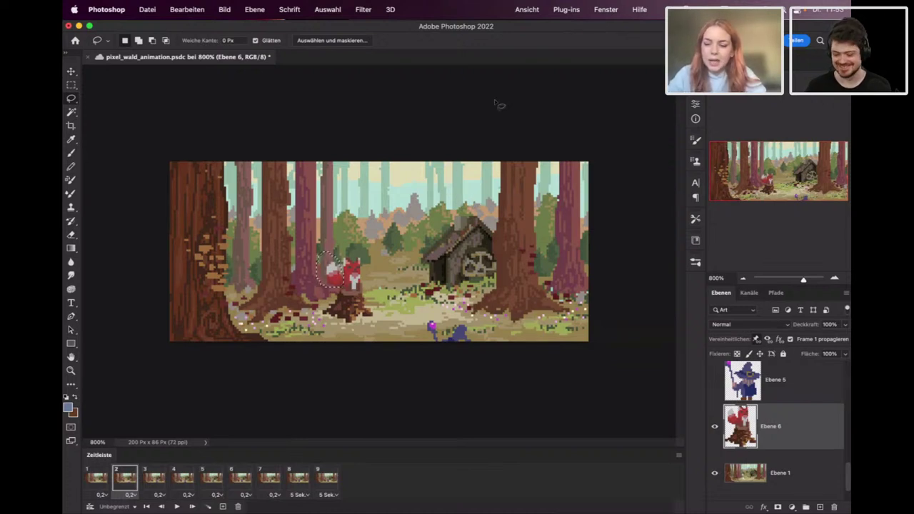
key(super+minus)
key(super+minus)
key(super+minus)
key(super+minus)
key(super+minus)
key(super+minus)
key(super+minus)
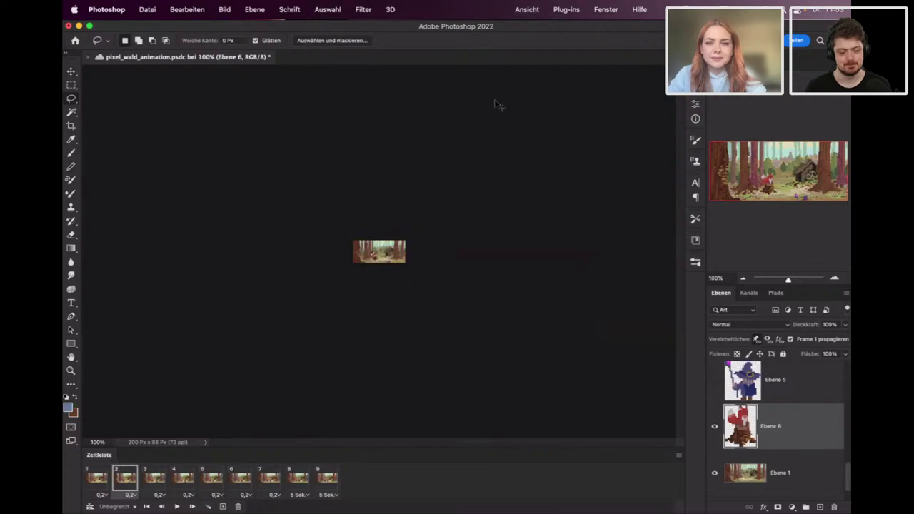
key(super+plus)
key(super+plus)
key(super+plus)
key(super+plus)
key(super+plus)
key(super+plus)
key(super+plus)
key(super+plus)
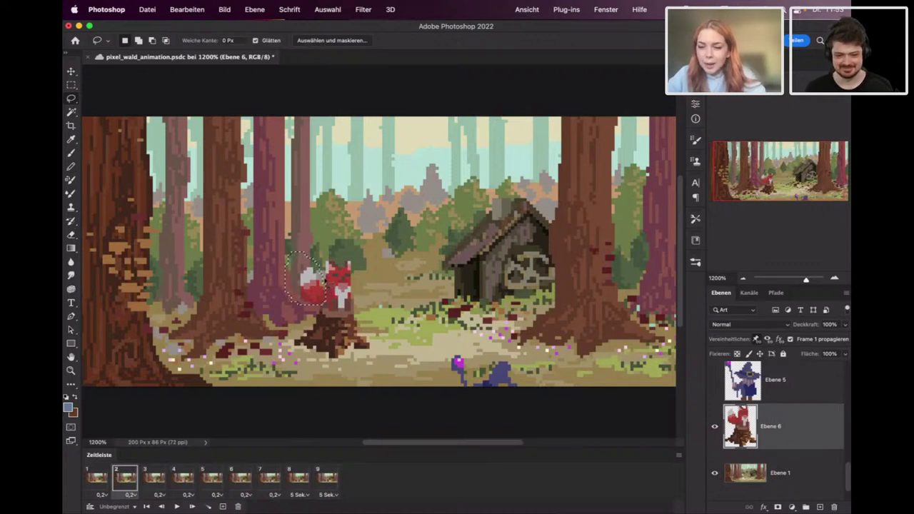
Try rotating the selected tail by about -21.8° with Pixelwiederholung interpolation, compare frames 1 and 2, and undo the rotation.
key(super+t)
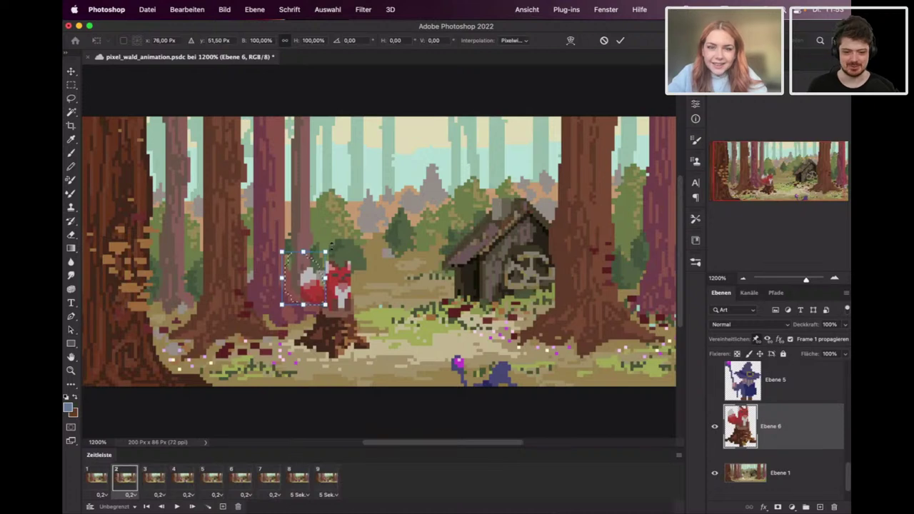
mouse_move(328, 245)
mouse_down()
mouse_move(330, 232)
mouse_move(319, 237)
mouse_up()
drag(319, 287, 314, 298)
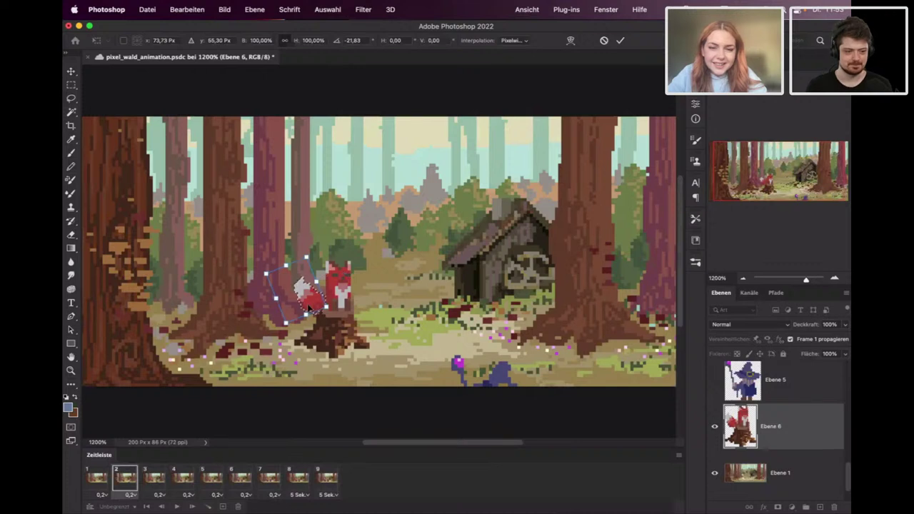
key(Return)
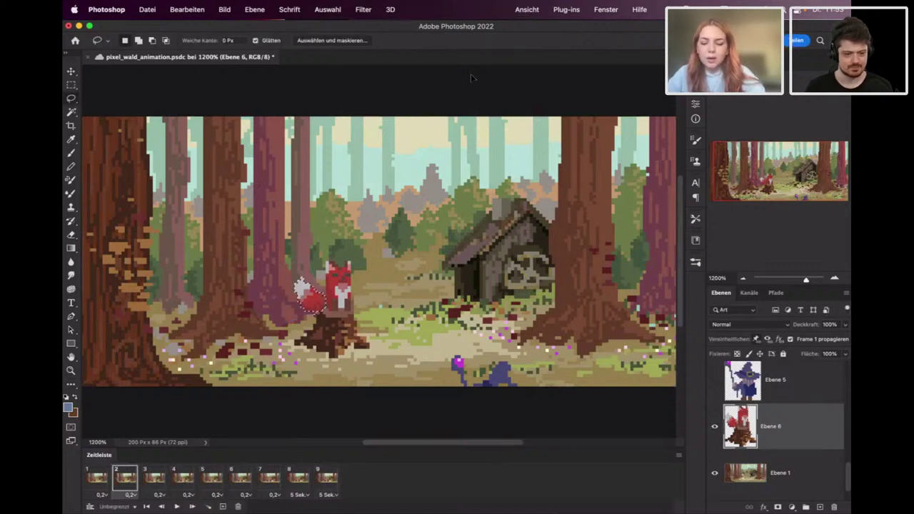
key(super+t)
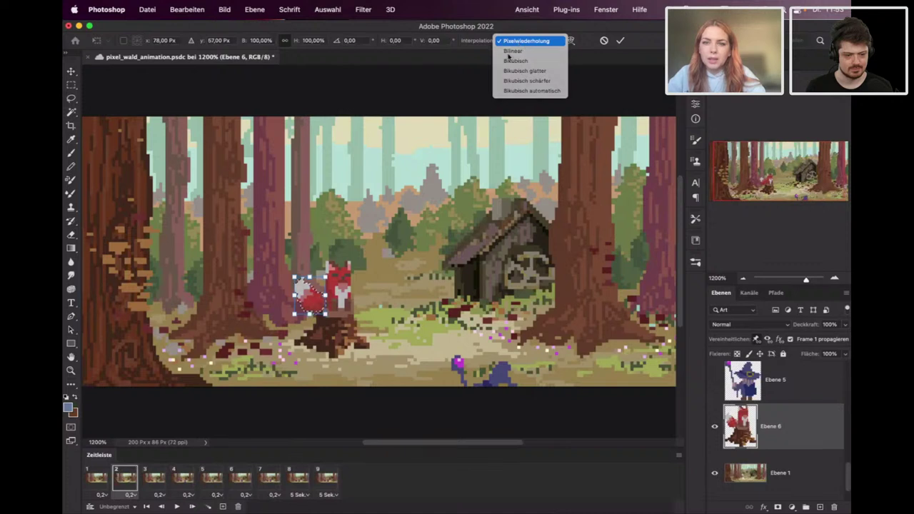
click(520, 43)
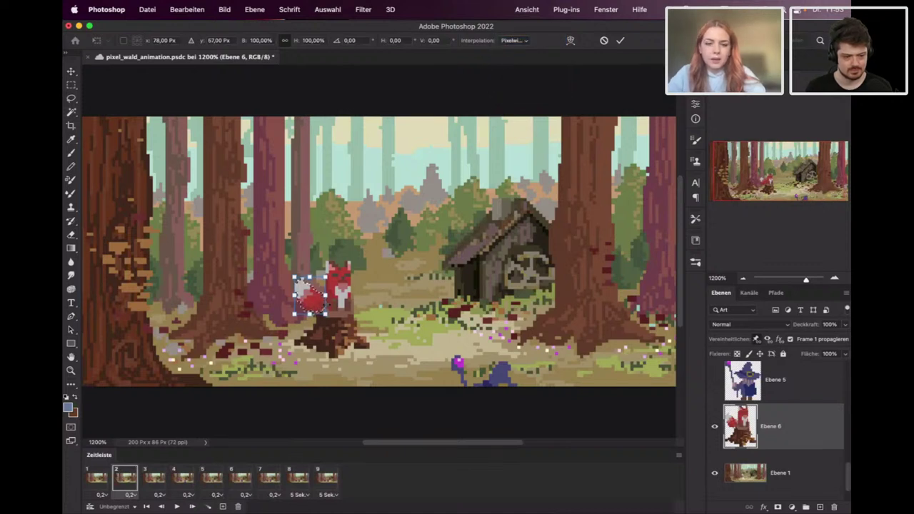
key(Return)
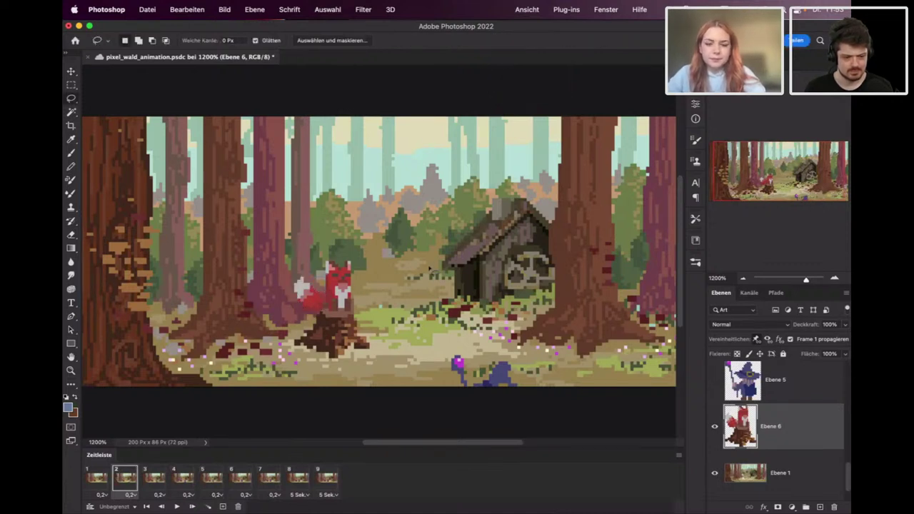
click(107, 480)
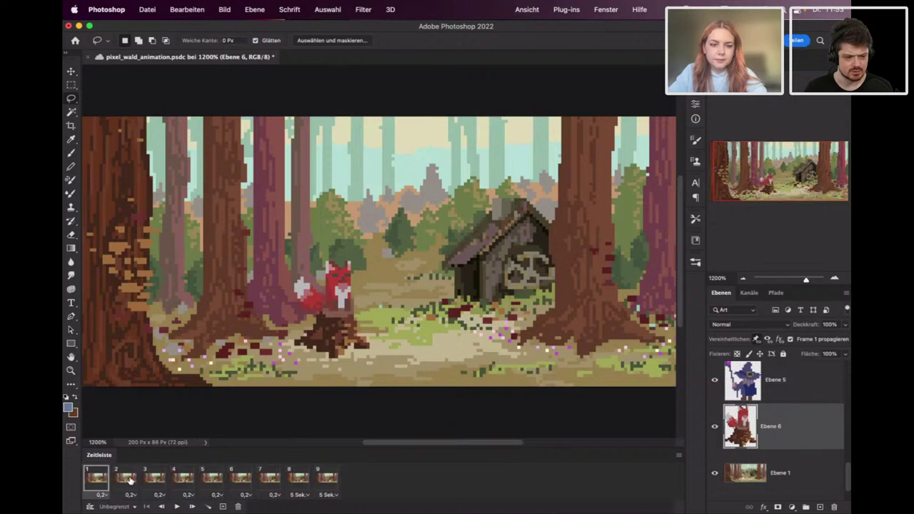
click(127, 479)
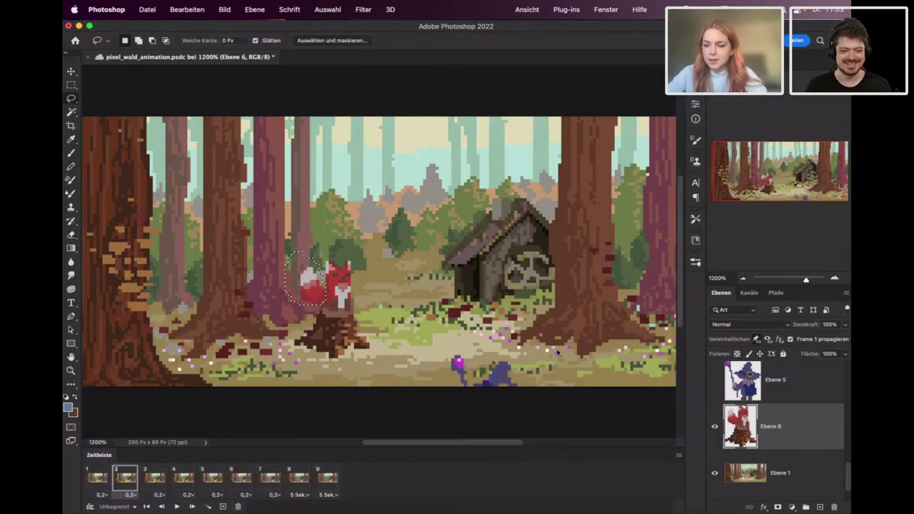
Clear the selection, duplicate the fox layer Ebene 6, and hide the original in frame 2.
click(579, 134)
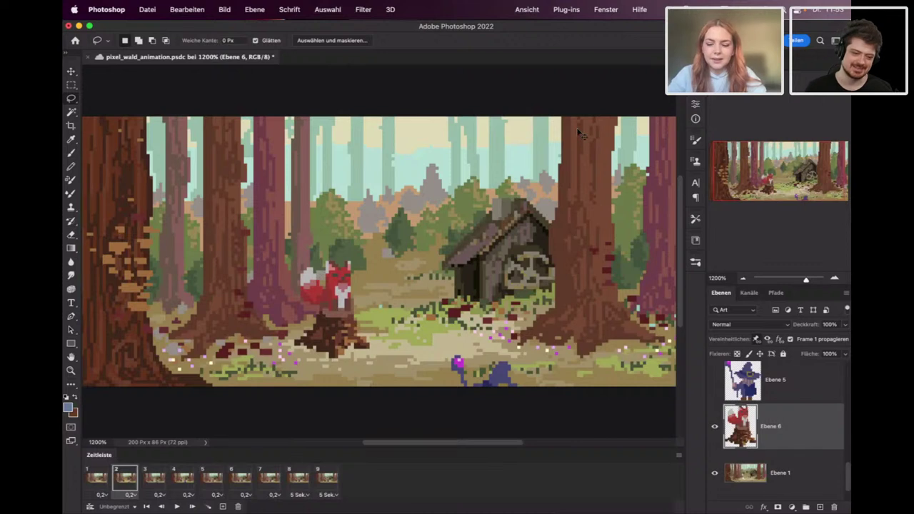
key(super+j)
click(132, 483)
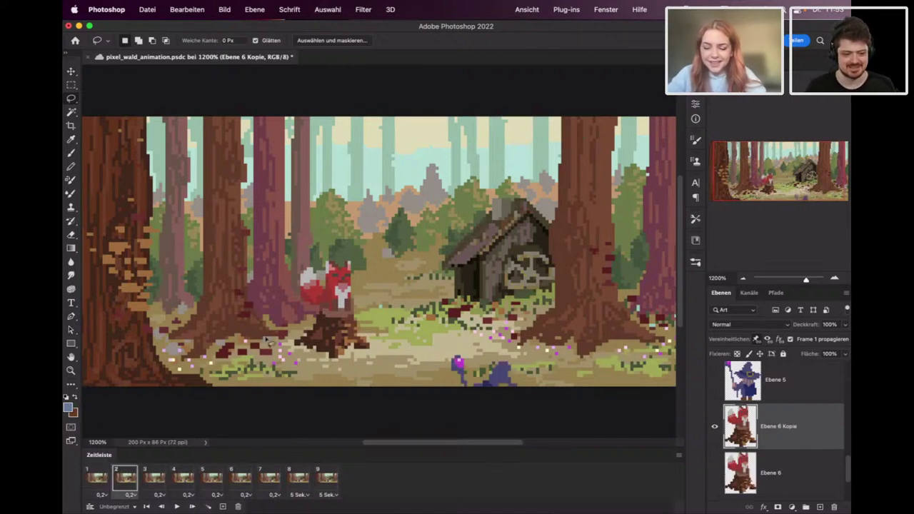
On Ebene 6 Kopie, lasso the fox's tail and rotate it by about -34.9° around its base, and deselect it.
drag(293, 276, 309, 322)
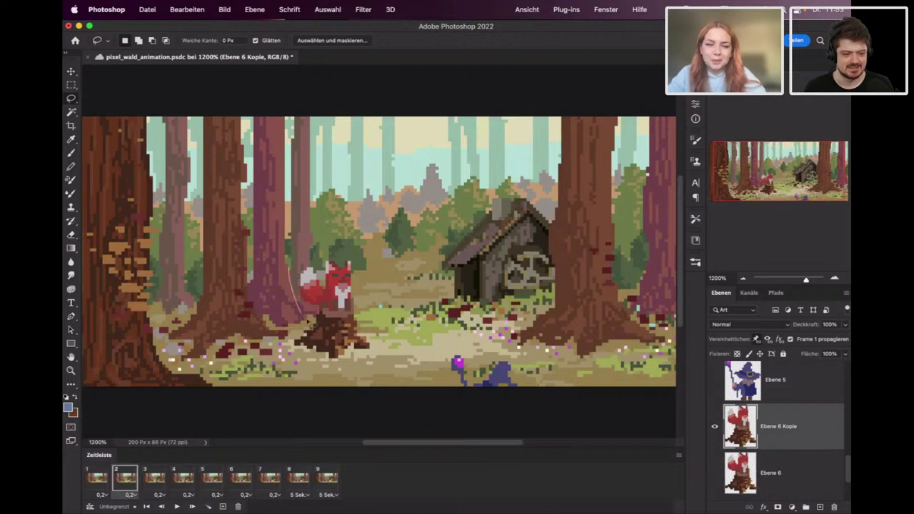
drag(323, 284, 323, 282)
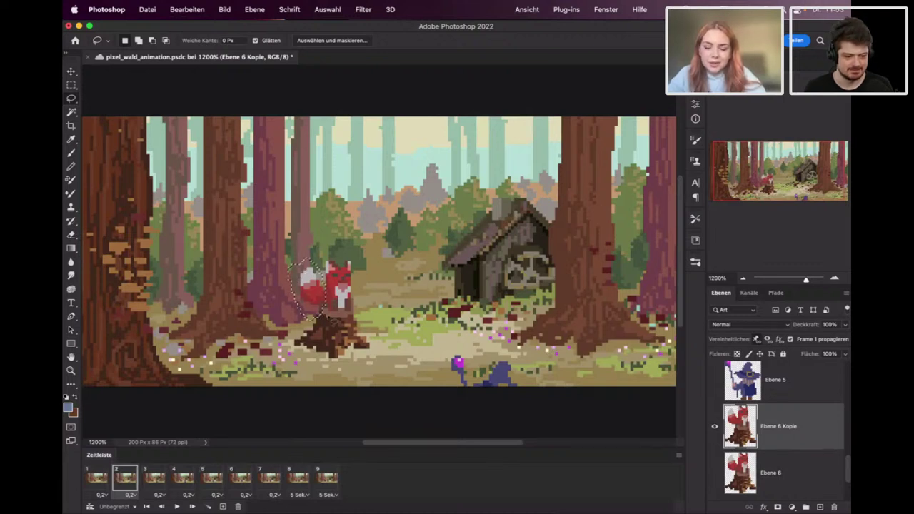
key(super+t)
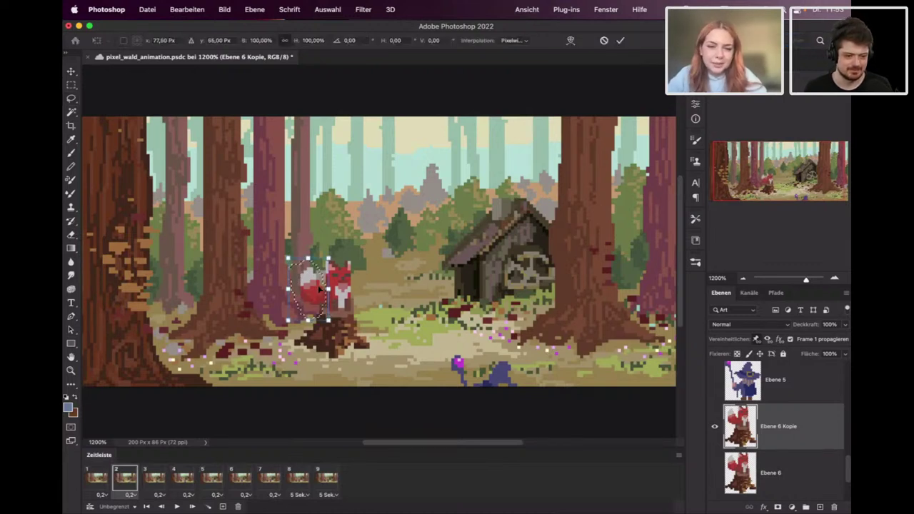
drag(314, 287, 332, 299)
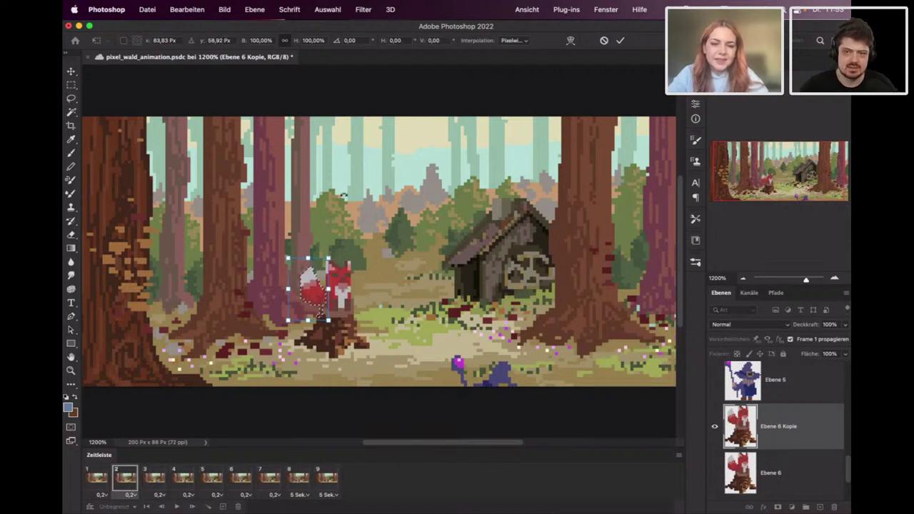
drag(342, 248, 320, 254)
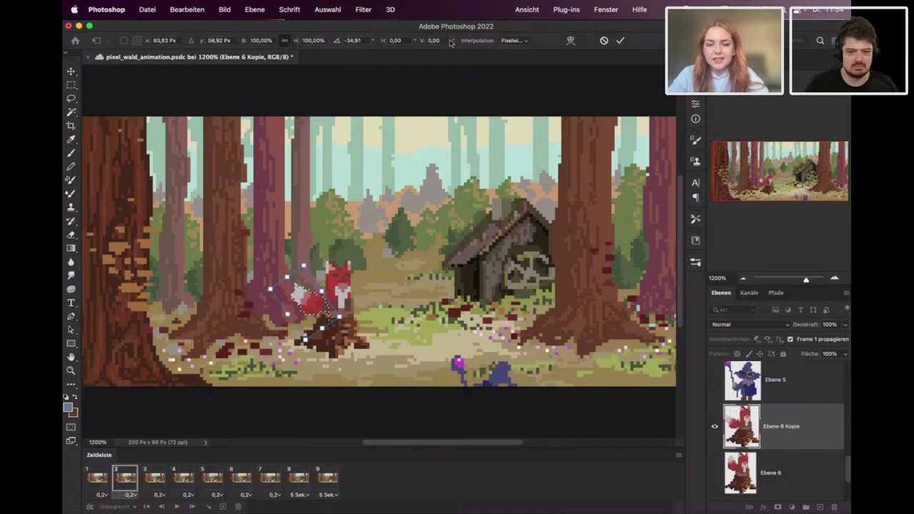
key(Return)
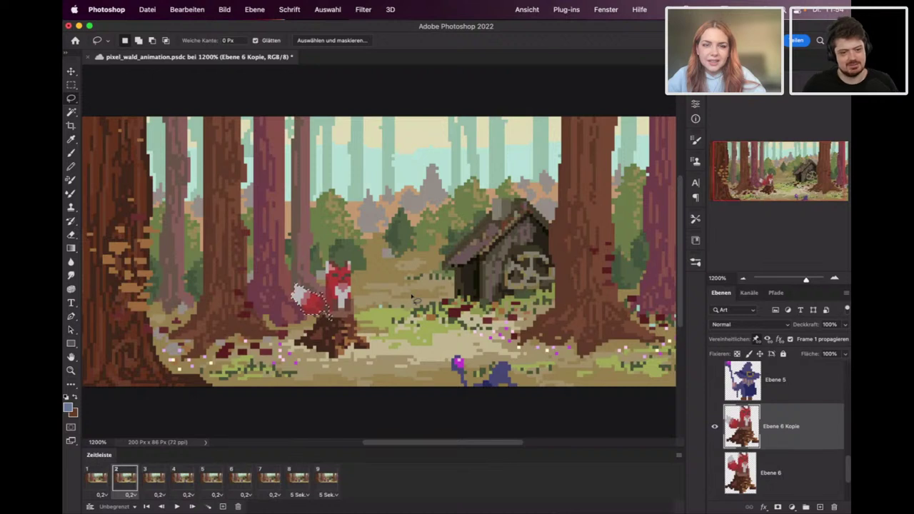
key(super+d)
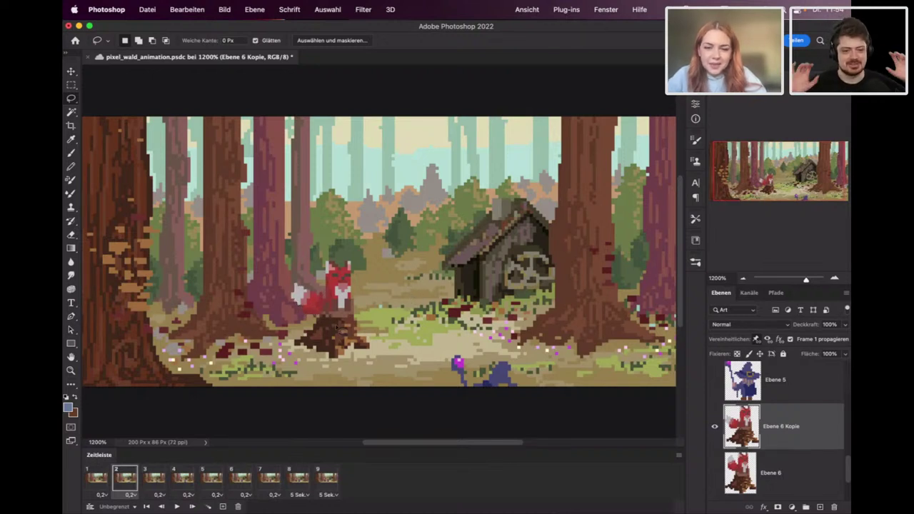
Set the Eraser to 1 px for cleaning up the fox copy, and undo the last eraser stroke.
key(w)
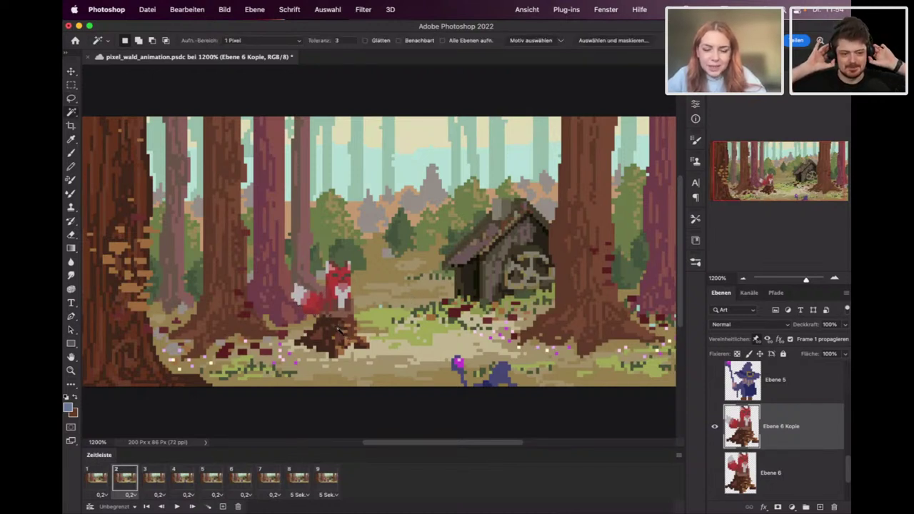
key(b)
right_click(359, 197)
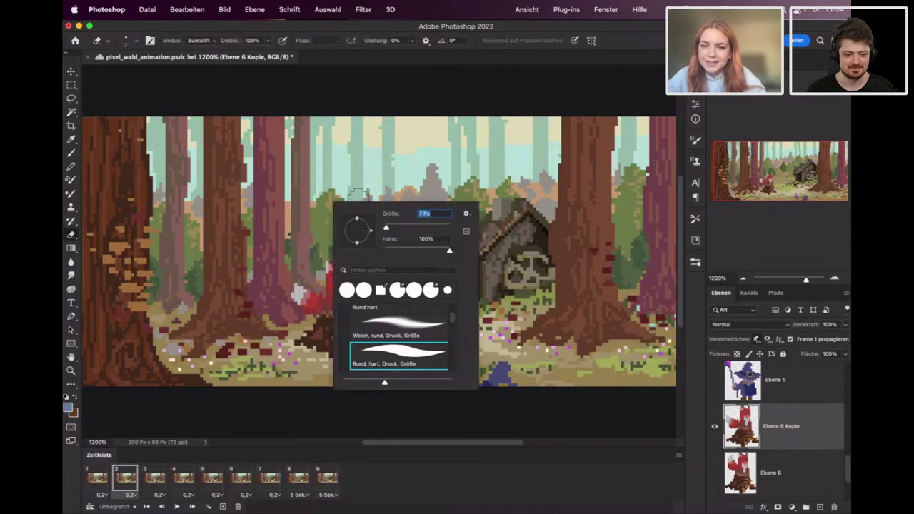
click(215, 27)
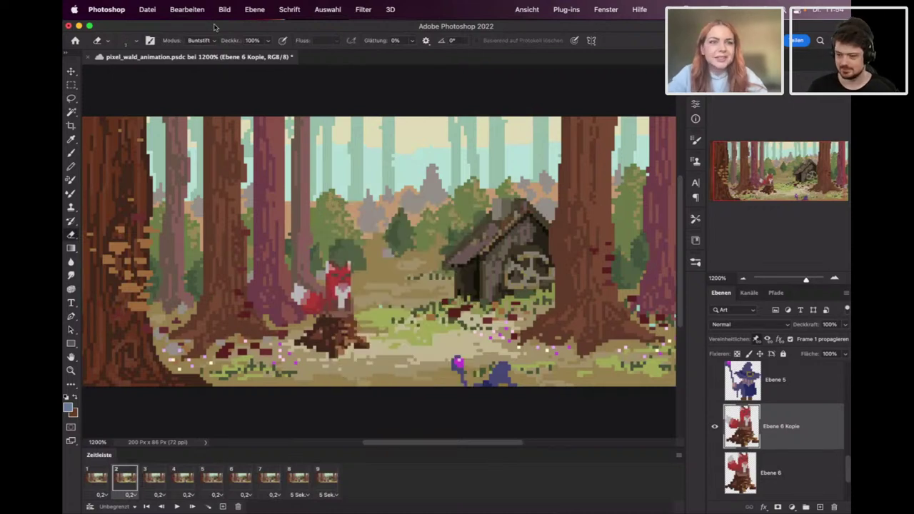
click(188, 10)
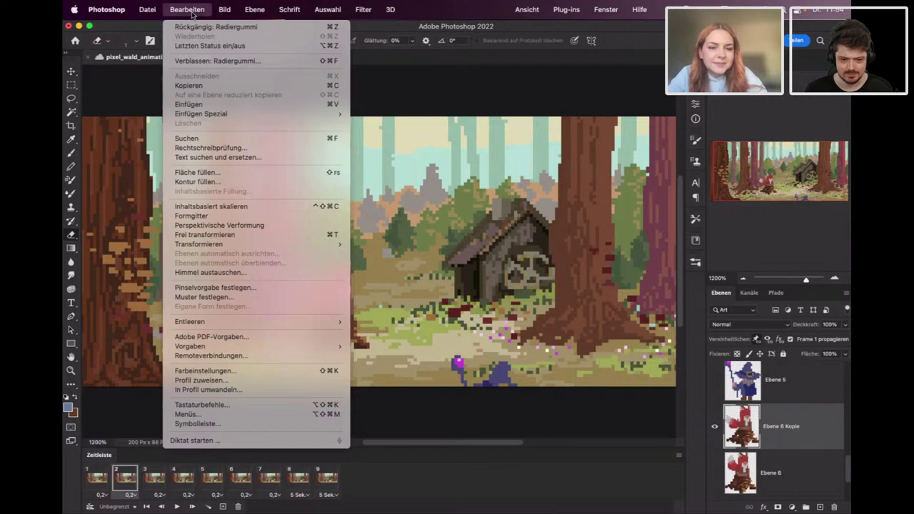
key(Escape)
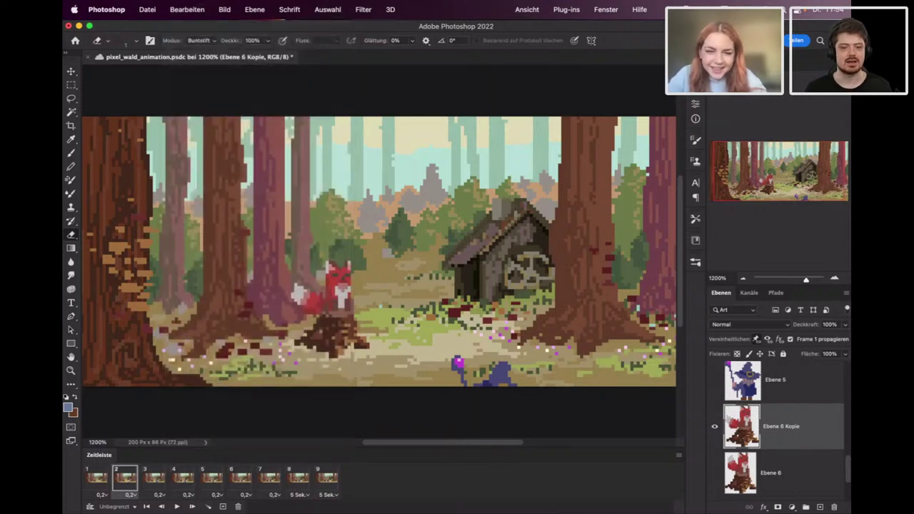
key(super+z)
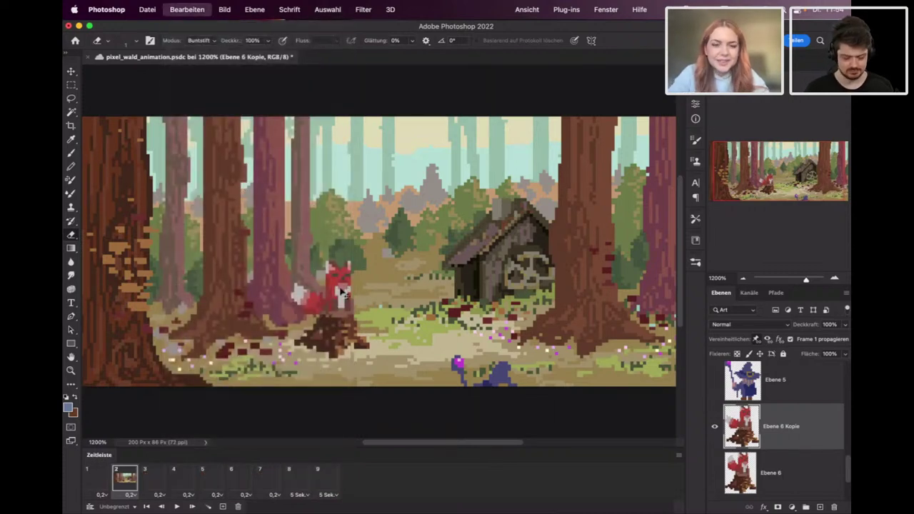
Set the Pencil to 1 px and retouch the fox's lower chest on Ebene 6 Kopie with a sampled colour.
key(b)
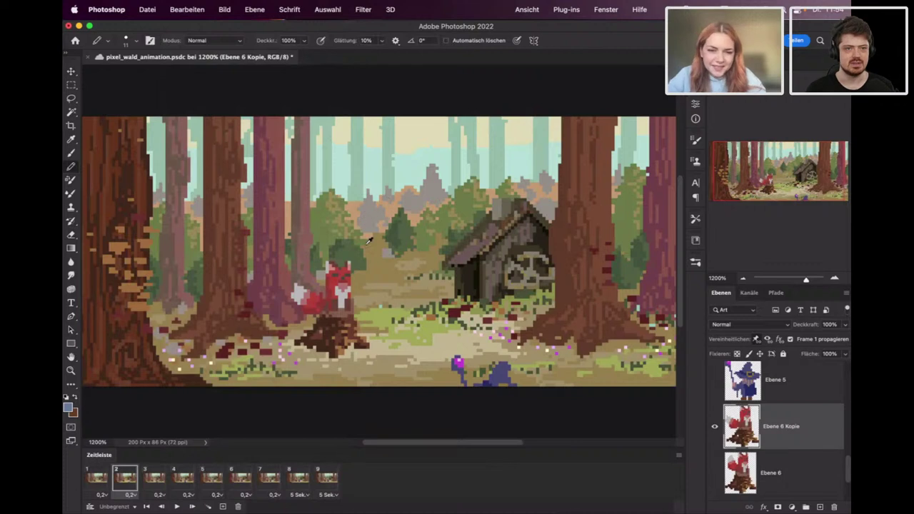
right_click(341, 303)
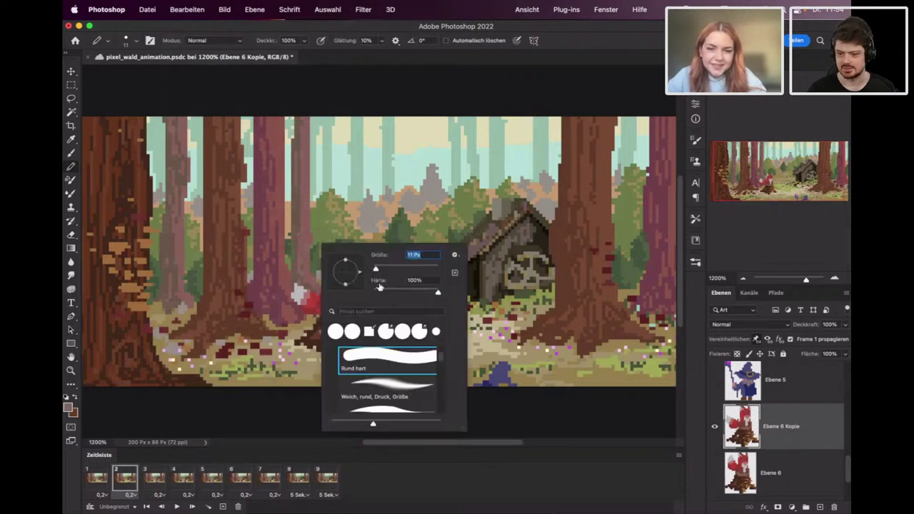
text(1)
key(Return)
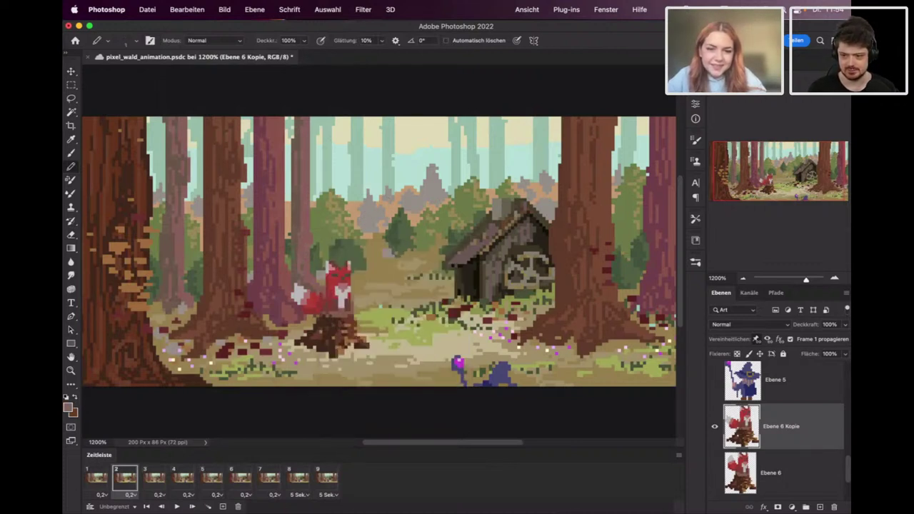
click(339, 309)
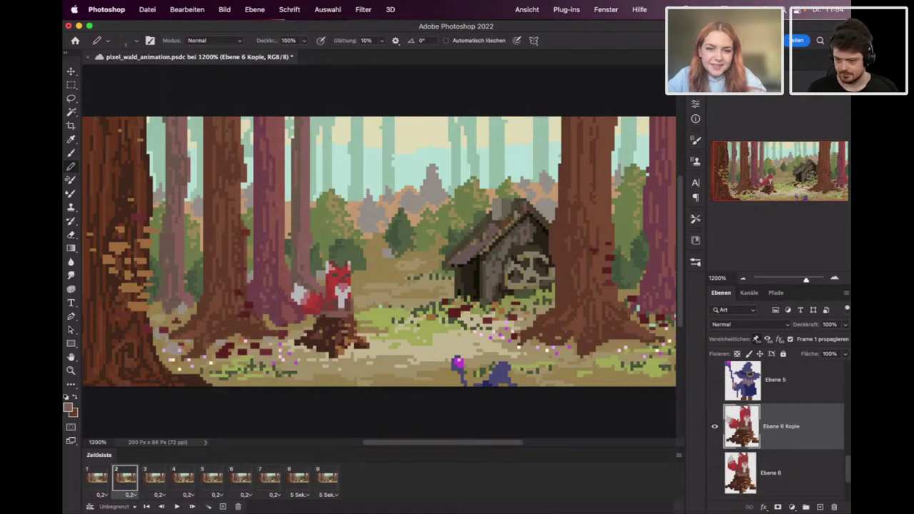
Reshape the fox's tail with sampled light grey and red pixels, erasing the outer edge of its tip.
alt+click(306, 290)
key(e)
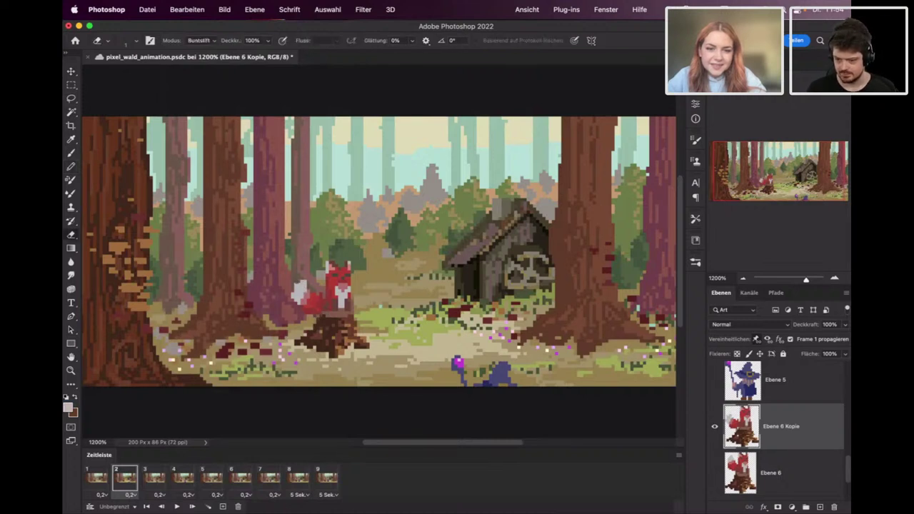
drag(293, 286, 297, 300)
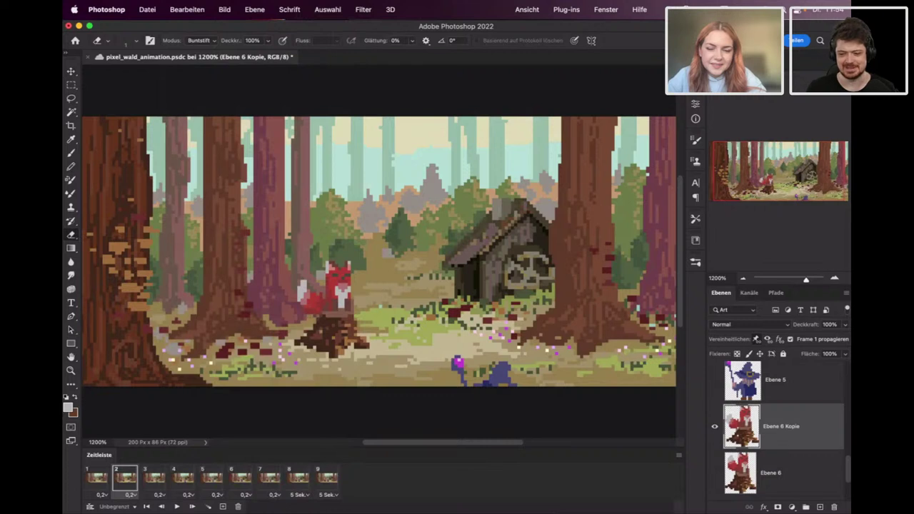
key(b)
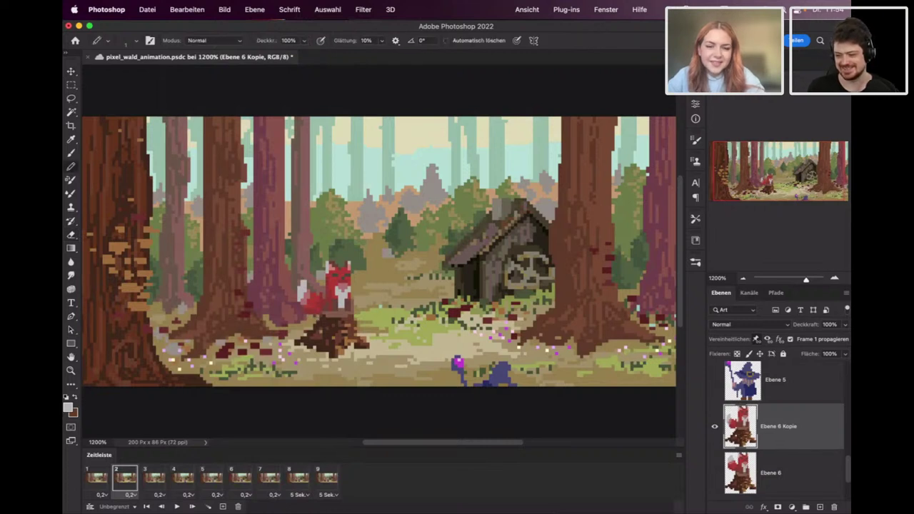
alt+click(312, 293)
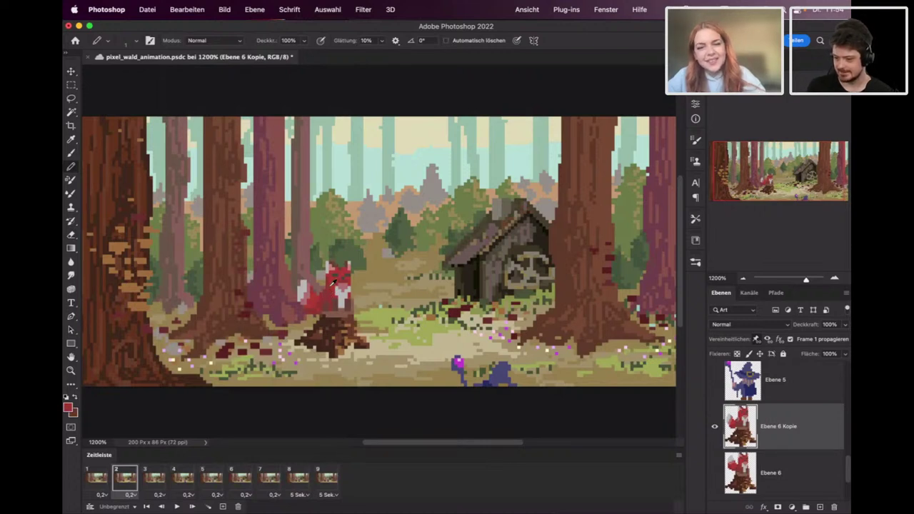
Compare the fox's tail in frames 1 and 2, and hide Ebene 6 Kopie in frame 1.
click(97, 477)
click(125, 476)
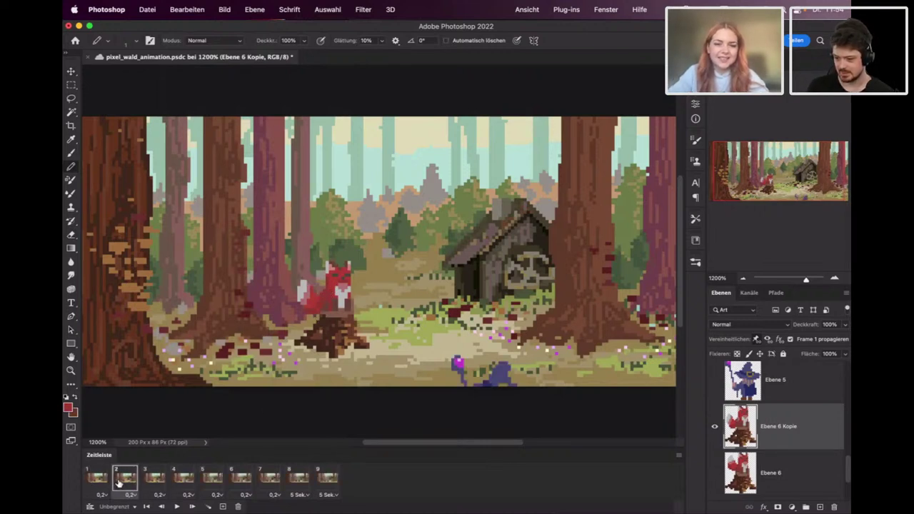
click(97, 477)
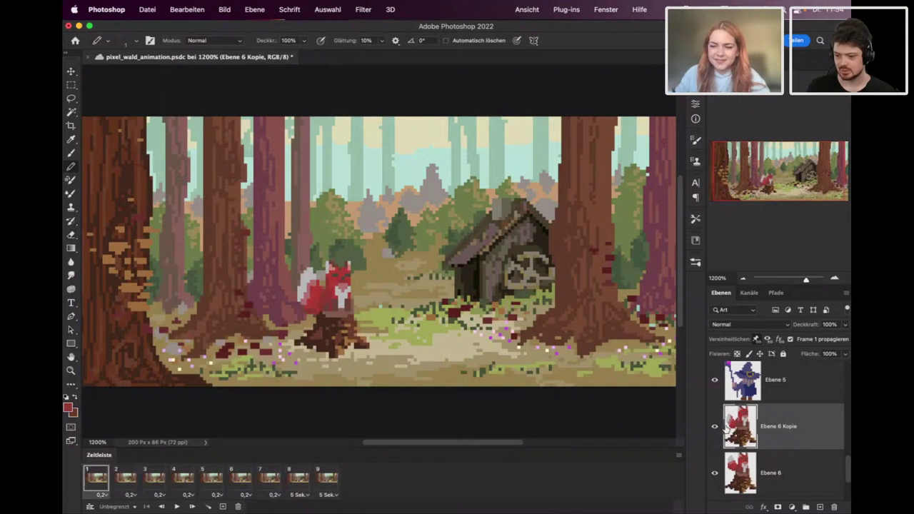
click(125, 477)
click(714, 426)
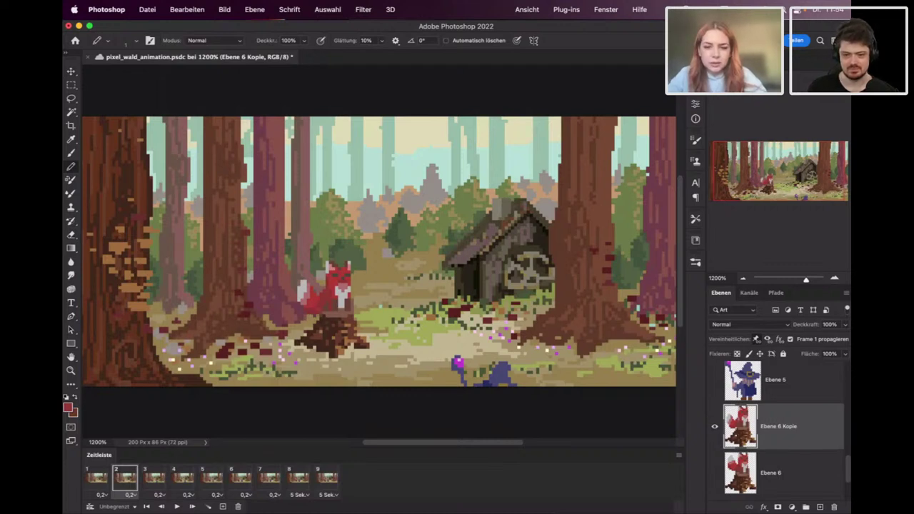
In frame 2, select the tail on Ebene 6 Kopie, nudge it towards the fox's body, and touch it up with sampled light grey.
key(e)
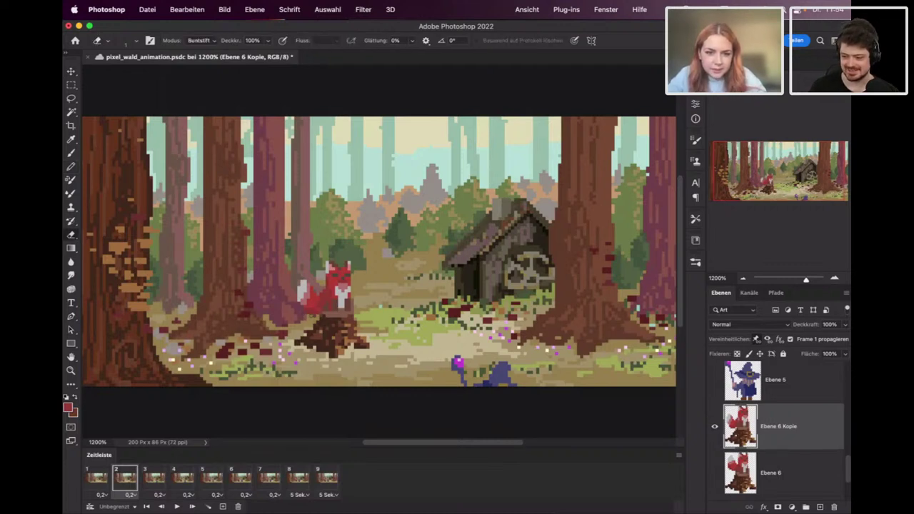
click(98, 480)
click(126, 477)
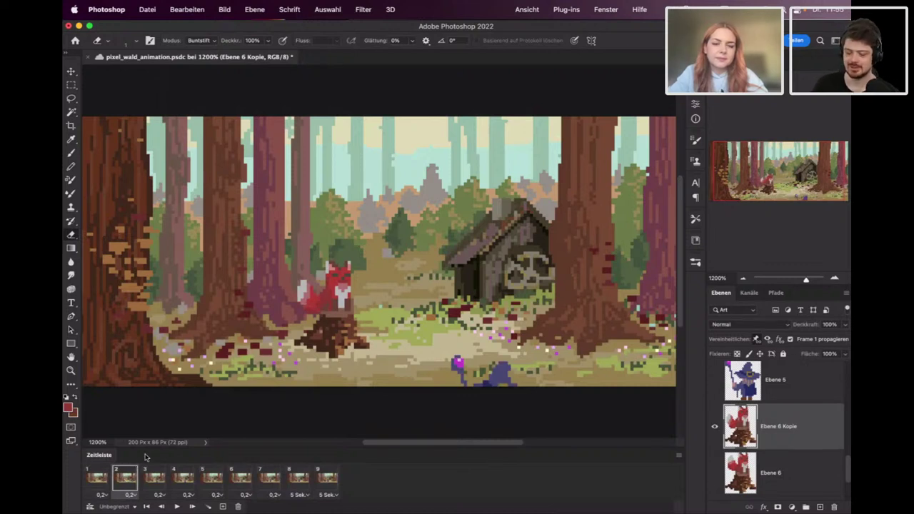
key(m)
drag(284, 267, 312, 322)
key(v)
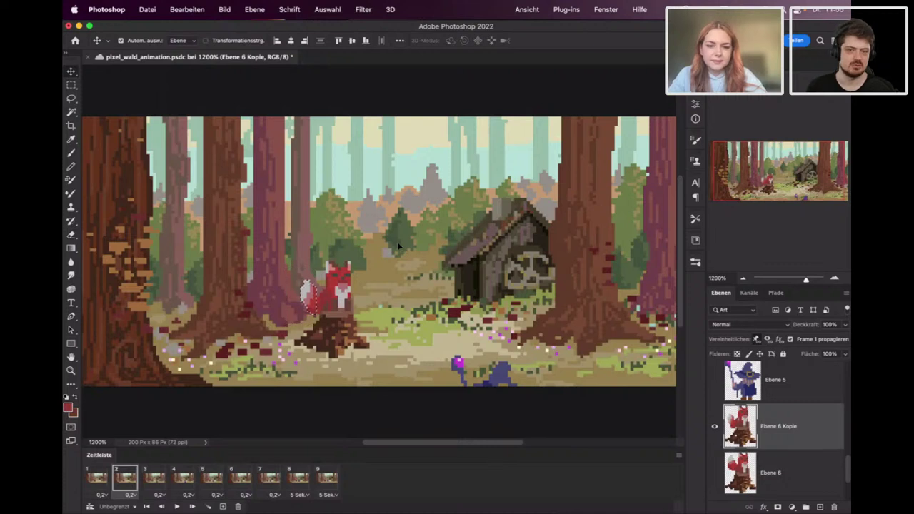
key(super)
key(b)
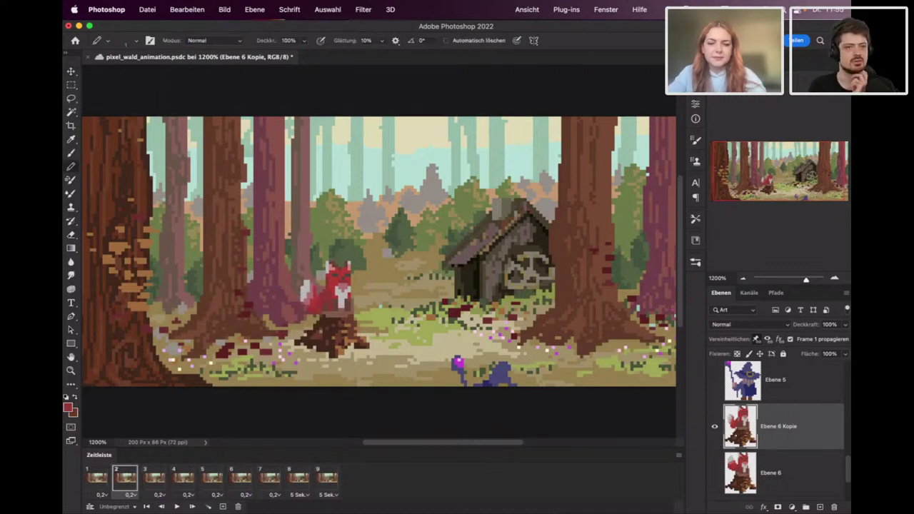
alt+click(311, 280)
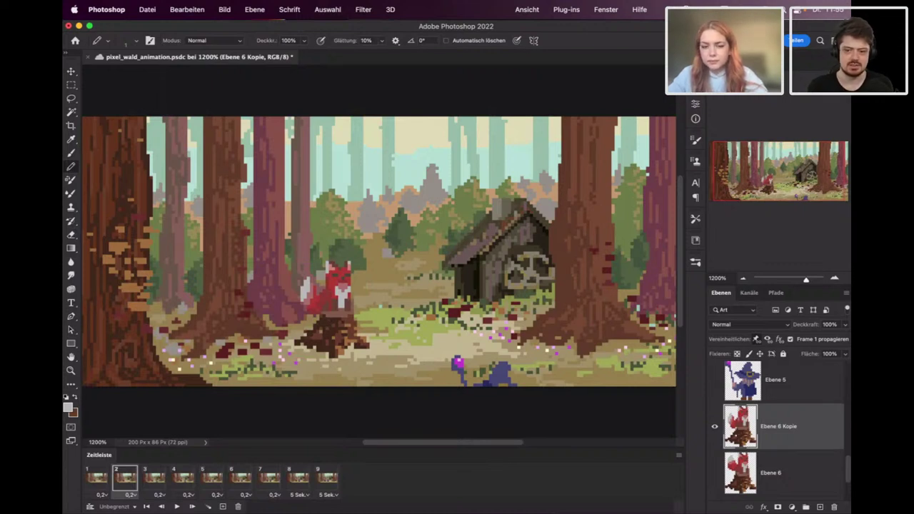
In frame 3, duplicate Ebene 6 Kopie, show the duplicate, and hide the original fox layer Ebene 6.
click(154, 484)
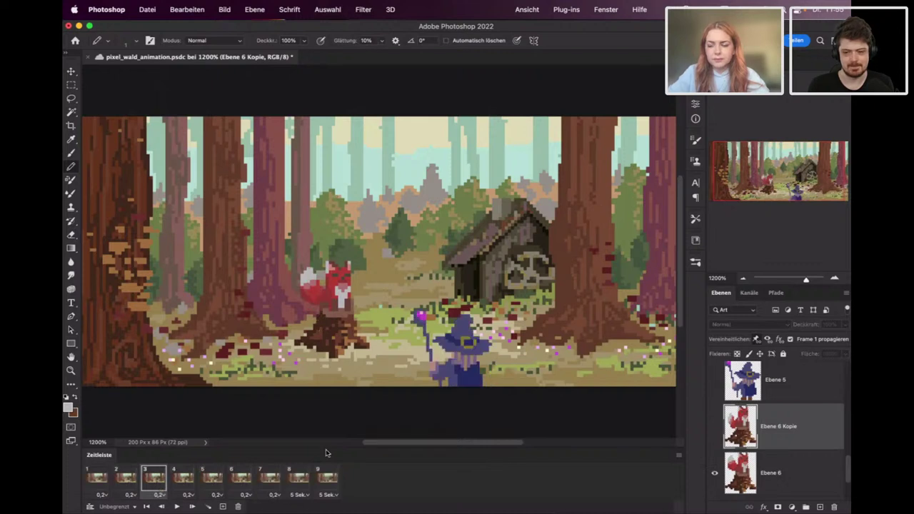
key(super+j)
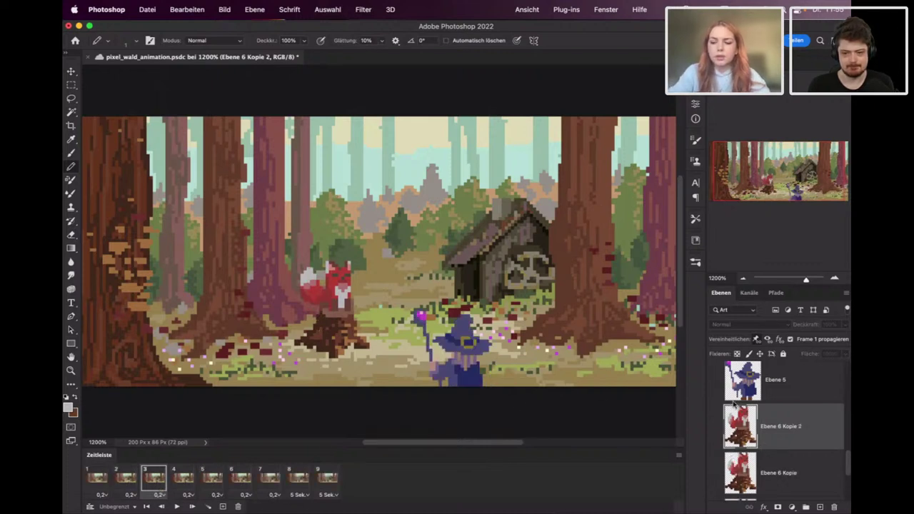
scroll(843, 464, down, 3)
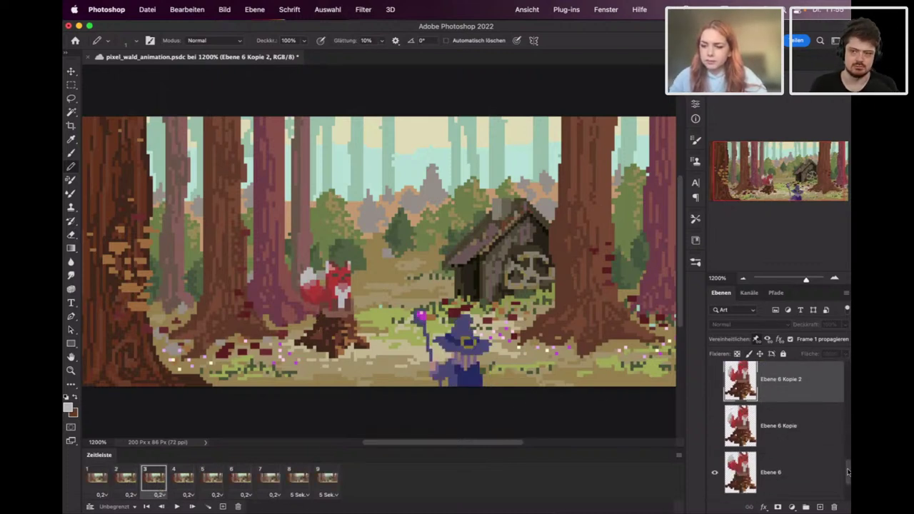
click(714, 370)
click(714, 448)
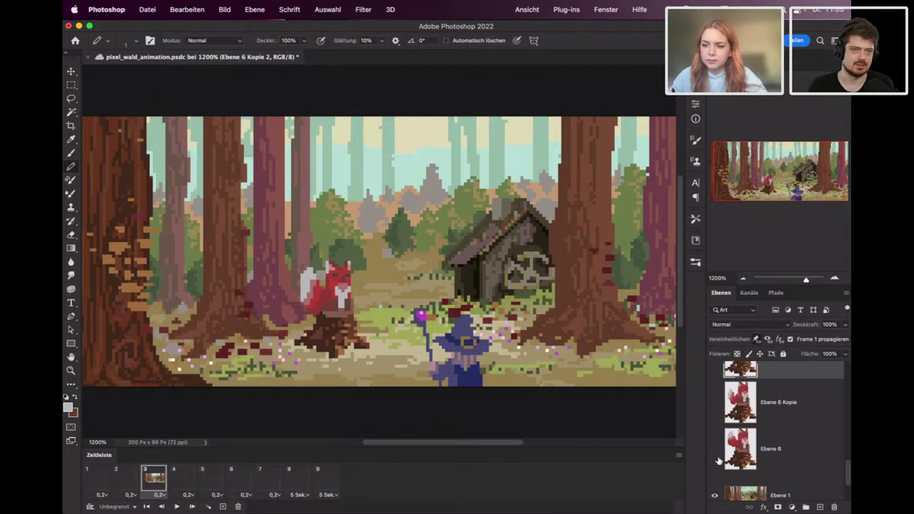
Compare the fox's tail across frames 1, 2 and 3.
click(100, 479)
click(121, 482)
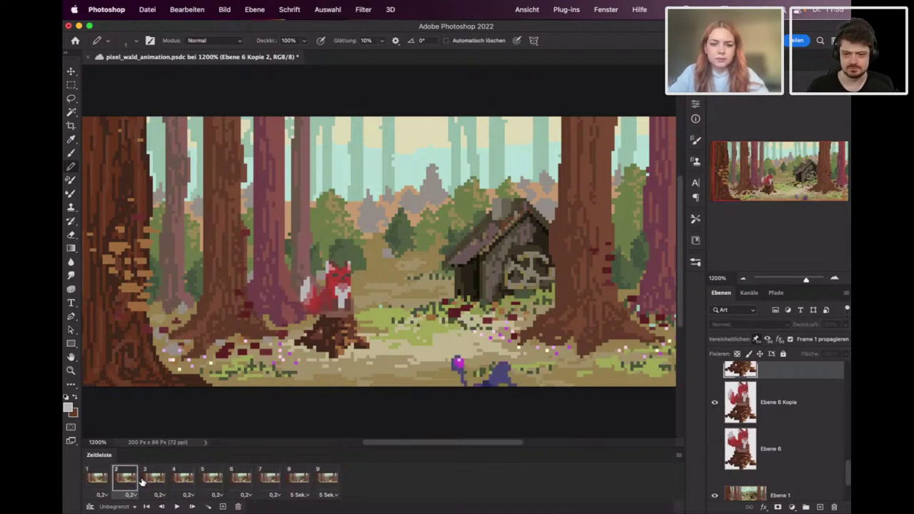
click(154, 487)
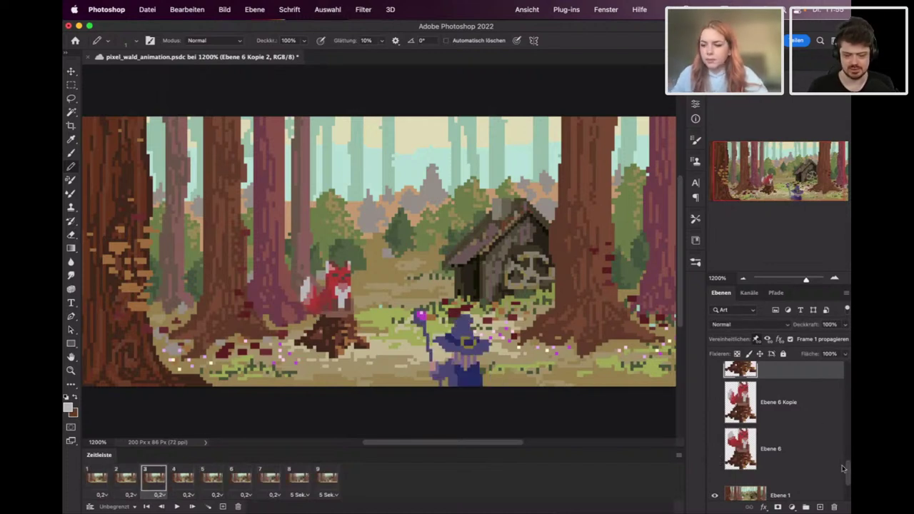
Erase the light tip and outer edge of the fox's tail on Ebene 6 Kopie 2, and save the file.
drag(847, 467, 847, 457)
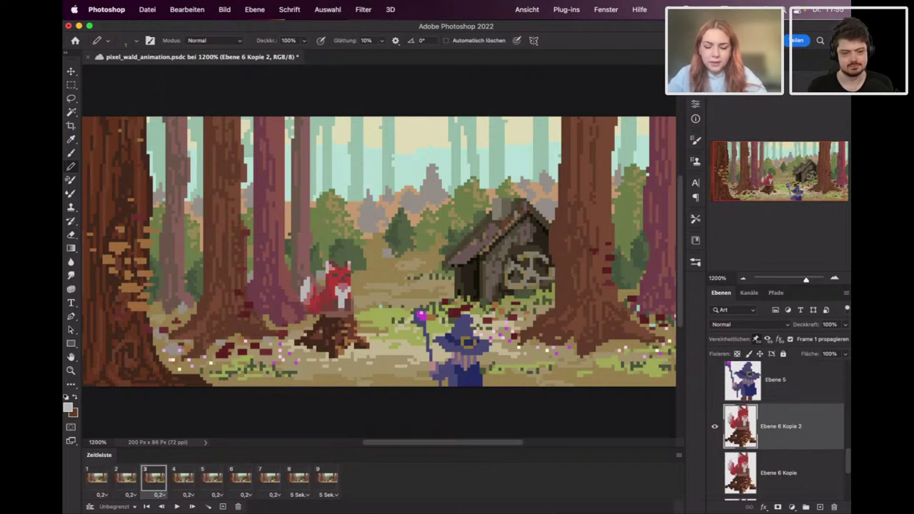
key(e)
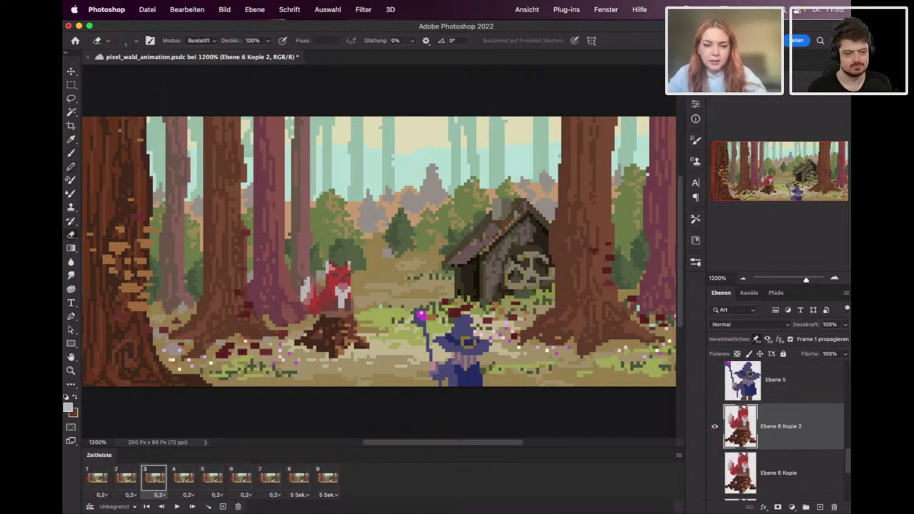
drag(303, 286, 308, 303)
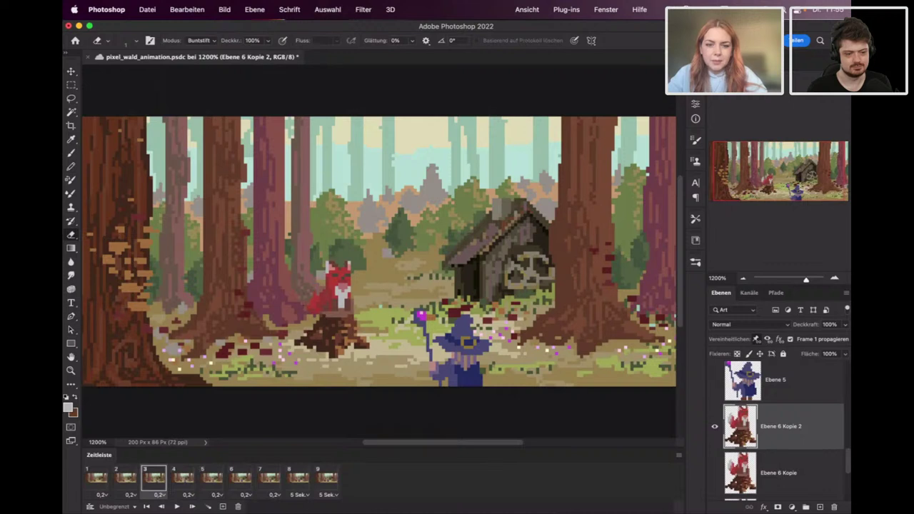
key(ctrl+s)
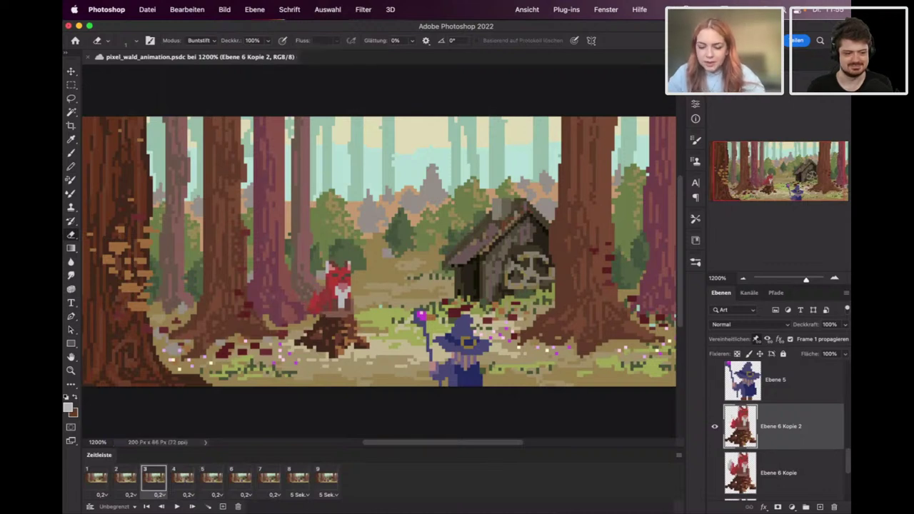
Repaint the tail on Ebene 6 Kopie 2 lower down in sampled red, with a light grey tip.
key(b)
alt+click(318, 297)
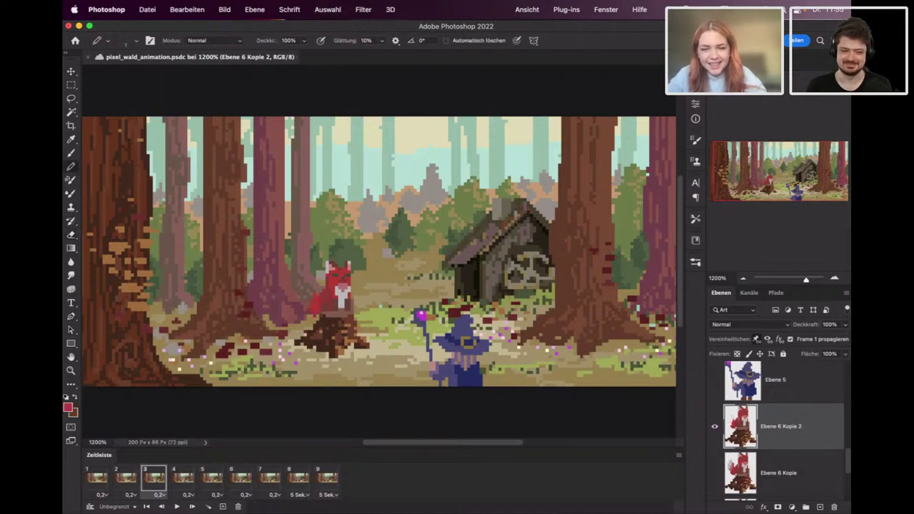
click(310, 309)
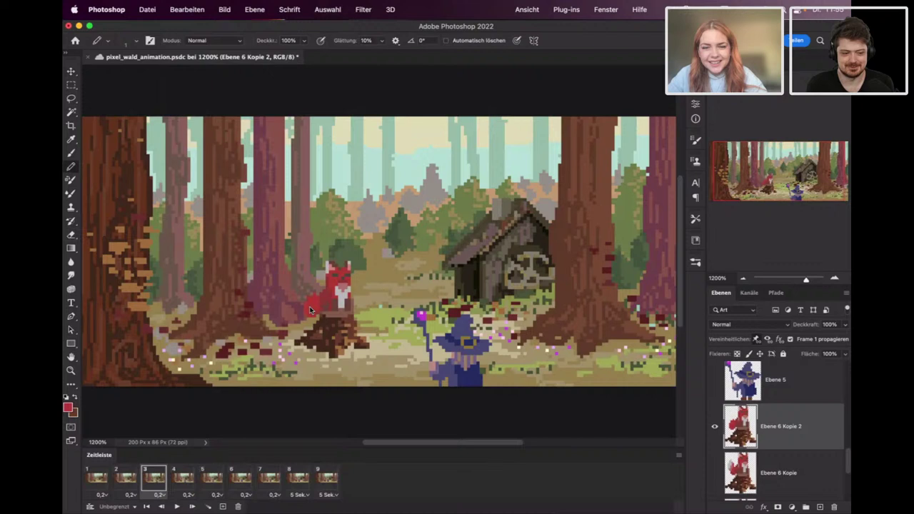
alt+click(342, 292)
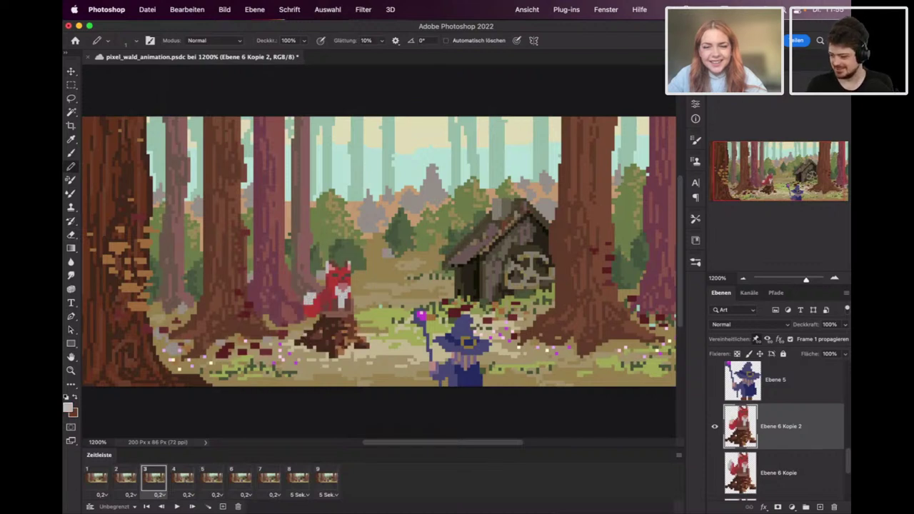
Sample the pink transition colour from the tail in frame 2 and blend the tail tip with it in frame 3.
click(133, 471)
alt+click(310, 294)
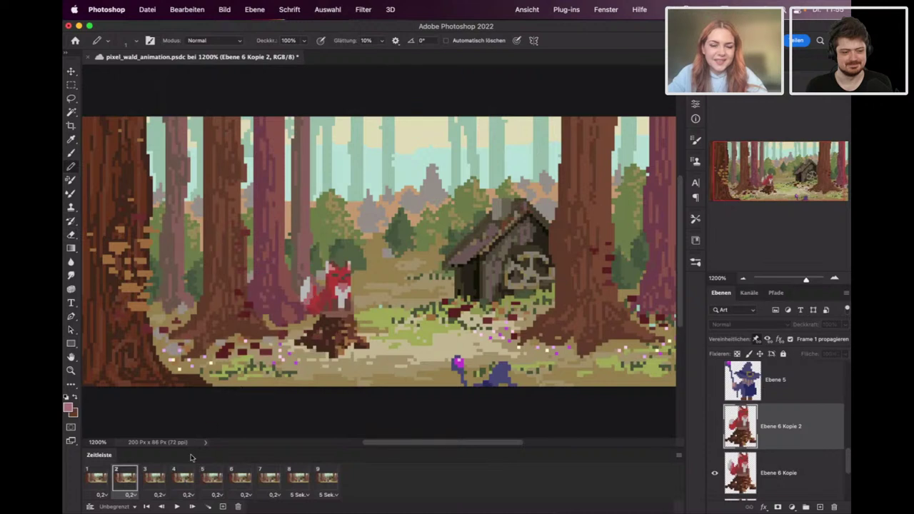
click(154, 477)
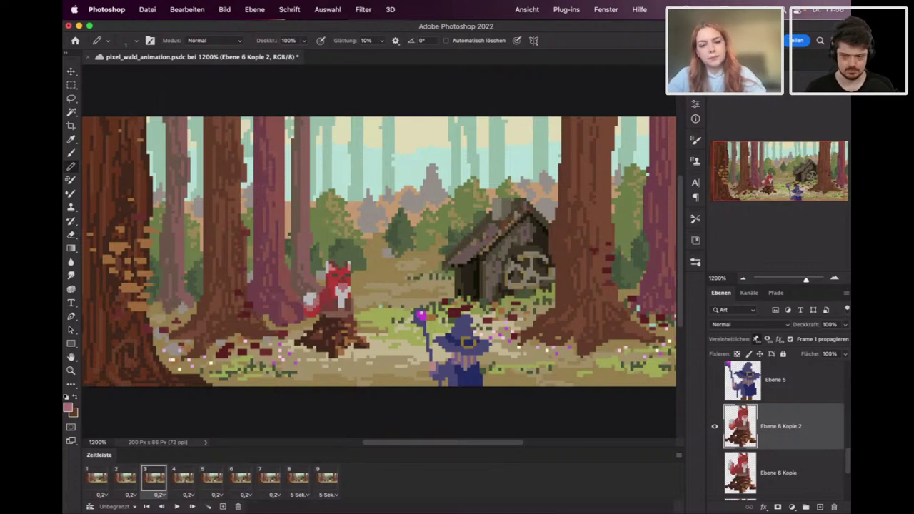
Compare the fox's tail positions in frames 2 and 3, and view frame 4.
click(132, 482)
click(154, 482)
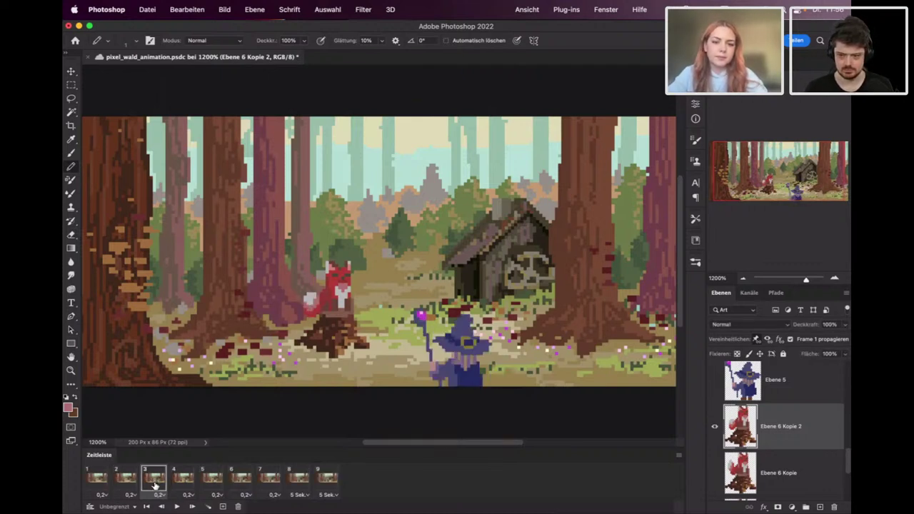
click(128, 478)
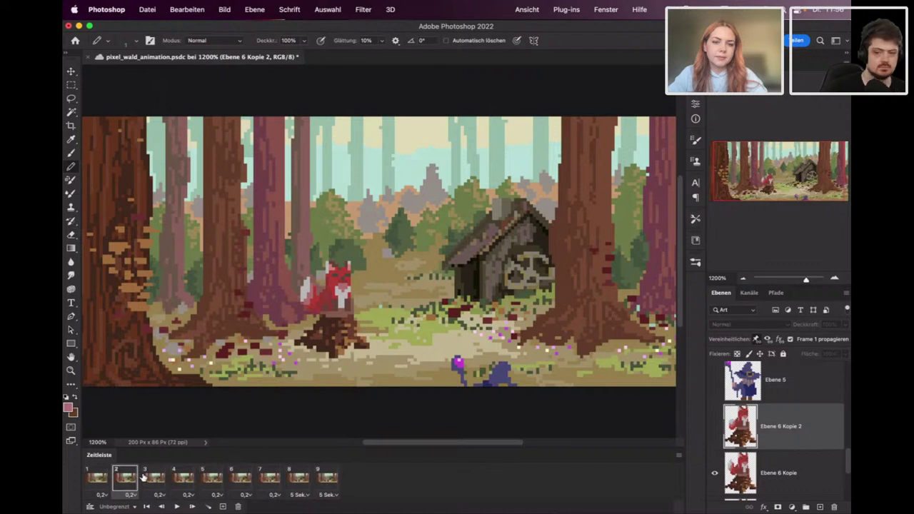
click(155, 480)
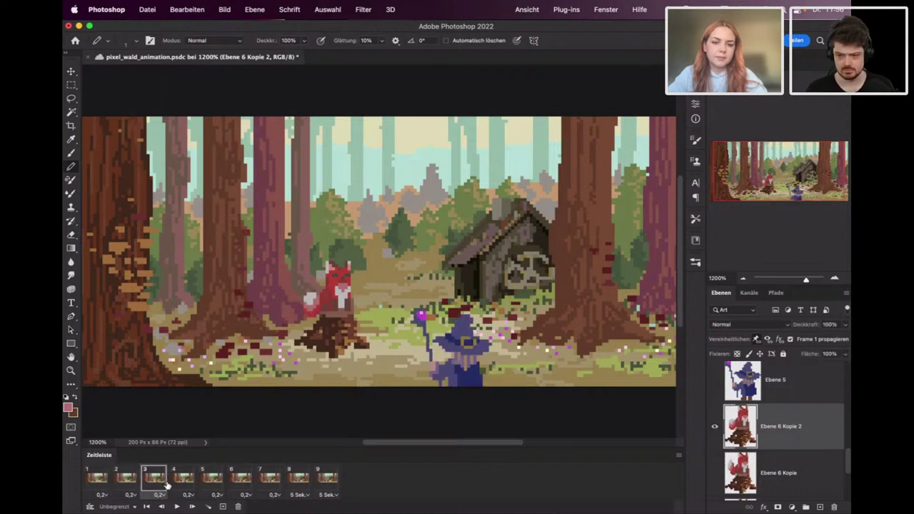
click(182, 478)
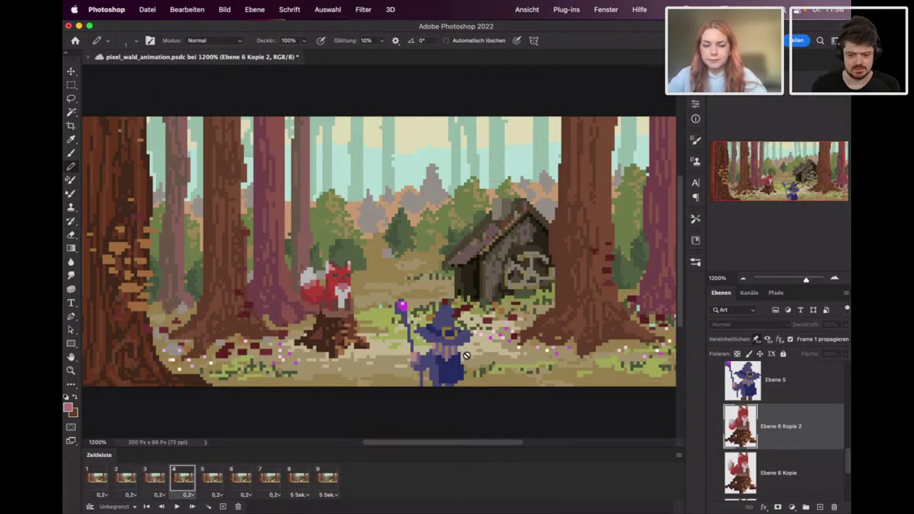
Duplicate the Ebene 6 Kopie 2 layer, then show the copy and hide Ebene 6 in frame 4.
key(super+j)
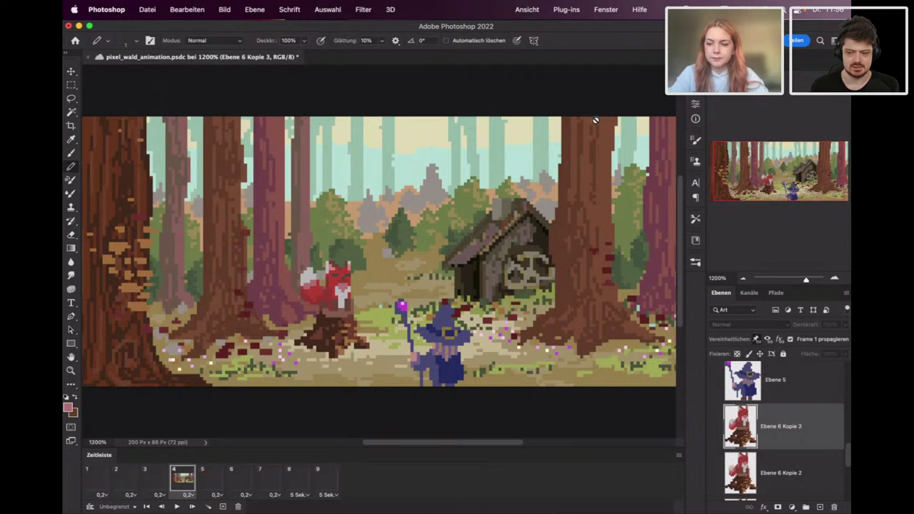
click(714, 426)
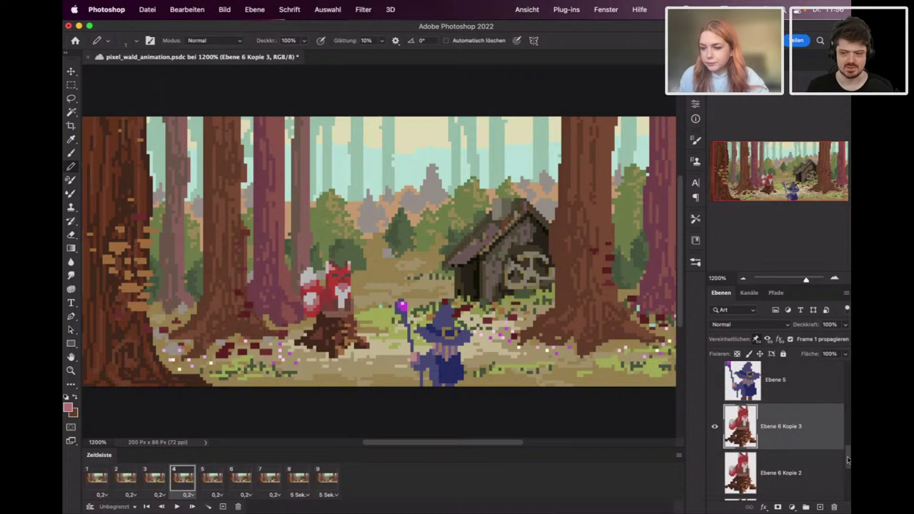
mouse_move(848, 460)
mouse_down()
mouse_move(836, 488)
mouse_move(848, 449)
mouse_up()
click(714, 386)
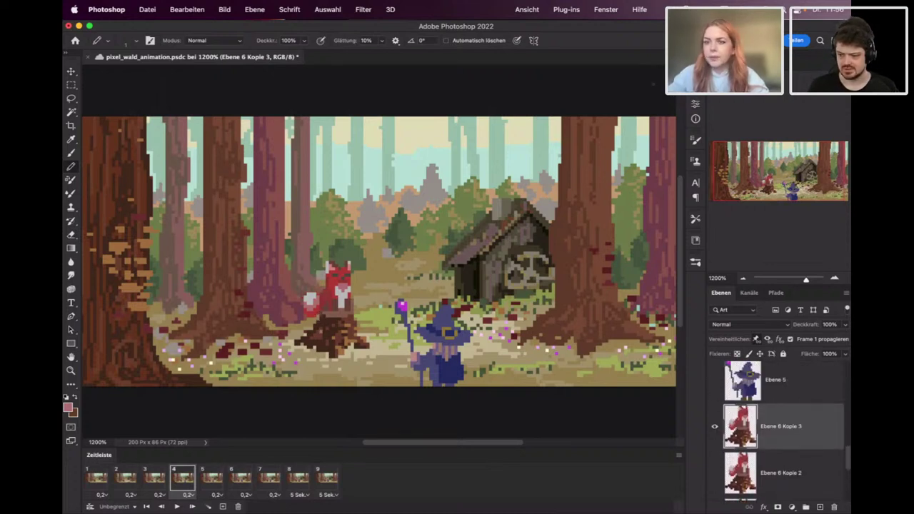
Show the Farbe colour controls and look through their available display modes.
click(606, 10)
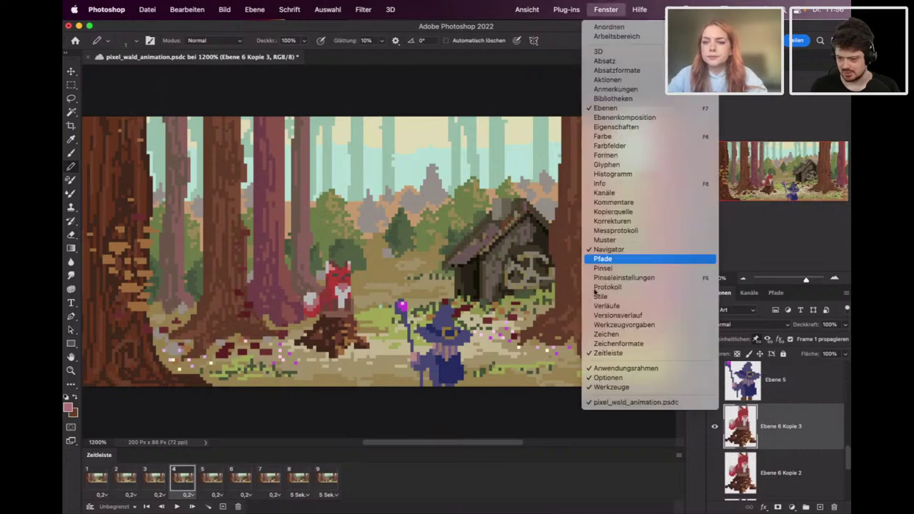
click(658, 136)
click(844, 84)
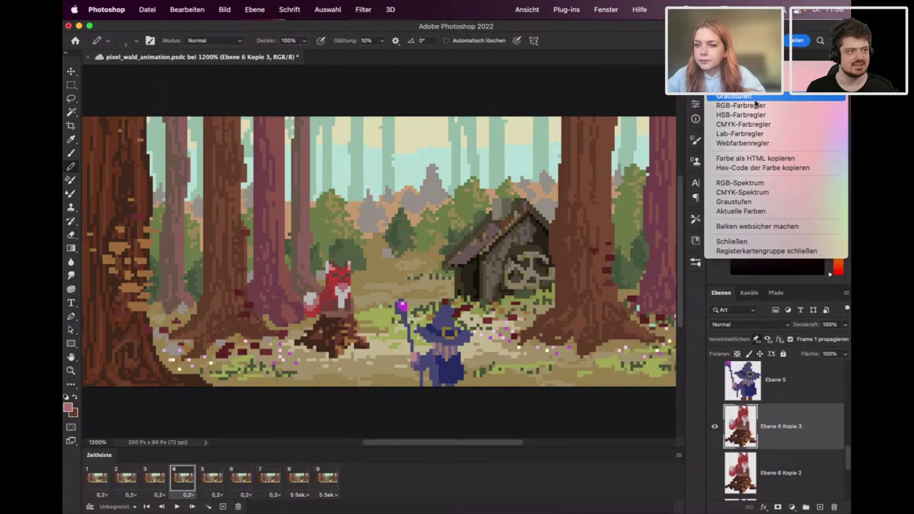
click(735, 242)
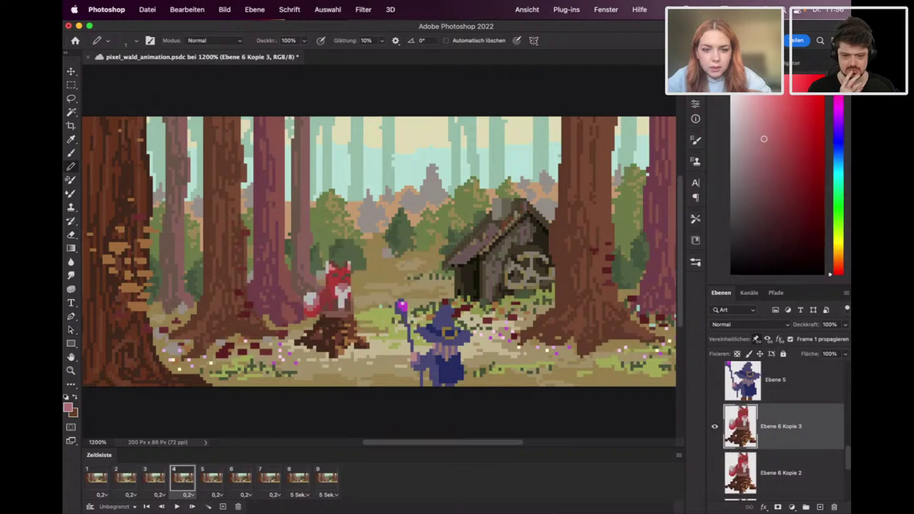
Try out the on-canvas HUD colour picker over the fox, and sample the light grey of its chest.
ctrl+alt+super+click(343, 272)
mouse_move(343, 272)
mouse_down()
mouse_move(380, 256)
mouse_move(339, 282)
mouse_move(360, 277)
mouse_move(350, 274)
mouse_up()
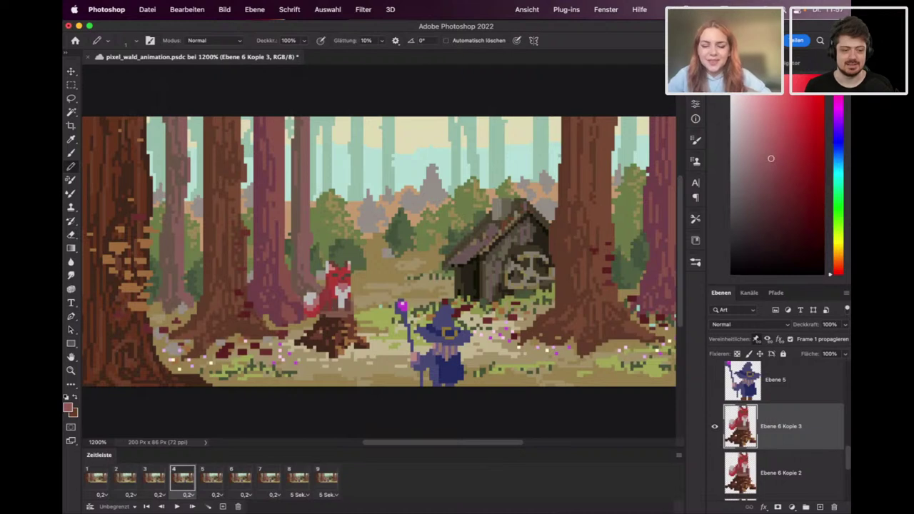
drag(319, 297, 319, 298)
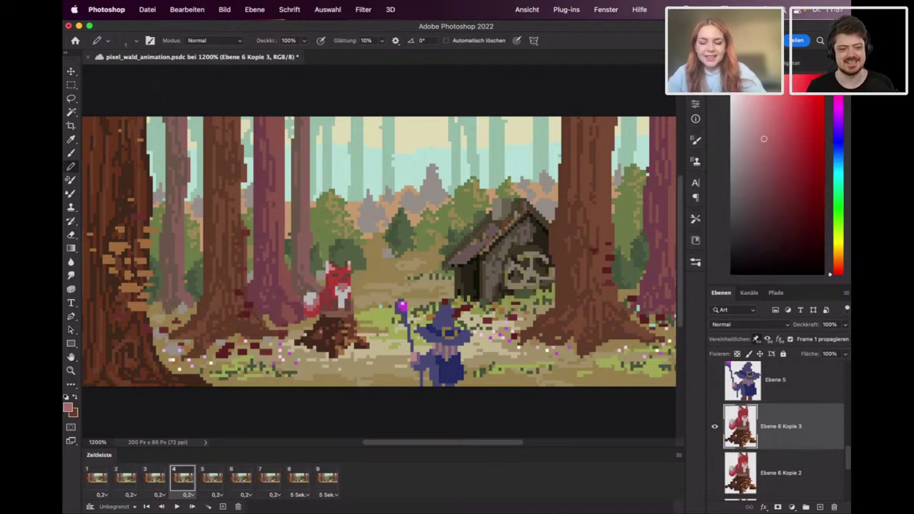
drag(331, 284, 355, 270)
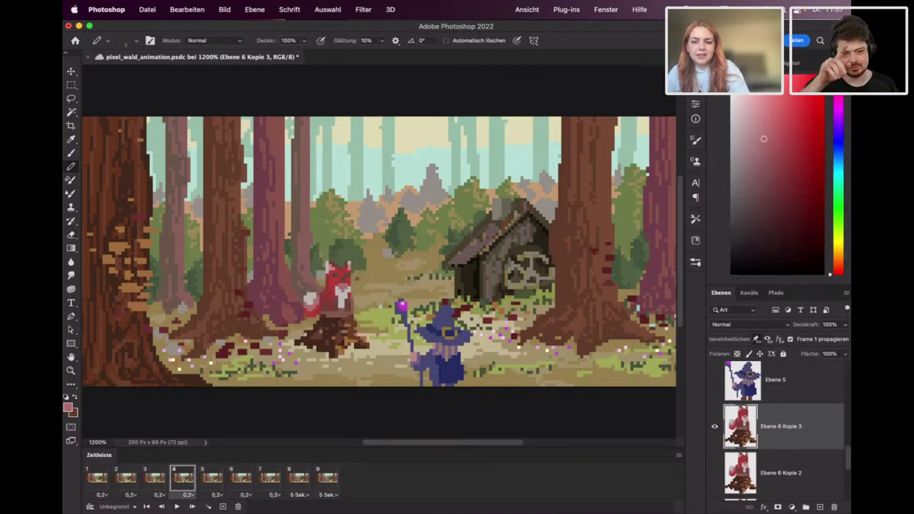
drag(344, 276, 344, 277)
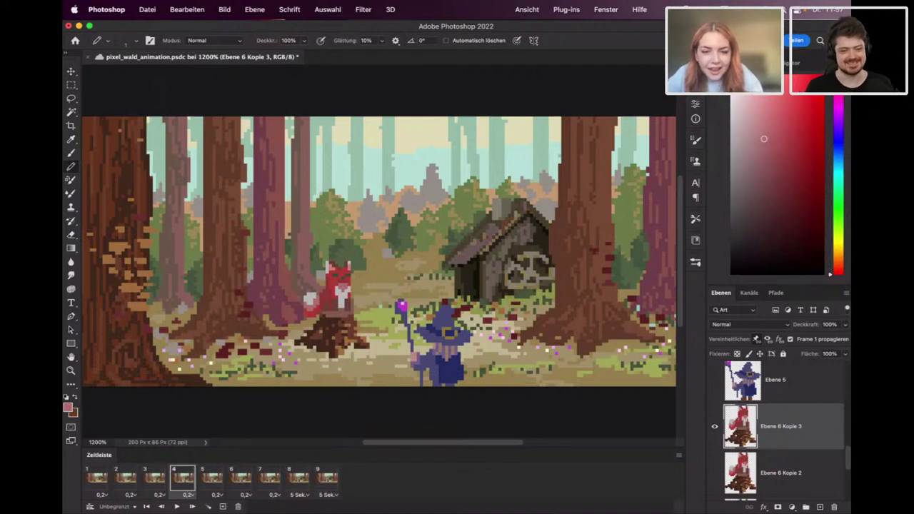
ctrl+alt+super+click(335, 286)
drag(335, 286, 413, 261)
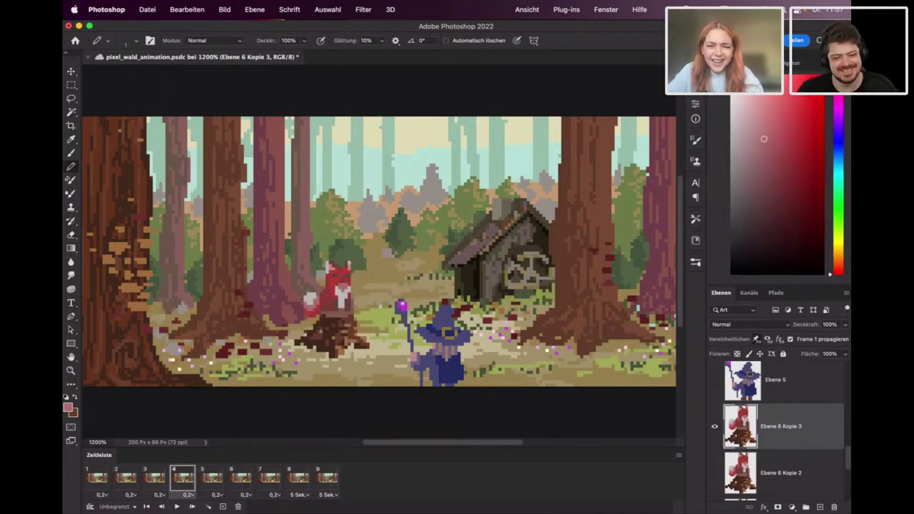
alt+click(339, 295)
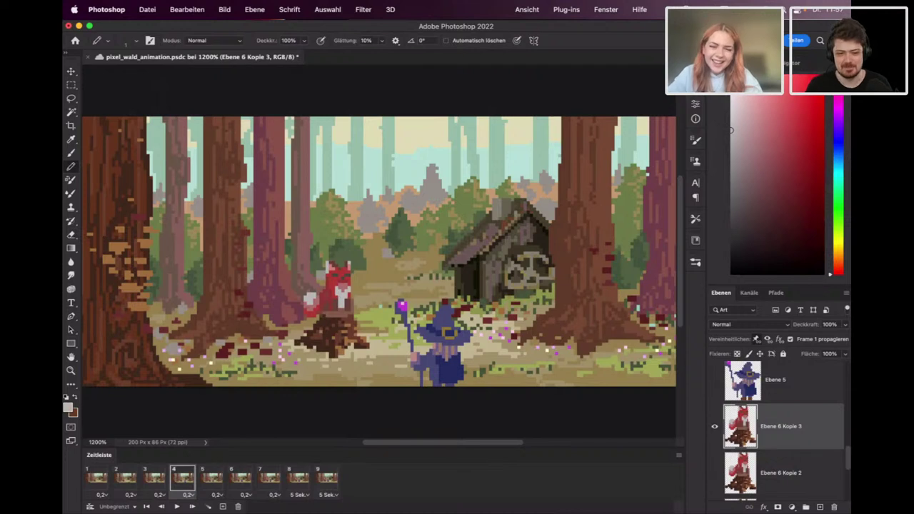
Compare the position of the fox's tail in frames 3 and 4.
click(160, 484)
click(185, 484)
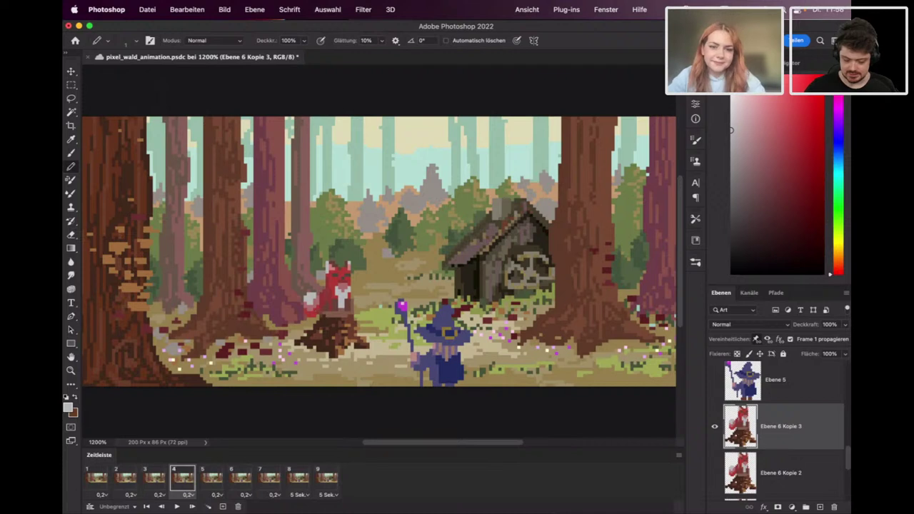
key(Left)
key(Right)
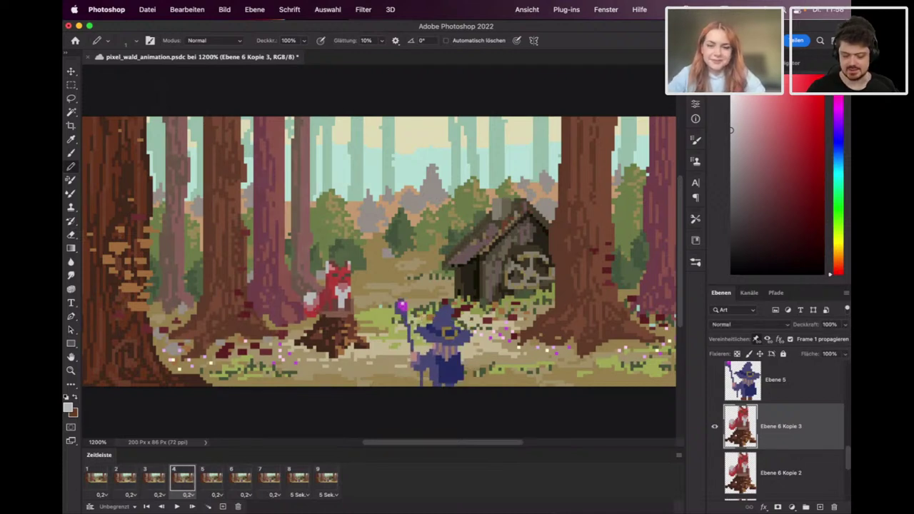
Erase the fox's tail on Ebene 6 Kopie 3 in frame 4 and sample the red of its fur.
key(e)
drag(304, 301, 319, 298)
key(b)
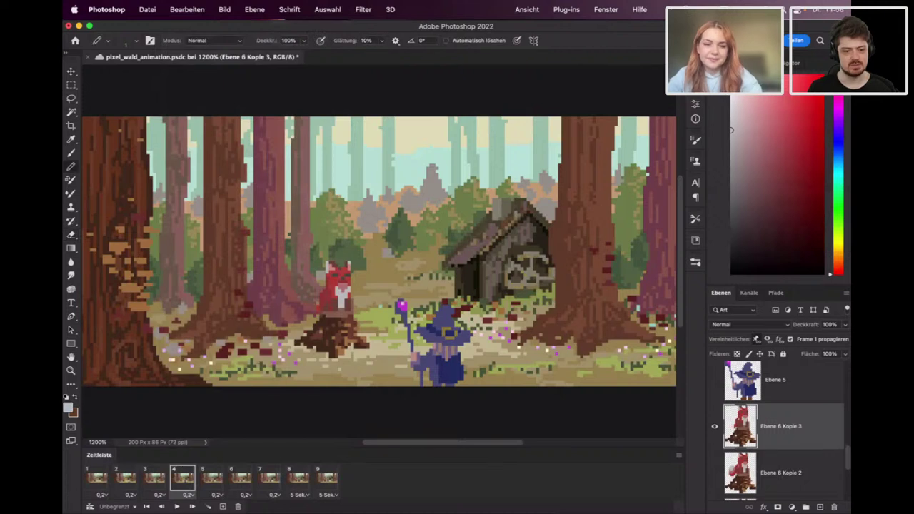
alt+click(319, 306)
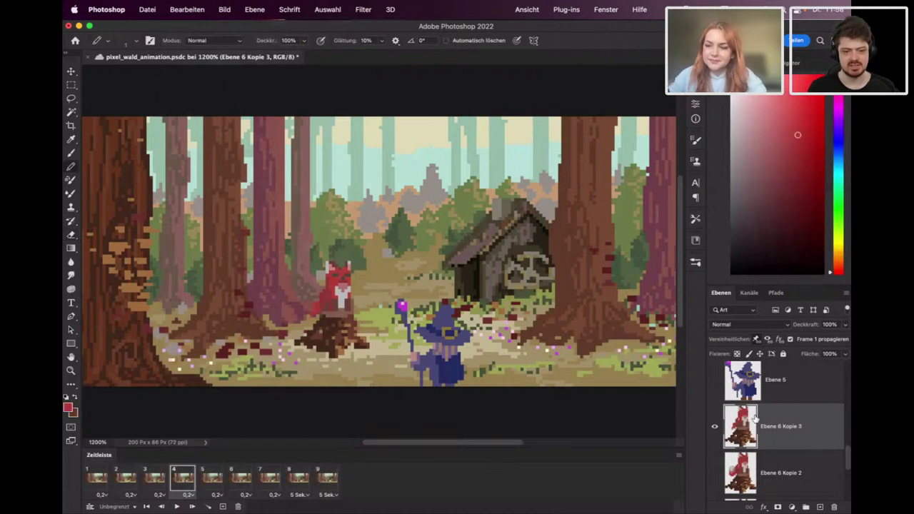
Rename the Ebene 6 Kopie 3 layer to fuchs.png and look up the Bild-Assets generation option.
double_click(797, 427)
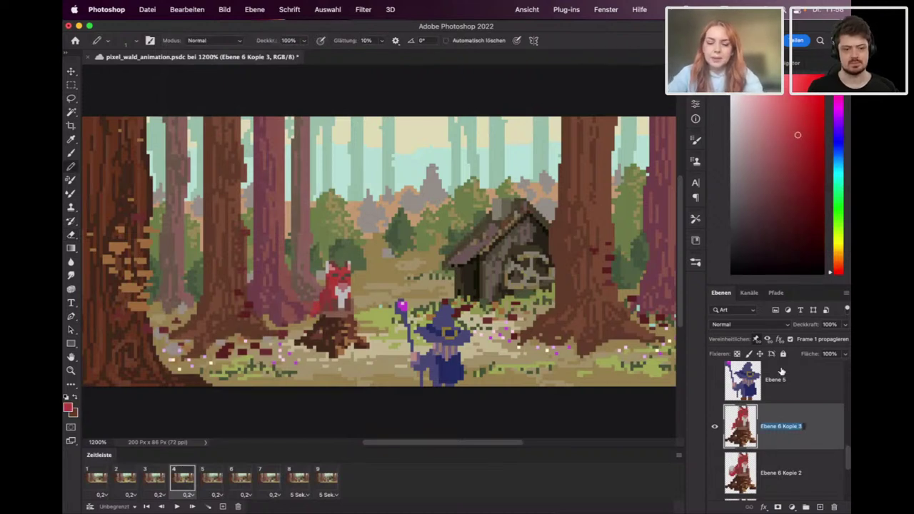
text(fuchs.png)
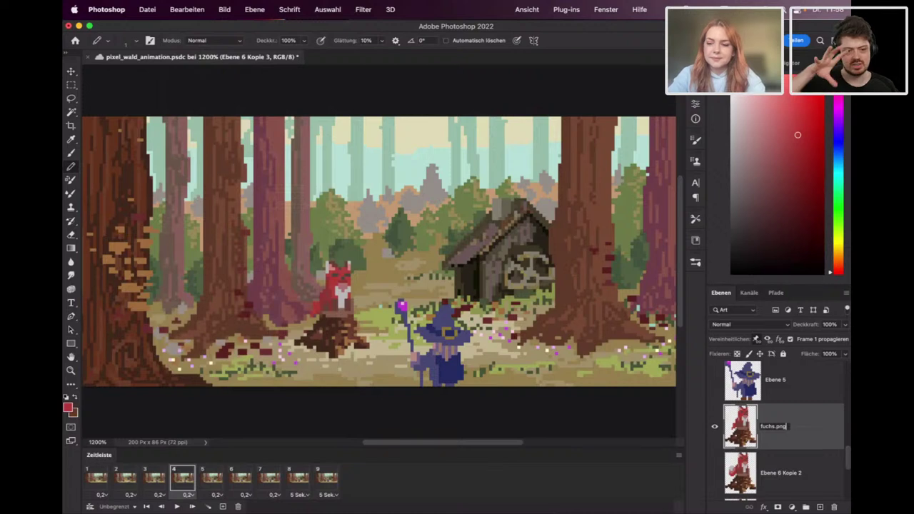
key(Return)
click(147, 9)
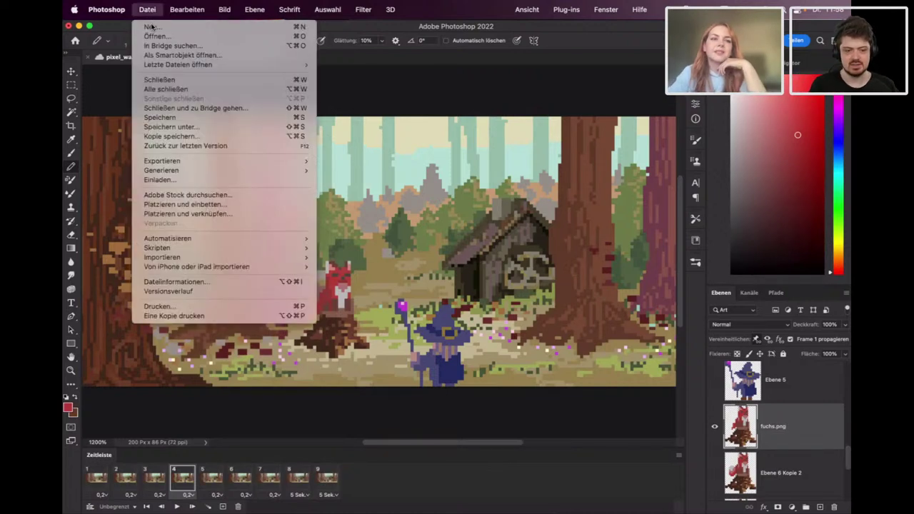
mouse_move(277, 170)
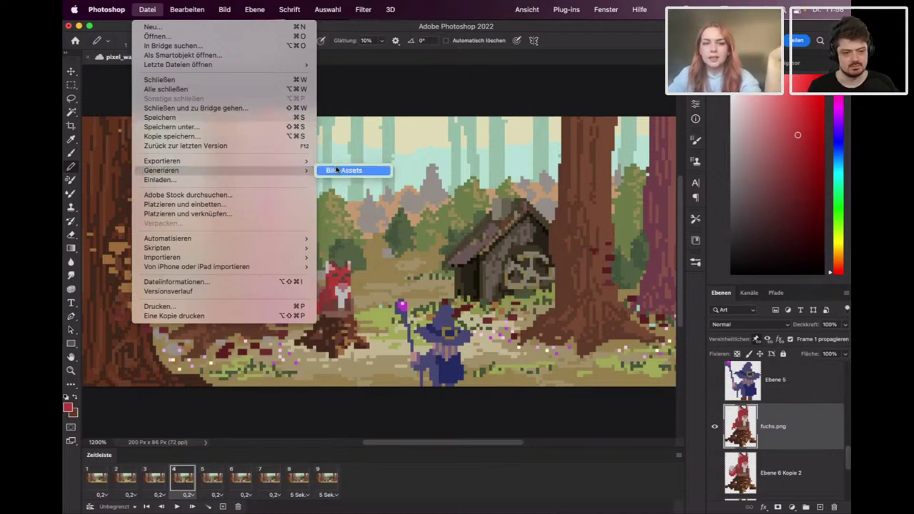
click(771, 438)
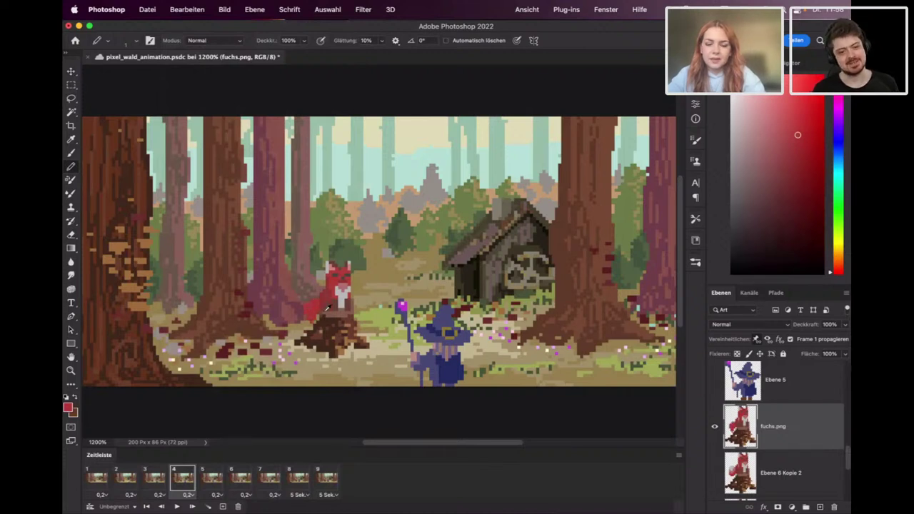
Repaint the lowered red tail on fuchs.png with a light grey tip and pink transition, and check it against frame 3.
alt+click(341, 296)
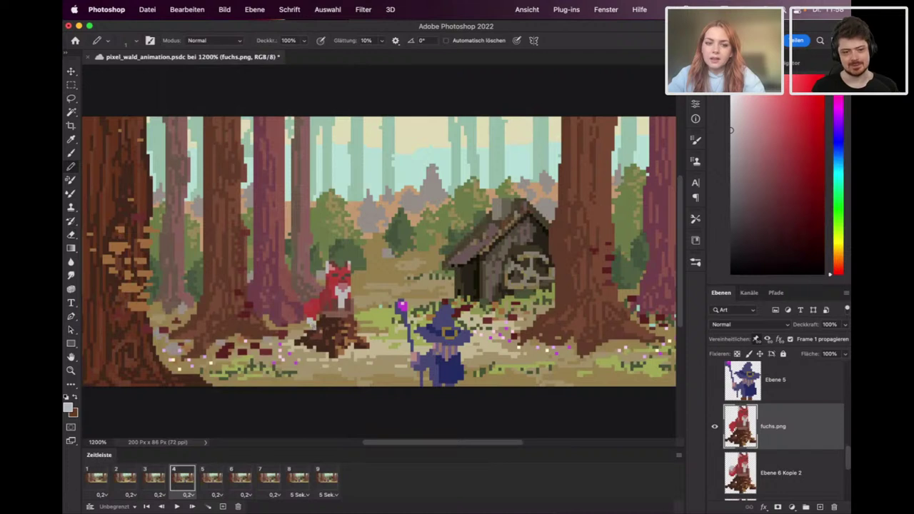
alt+click(343, 285)
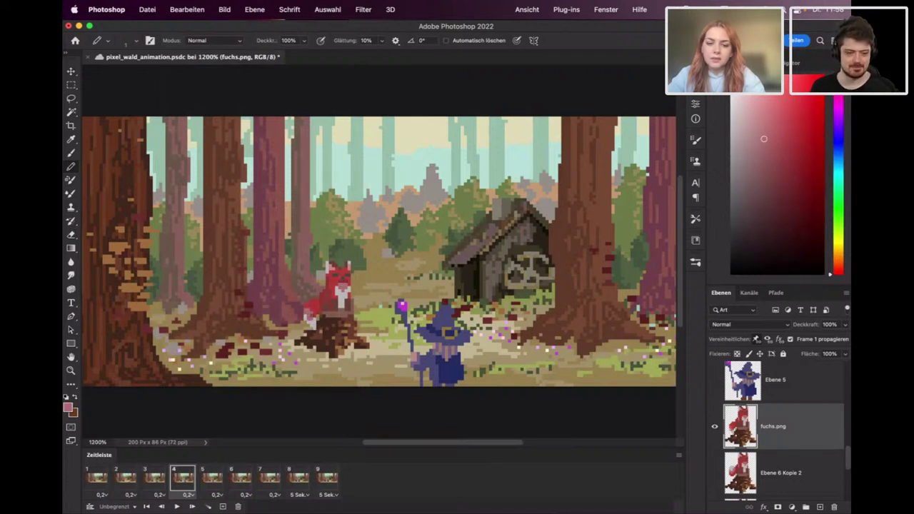
click(154, 481)
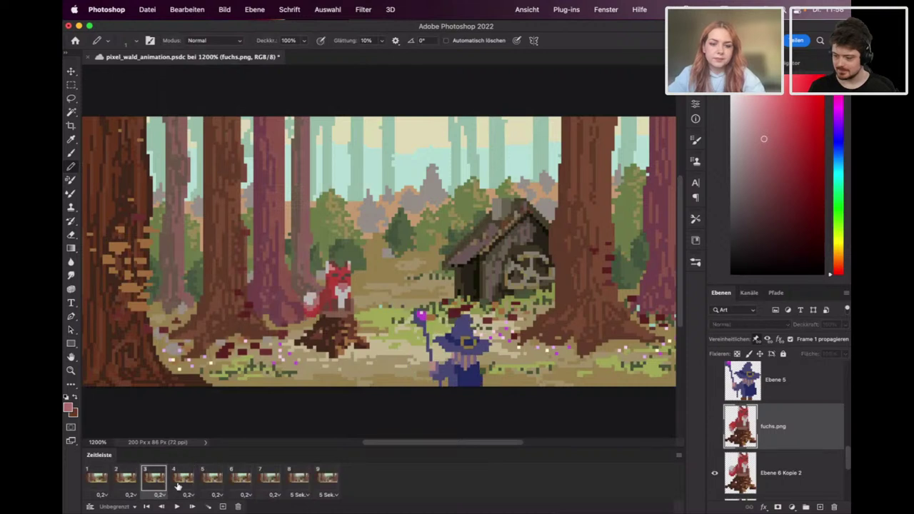
click(179, 484)
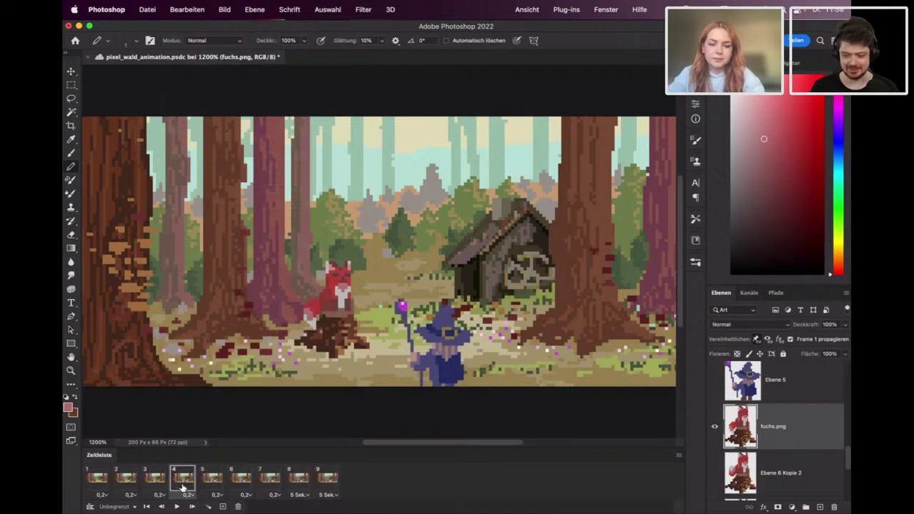
Save the file and play back the animation to check the tail movement.
key(super+s)
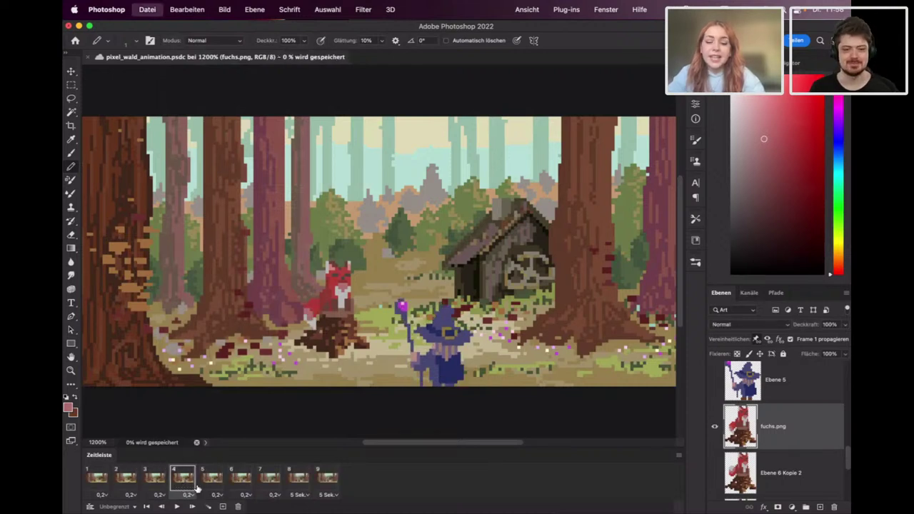
click(176, 506)
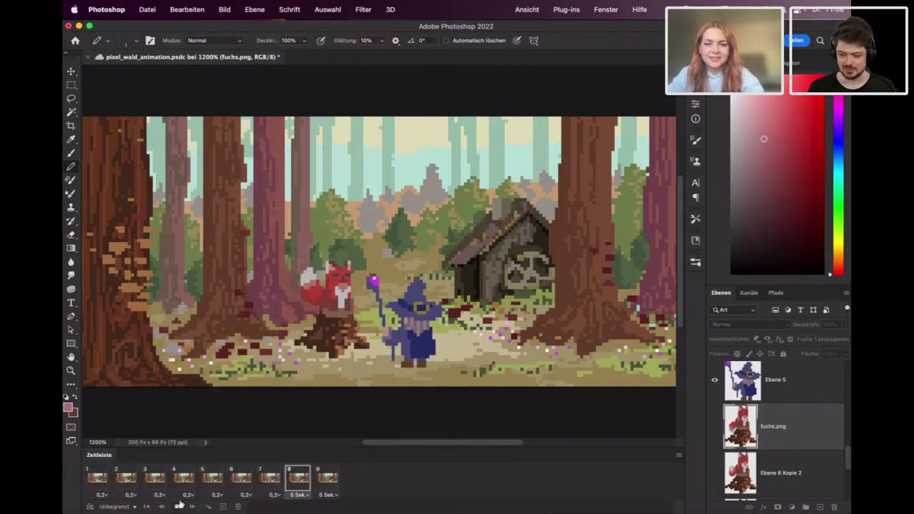
key(space)
Show the fuchs.png layer and hide Ebene 6 in frame 5.
click(214, 482)
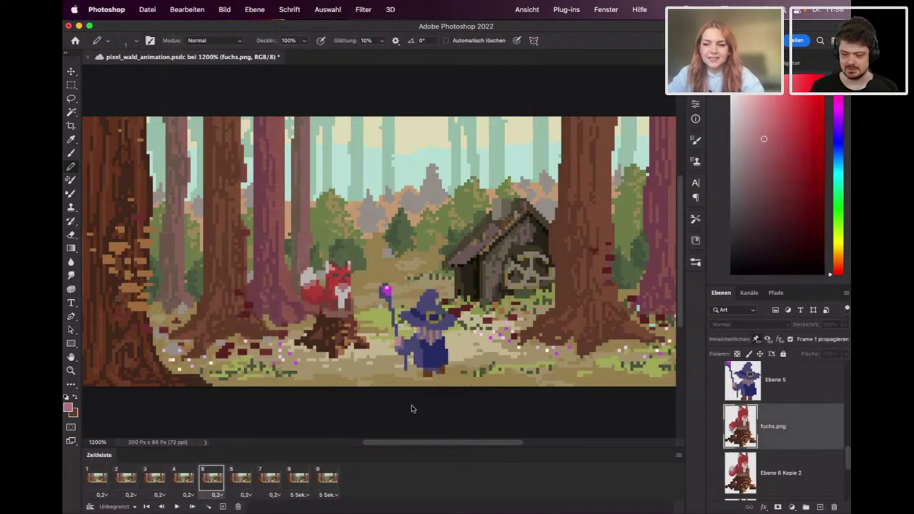
click(713, 427)
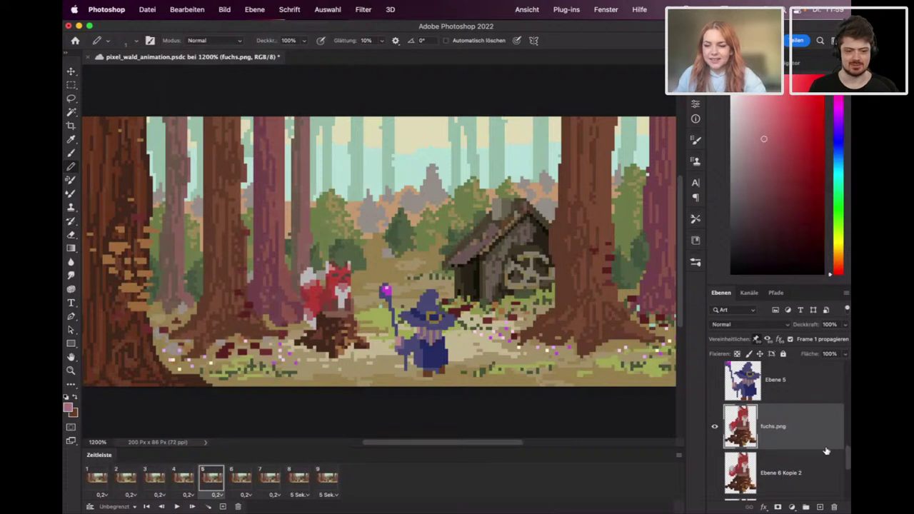
scroll(785, 443, down, 5)
click(714, 400)
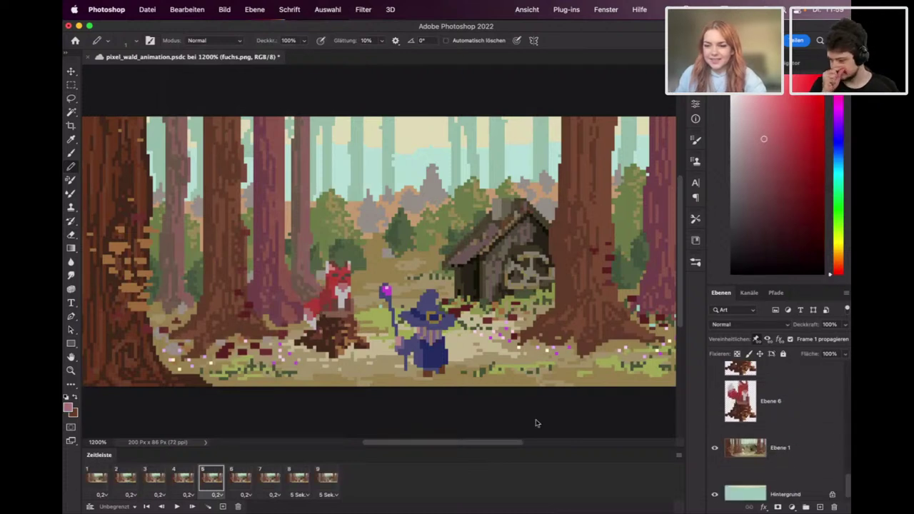
Show the fuchs.png layer in frame 6 and locate the Ebene 6 layer.
click(238, 480)
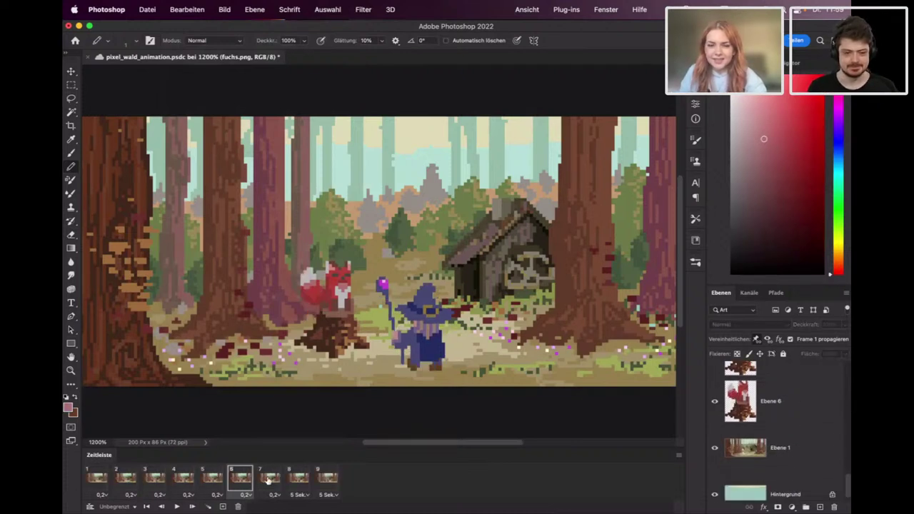
scroll(726, 426, up, 5)
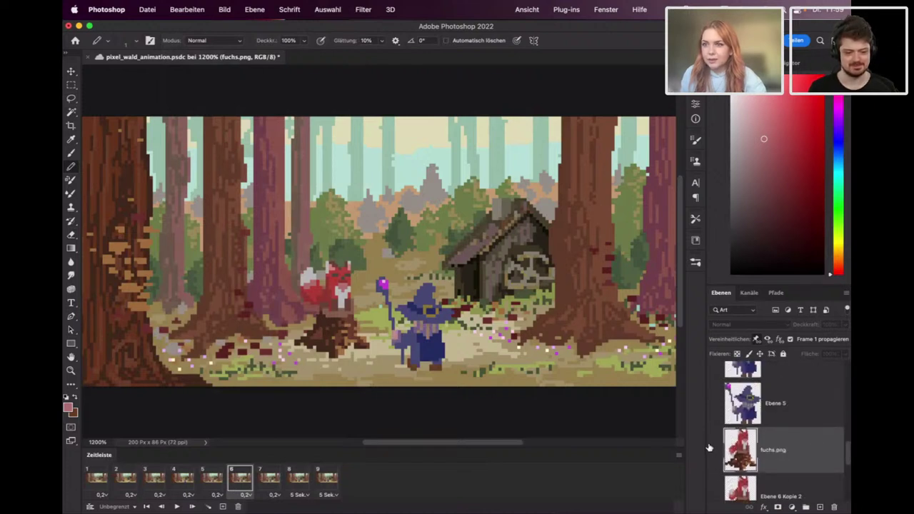
click(714, 449)
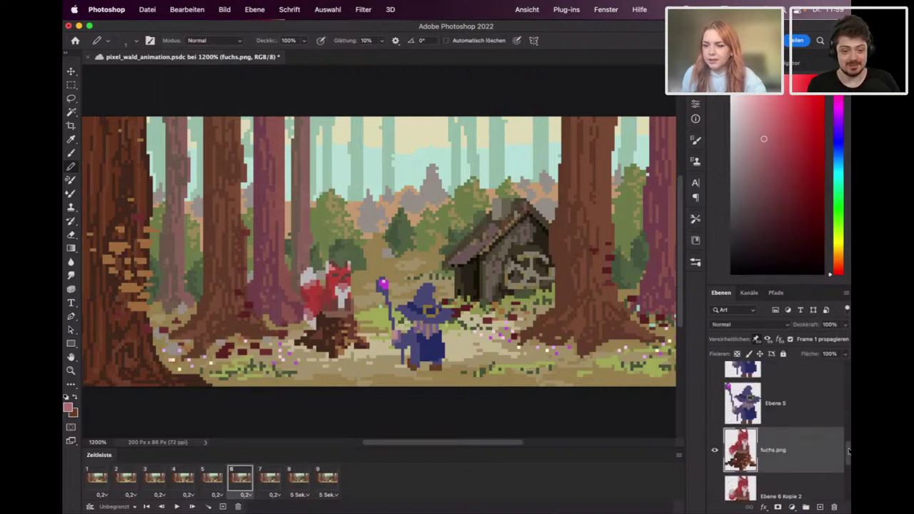
scroll(832, 458, down, 3)
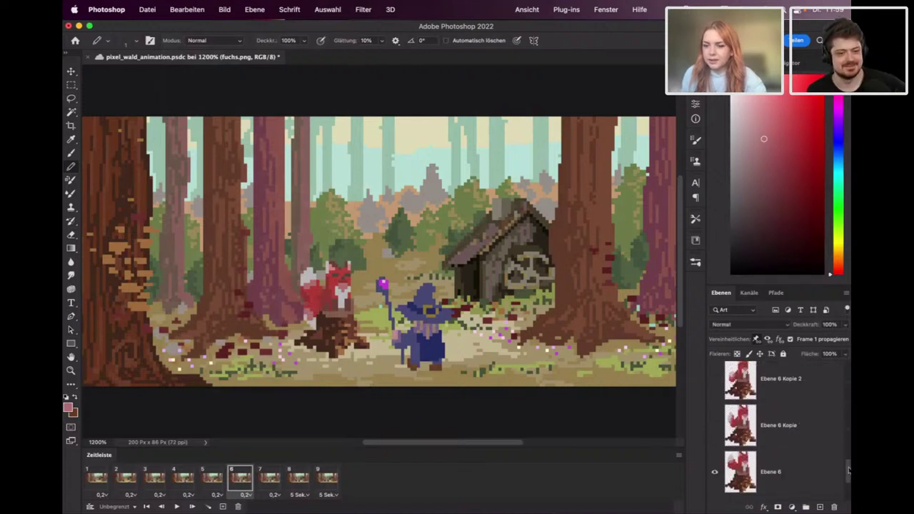
Show the fuchs.png layer in frames 7, 8 and 9.
click(270, 476)
drag(847, 471, 847, 447)
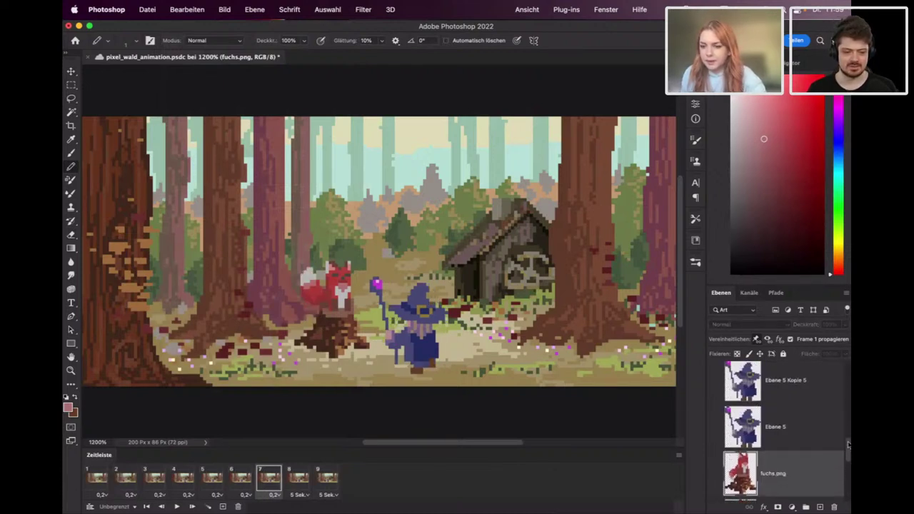
click(713, 456)
click(294, 478)
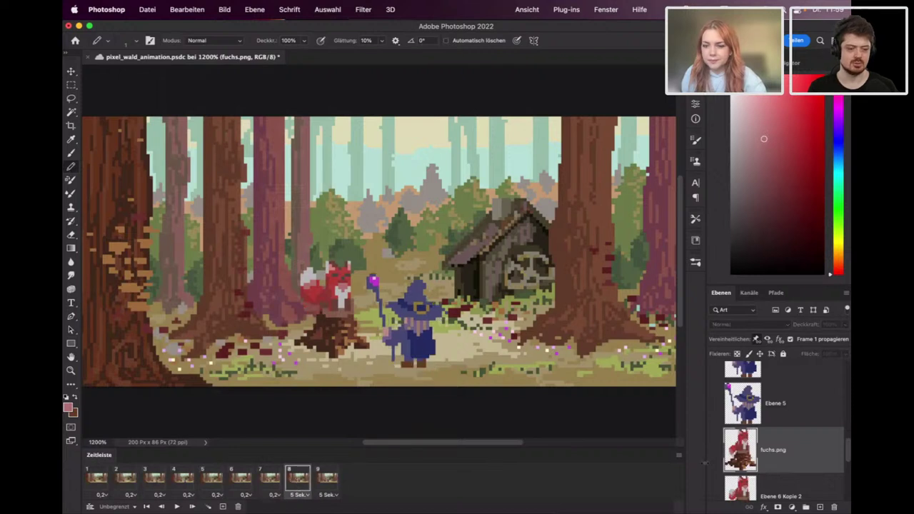
click(330, 478)
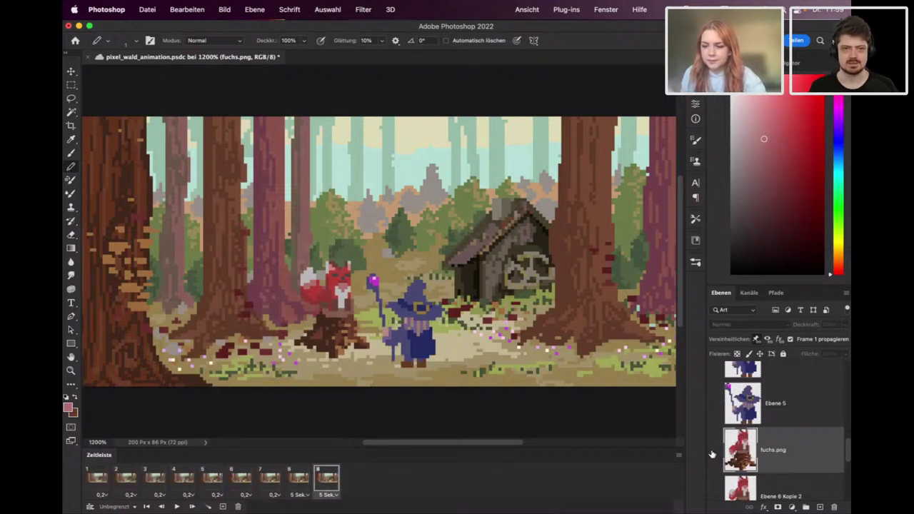
click(714, 450)
Hide the Ebene 6 layer in frames 9, 8, 7 and 6 so only the lowered tail shows.
drag(847, 444, 848, 474)
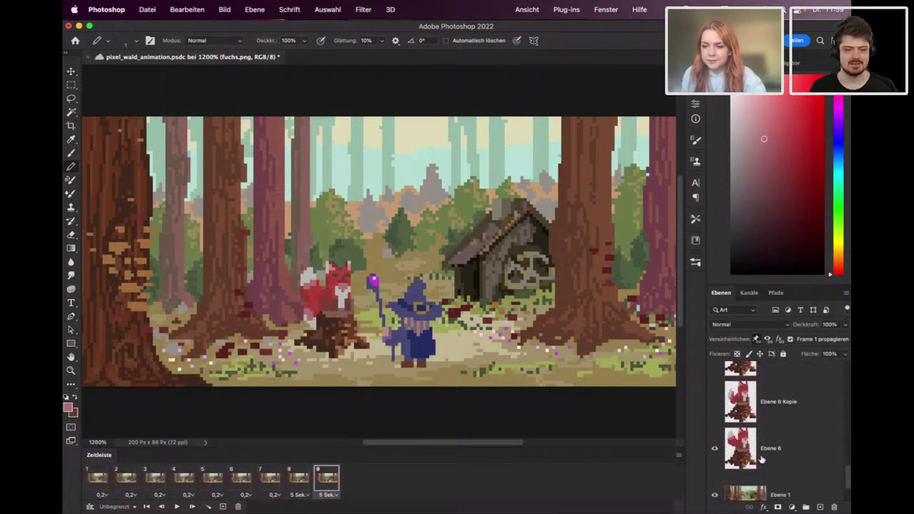
click(713, 450)
click(298, 478)
click(714, 447)
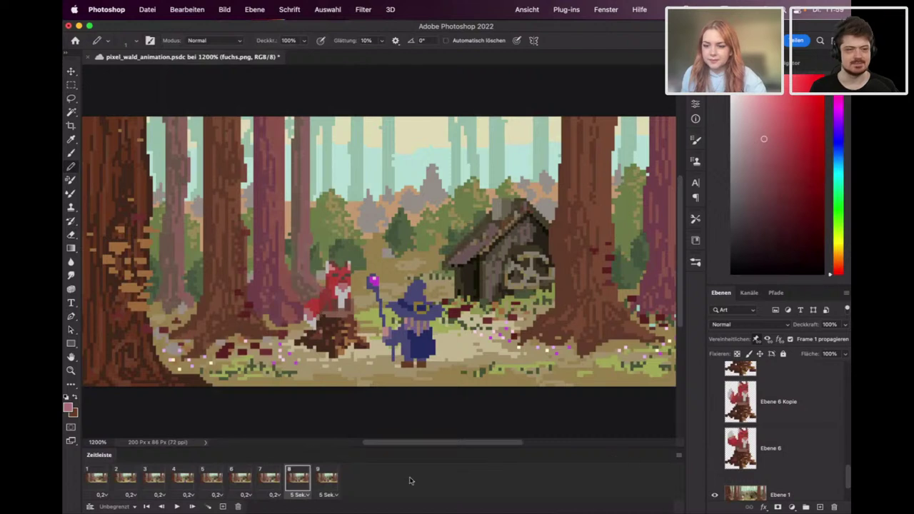
click(269, 477)
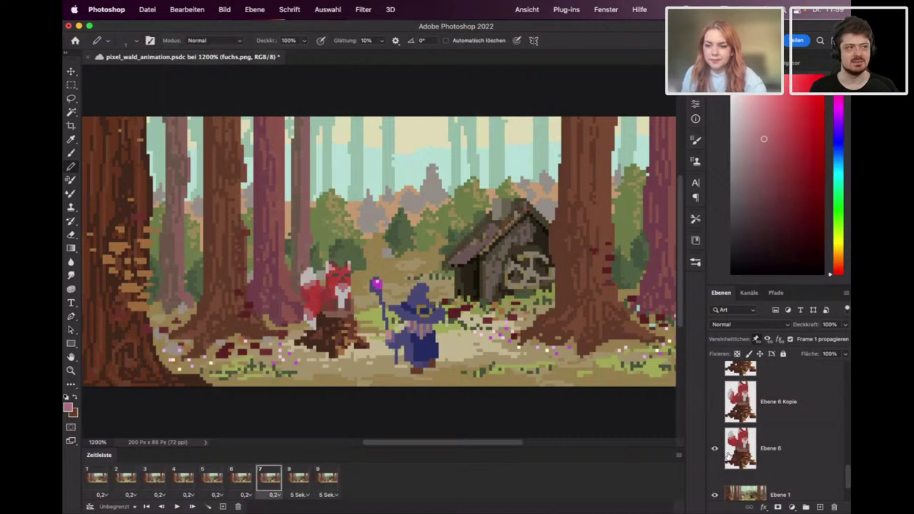
click(241, 477)
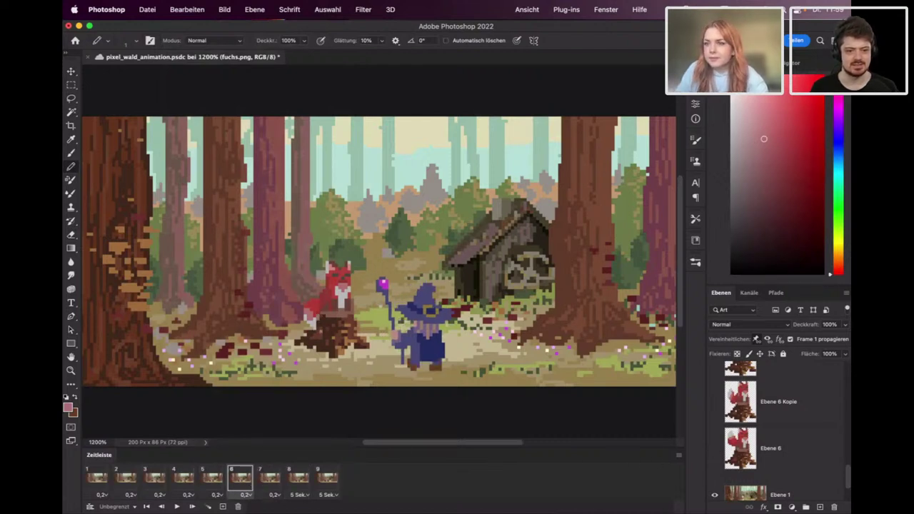
Enable the neutral colour mode (Neutraler Farbmodus) in the user interface preferences.
click(145, 8)
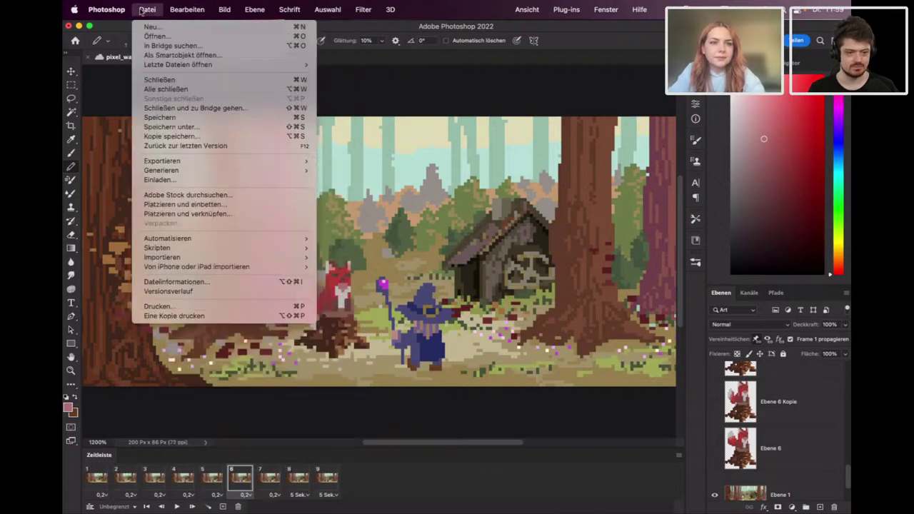
mouse_move(107, 9)
mouse_move(135, 52)
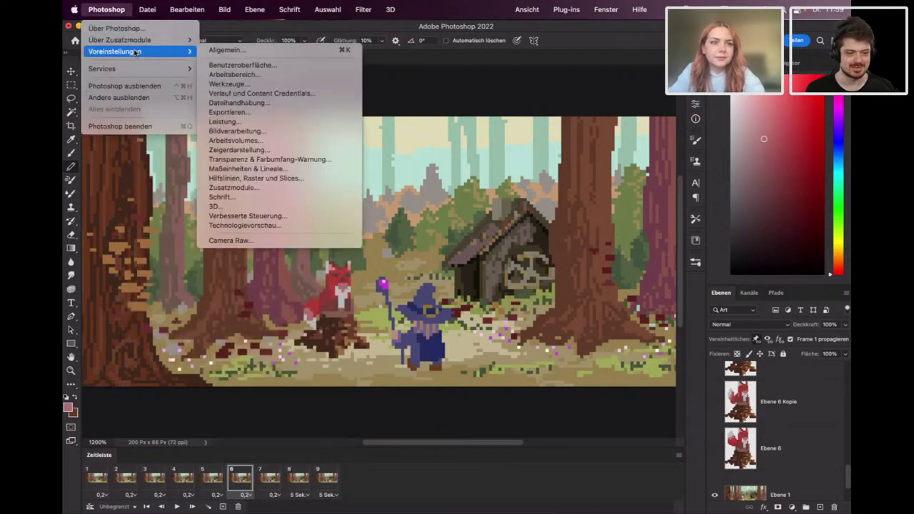
click(227, 50)
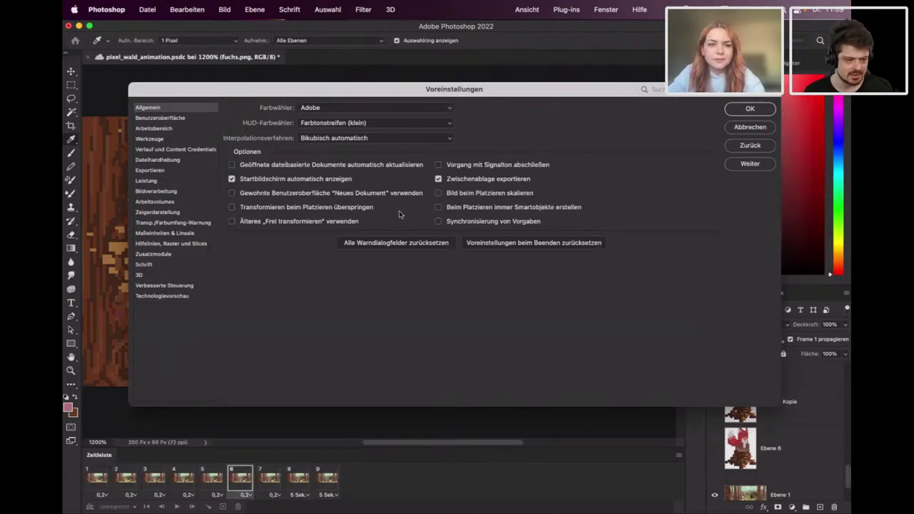
click(160, 118)
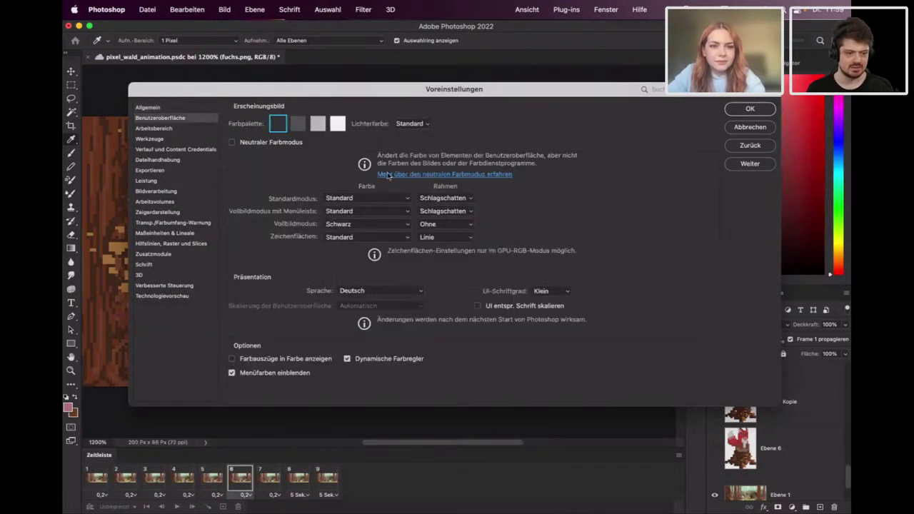
click(284, 142)
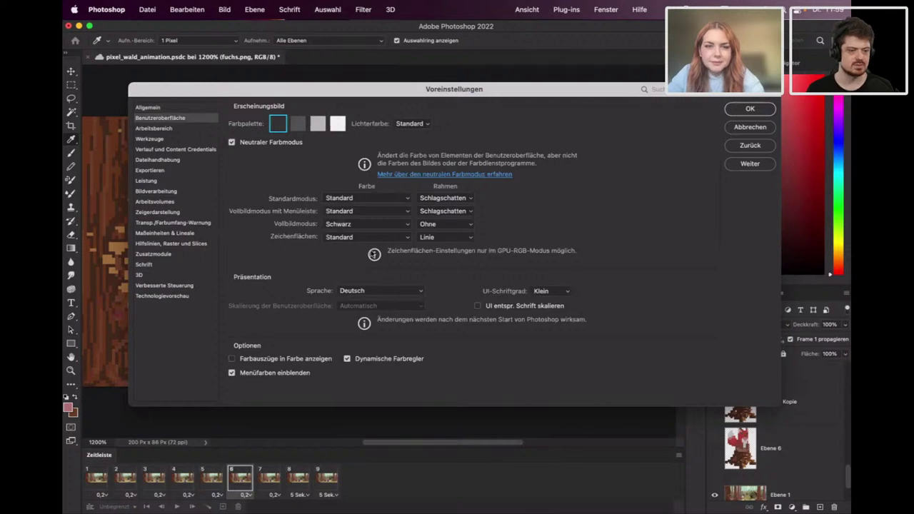
click(749, 109)
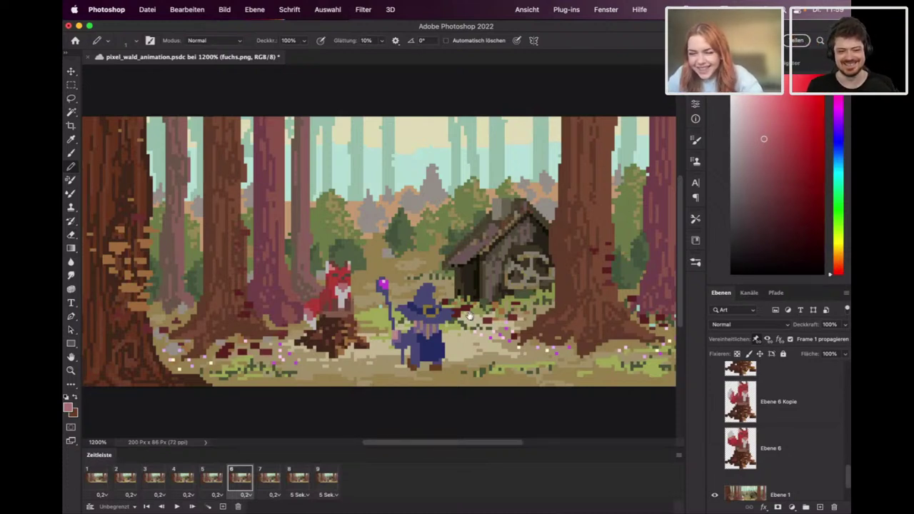
Delete frame 9 from the timeline and play back the animation to check it.
key(space)
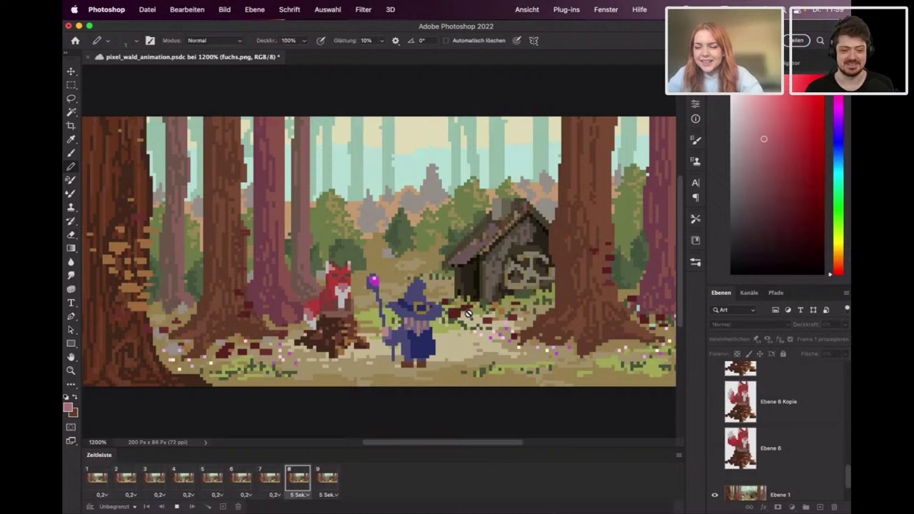
click(308, 487)
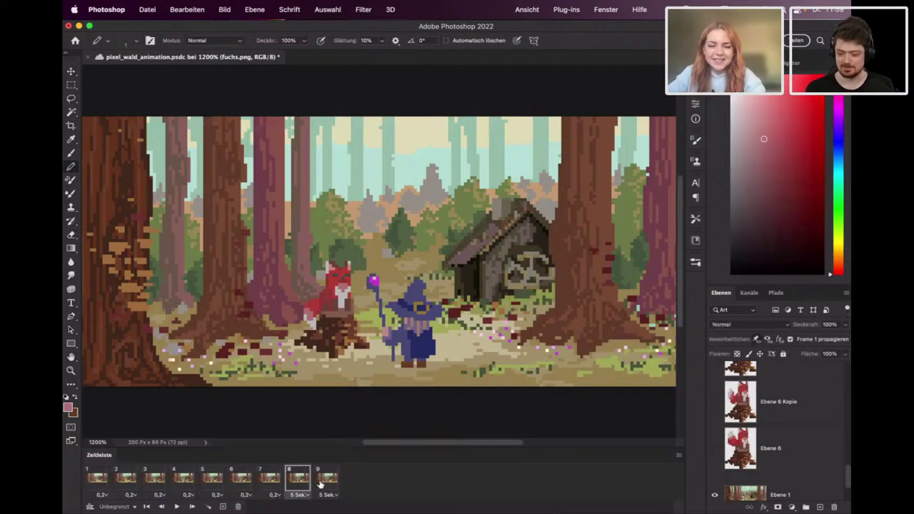
click(329, 482)
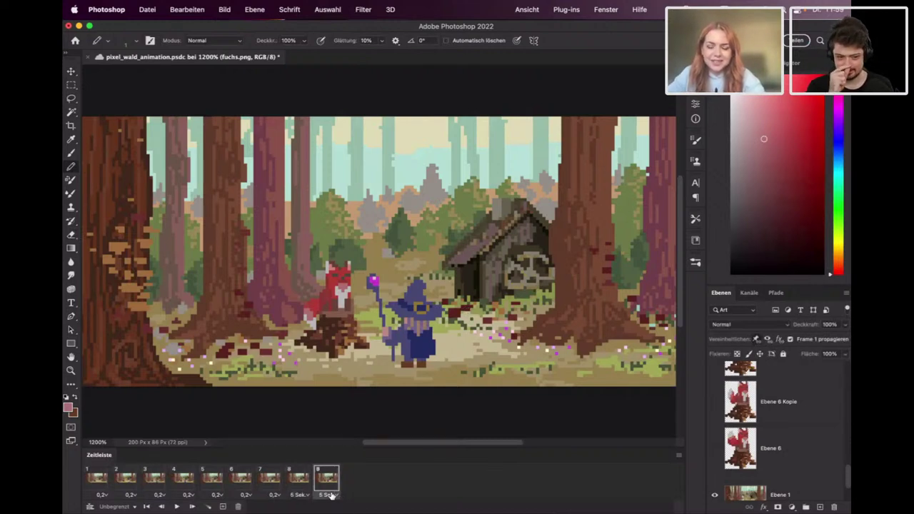
click(240, 506)
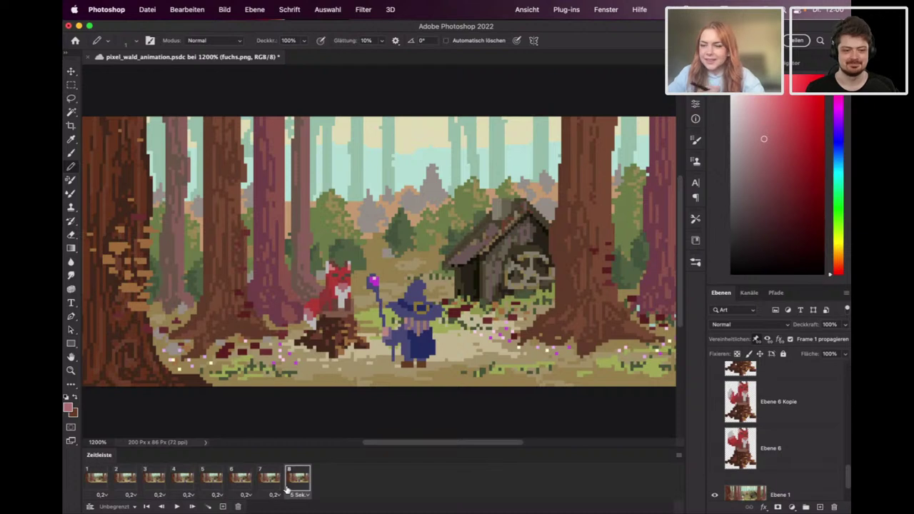
key(space)
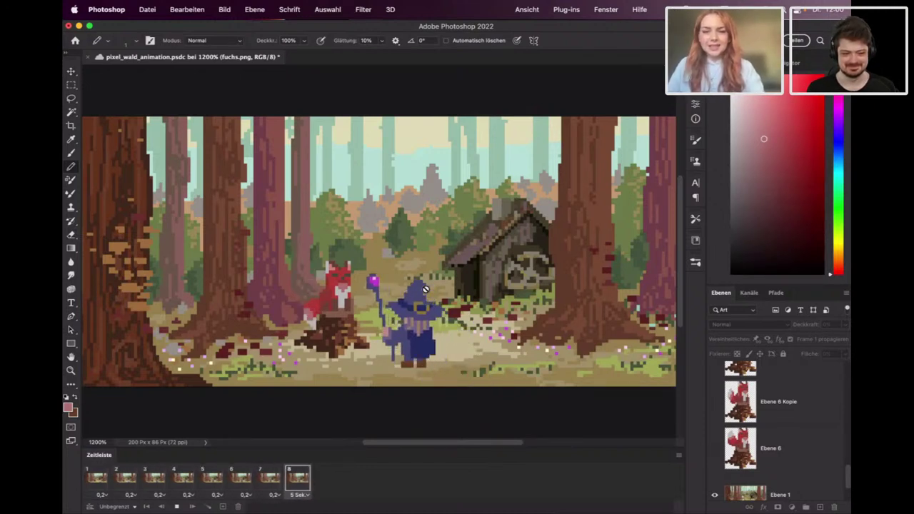
key(space)
Show the two topmost adjustment layers and the light and shadow layers Ebene 8 and Ebene 7 in frame 1.
click(97, 476)
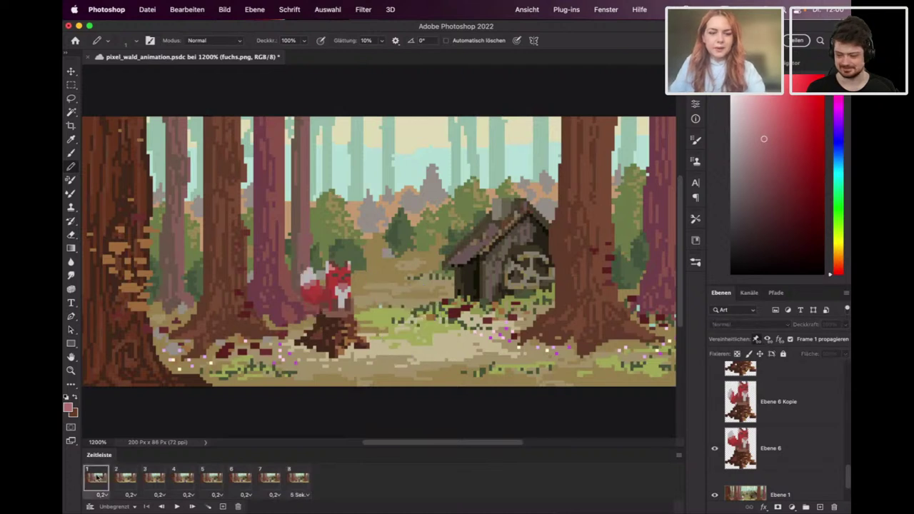
scroll(797, 439, up, 10)
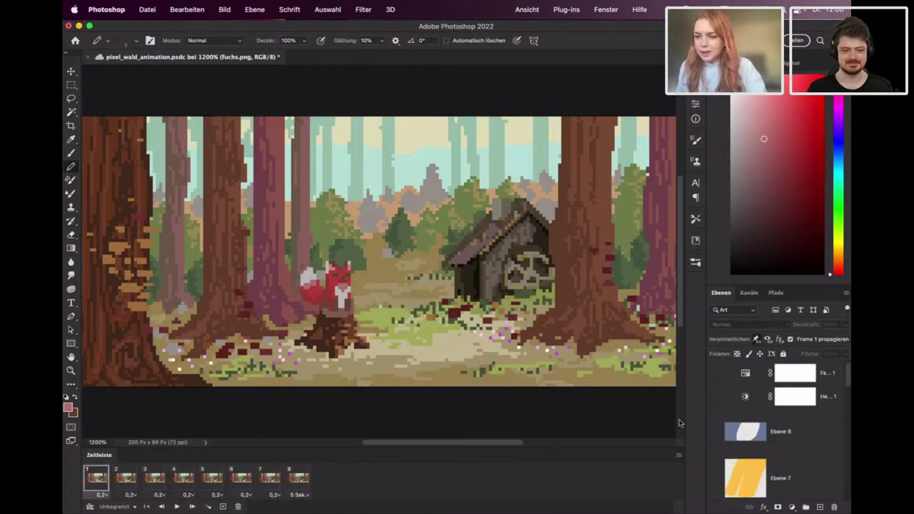
drag(714, 372, 714, 477)
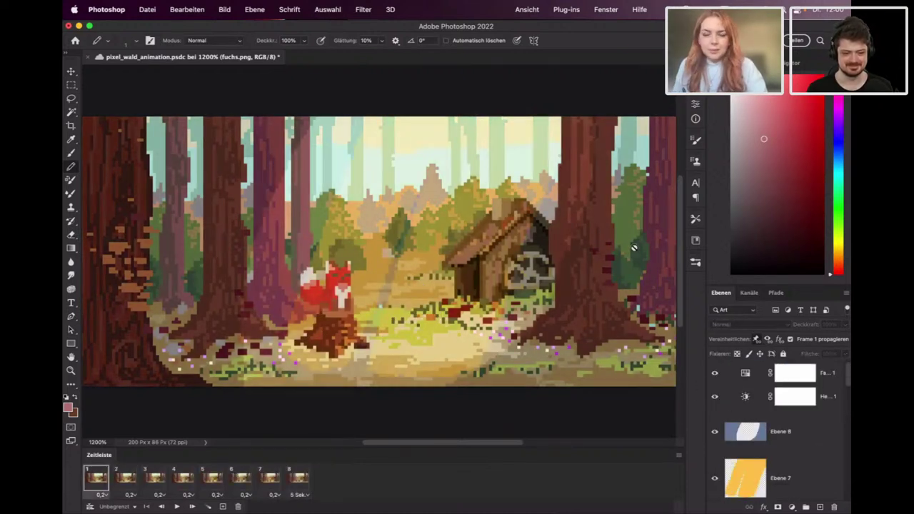